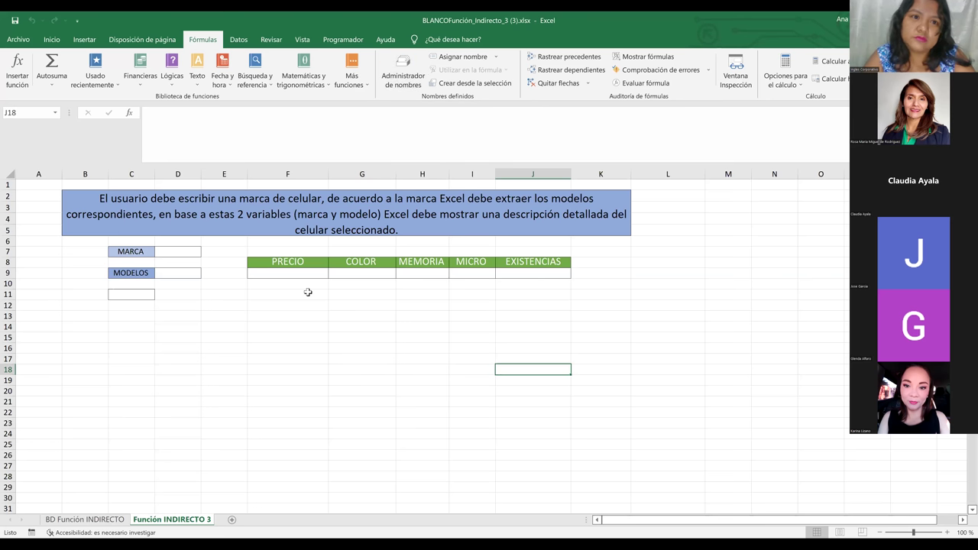
# Check the Name Manager for any names already defined in the workbook
pyautogui.click(214, 275)
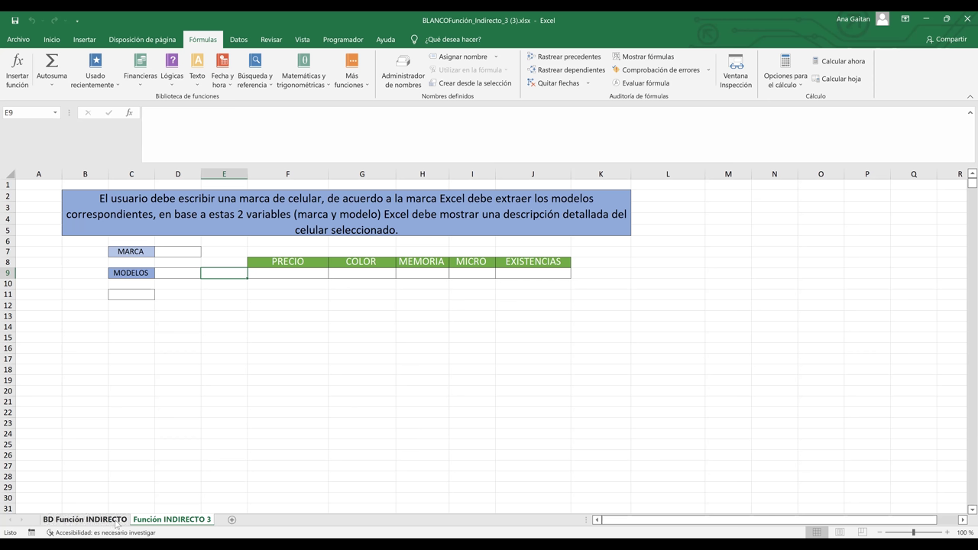
pyautogui.click(407, 81)
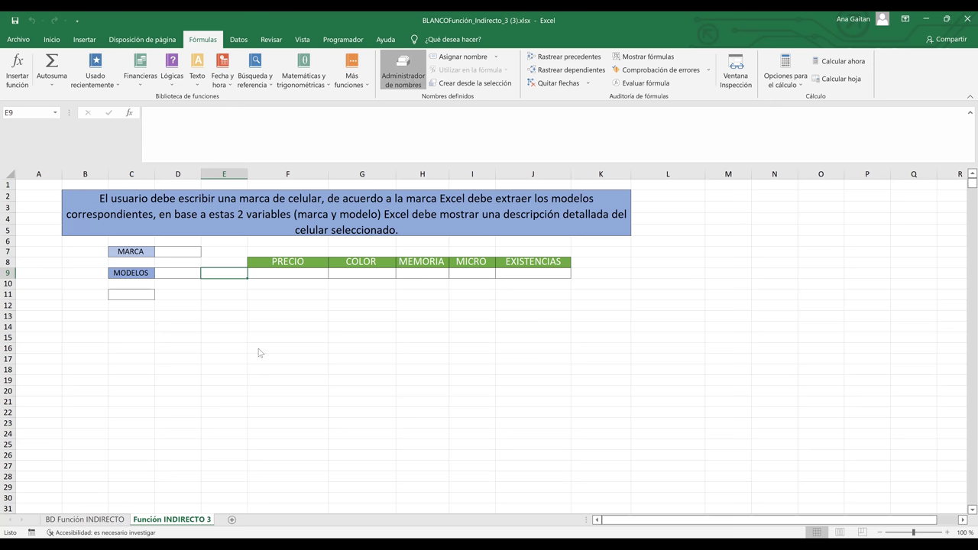
pyautogui.click(472, 298)
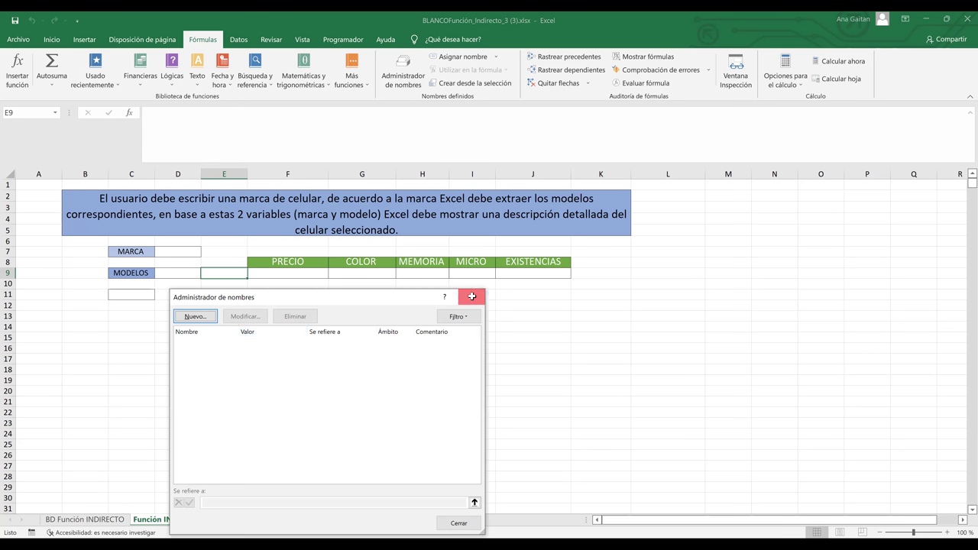
# Create names for C4:H25 on the BD Función INDIRECTO sheet from its top row and left column
pyautogui.click(107, 520)
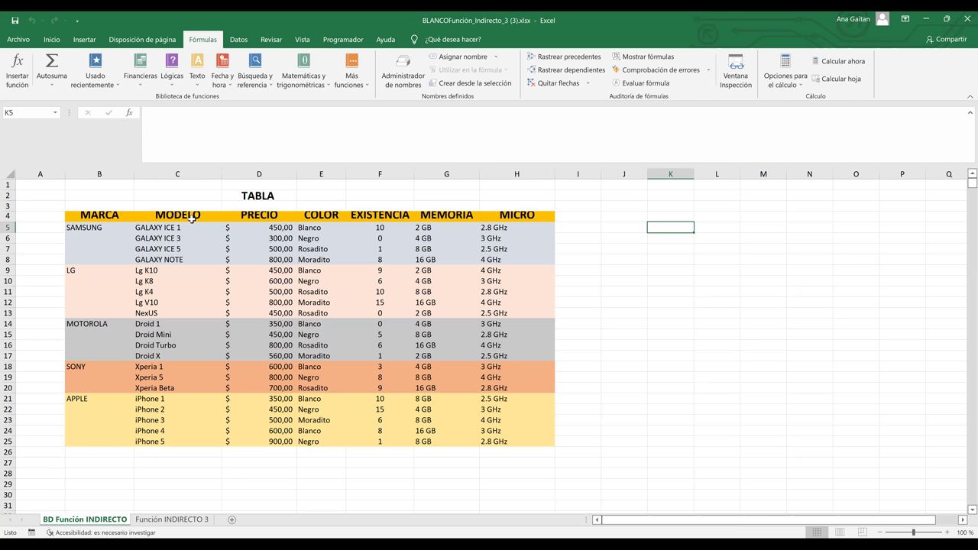
pyautogui.moveTo(184, 216); pyautogui.dragTo(500, 443)
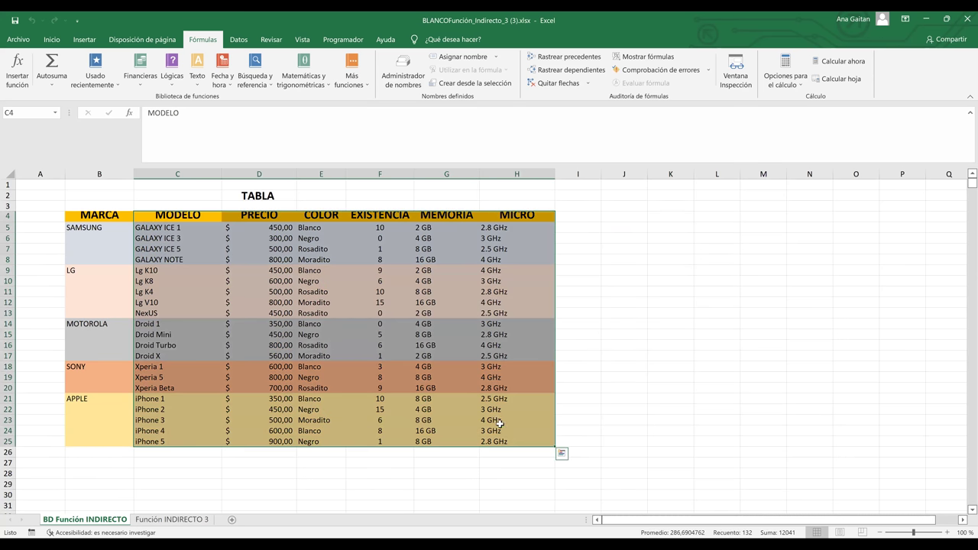
pyautogui.click(475, 86)
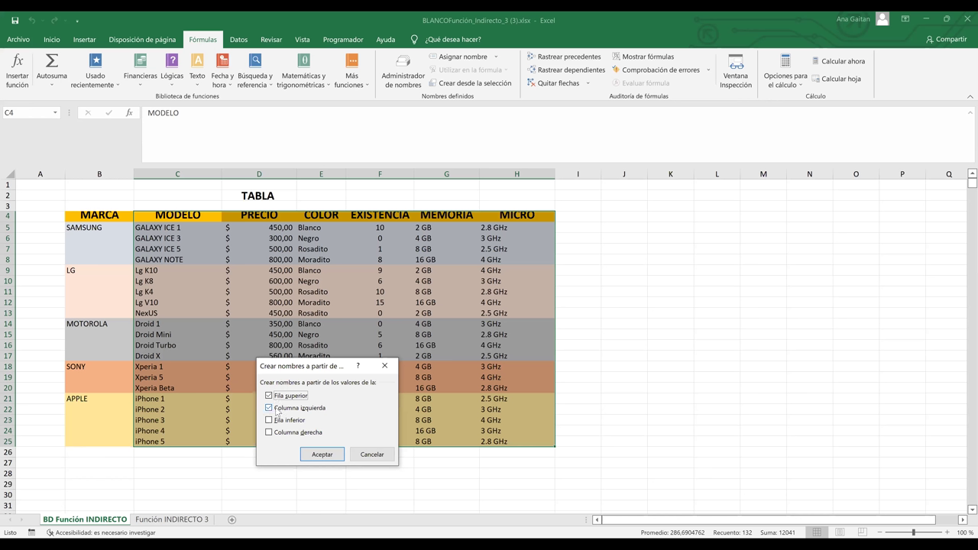
pyautogui.click(316, 454)
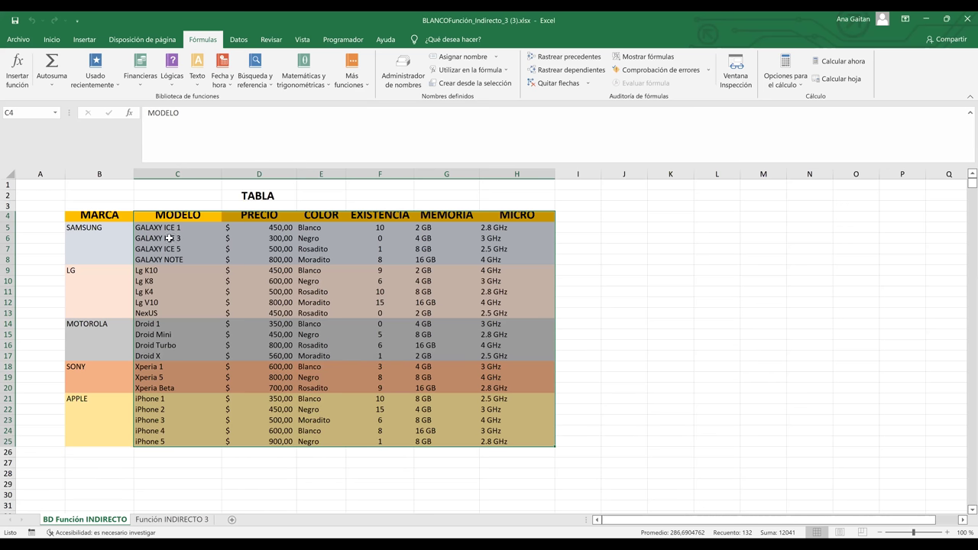
# Define the name SAMSUNG, with workbook scope, for the Samsung models in C5:C8
pyautogui.moveTo(162, 229); pyautogui.dragTo(160, 261)
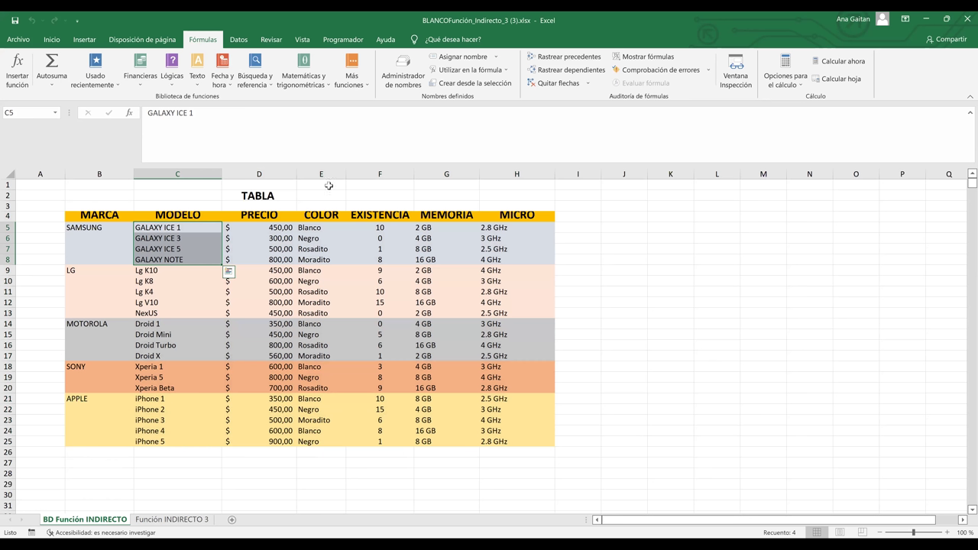
pyautogui.click(463, 57)
pyautogui.write('SAM')
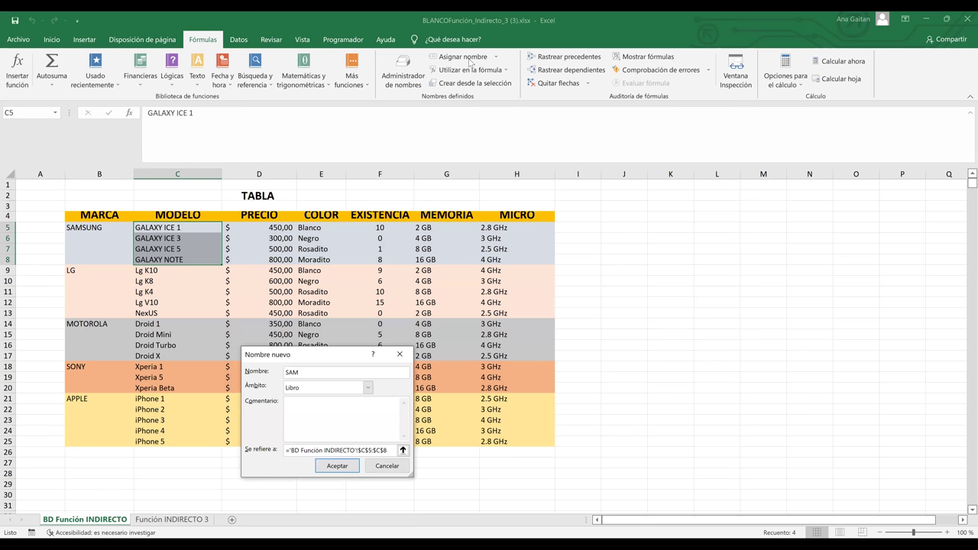
pyautogui.write('SUNG')
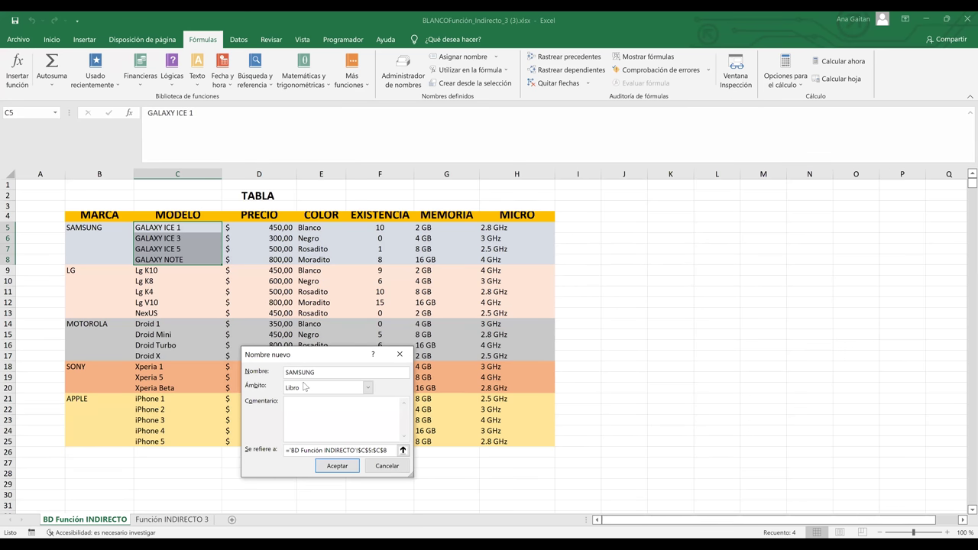
pyautogui.click(343, 472)
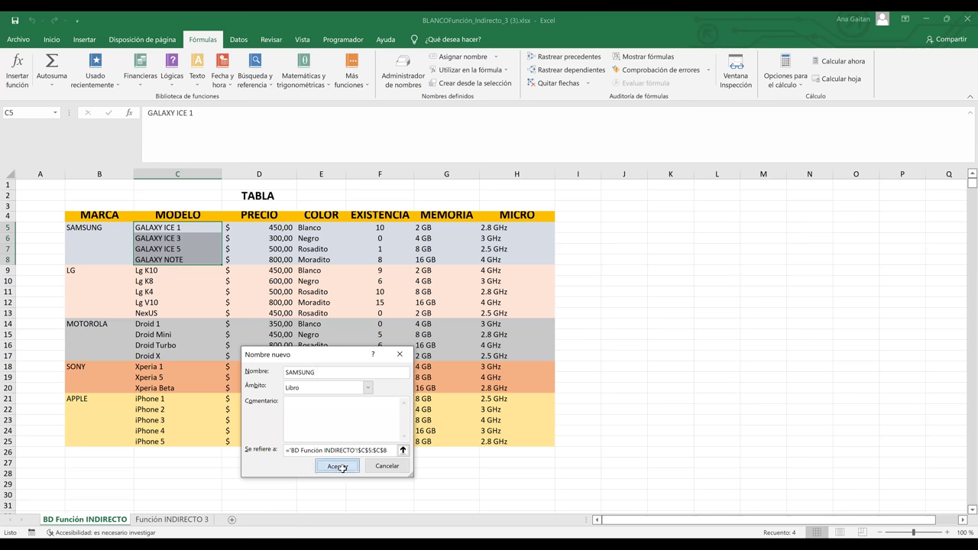
# Define the name LG, with workbook scope, for the LG models in C9:C13
pyautogui.click(106, 297)
pyautogui.click(92, 272)
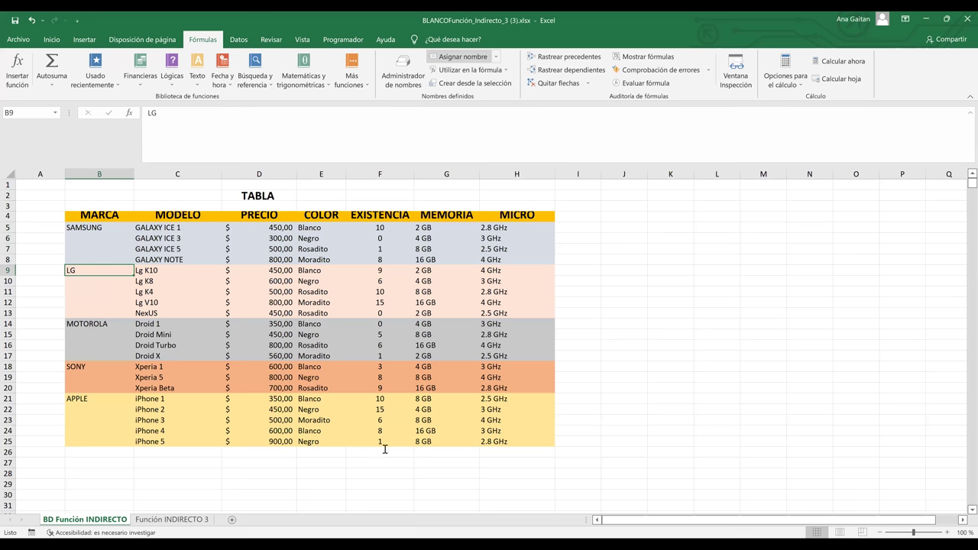
pyautogui.keyDown('shift'); pyautogui.click(166, 313); pyautogui.keyUp('shift')
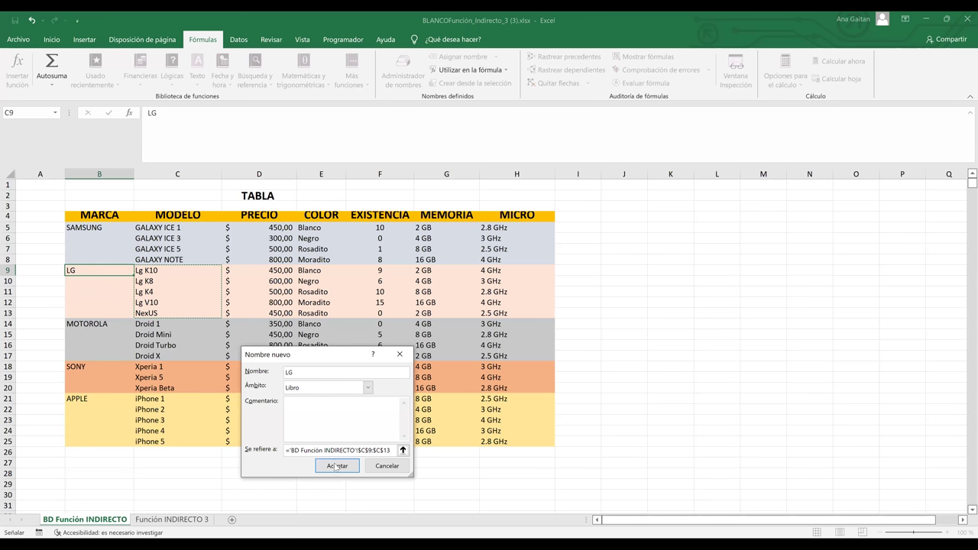
pyautogui.press('Return')
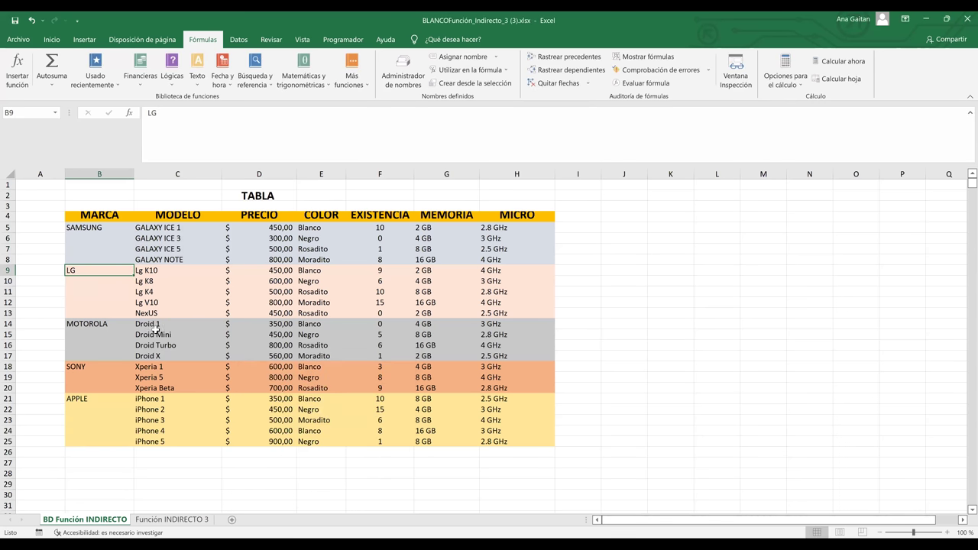
# Define the name MOTOROLA, with workbook scope, for the Motorola models in C14:C17
pyautogui.moveTo(153, 324); pyautogui.dragTo(158, 356)
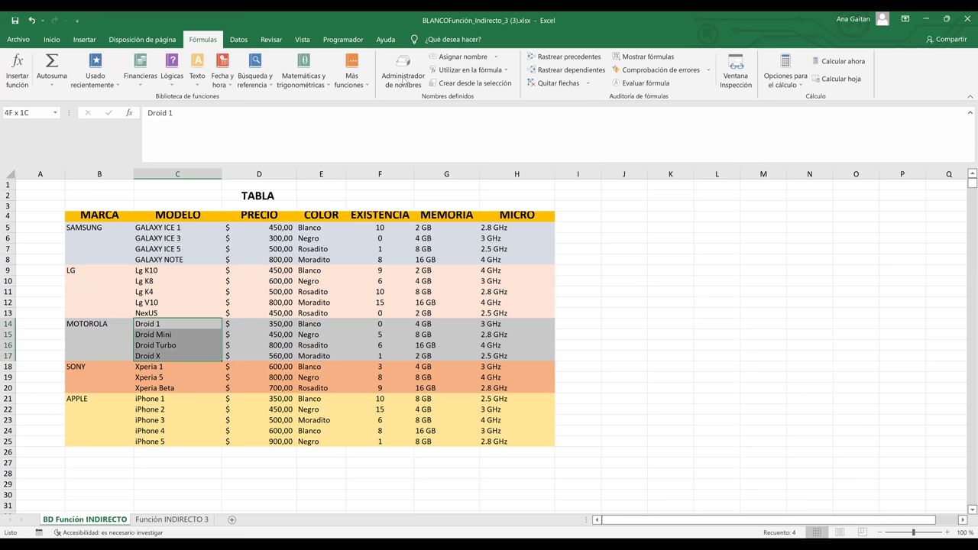
pyautogui.click(443, 59)
pyautogui.write('MOTOROLA')
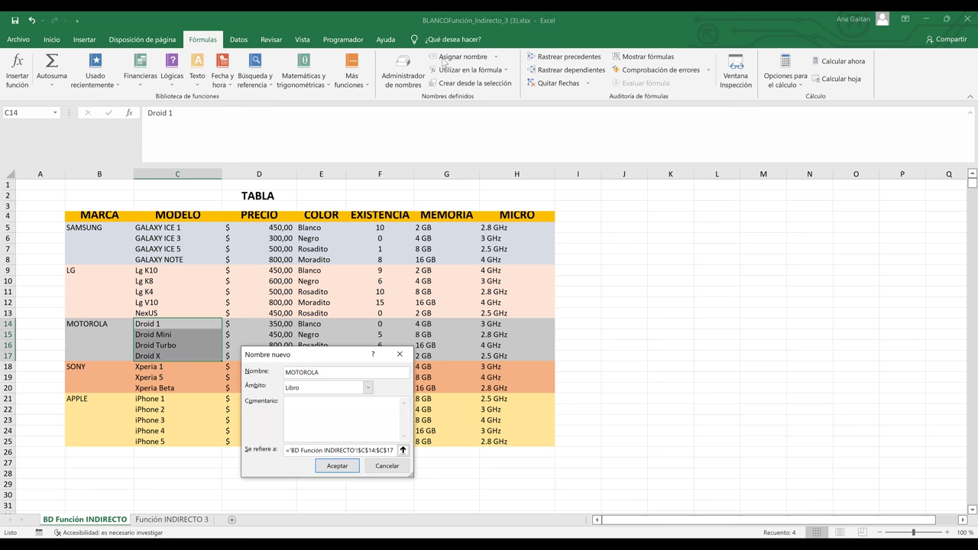
pyautogui.press('Return')
# Define the name SONY, with workbook scope, for the Xperia models in C18:C20
pyautogui.moveTo(160, 367); pyautogui.dragTo(163, 389)
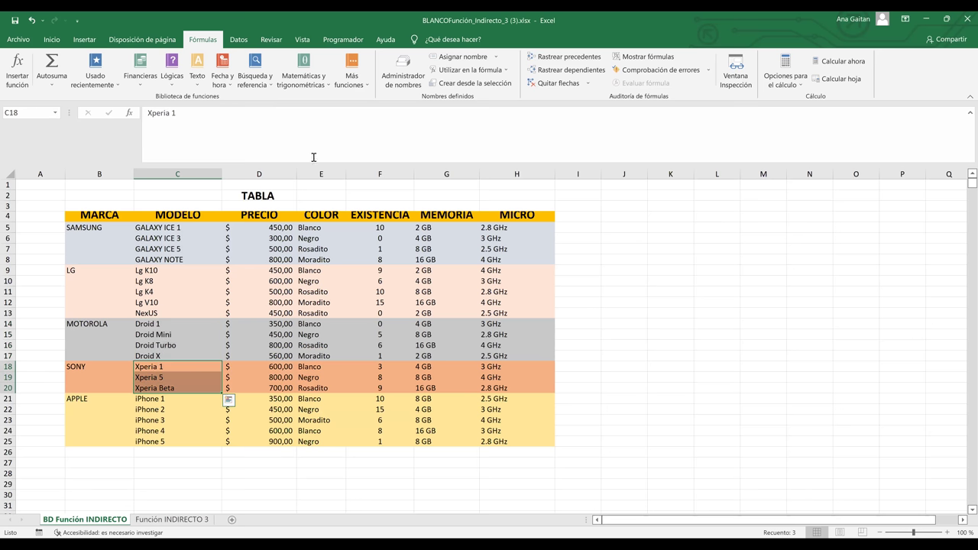
pyautogui.click(447, 58)
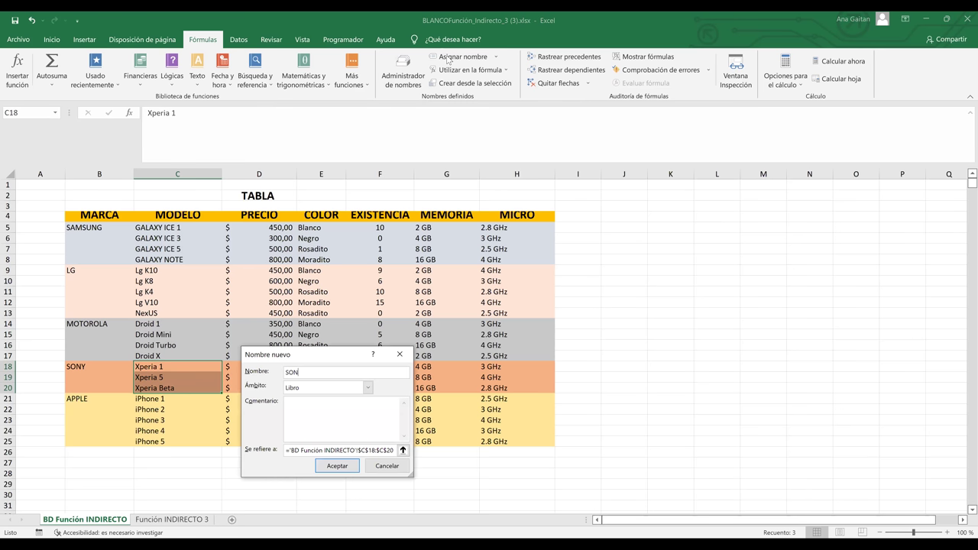
pyautogui.press('Return')
# Define the name APPLE, with workbook scope, for the iPhone models in C21:C25
pyautogui.click(162, 388)
pyautogui.moveTo(161, 398); pyautogui.dragTo(161, 440)
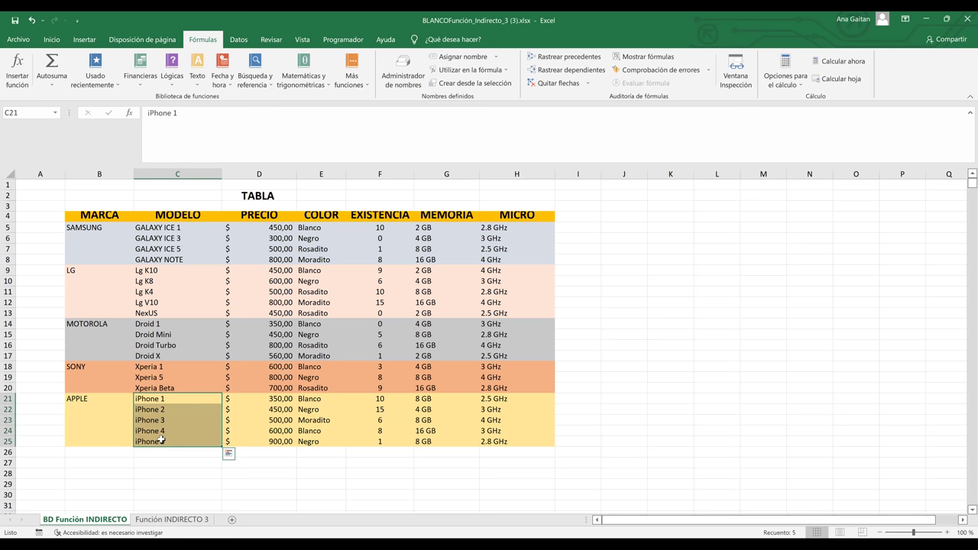
pyautogui.click(462, 60)
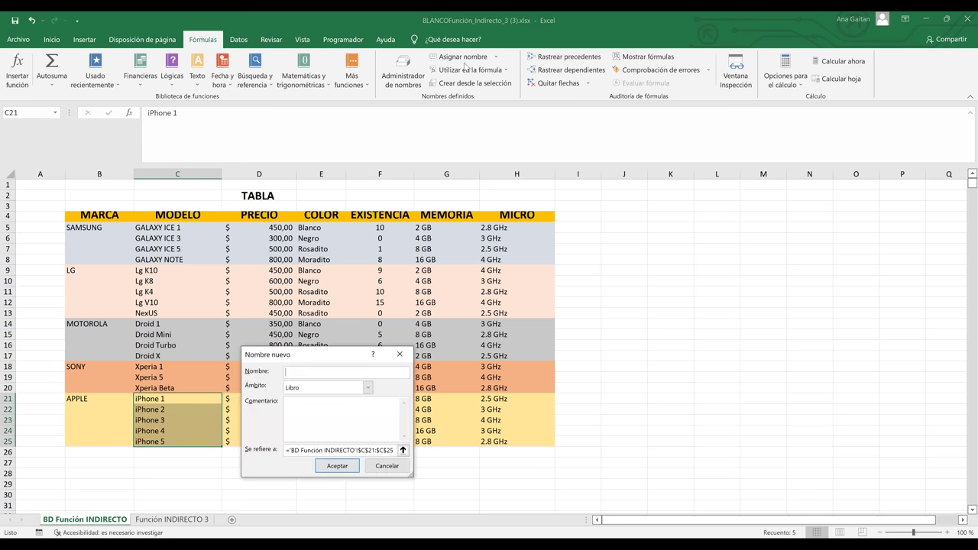
pyautogui.write('APPLE')
pyautogui.click(337, 466)
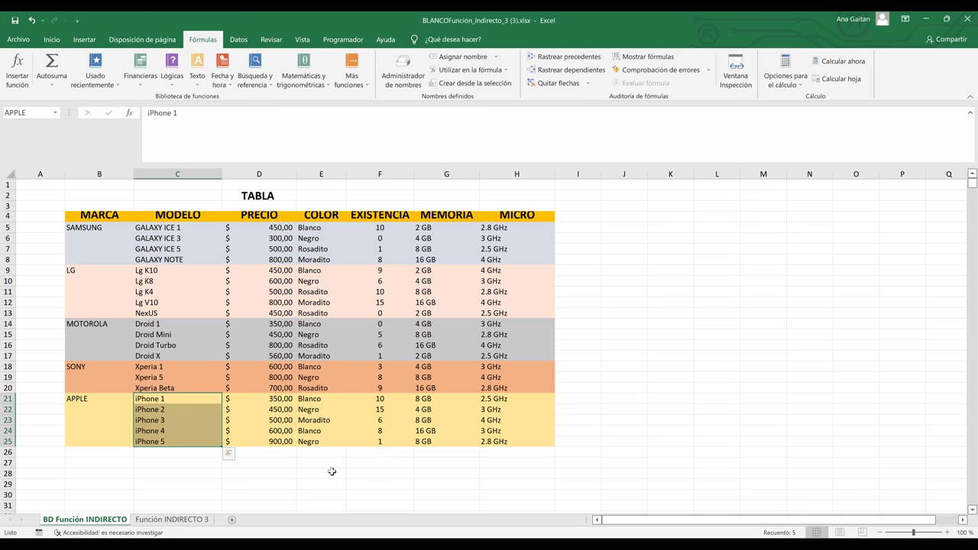
# Review the full list of defined names in the Name Manager and return to the Función INDIRECTO 3 sheet
pyautogui.click(666, 389)
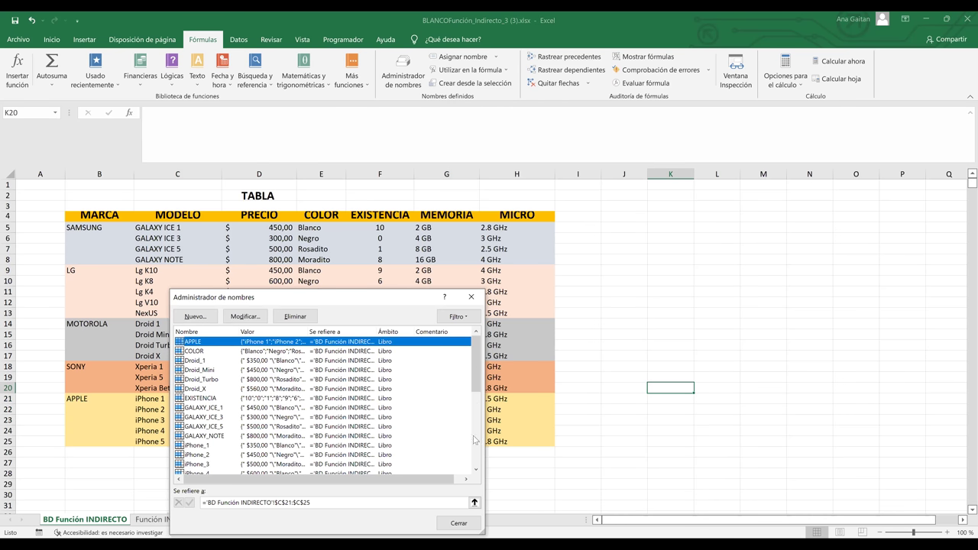
pyautogui.scroll(-3, 474, 447)
pyautogui.scroll(-2, 478, 398)
pyautogui.scroll(7, 478, 428)
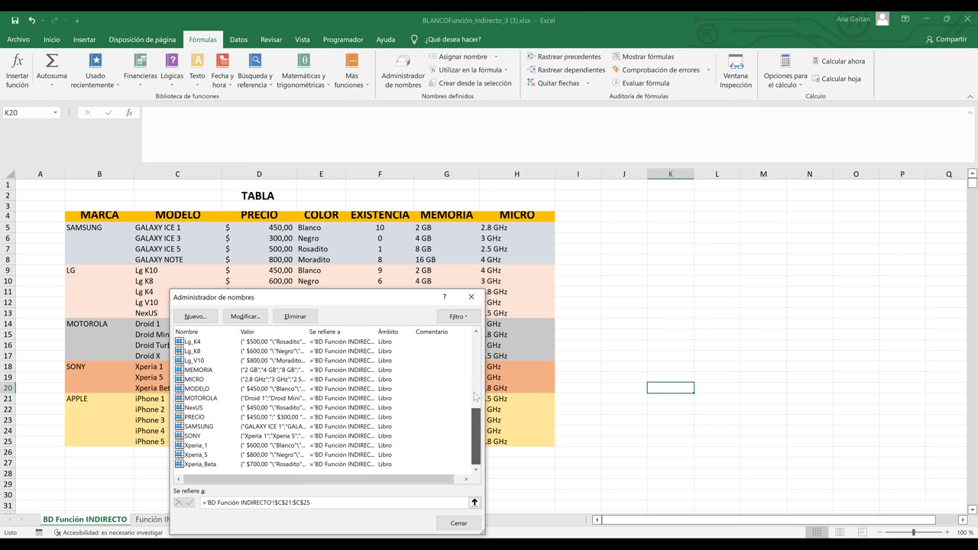
pyautogui.click(466, 341)
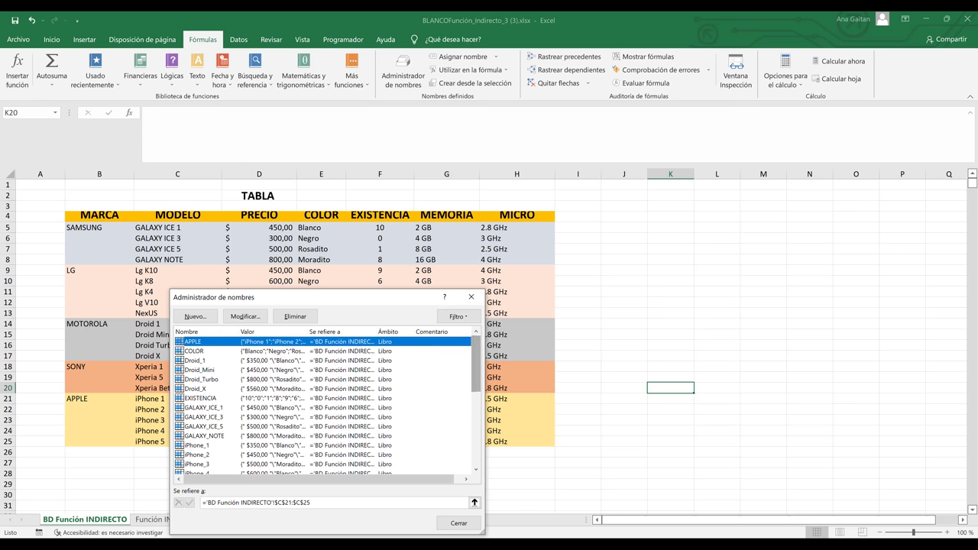
pyautogui.click(457, 524)
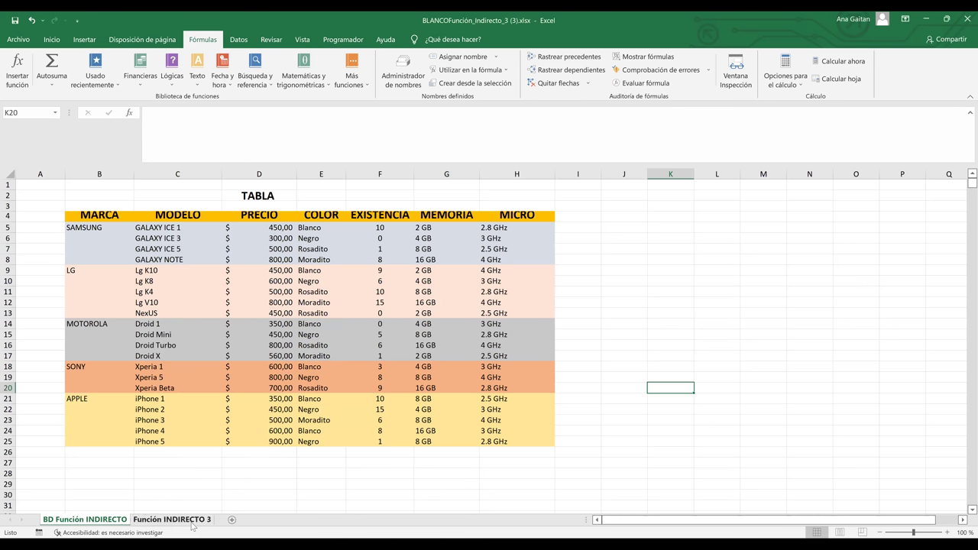
pyautogui.click(189, 521)
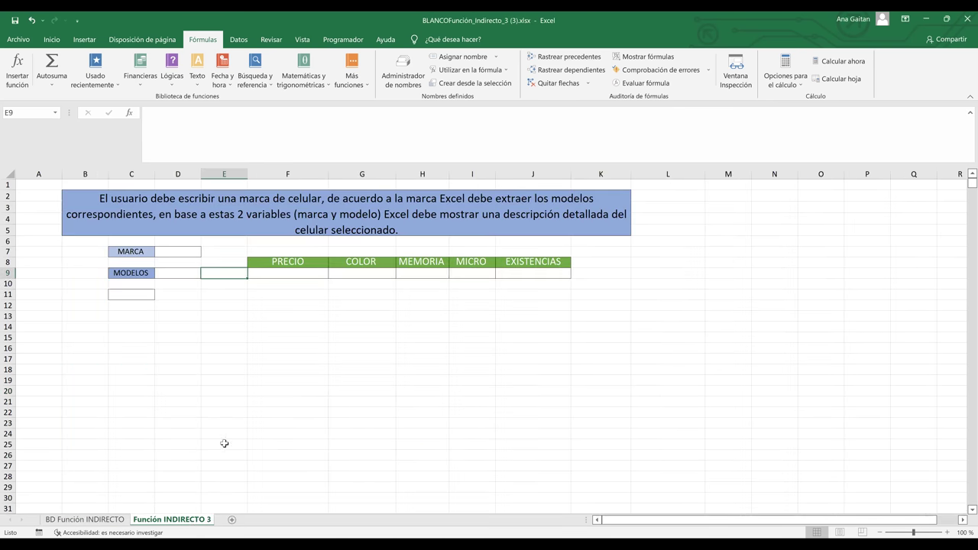
pyautogui.click(184, 255)
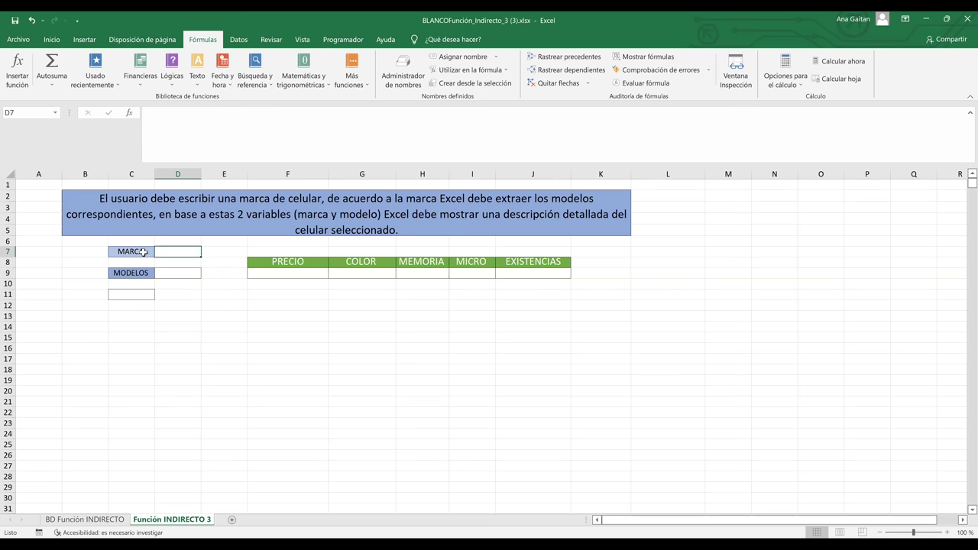
pyautogui.write('HUA')
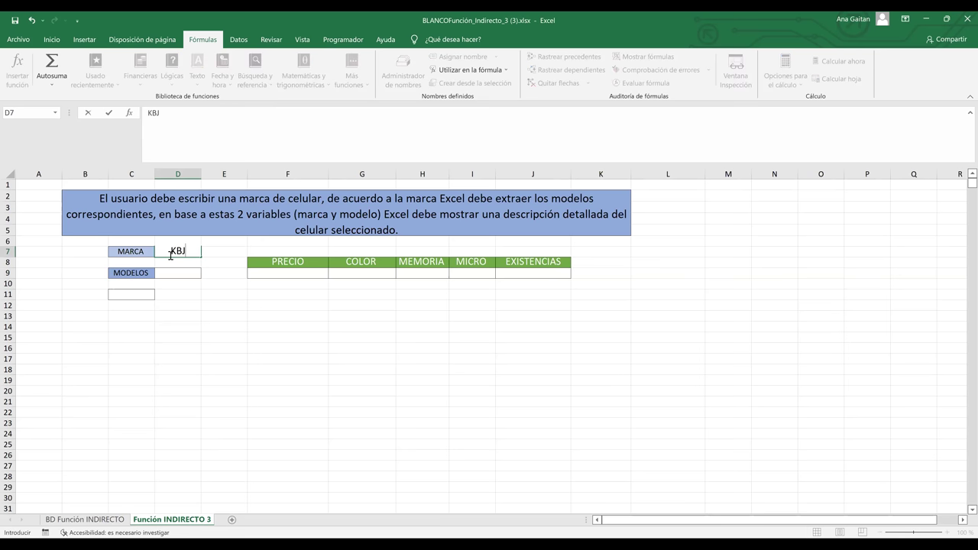
pyautogui.press('BackSpace')
pyautogui.press('BackSpace')
pyautogui.press('BackSpace')
pyautogui.press('Escape')
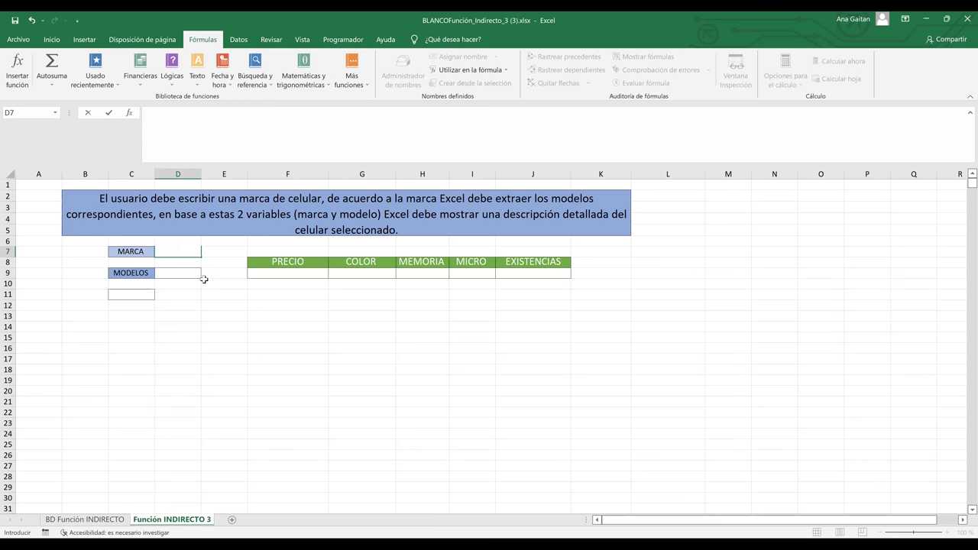
pyautogui.click(207, 281)
# Set data validation on the MARCA cell D7 to a list with the source SAMSUNG;LG;MOTOROLA;SONY;APPLE
pyautogui.click(182, 253)
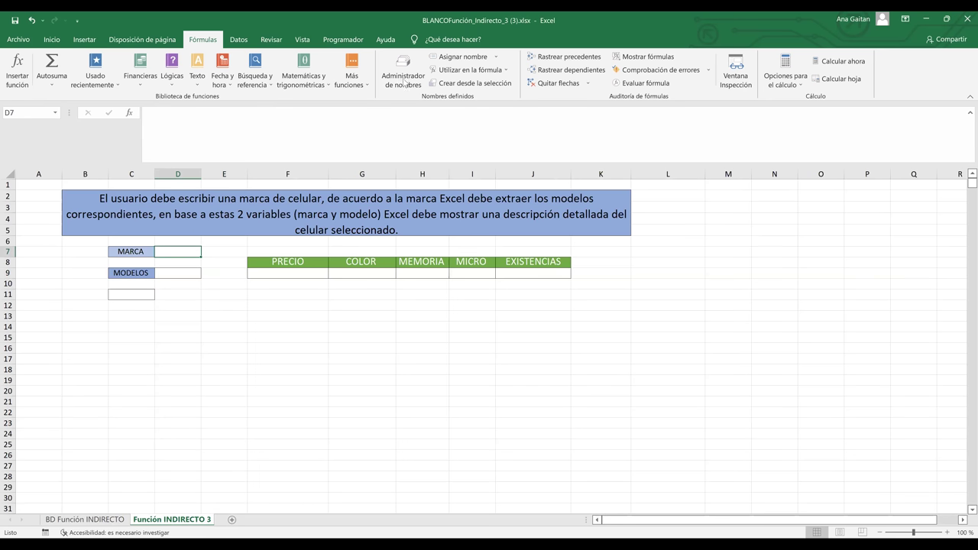
pyautogui.click(235, 40)
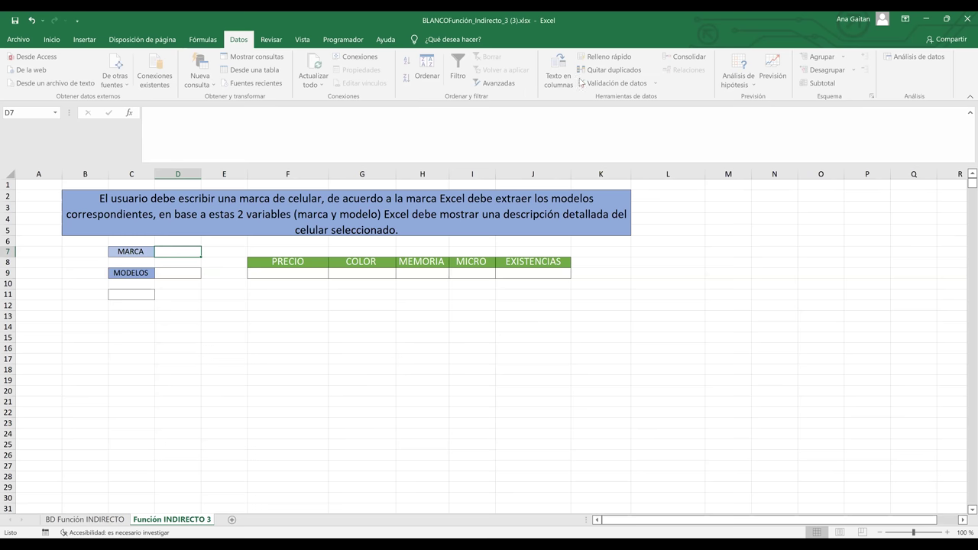
pyautogui.click(606, 85)
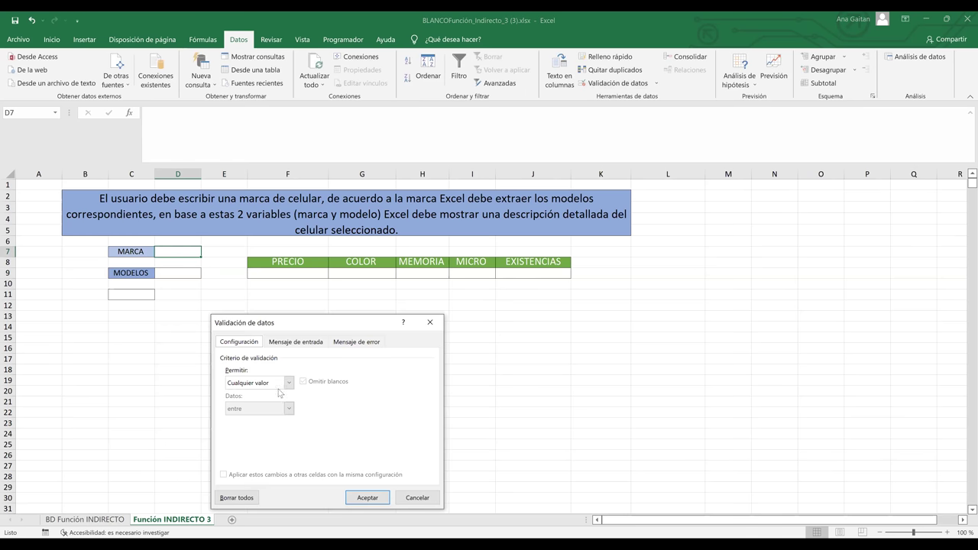
pyautogui.hotkey('alt', 'Down')
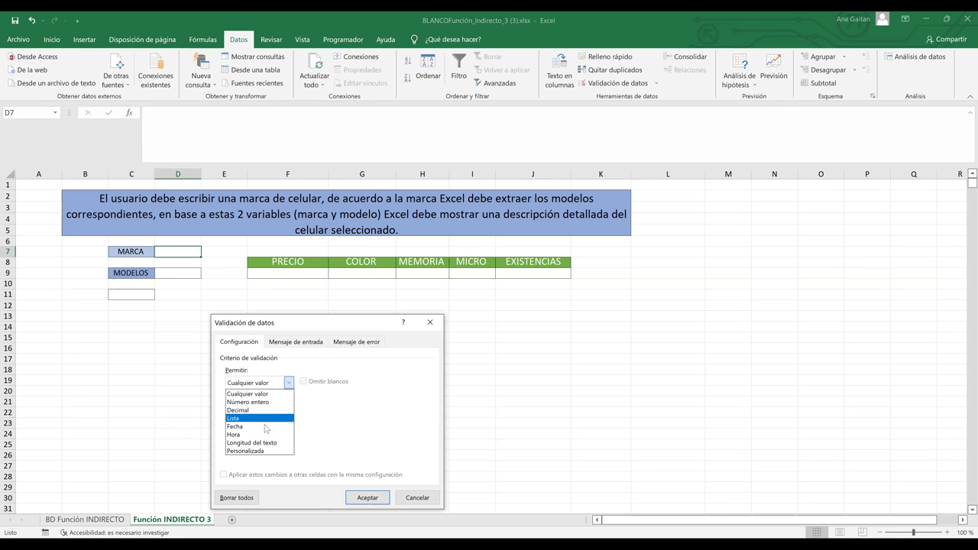
pyautogui.click(261, 420)
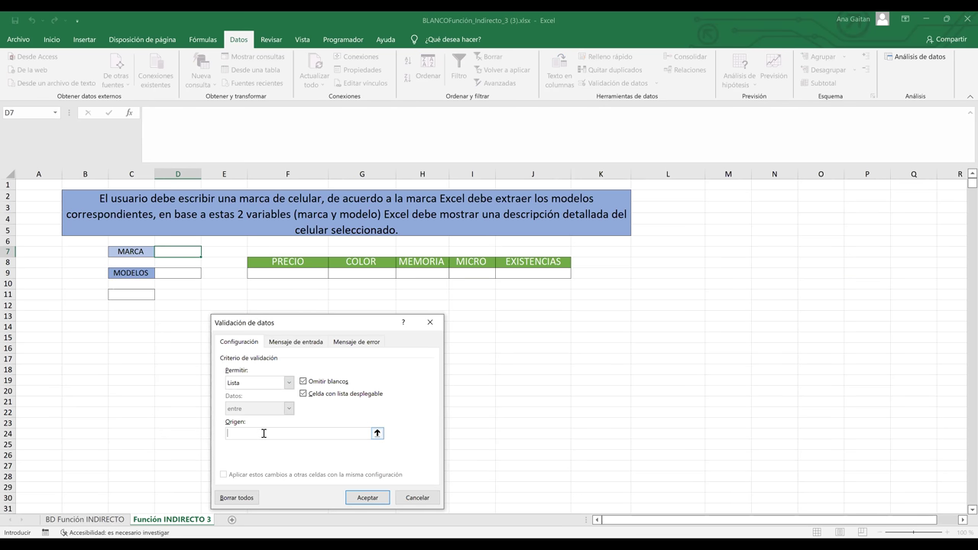
pyautogui.write('SAMSUNG;LG;MOTOROLA;SONY')
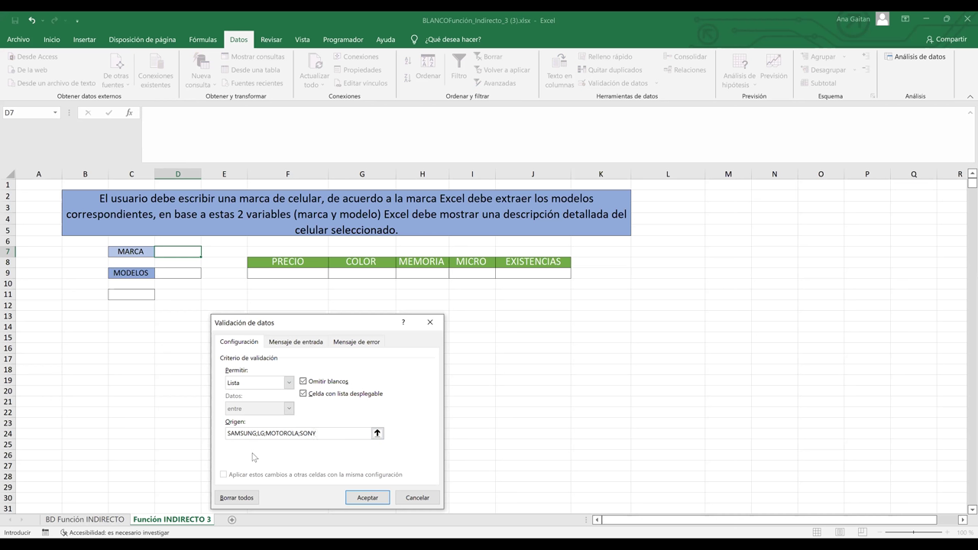
pyautogui.write(';APPLE')
pyautogui.click(108, 527)
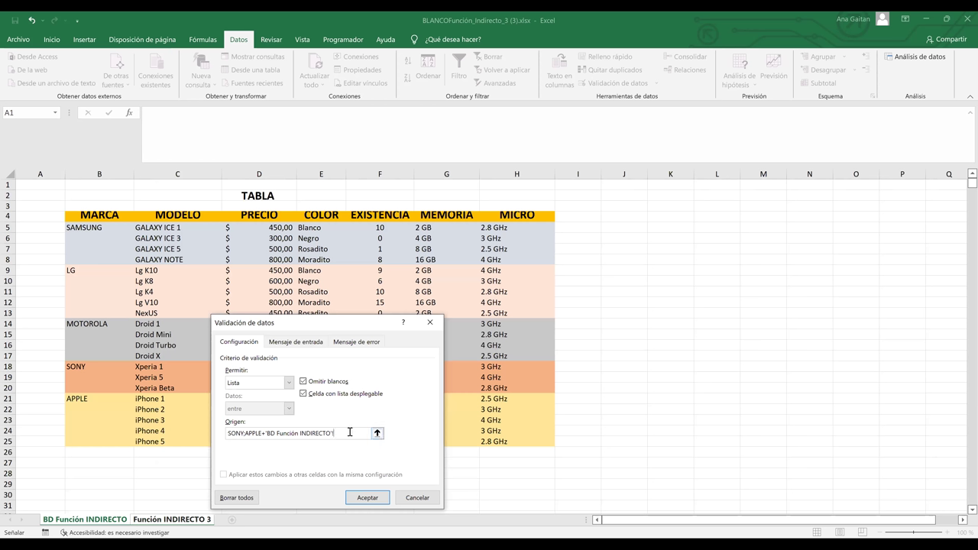
pyautogui.press('BackSpace')
pyautogui.press('BackSpace')
pyautogui.press('BackSpace')
pyautogui.press('BackSpace')
pyautogui.press('BackSpace')
pyautogui.press('BackSpace')
pyautogui.press('BackSpace')
pyautogui.press('BackSpace')
pyautogui.press('BackSpace')
pyautogui.press('BackSpace')
pyautogui.press('BackSpace')
pyautogui.press('BackSpace')
pyautogui.press('BackSpace')
pyautogui.press('BackSpace')
pyautogui.press('BackSpace')
pyautogui.press('BackSpace')
pyautogui.press('BackSpace')
pyautogui.press('BackSpace')
pyautogui.press('BackSpace')
pyautogui.press('BackSpace')
pyautogui.press('BackSpace')
pyautogui.press('BackSpace')
pyautogui.press('BackSpace')
pyautogui.press('BackSpace')
# Apply the brand list validation to D7 and choose LG as the brand
pyautogui.click(378, 498)
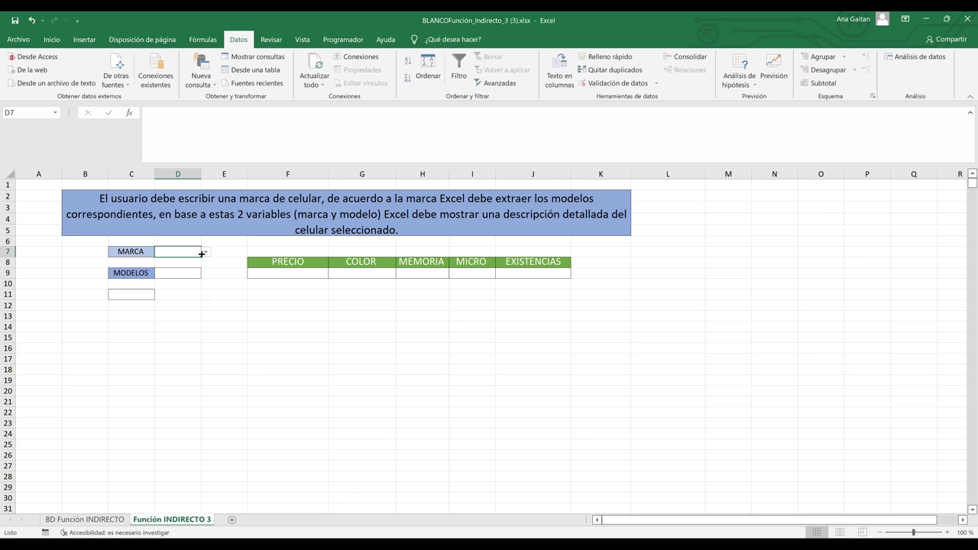
pyautogui.click(205, 252)
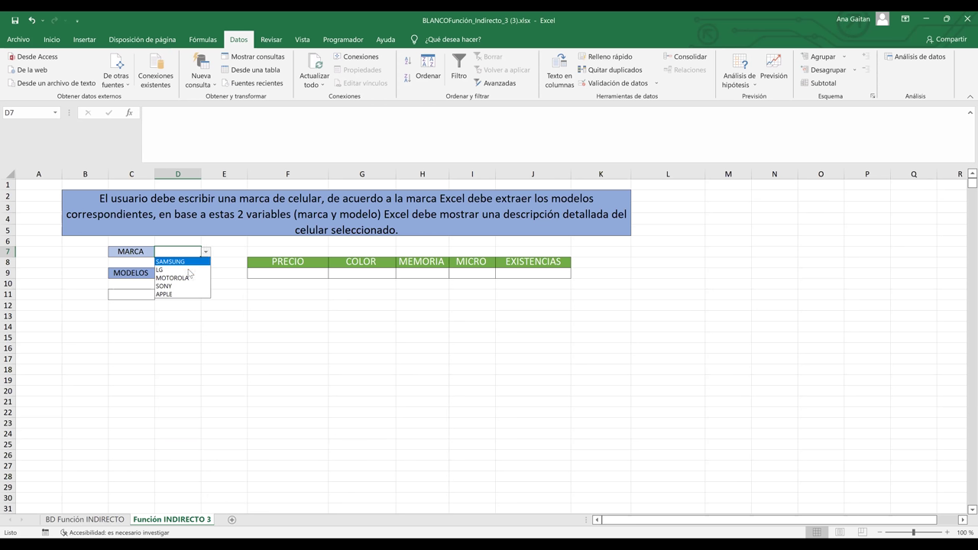
pyautogui.click(187, 270)
pyautogui.click(186, 273)
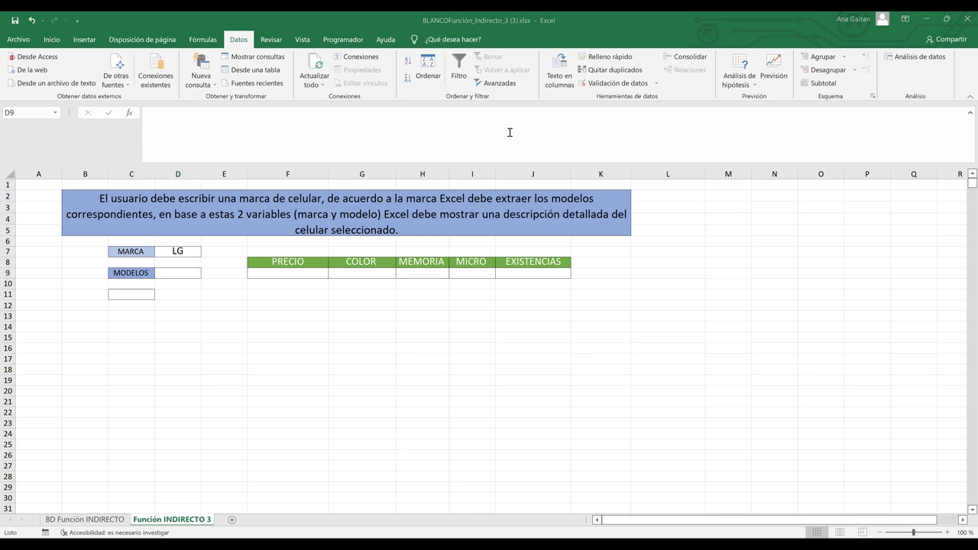
pyautogui.click(189, 272)
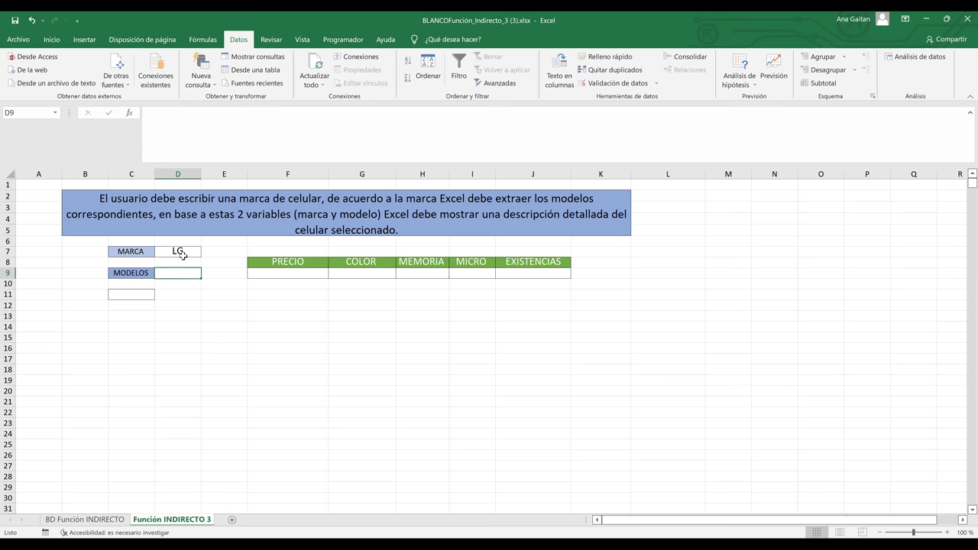
pyautogui.click(180, 250)
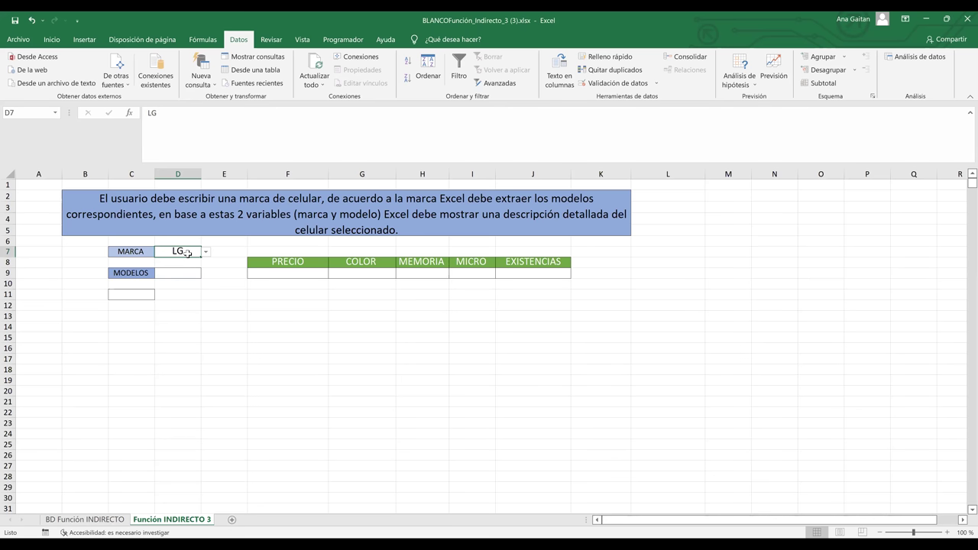
pyautogui.click(186, 281)
# Set data validation on the MODELOS cell D9 to a list whose source is the INDIRECTO function referencing brand cell D7
pyautogui.click(186, 275)
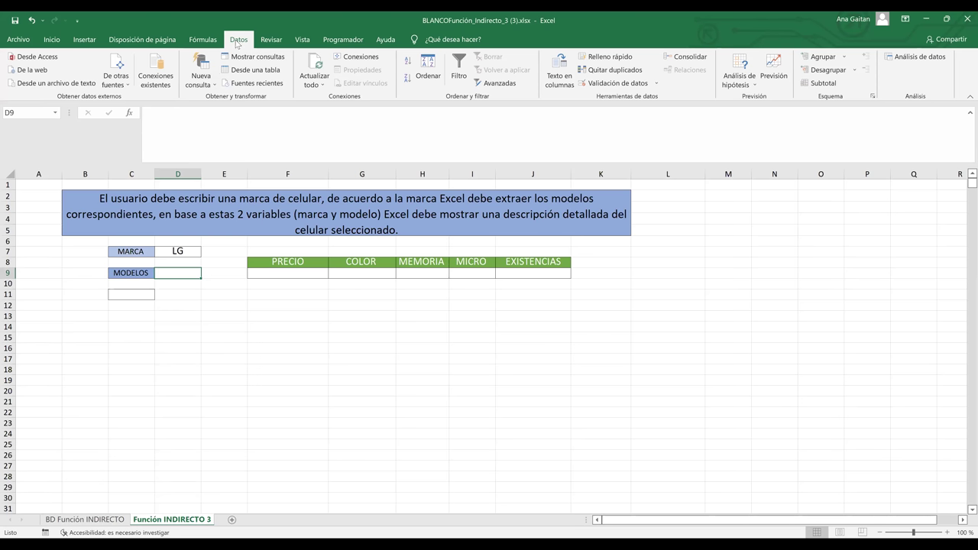
pyautogui.click(636, 88)
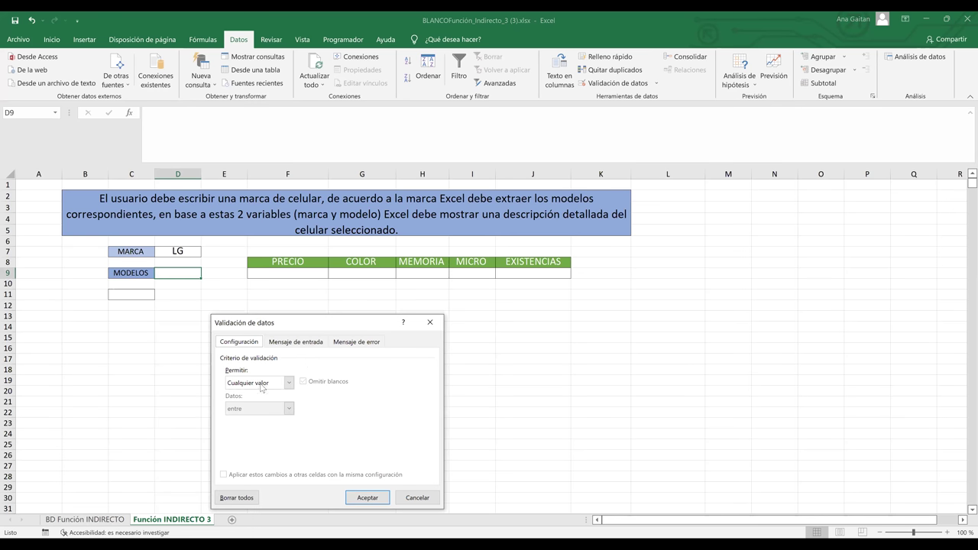
pyautogui.hotkey('alt', 'Down')
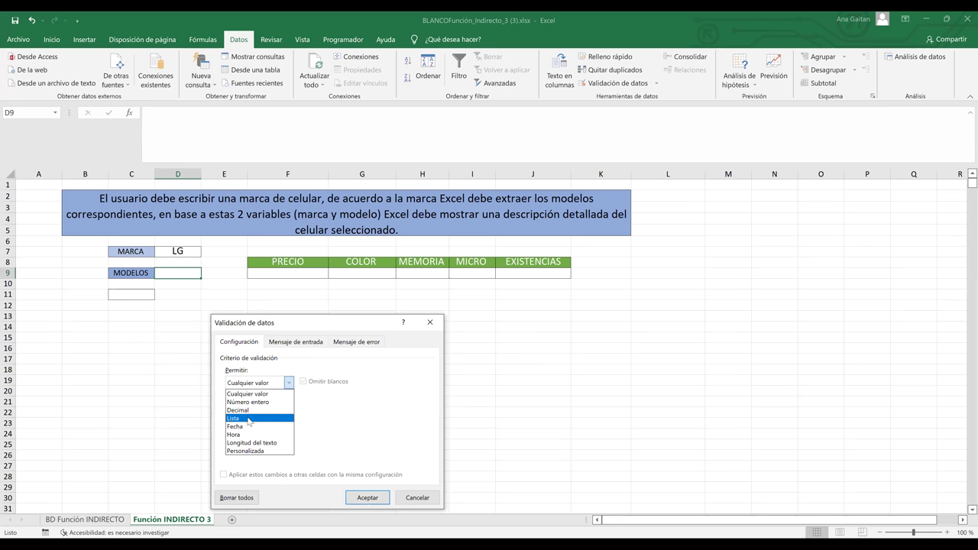
pyautogui.click(248, 419)
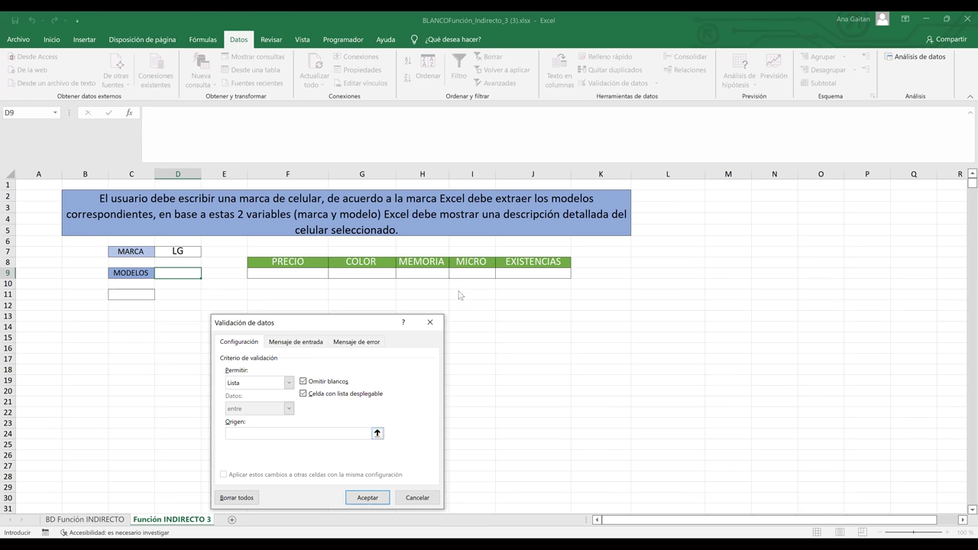
pyautogui.moveTo(329, 322); pyautogui.dragTo(484, 224)
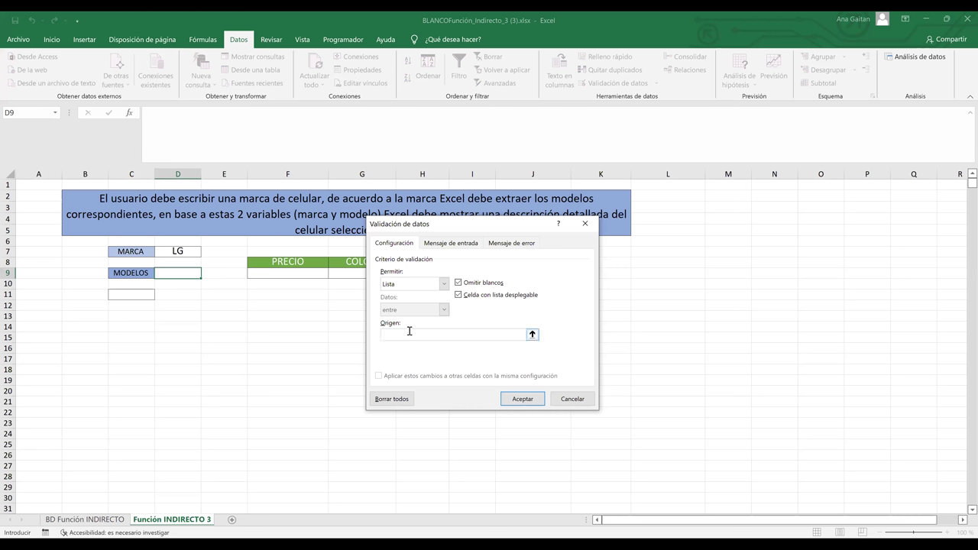
pyautogui.write('=')
pyautogui.write('=')
pyautogui.write('INDIREC')
pyautogui.write('TO')
pyautogui.write('(')
pyautogui.click(177, 252)
pyautogui.write(')')
pyautogui.press('Return')
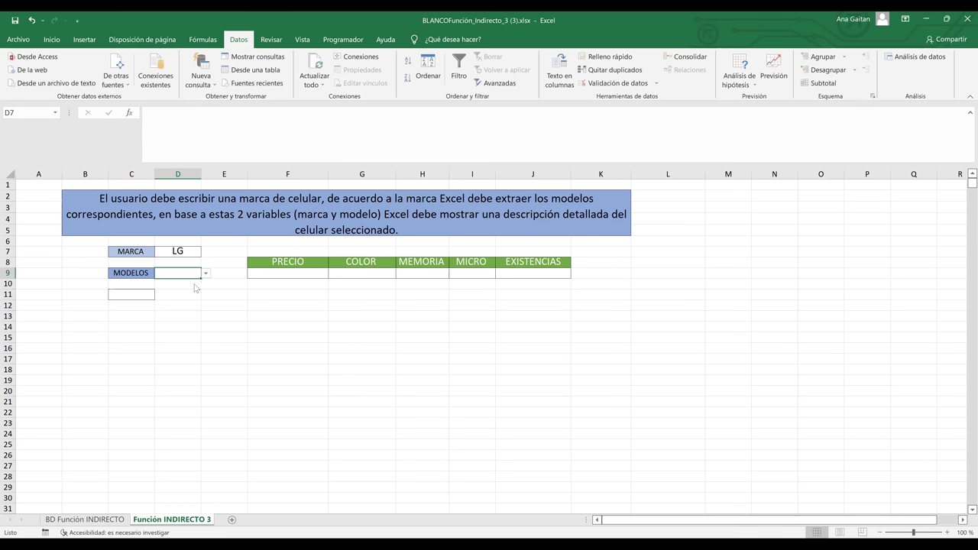
# Test the dependent model list by choosing APPLE in D7 and iPhone 3 in D9
pyautogui.click(206, 273)
pyautogui.click(191, 291)
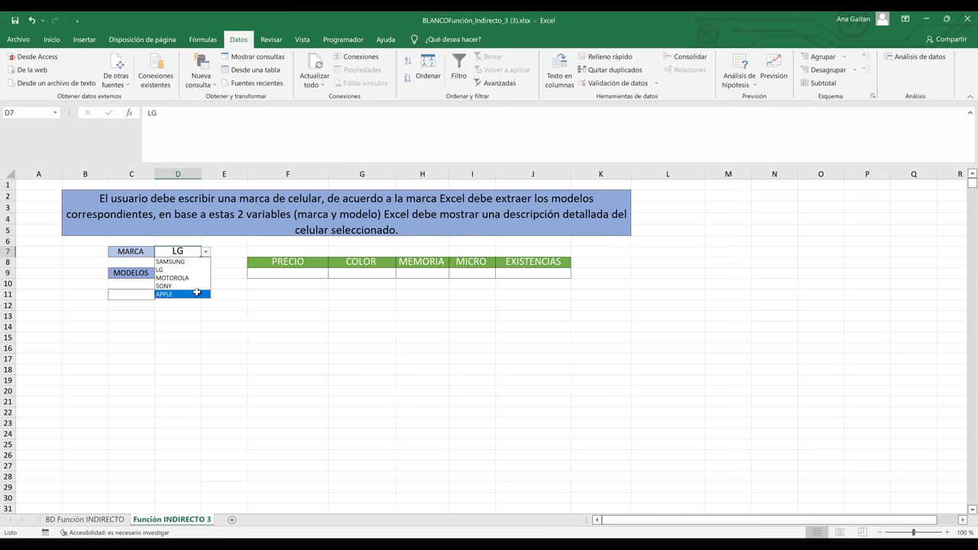
pyautogui.click(197, 294)
pyautogui.click(195, 273)
pyautogui.click(206, 274)
# Choose MOTOROLA as the brand in D7 and widen column D to fit the name
pyautogui.click(192, 252)
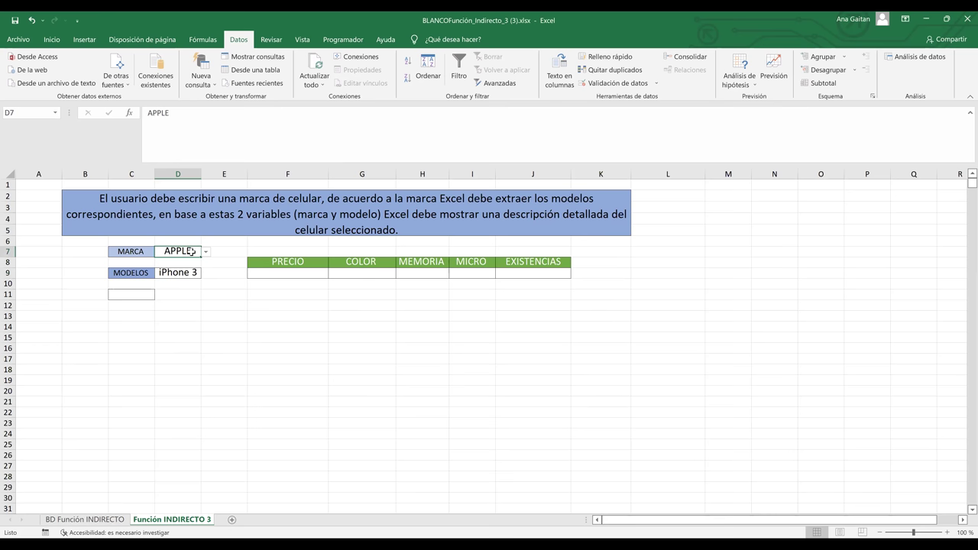
pyautogui.click(205, 251)
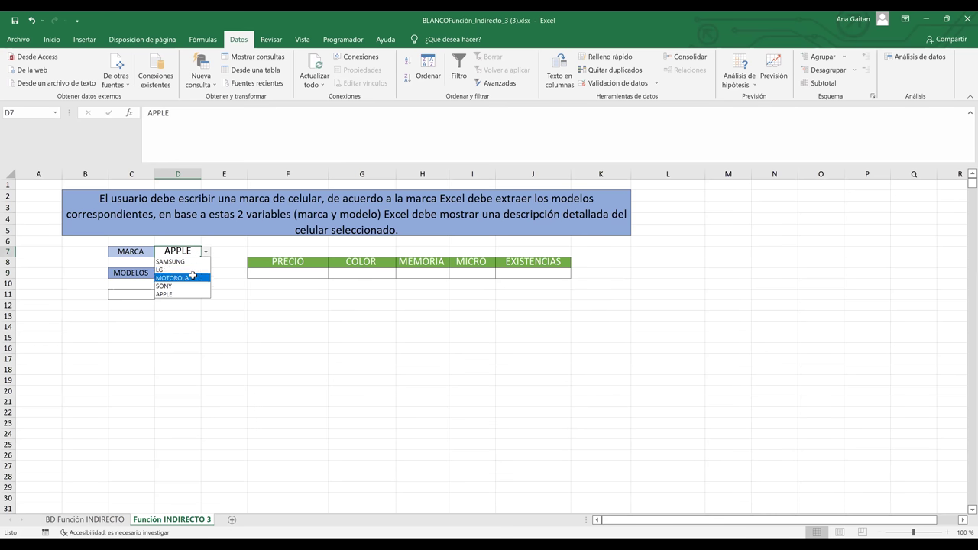
pyautogui.click(194, 278)
pyautogui.click(192, 274)
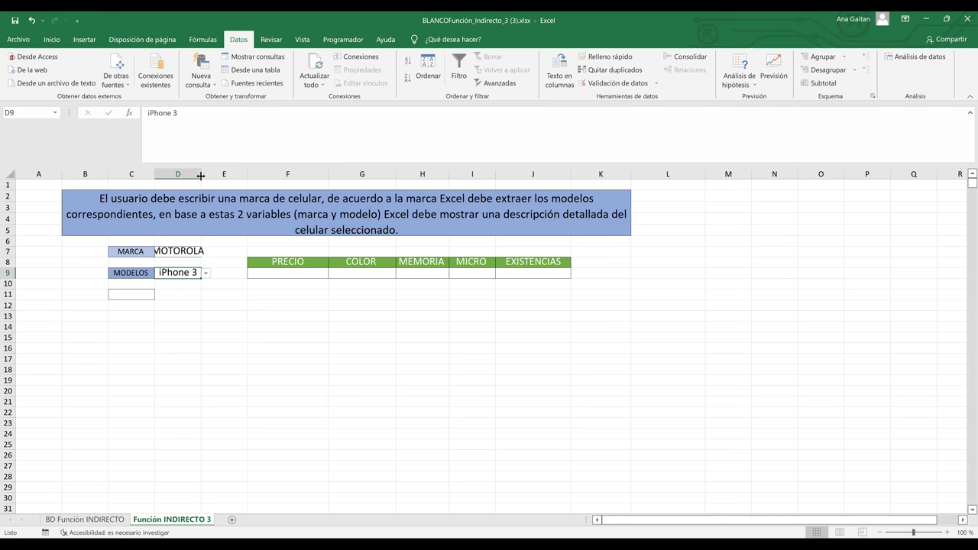
pyautogui.moveTo(200, 175); pyautogui.dragTo(256, 171)
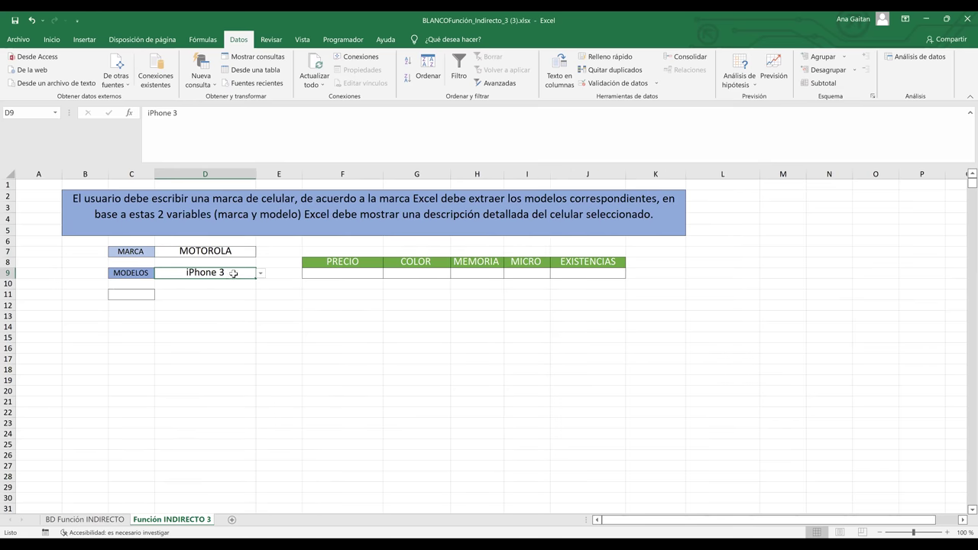
# Choose Droid Turbo as the model in D9
pyautogui.click(261, 272)
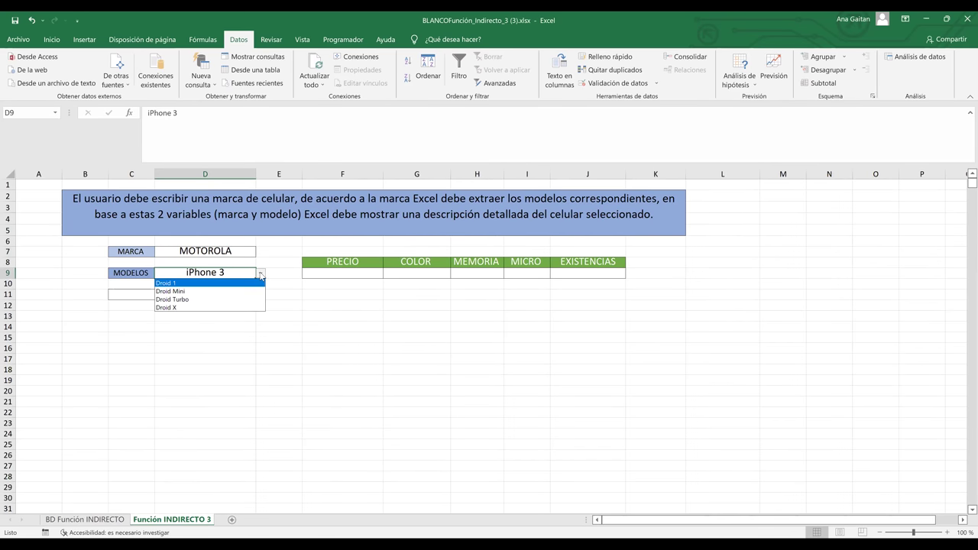
pyautogui.click(226, 301)
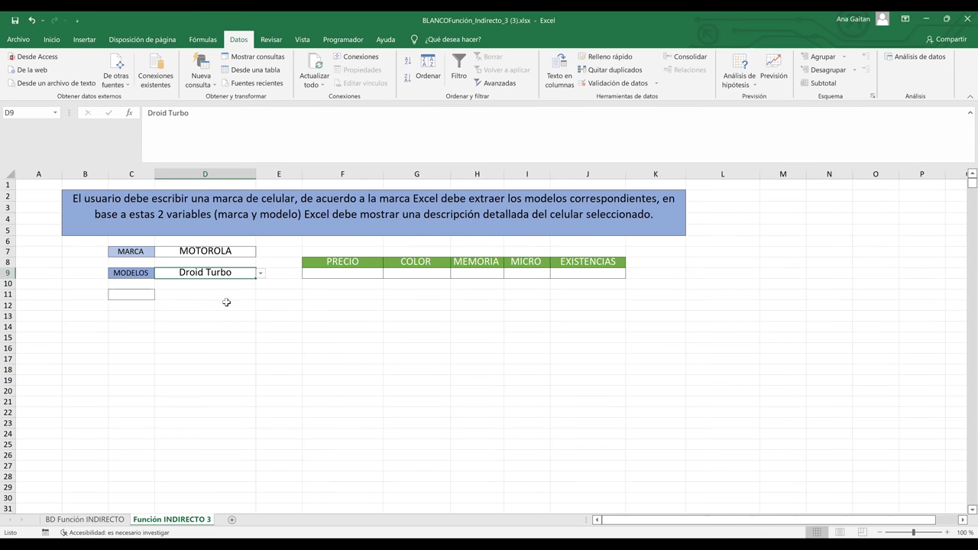
pyautogui.click(243, 303)
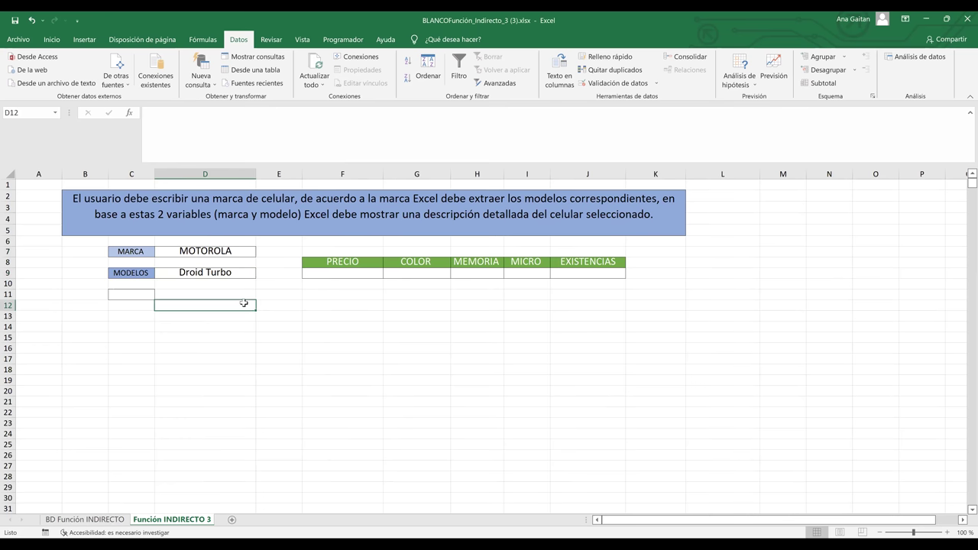
pyautogui.moveTo(221, 292); pyautogui.dragTo(218, 278)
pyautogui.click(217, 274)
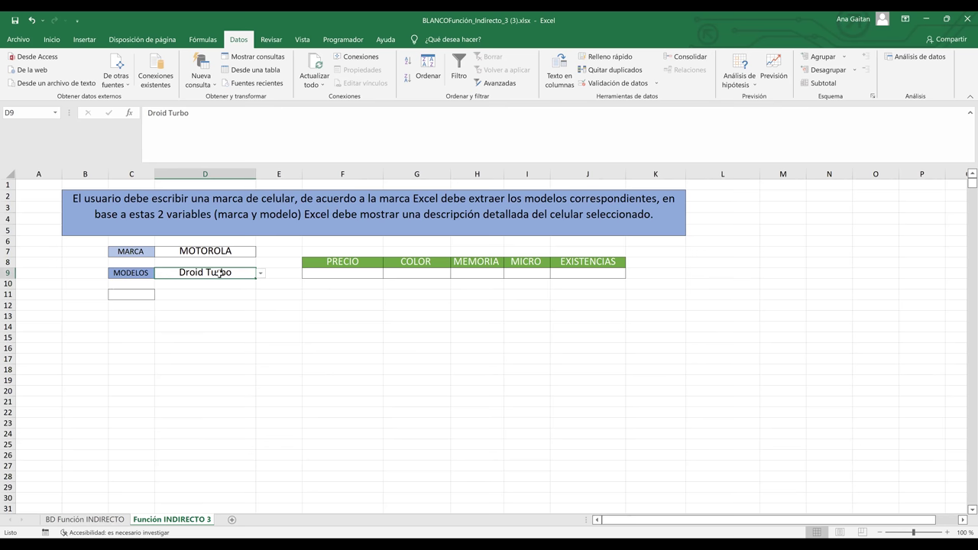
pyautogui.click(278, 305)
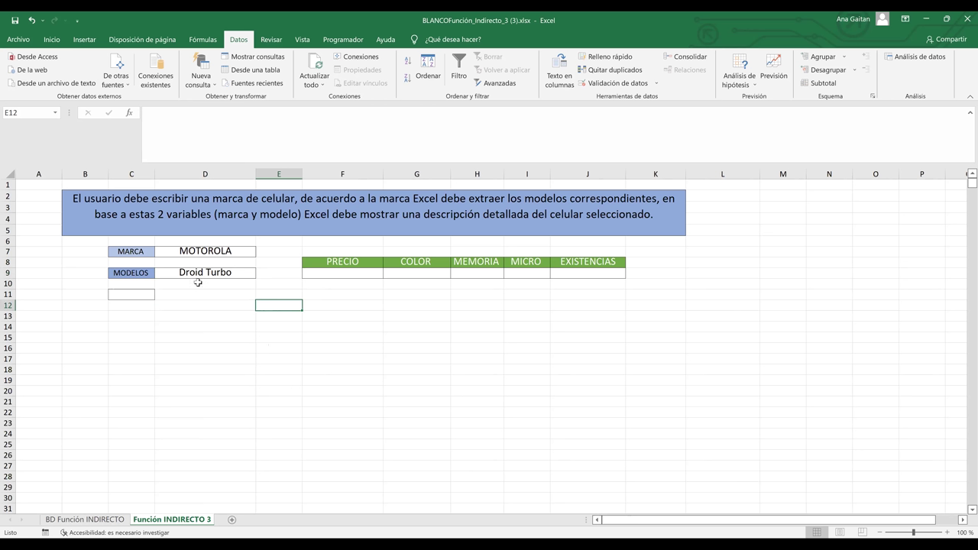
# Enter =SUSTITUIR(D9;" ";"_") in C11 to replace the model's spaces with underscores, and widen column C to fit
pyautogui.click(141, 296)
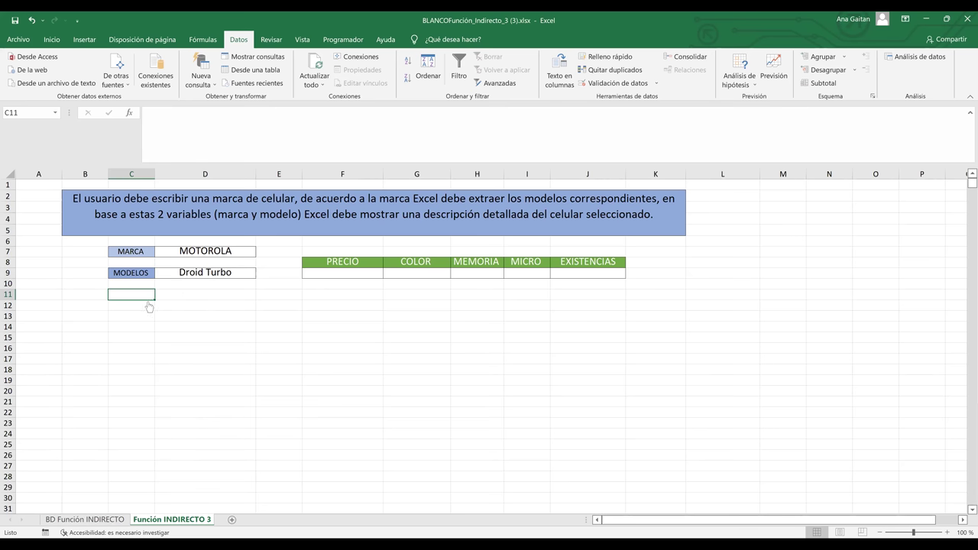
pyautogui.write('=SUSTITUIR(')
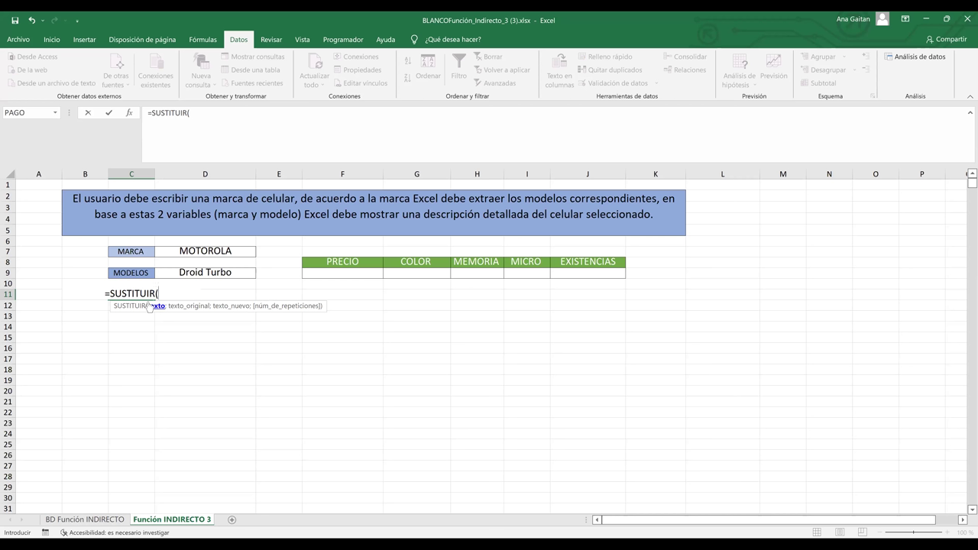
pyautogui.click(195, 272)
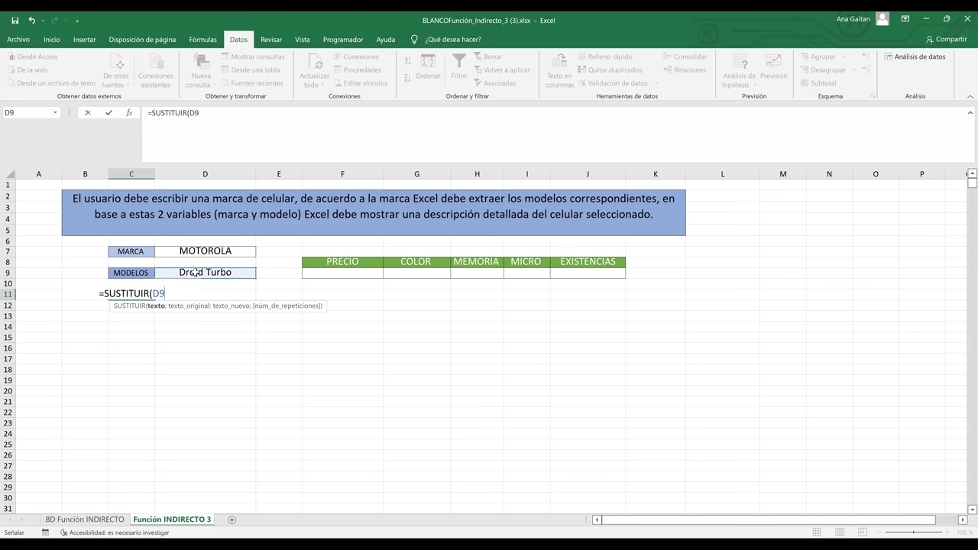
pyautogui.write(';')
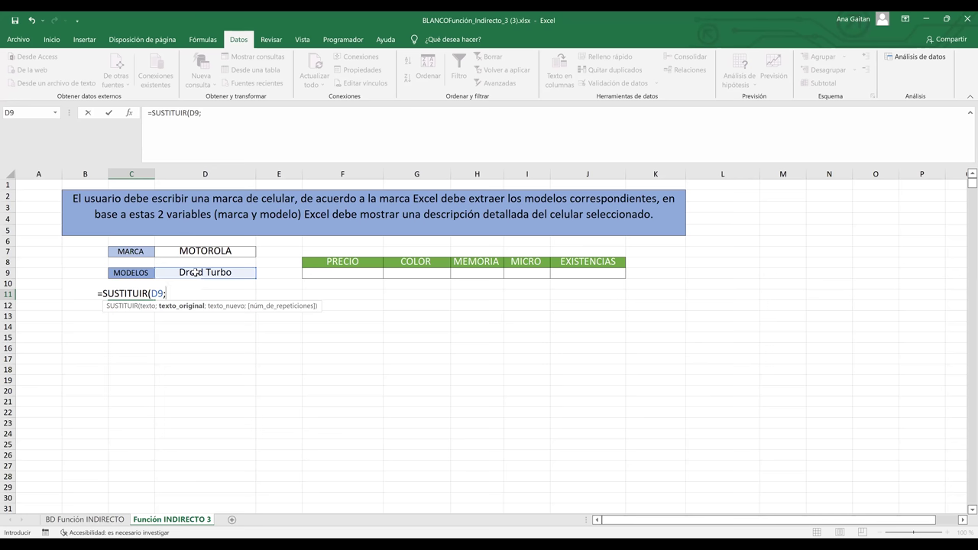
pyautogui.write('"')
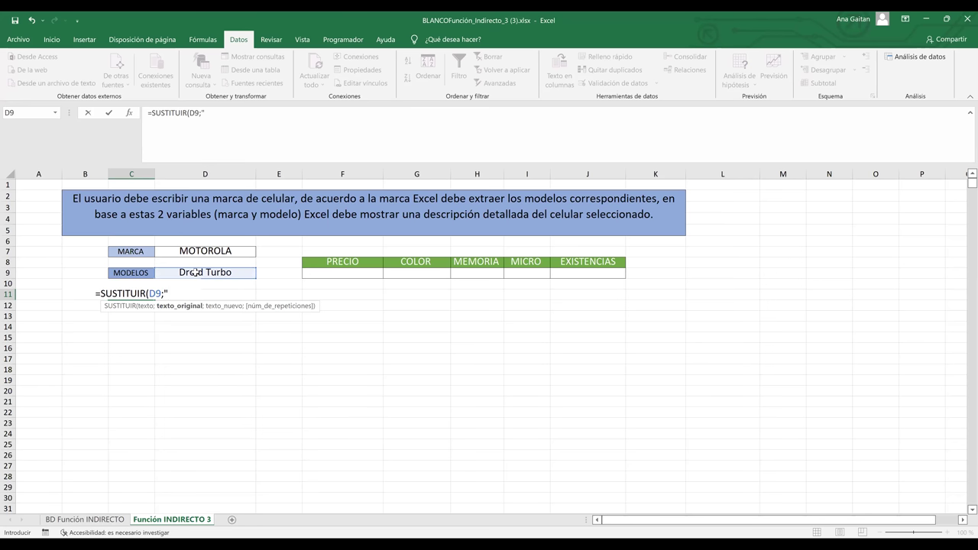
pyautogui.write(' ";"_')
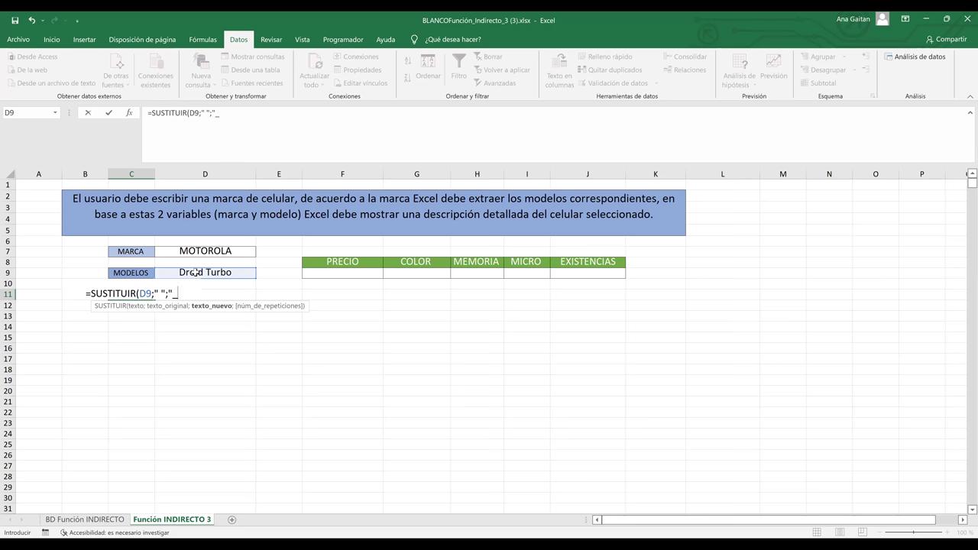
pyautogui.write('"')
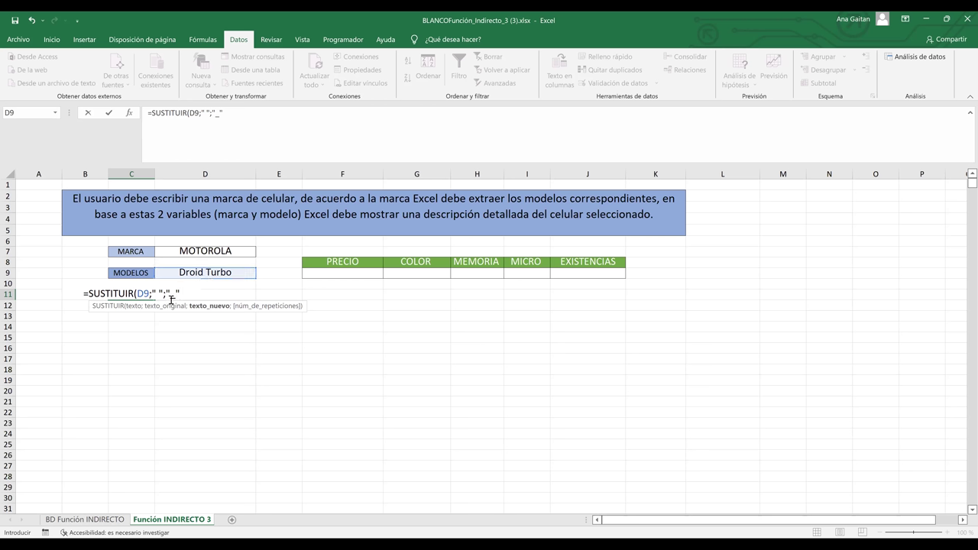
pyautogui.write(')')
pyautogui.press('Return')
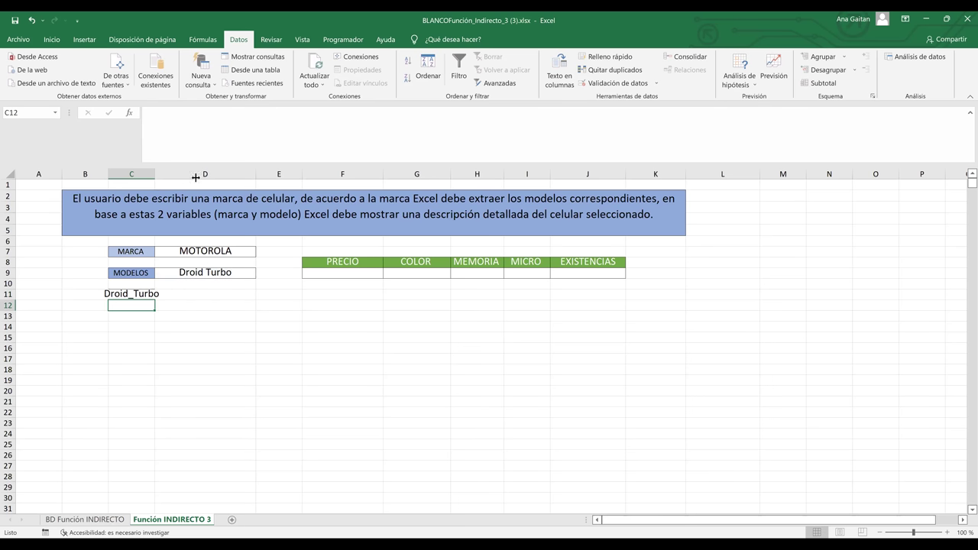
pyautogui.moveTo(195, 177); pyautogui.dragTo(196, 342)
# Copy the PRECIO to MICRO headers from D4:H4 on the BD Función INDIRECTO sheet to D16 on Función INDIRECTO 3
pyautogui.click(200, 348)
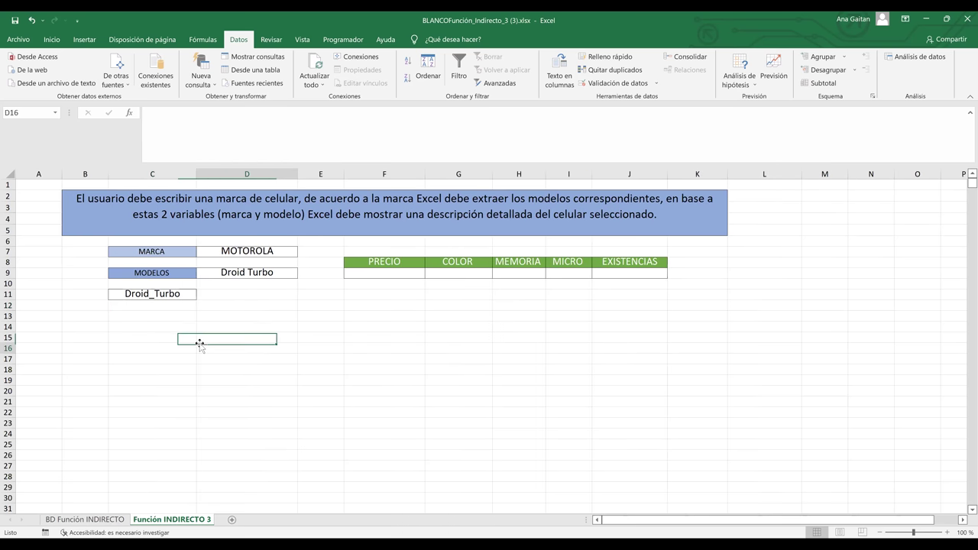
pyautogui.click(113, 519)
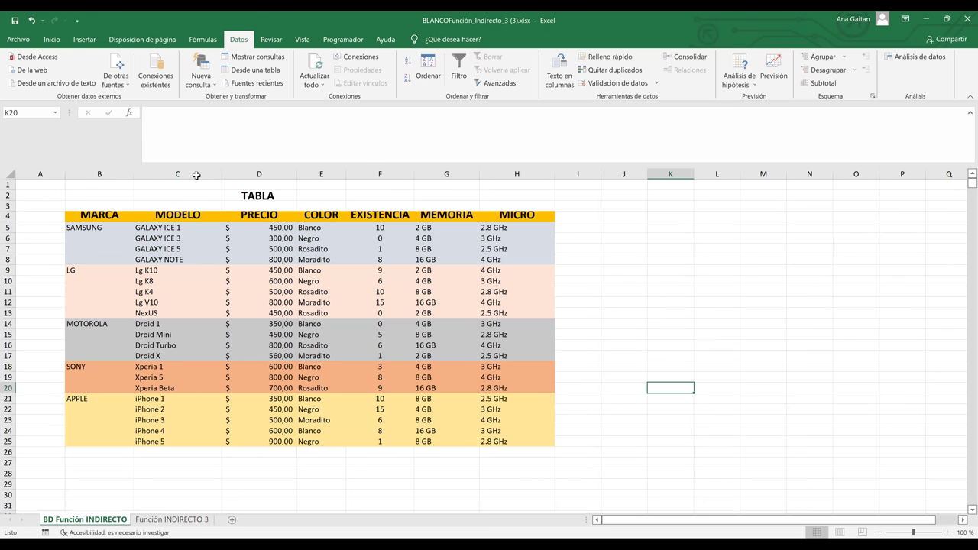
pyautogui.click(259, 175)
pyautogui.click(253, 218)
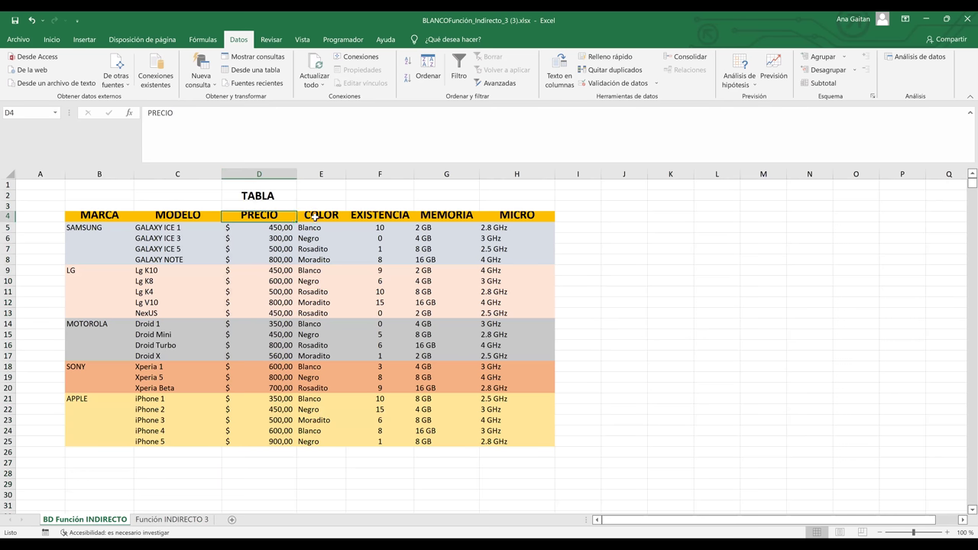
pyautogui.click(314, 218)
pyautogui.click(397, 214)
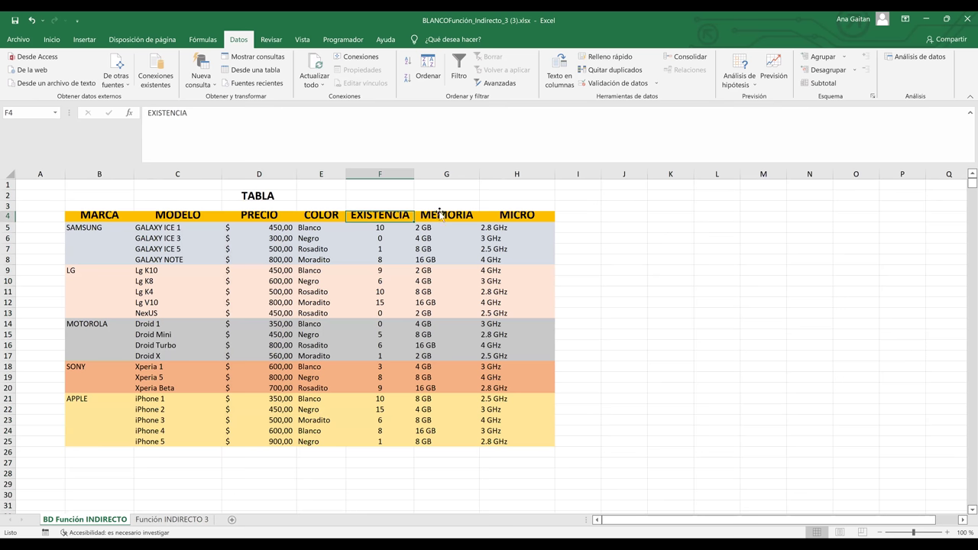
pyautogui.click(440, 215)
pyautogui.click(498, 214)
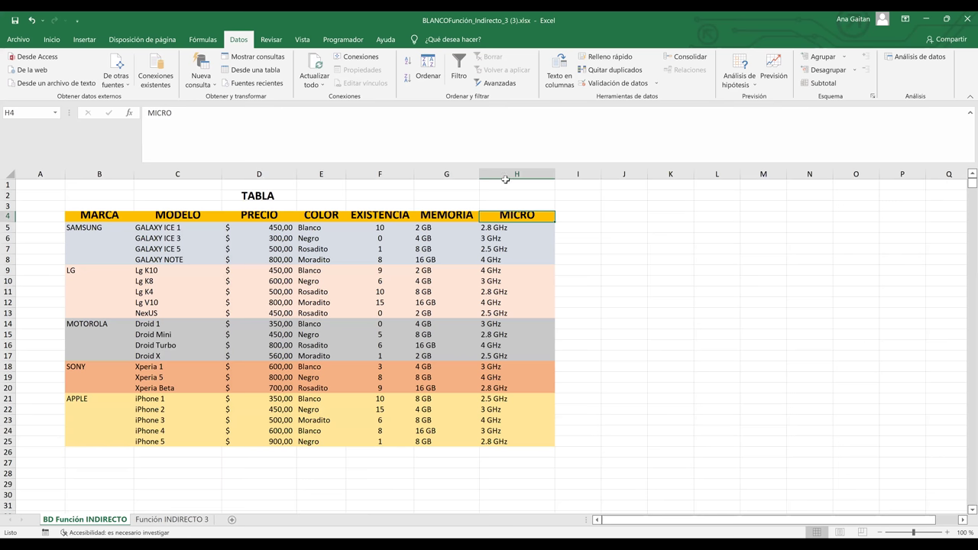
pyautogui.hotkey('ctrl', 'space')
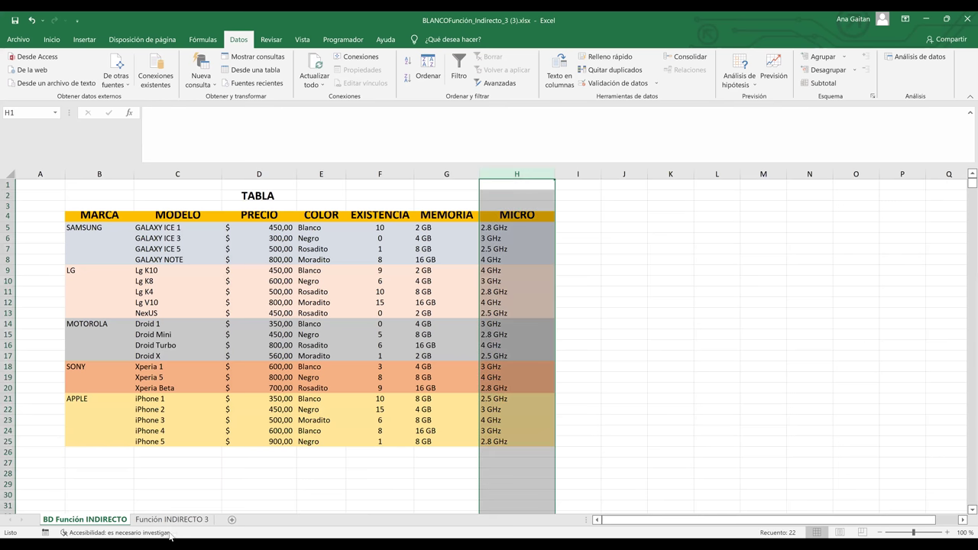
pyautogui.moveTo(264, 220); pyautogui.dragTo(514, 218)
pyautogui.hotkey('ctrl', 'c')
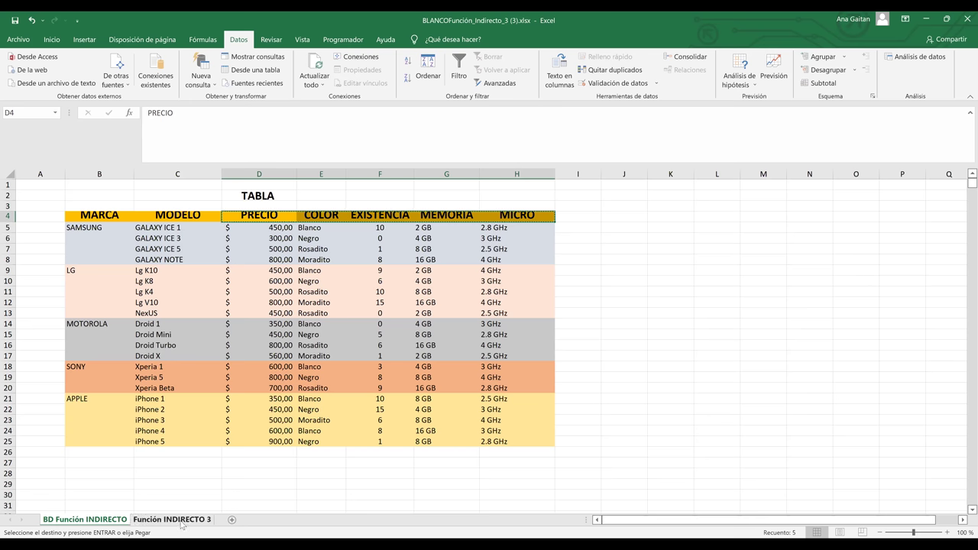
pyautogui.click(182, 519)
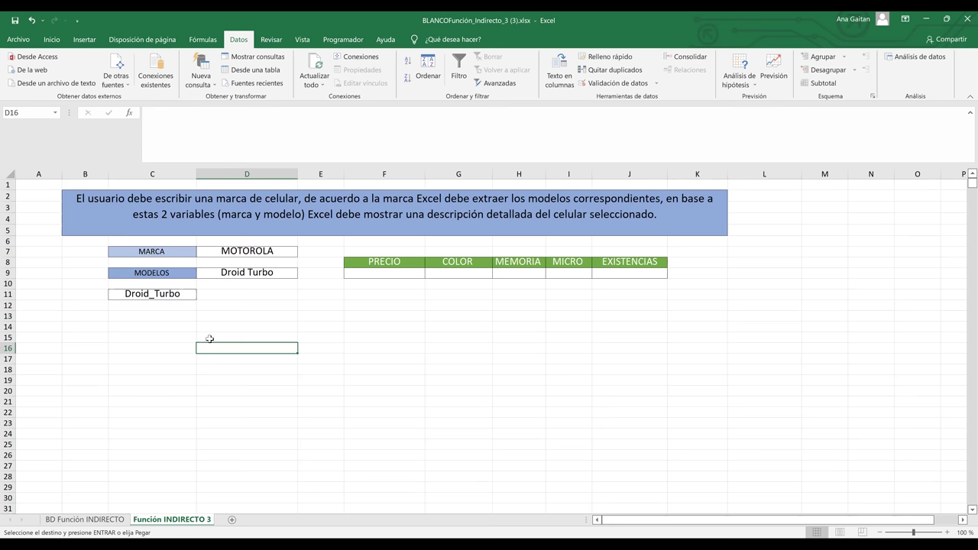
pyautogui.hotkey('ctrl', 'v')
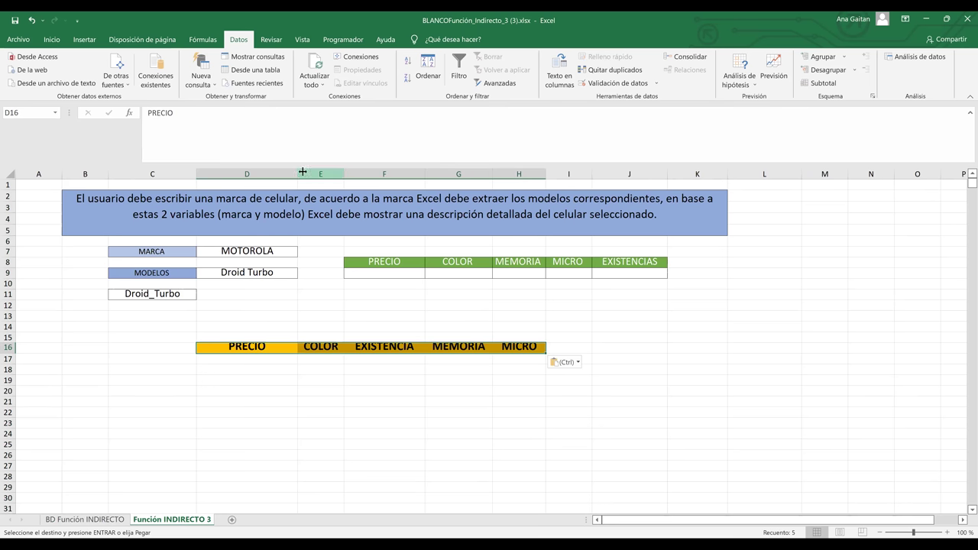
# Narrow column D, make header row 16 taller, and apply borders to all cells in D16:H17
pyautogui.moveTo(298, 174)
pyautogui.mouseDown()
pyautogui.moveTo(272, 179)
pyautogui.moveTo(282, 180)
pyautogui.mouseUp()
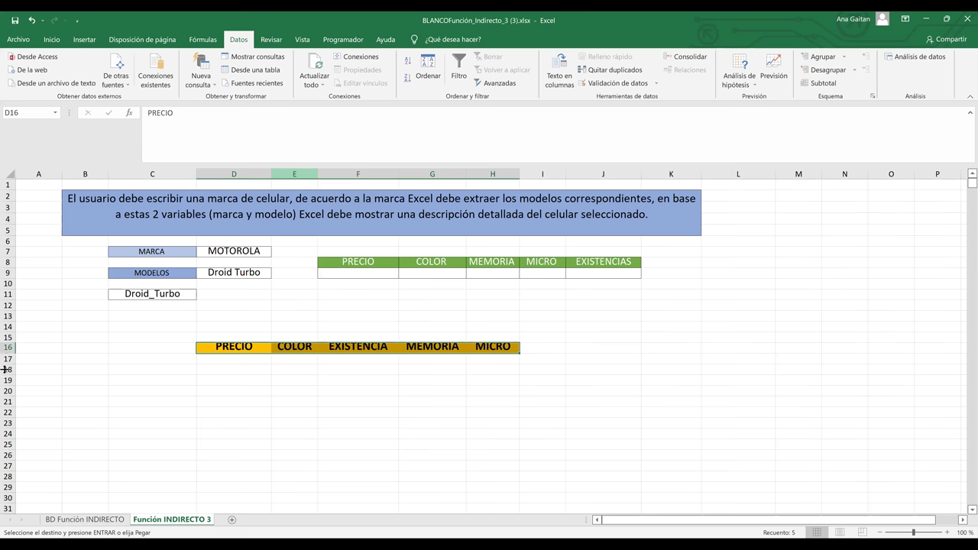
pyautogui.moveTo(203, 353); pyautogui.dragTo(504, 374)
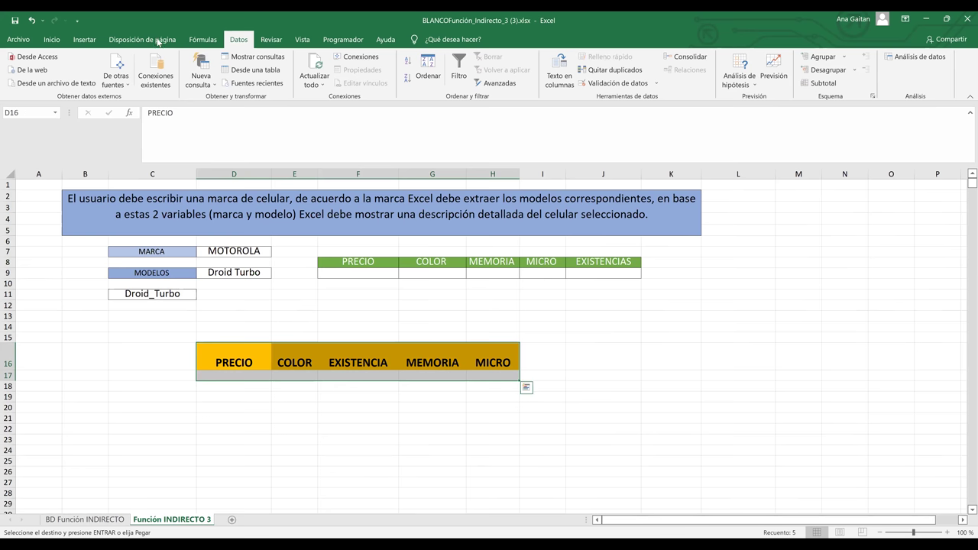
pyautogui.click(51, 39)
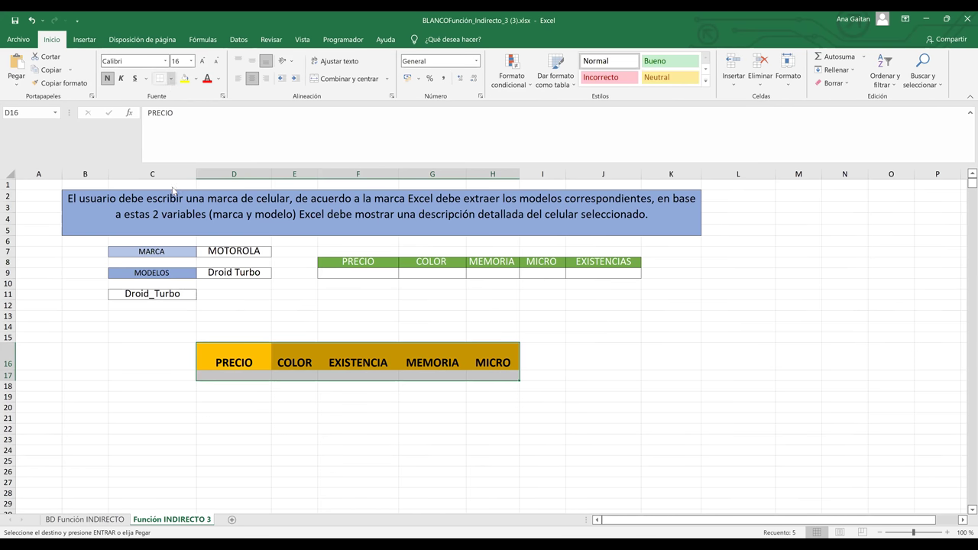
pyautogui.click(289, 388)
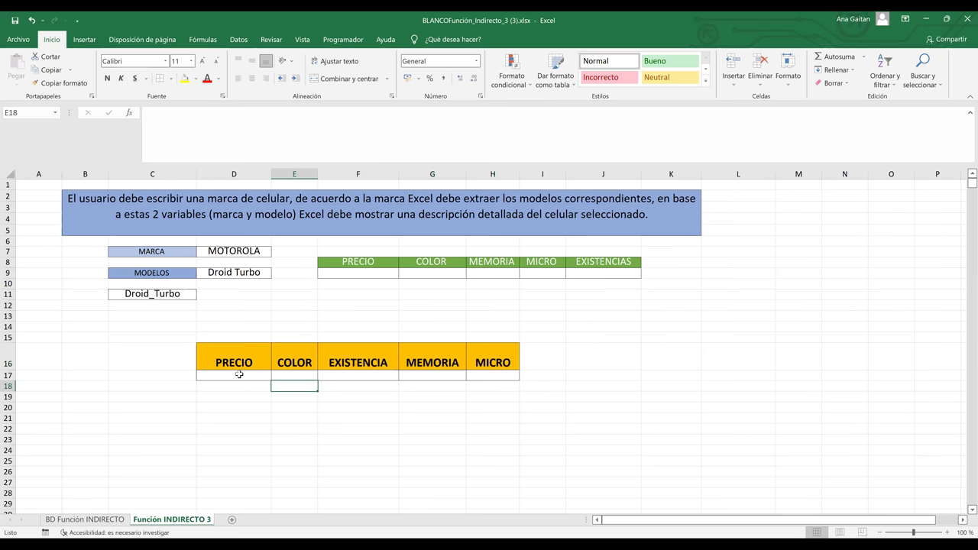
# Enter the INDIRECTO function referencing C11 in D17, under the copied PRECIO header
pyautogui.click(239, 374)
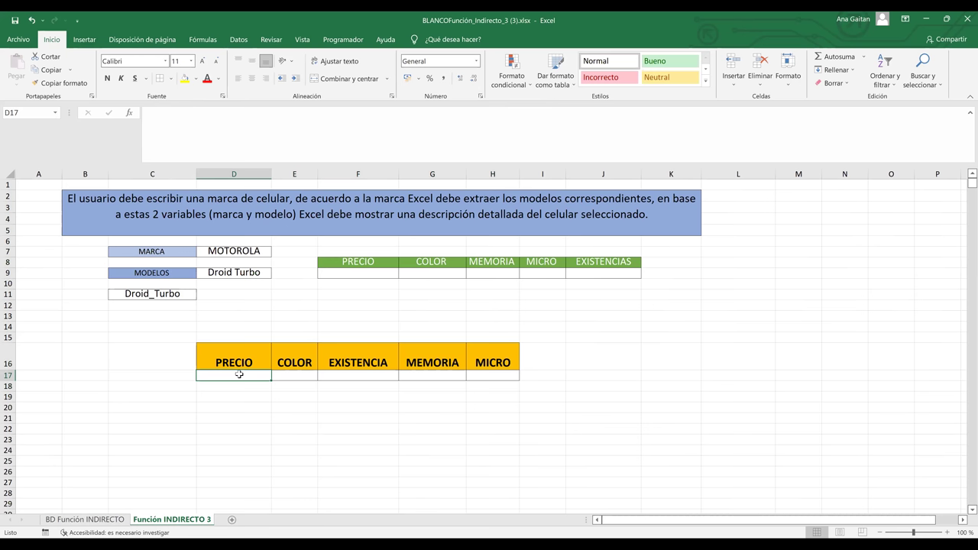
pyautogui.write('=')
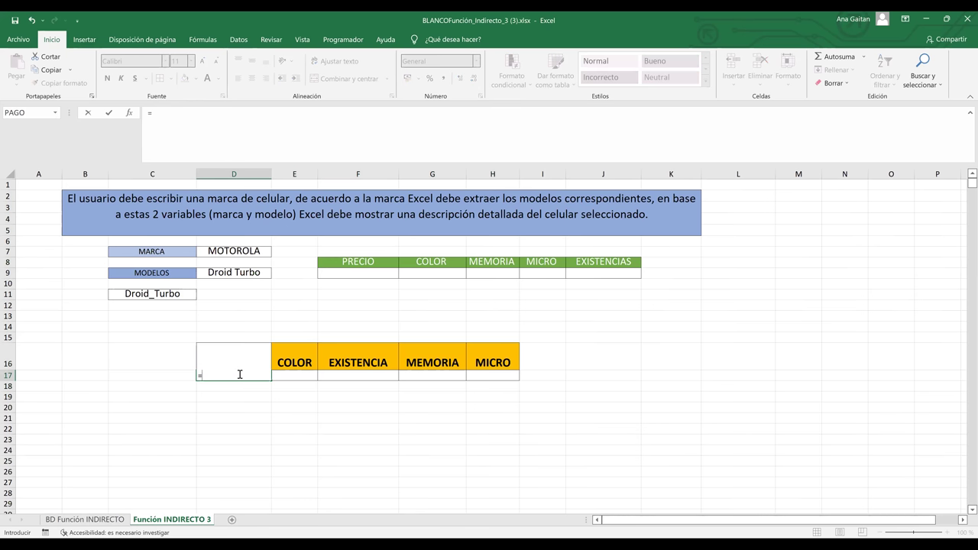
pyautogui.write('IN')
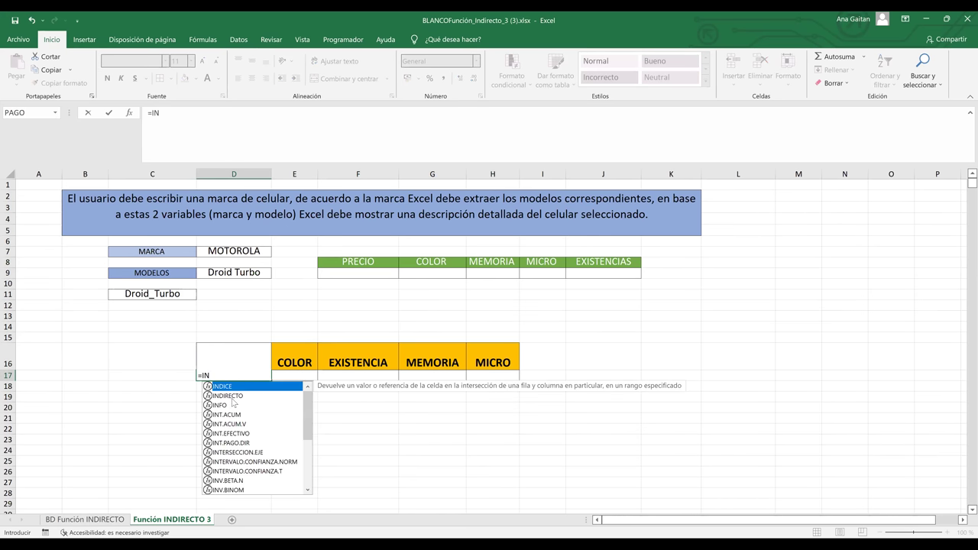
pyautogui.doubleClick(232, 397)
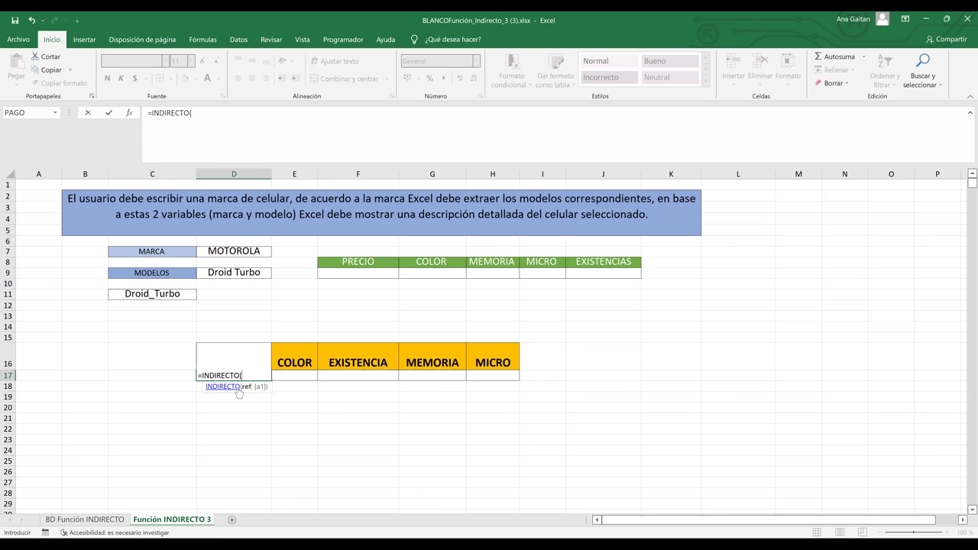
pyautogui.click(161, 294)
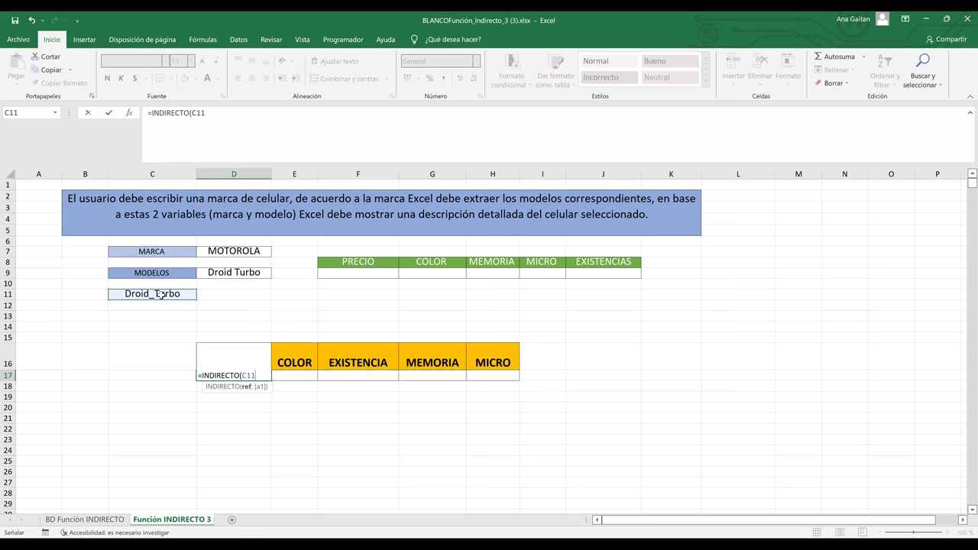
pyautogui.press('Return')
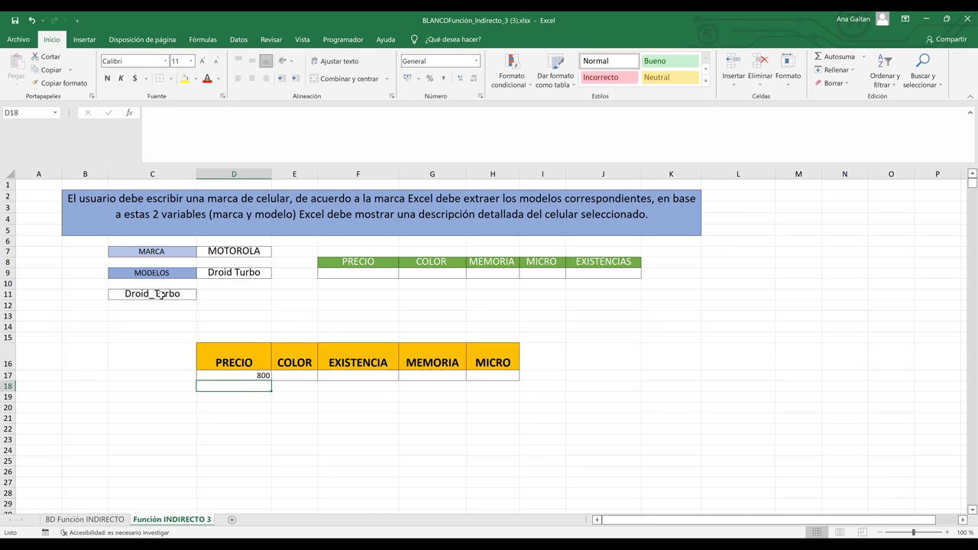
# Compare the result in D17 with the Droid Turbo row, D16:H16, on the BD Función INDIRECTO sheet
pyautogui.click(241, 375)
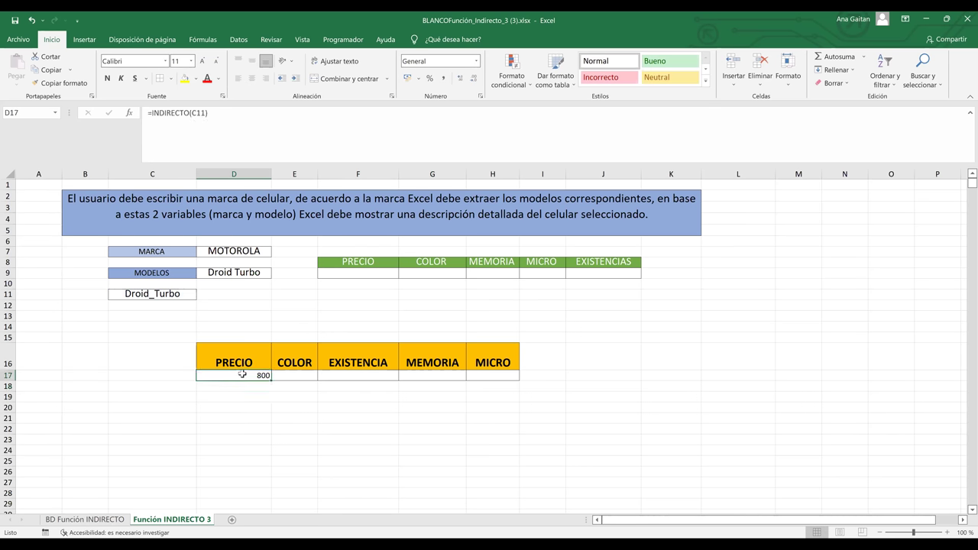
pyautogui.click(112, 522)
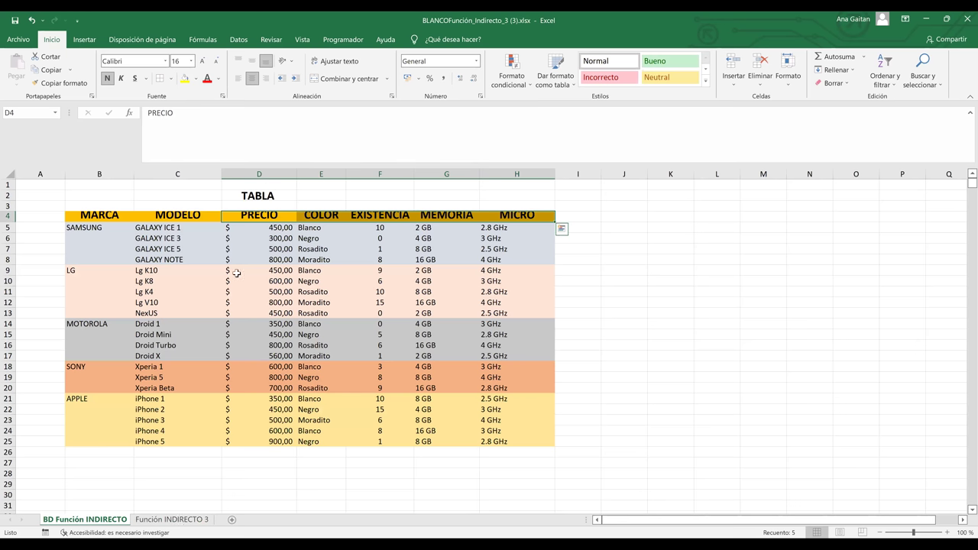
pyautogui.hotkey('ctrl', 'pagedown')
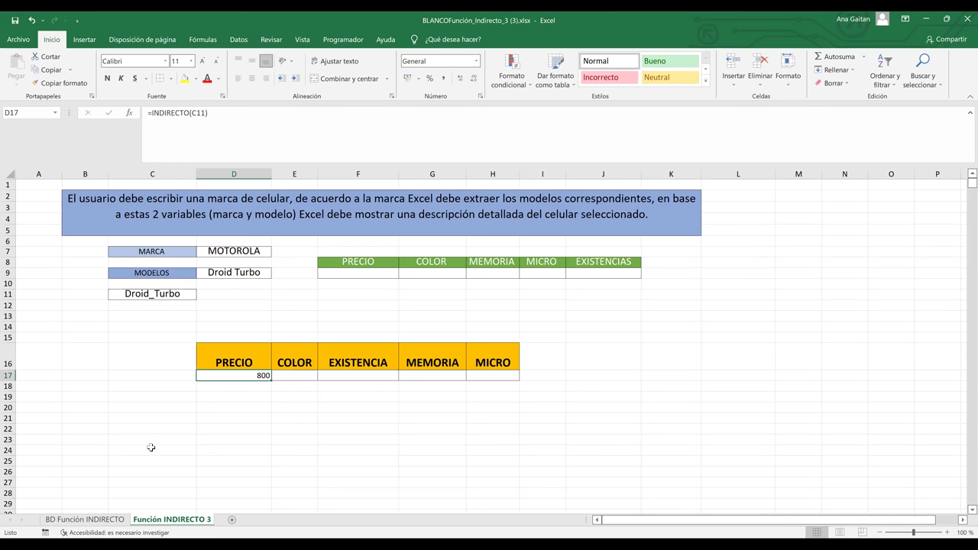
pyautogui.hotkey('ctrl', 'pageup')
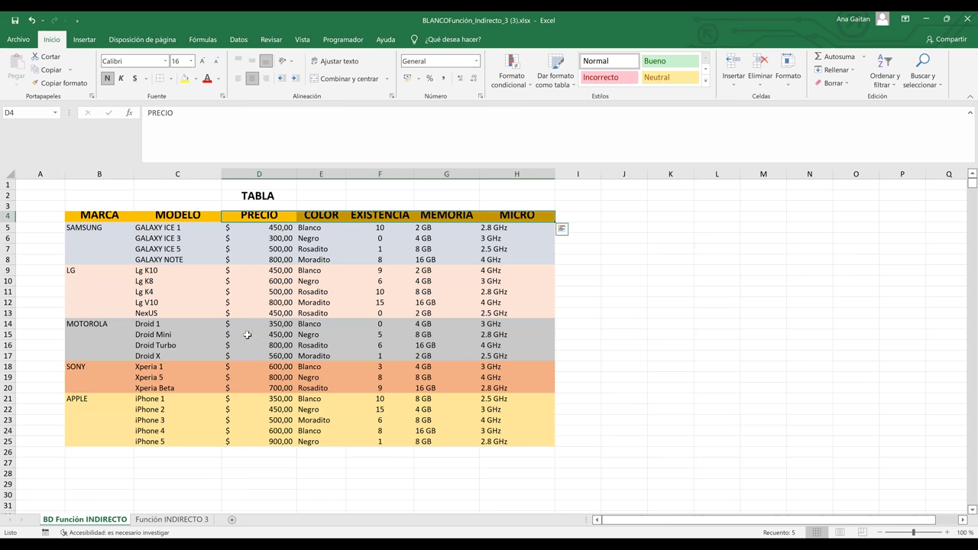
pyautogui.click(287, 345)
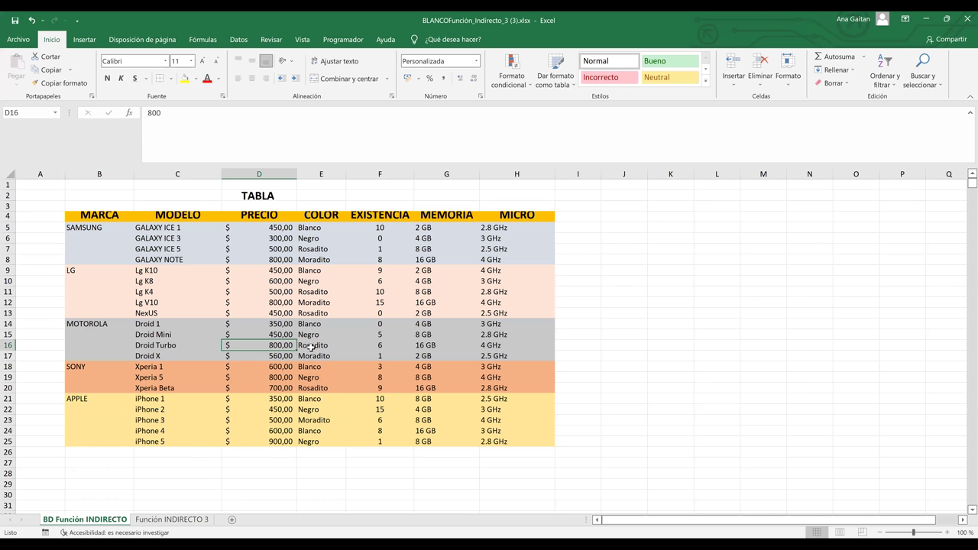
pyautogui.press('Right')
pyautogui.click(382, 348)
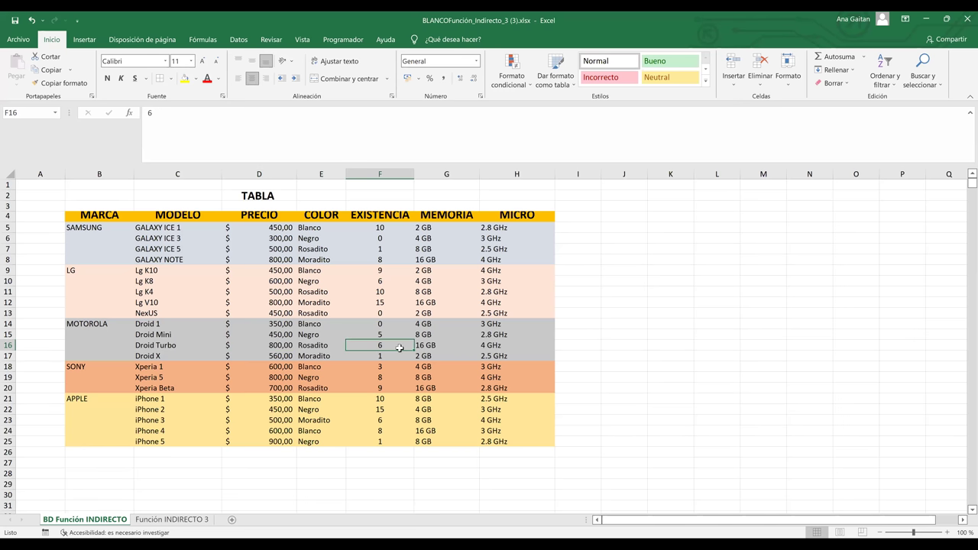
pyautogui.click(439, 346)
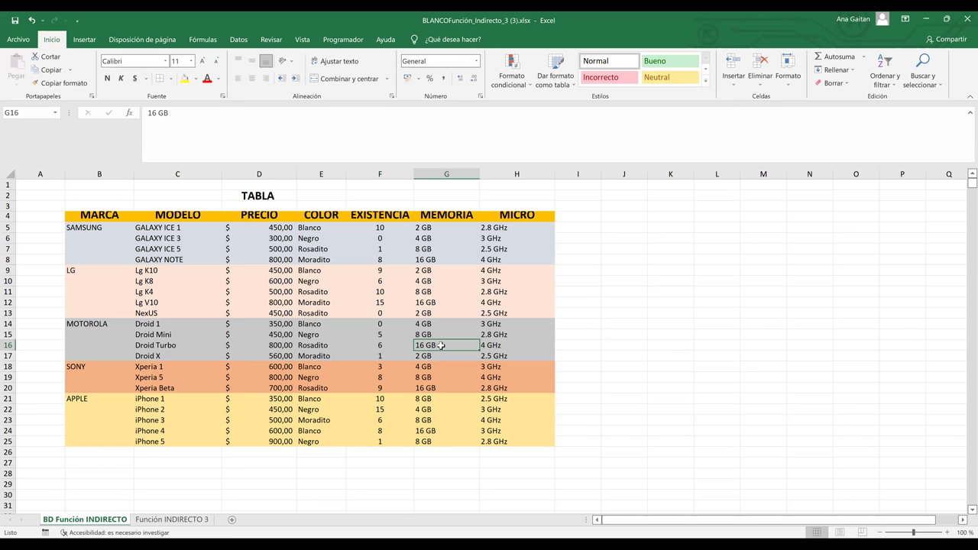
pyautogui.click(495, 346)
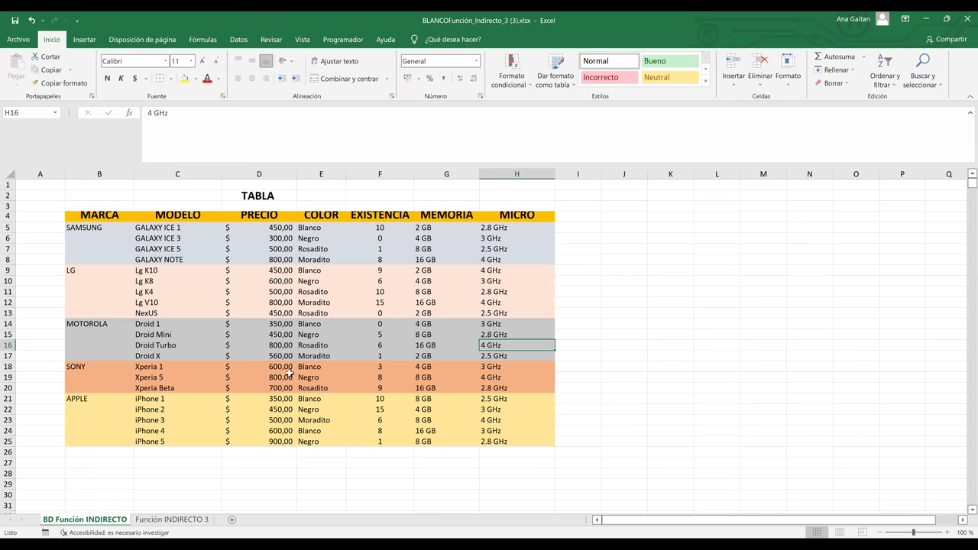
# Try to fill the INDIRECTO(C11) formula from D17 across to H17 on the Función INDIRECTO 3 sheet
pyautogui.hotkey('ctrl', 'pagedown')
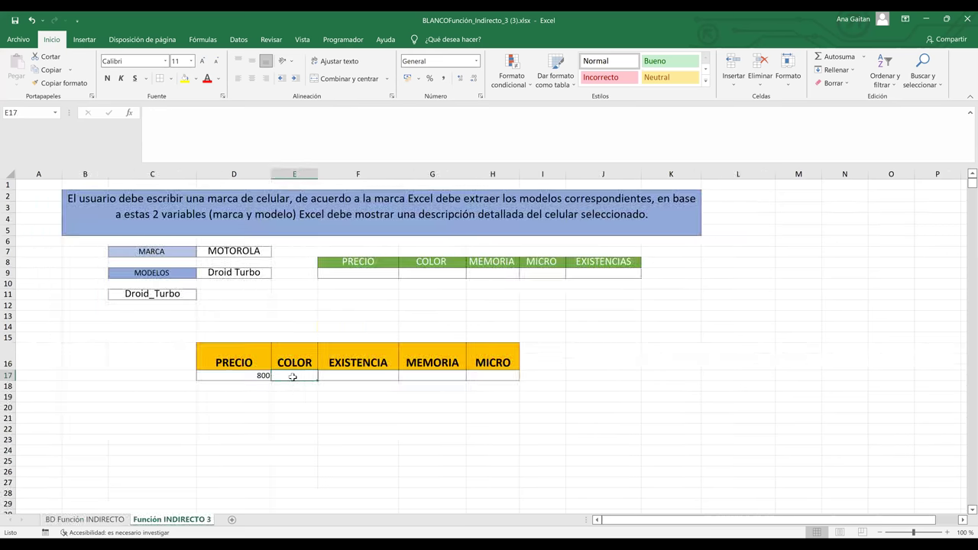
pyautogui.click(257, 376)
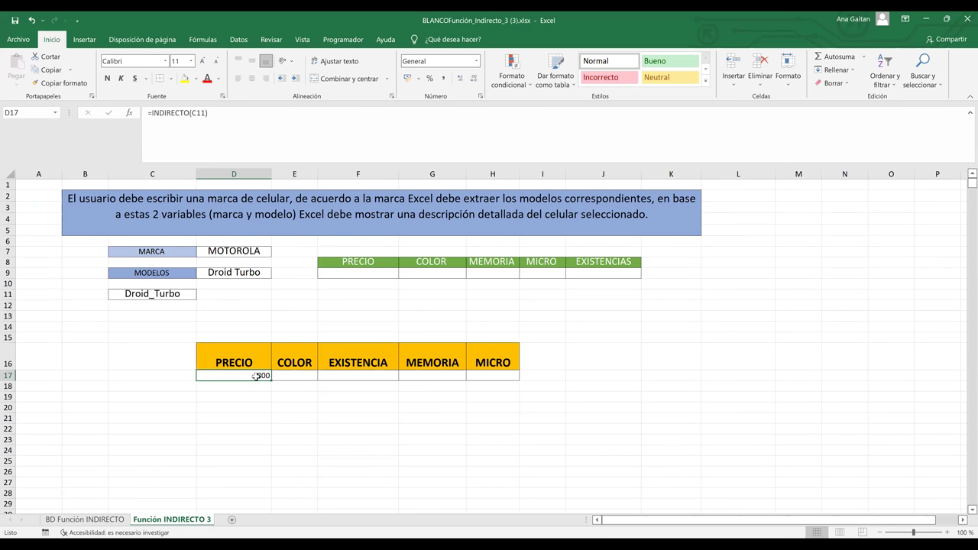
pyautogui.click(198, 113)
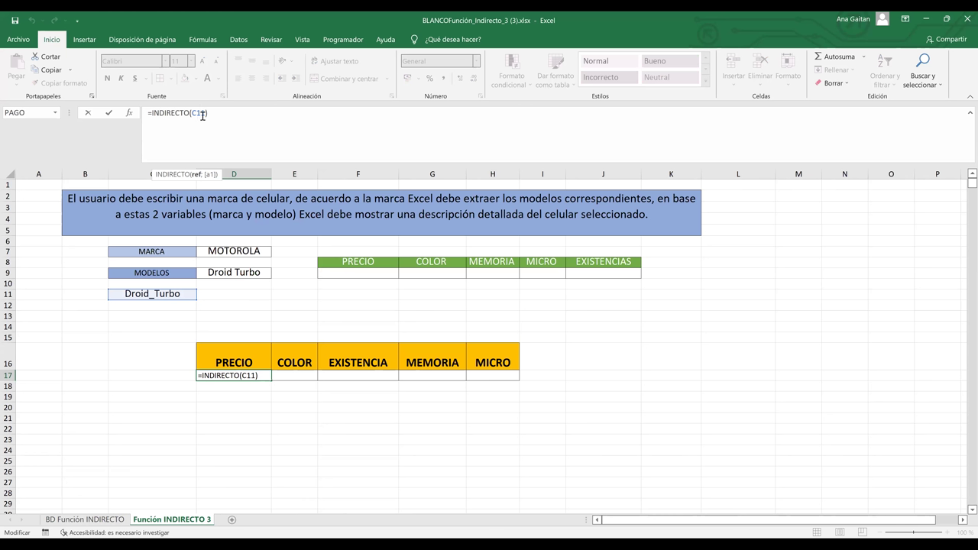
pyautogui.click(323, 426)
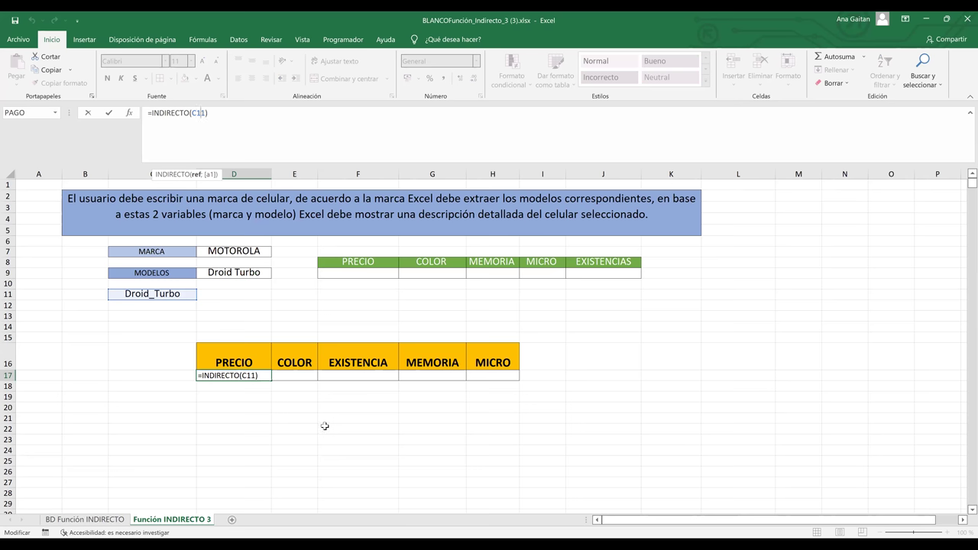
pyautogui.click(261, 375)
pyautogui.moveTo(272, 380); pyautogui.dragTo(504, 384)
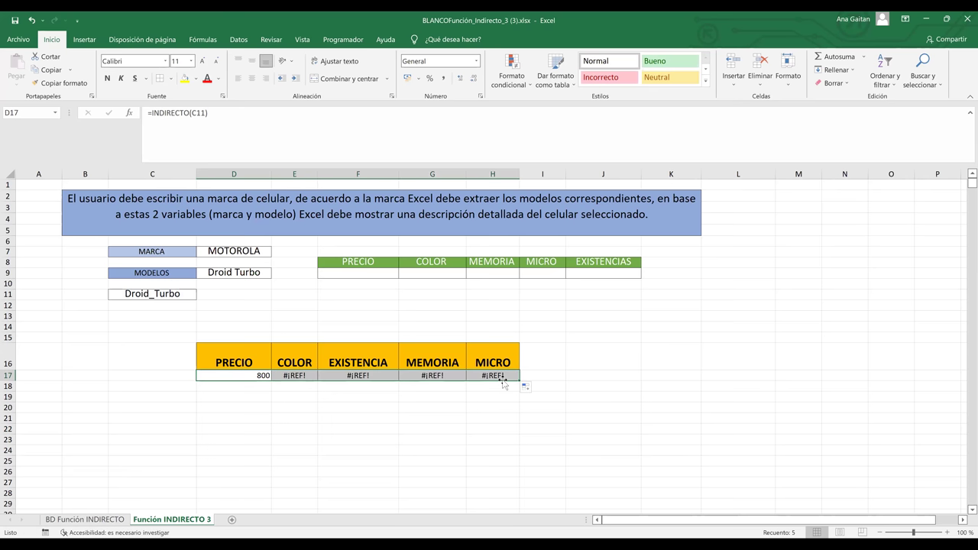
pyautogui.click(340, 418)
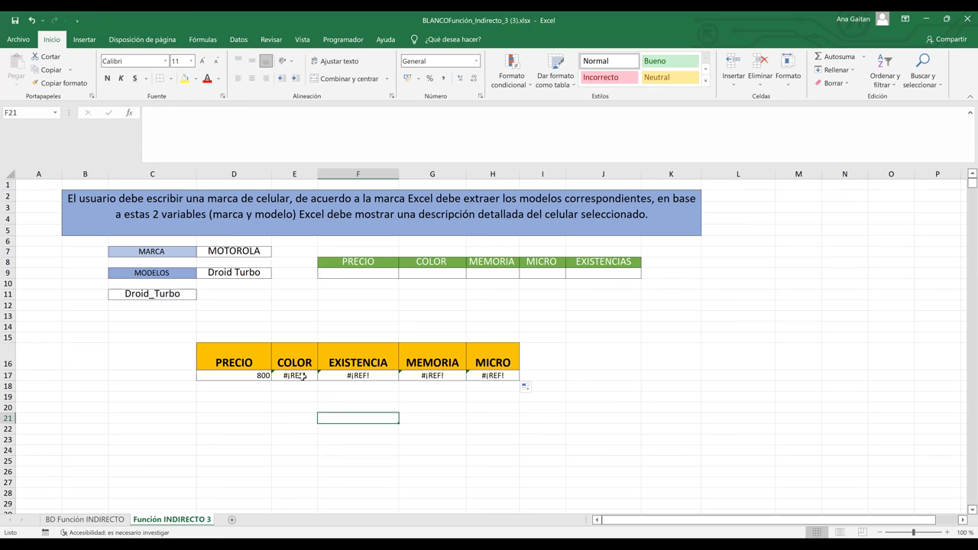
# Inspect which cell the copied INDIRECTO formula in E17, under COLOR, refers to
pyautogui.doubleClick(303, 375)
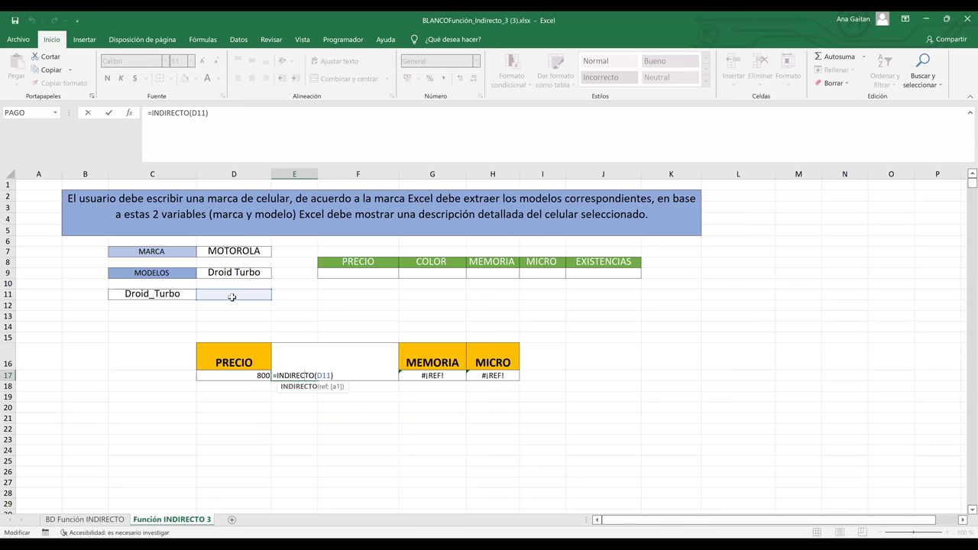
pyautogui.click(245, 133)
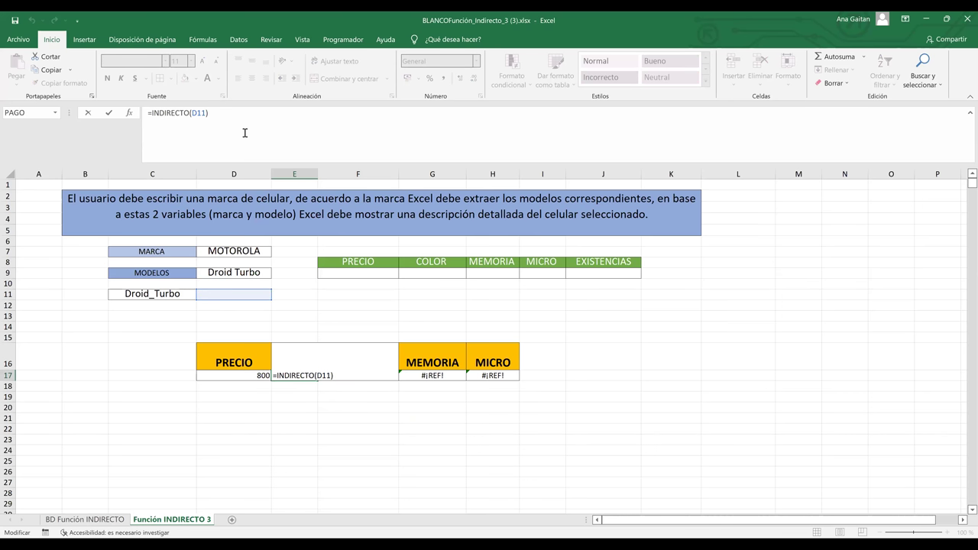
pyautogui.click(229, 374)
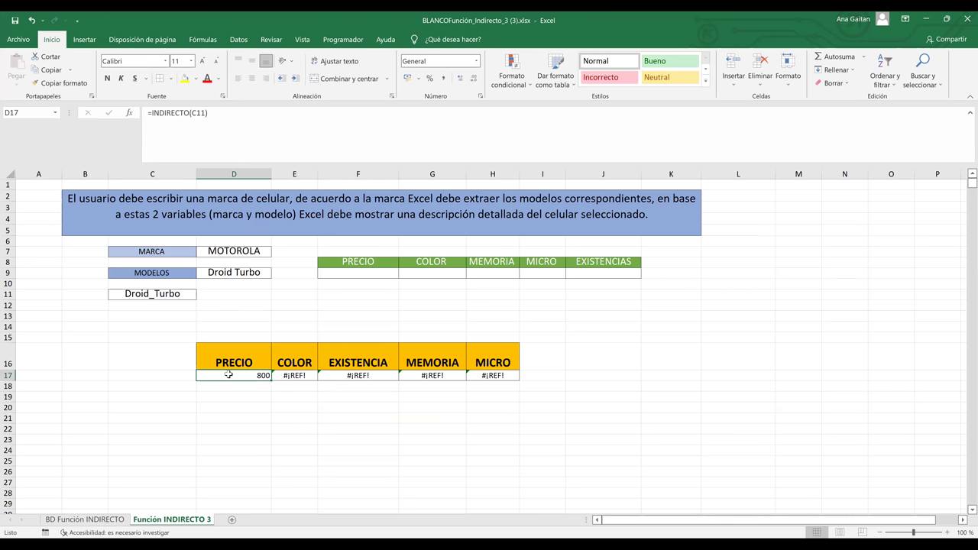
# Make the C11 reference absolute in D17's INDIRECTO formula, as $C$11, and fill it across to H17
pyautogui.doubleClick(230, 374)
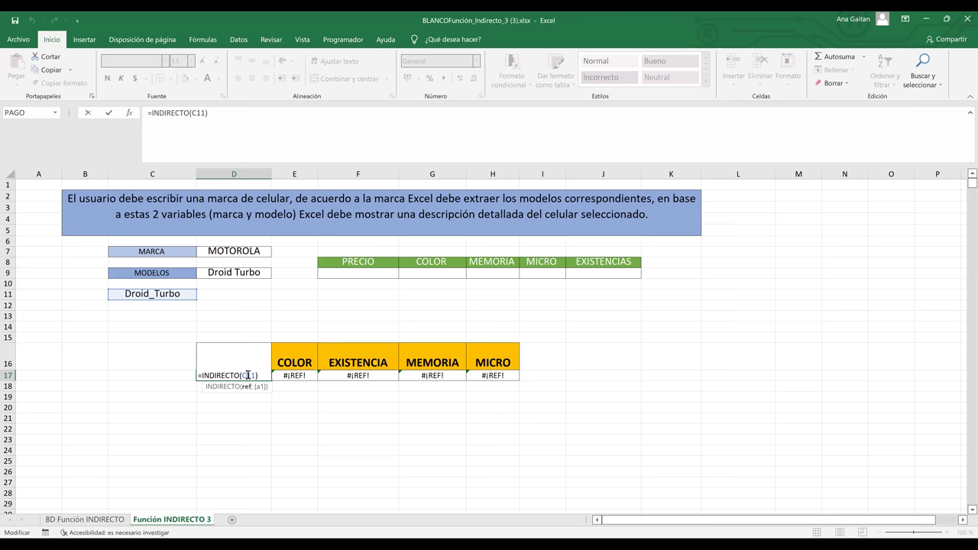
pyautogui.press('F4')
pyautogui.hotkey('ctrl', 'Return')
pyautogui.moveTo(272, 378); pyautogui.dragTo(507, 386)
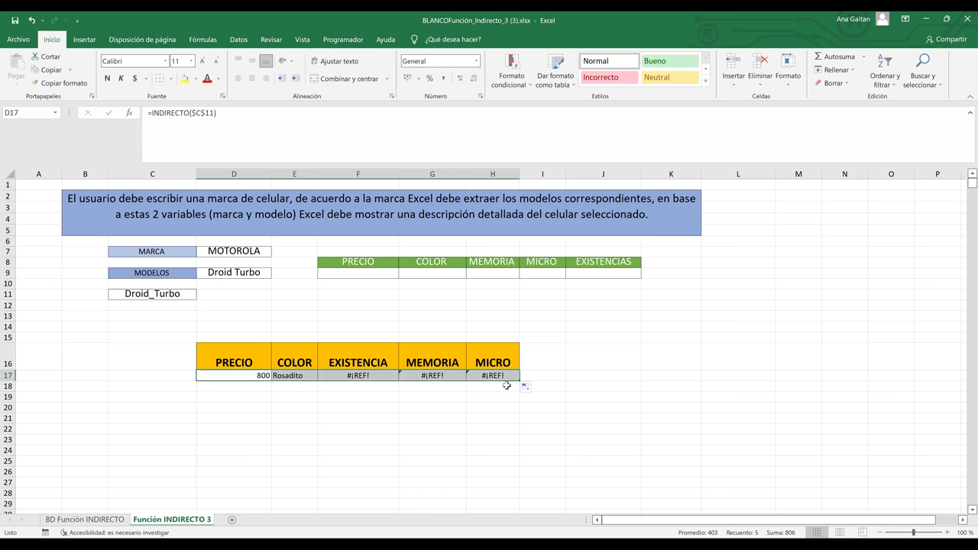
pyautogui.click(492, 398)
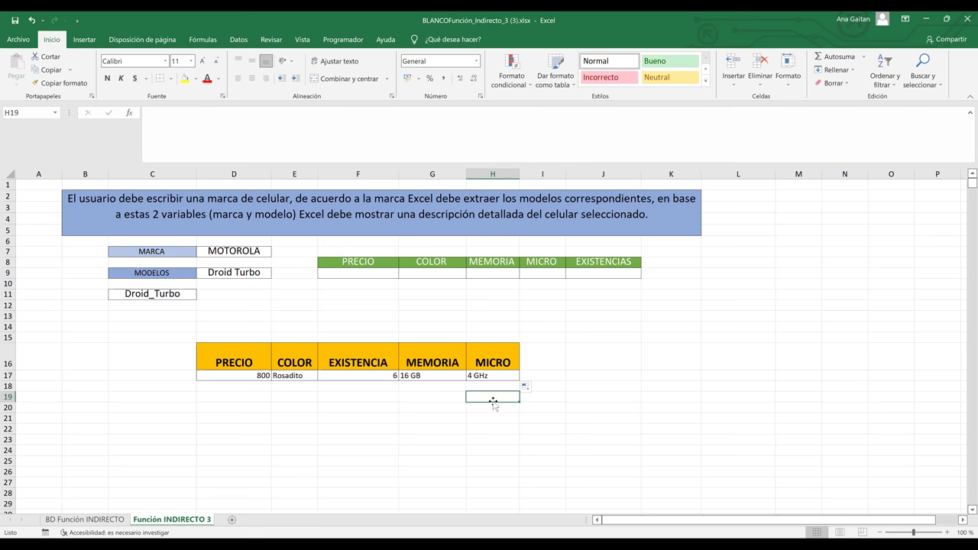
pyautogui.click(182, 473)
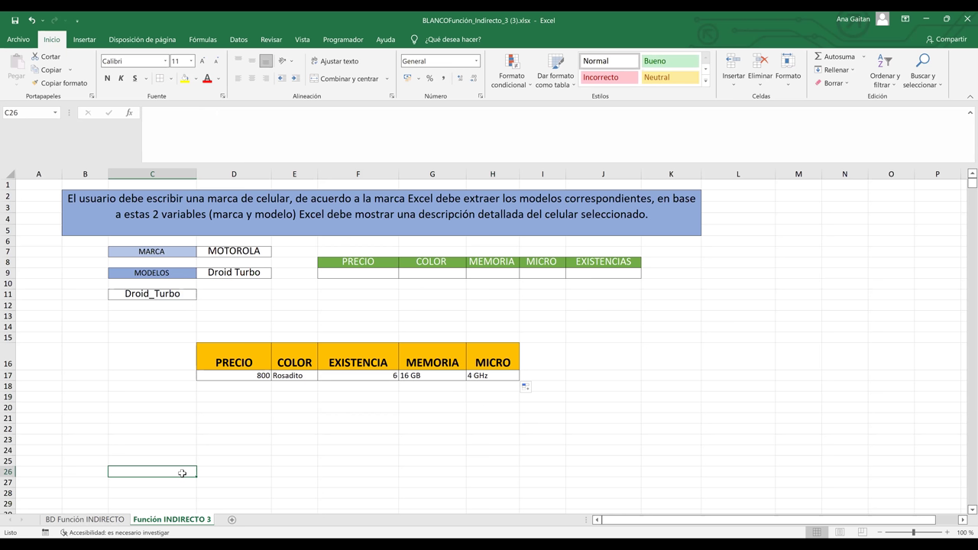
# Review D17's formula and the named ranges D5:H5 and D6:H6 for GALAXY ICE 1 and GALAXY ICE 3 on BD Función INDIRECTO
pyautogui.click(249, 376)
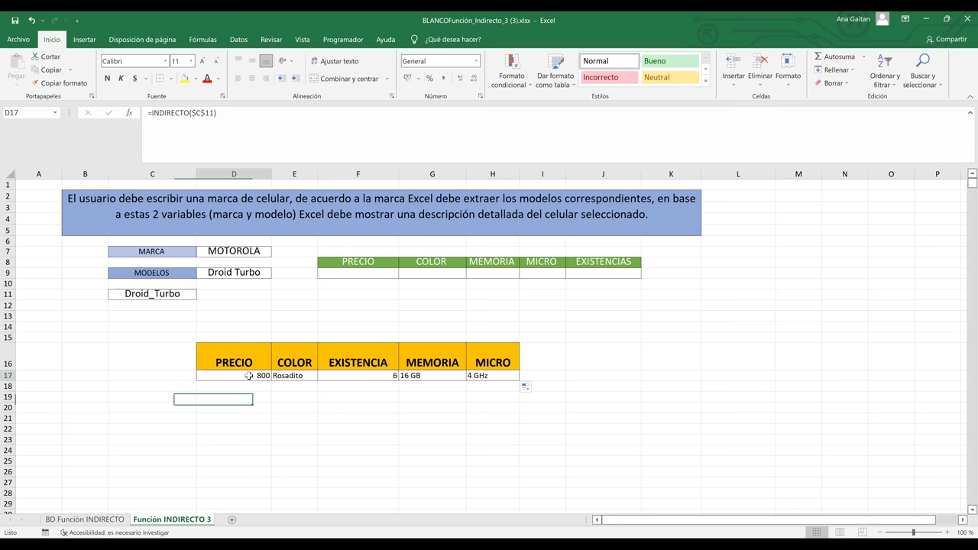
pyautogui.click(95, 520)
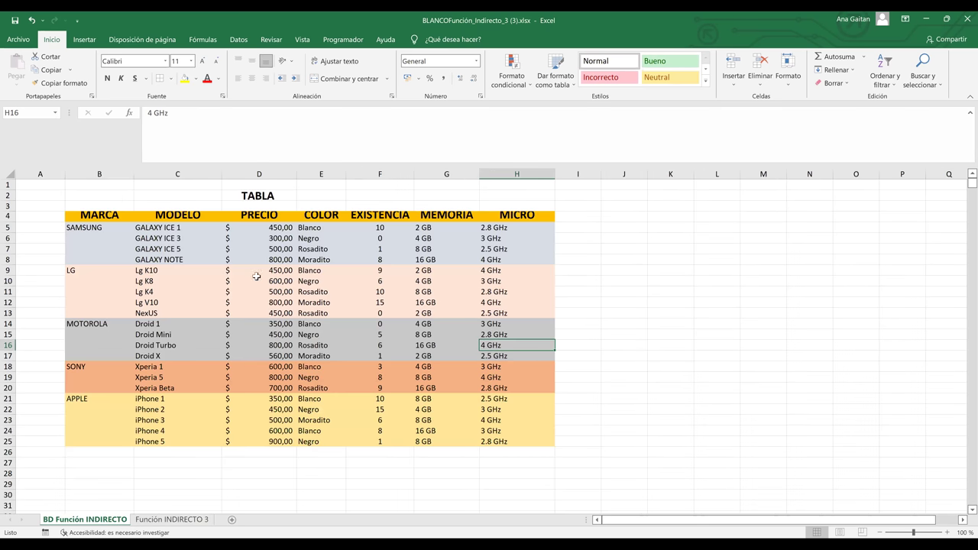
pyautogui.click(157, 228)
pyautogui.moveTo(249, 228); pyautogui.dragTo(524, 229)
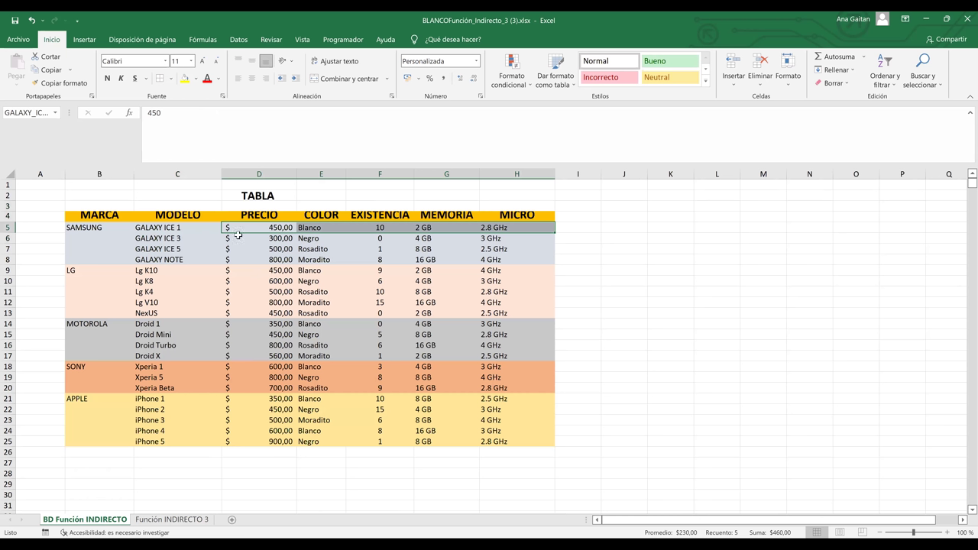
pyautogui.moveTo(244, 239); pyautogui.dragTo(527, 237)
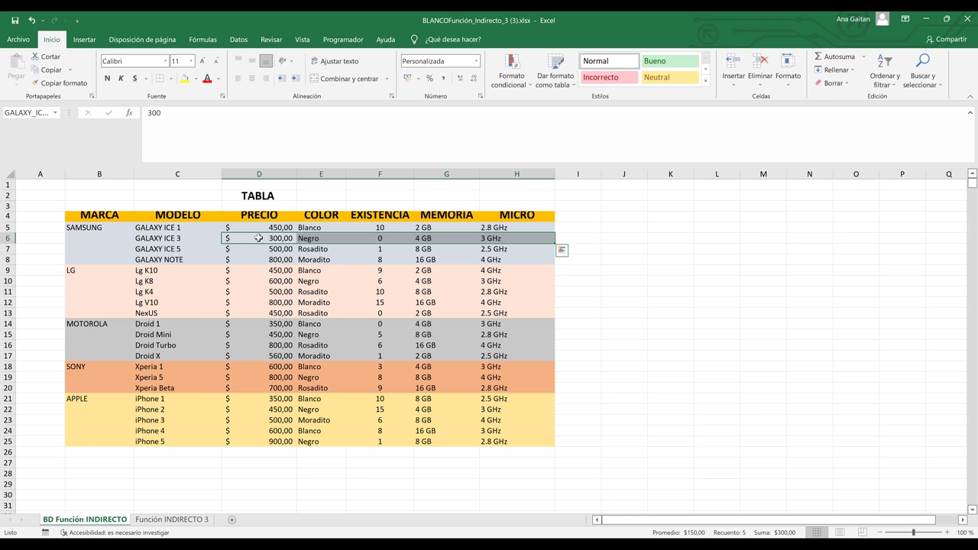
# Enter =INDIRECTO(C11) in F9, under the green PRECIO header on the Función INDIRECTO 3 sheet
pyautogui.click(184, 520)
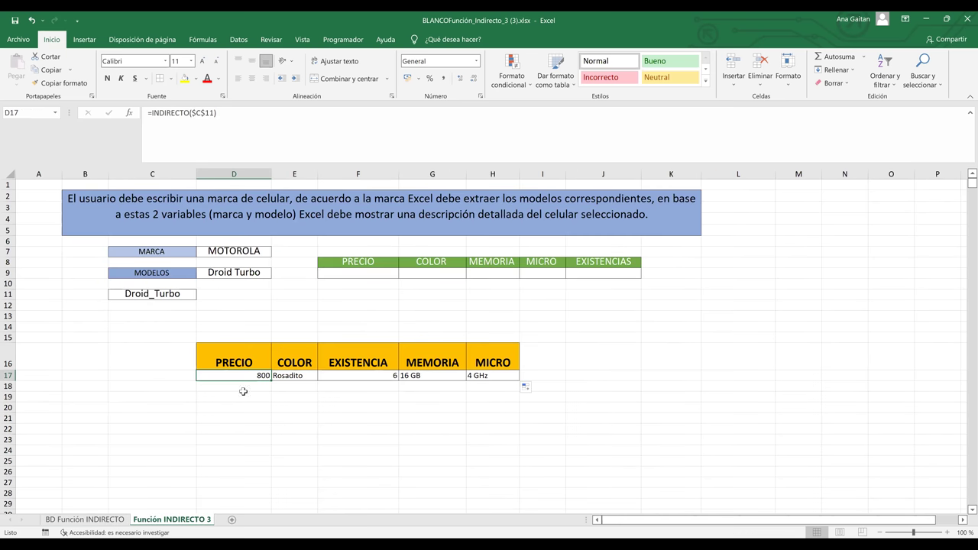
pyautogui.click(337, 272)
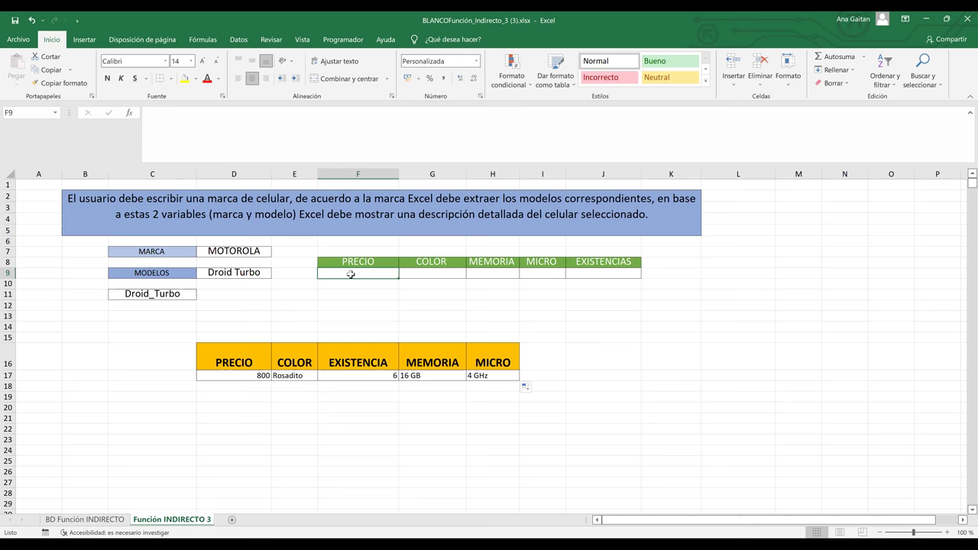
pyautogui.write('=')
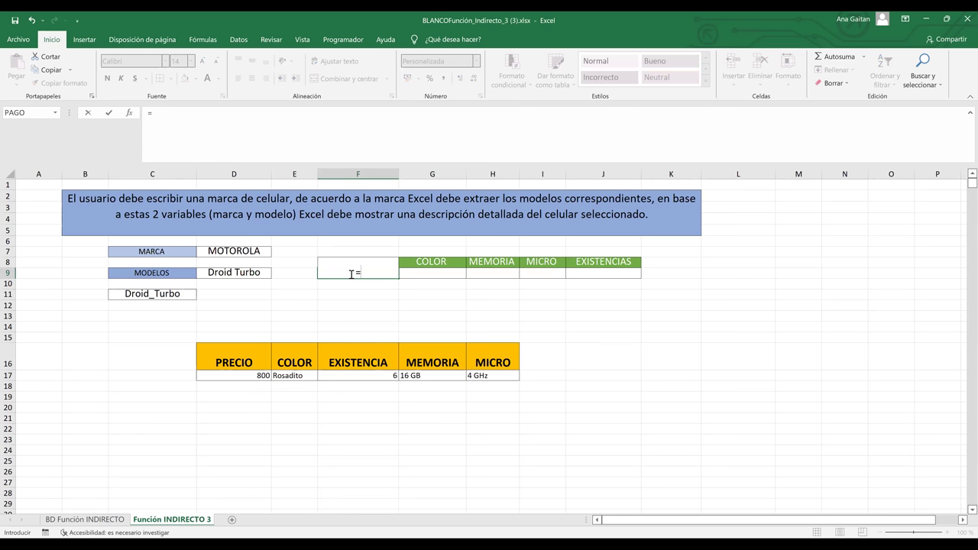
pyautogui.write('IND')
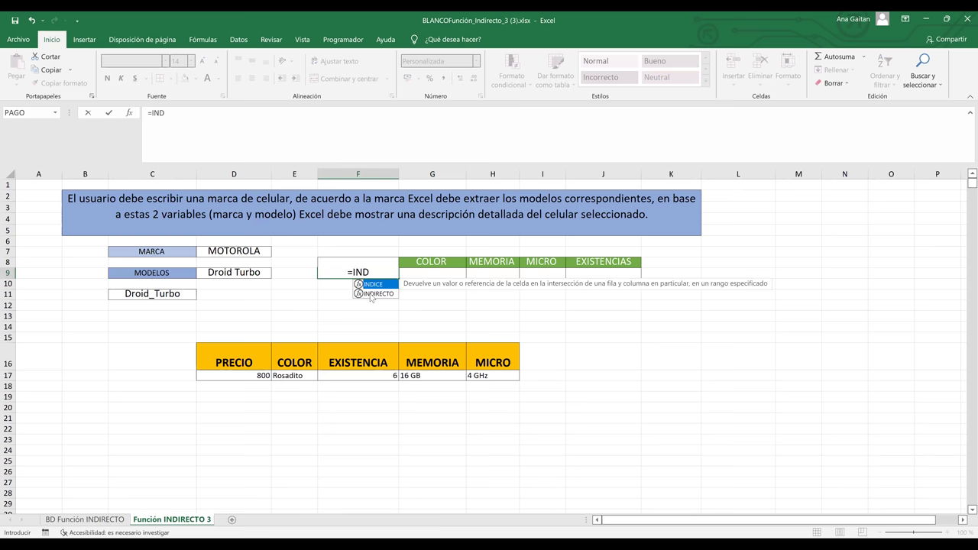
pyautogui.press('Tab')
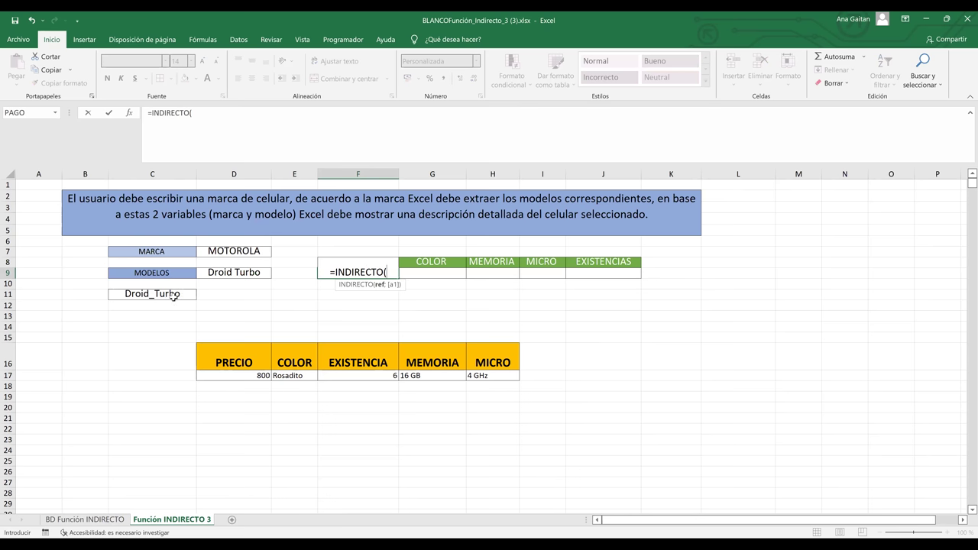
pyautogui.click(174, 297)
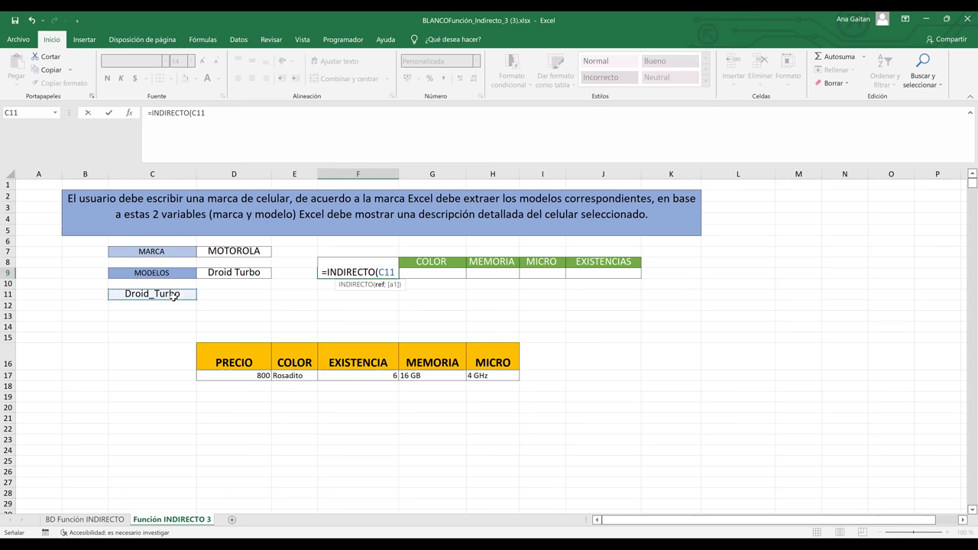
pyautogui.press('Return')
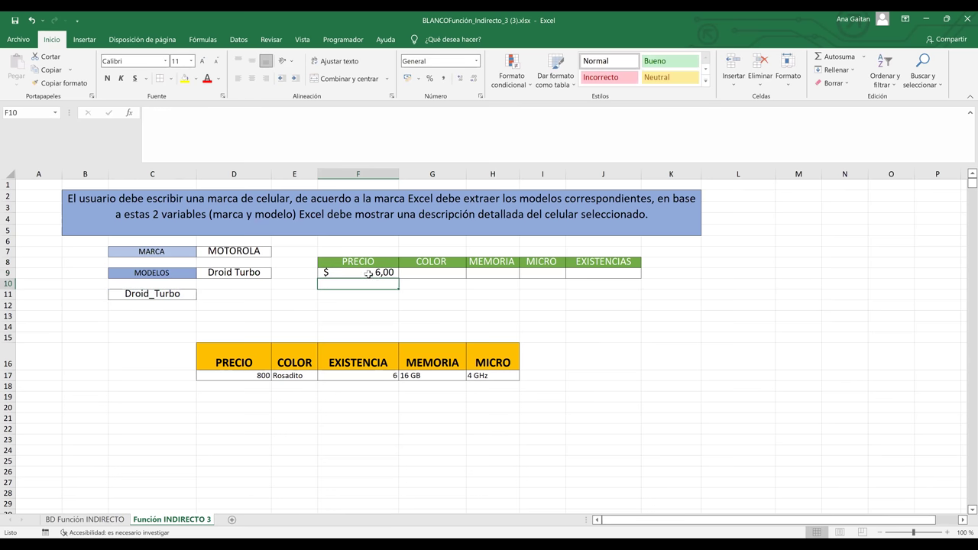
# Compare F9 and F17 with the EXISTENCIA data by examining column F on both sheets
pyautogui.click(368, 274)
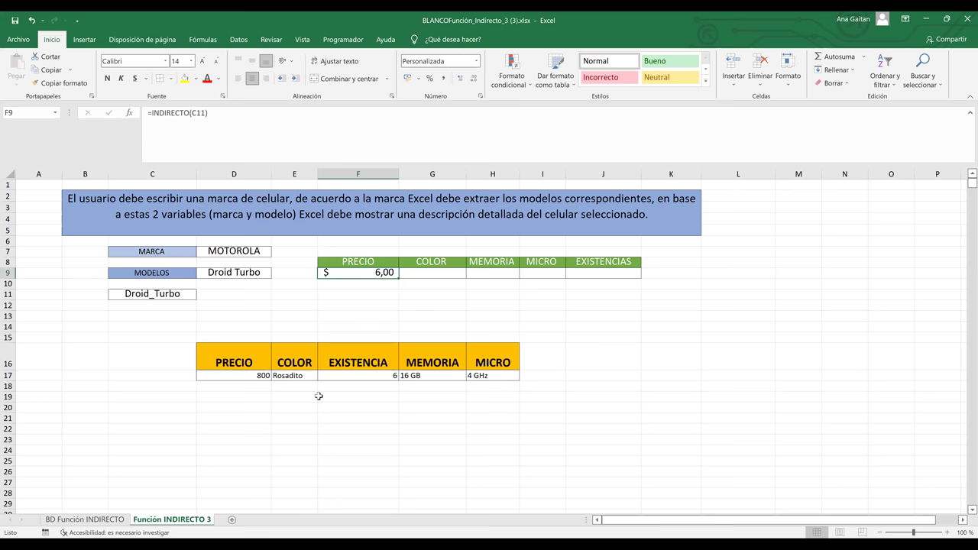
pyautogui.click(358, 372)
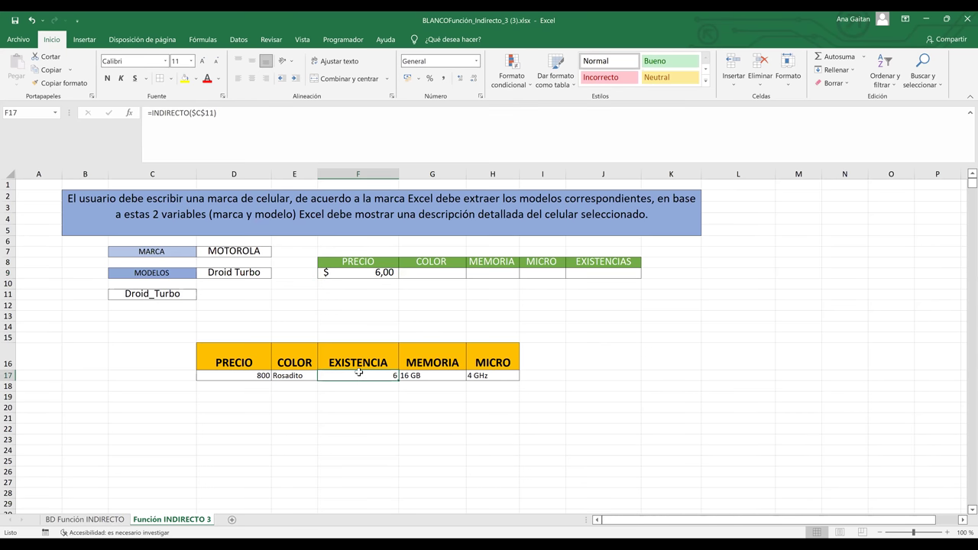
pyautogui.click(91, 520)
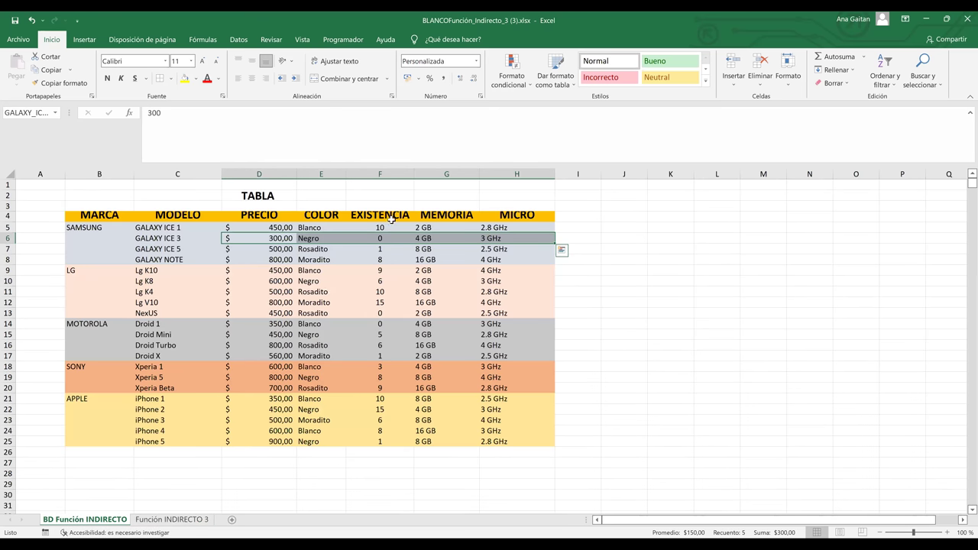
pyautogui.click(383, 169)
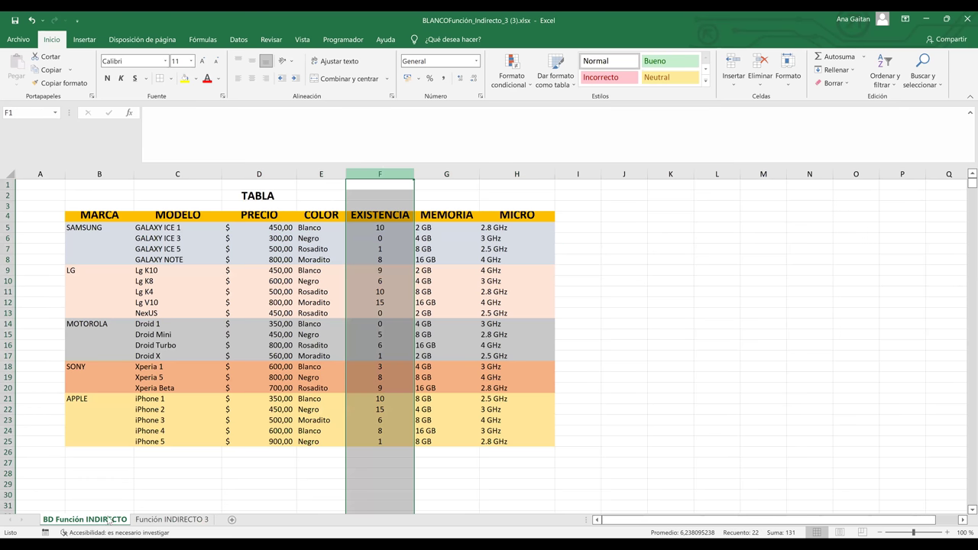
pyautogui.click(171, 520)
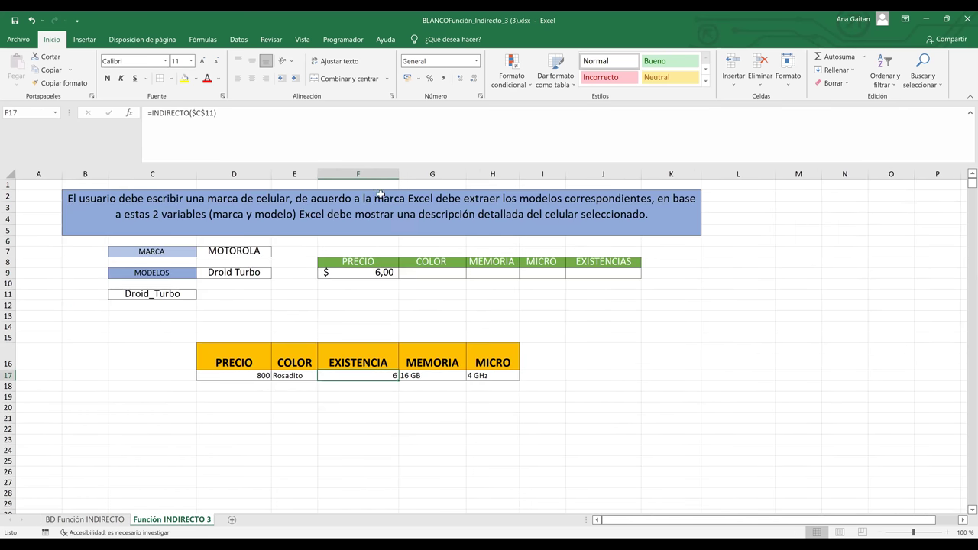
pyautogui.click(367, 169)
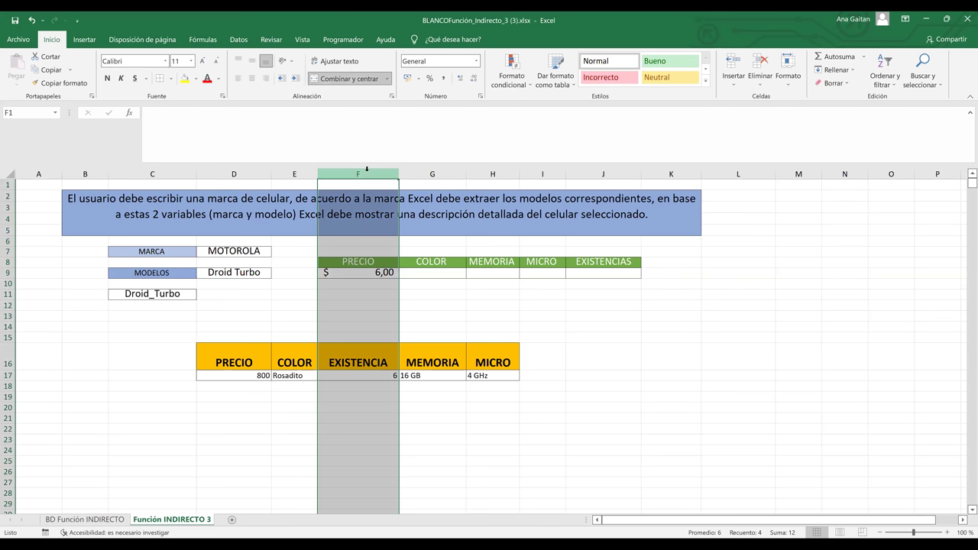
# Compare the column positions of the PRECIO formulas in F9 and D17 with the table columns on BD Función INDIRECTO
pyautogui.click(370, 274)
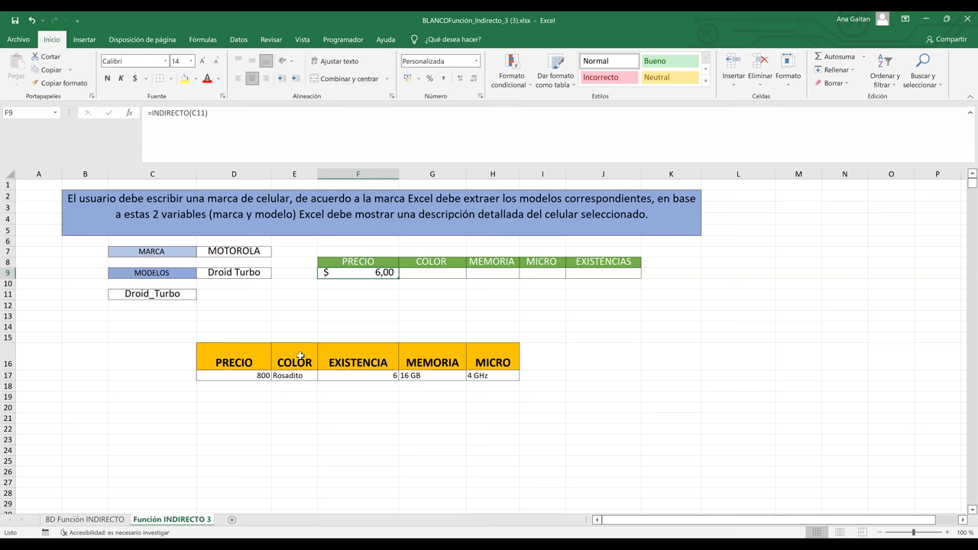
pyautogui.click(259, 376)
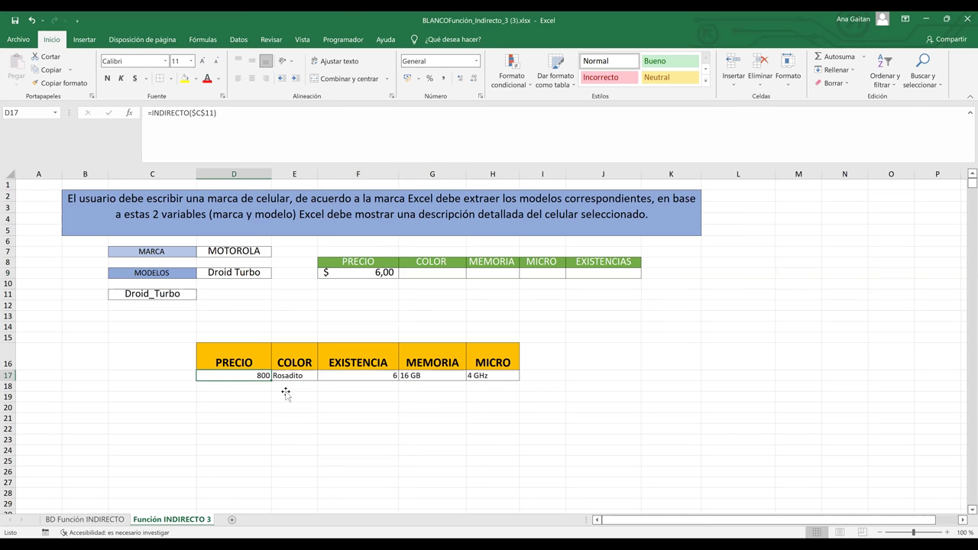
pyautogui.click(286, 395)
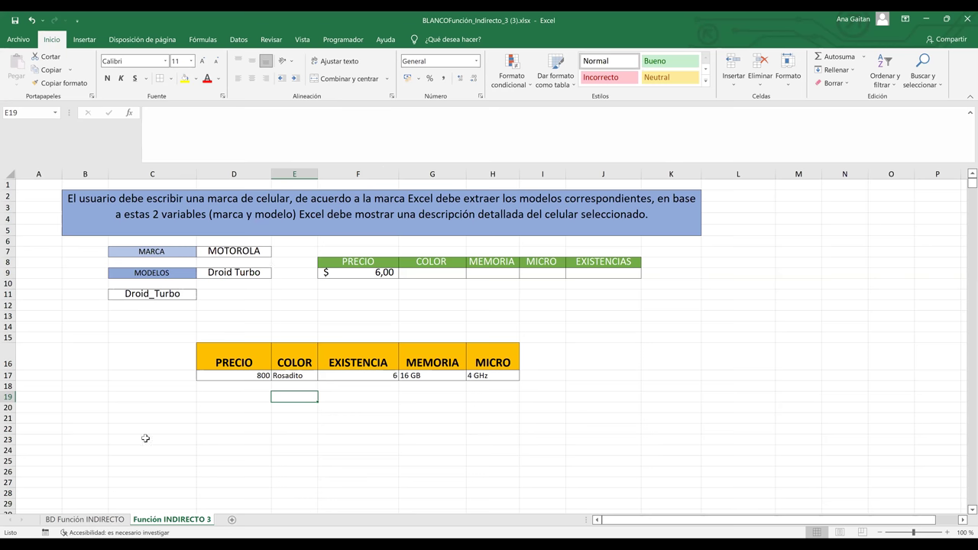
pyautogui.click(100, 521)
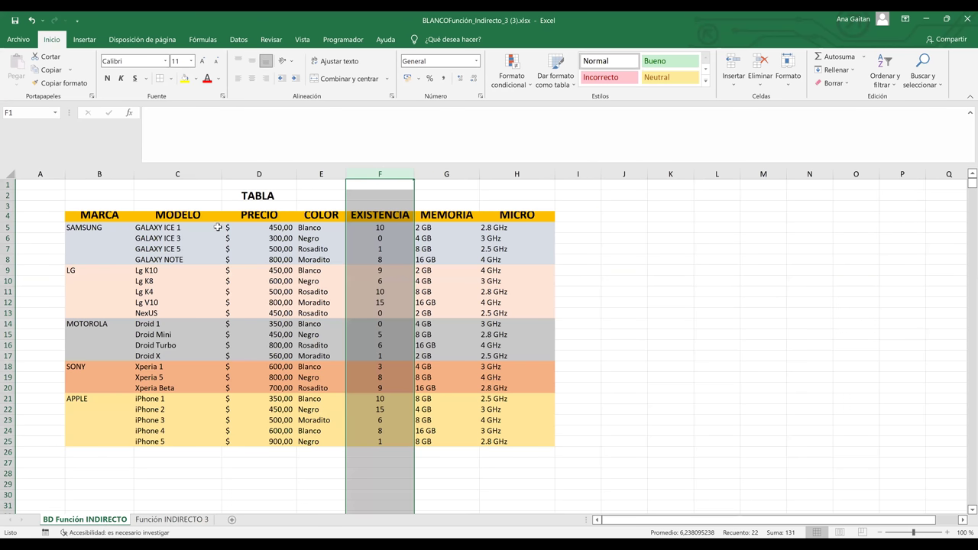
pyautogui.click(185, 173)
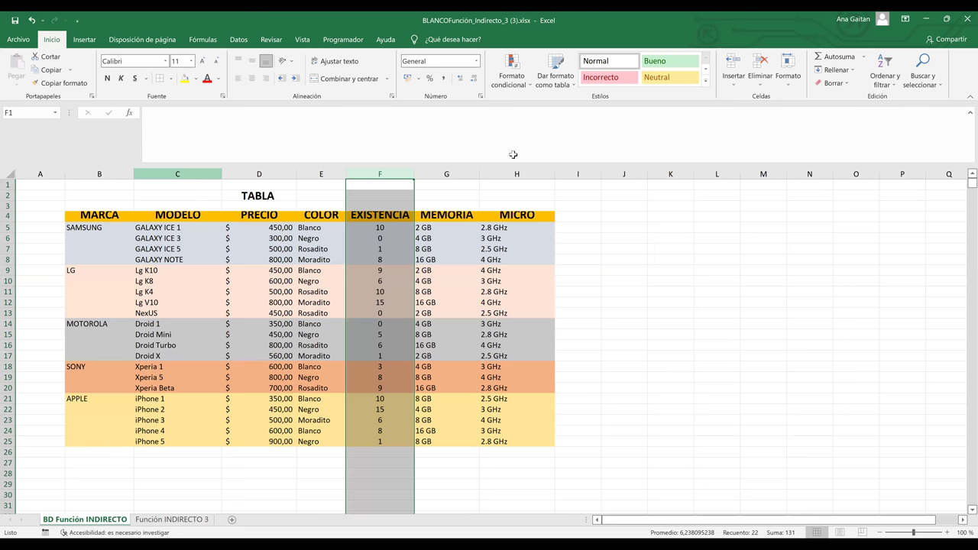
# Compare table columns D to H on BD Función INDIRECTO with the row 16 headers and row 17 formulas on Función INDIRECTO 3
pyautogui.click(286, 173)
pyautogui.keyDown('shift'); pyautogui.click(517, 173); pyautogui.keyUp('shift')
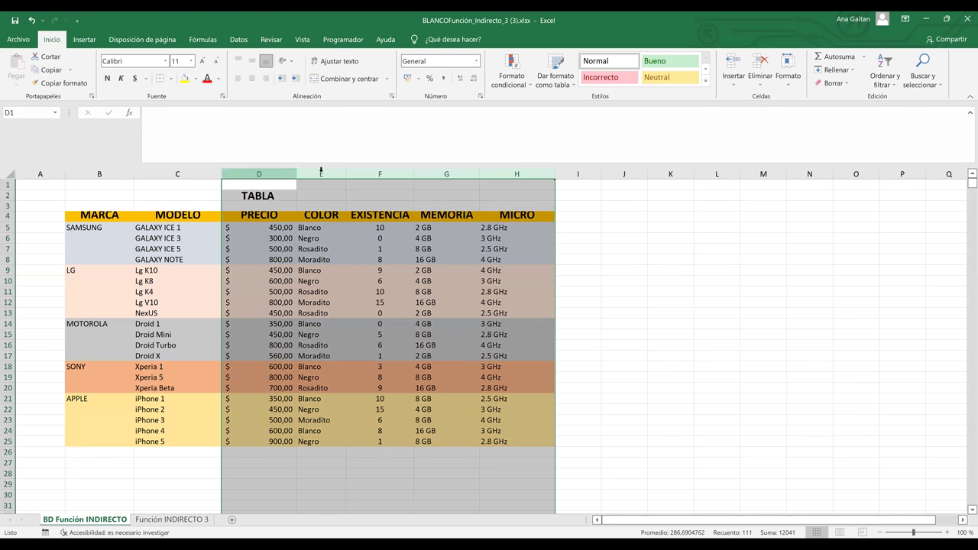
pyautogui.click(172, 520)
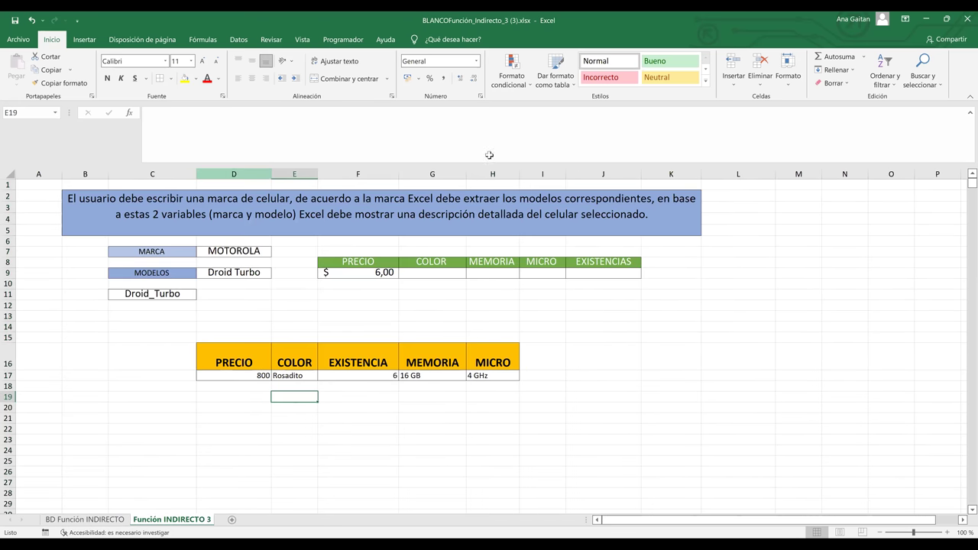
pyautogui.click(249, 378)
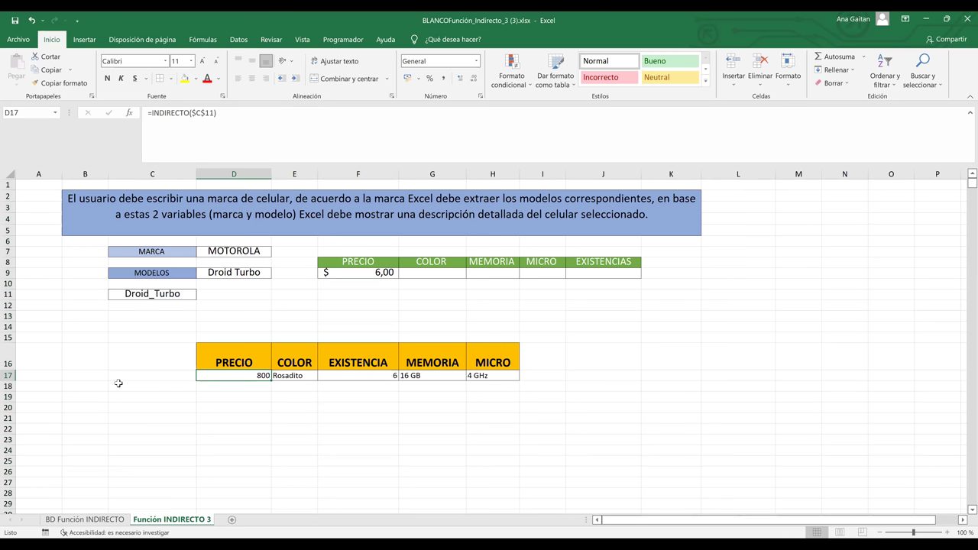
pyautogui.click(9, 356)
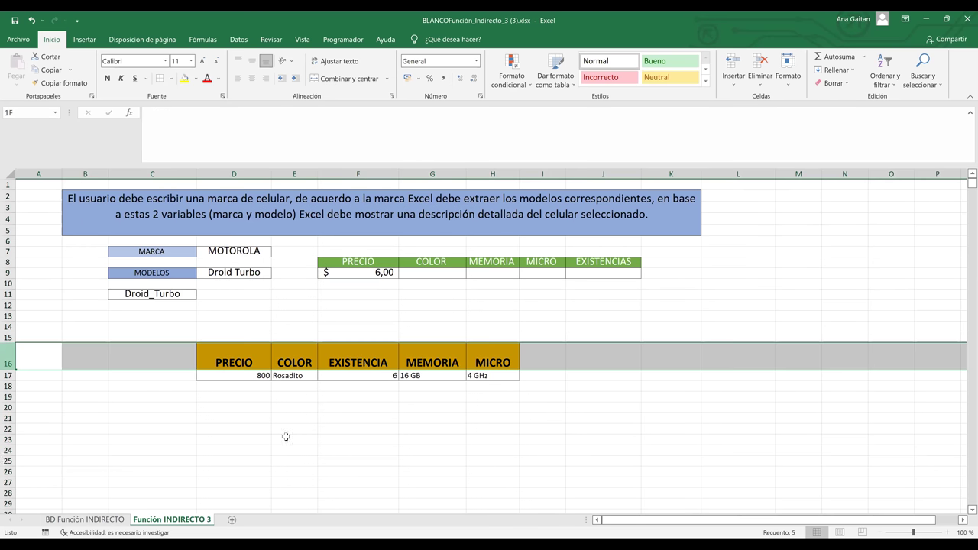
pyautogui.click(287, 440)
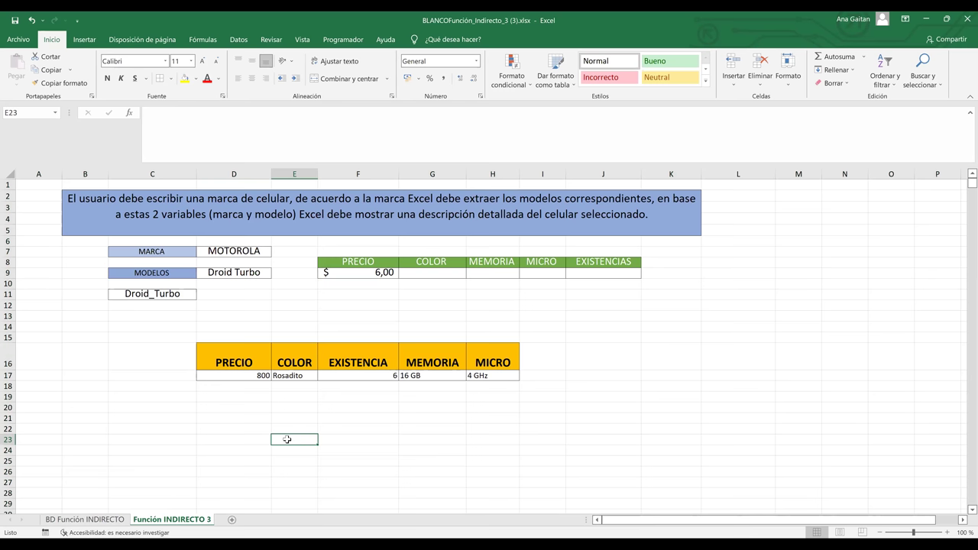
pyautogui.click(355, 373)
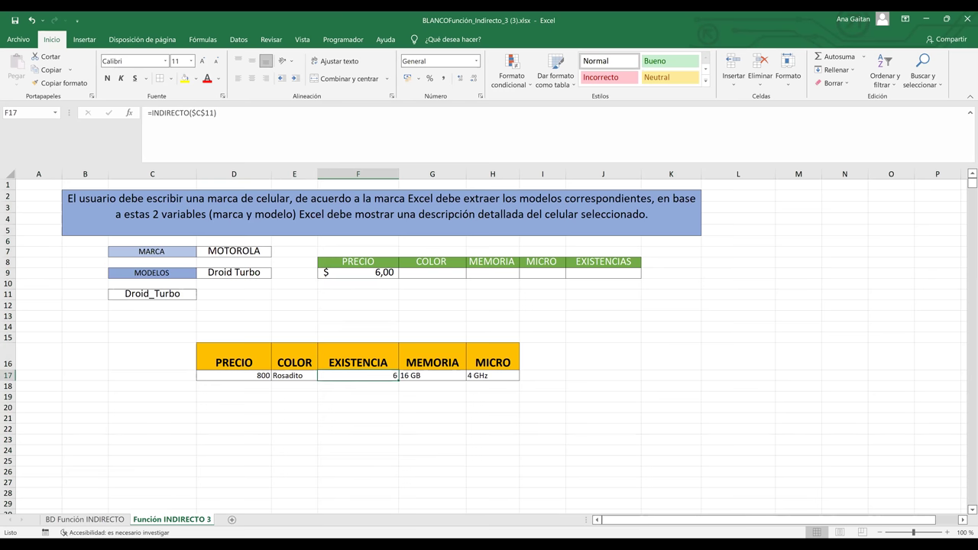
pyautogui.click(84, 519)
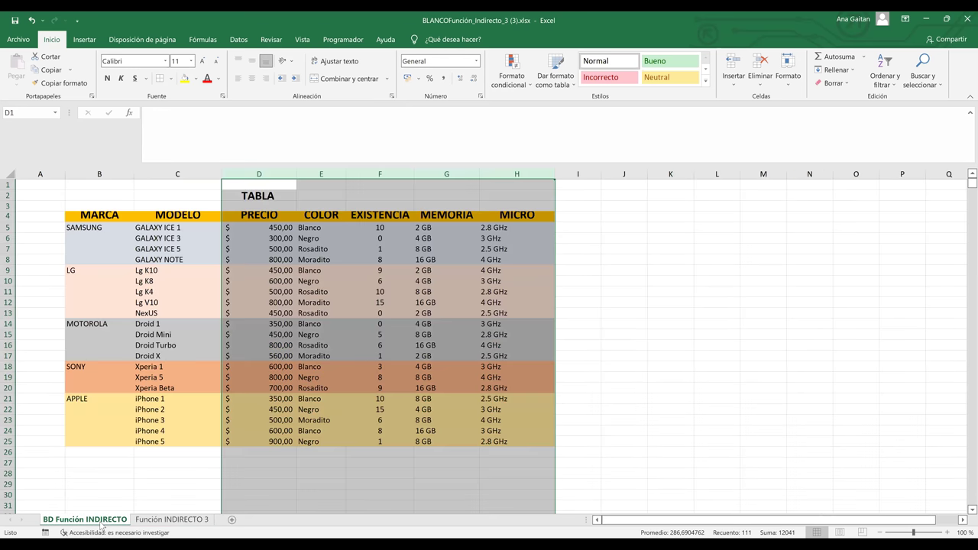
pyautogui.click(353, 316)
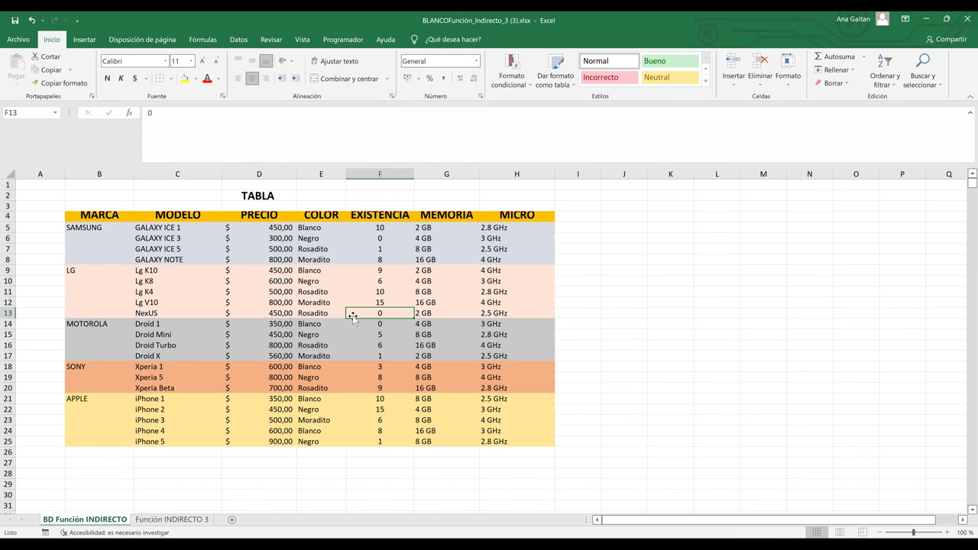
# Compare the GALAXY ICE 1 price in D5 with the PRECIO formula in F9 and the adjacent COLOR cell G9 on Función INDIRECTO 3
pyautogui.click(269, 229)
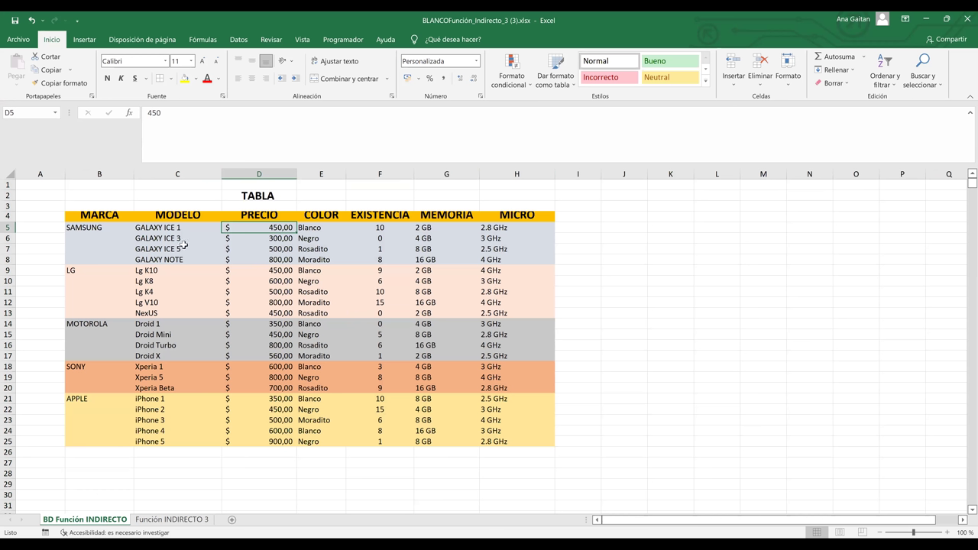
pyautogui.press('Left')
pyautogui.click(249, 227)
pyautogui.click(155, 520)
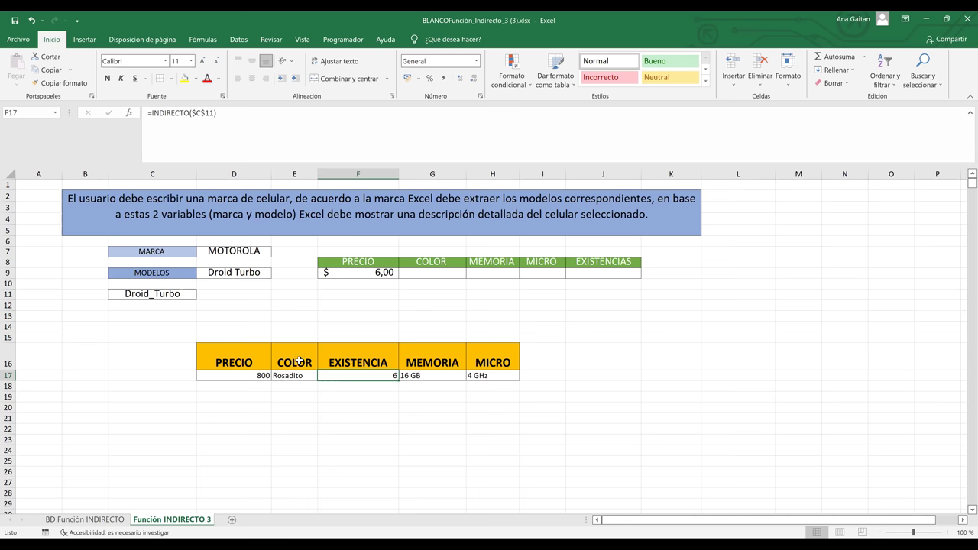
pyautogui.click(364, 272)
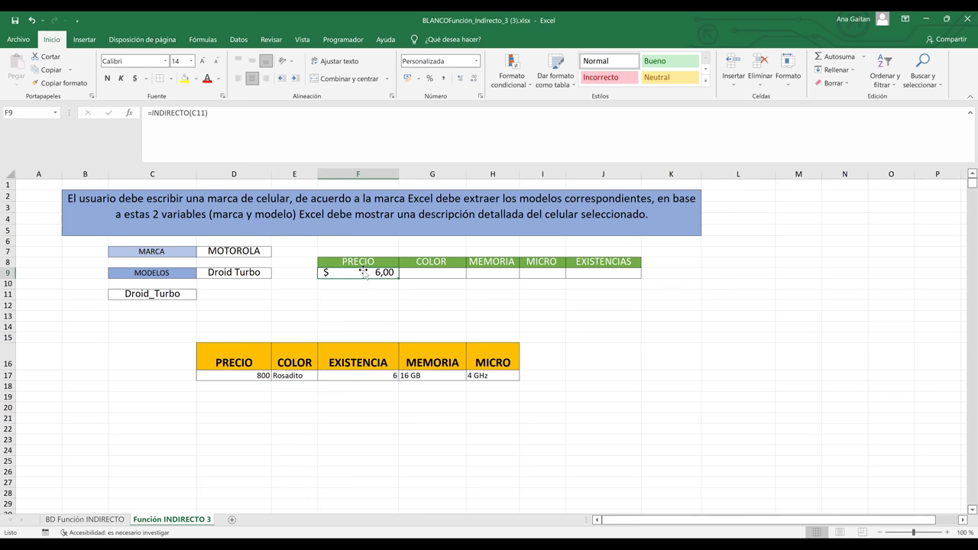
pyautogui.click(432, 274)
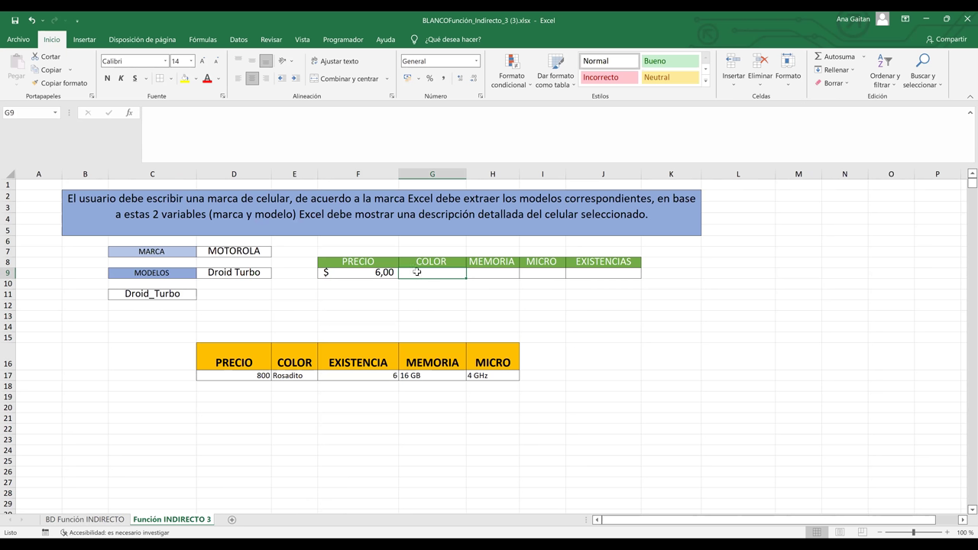
# Examine the SUSTITUIR formula in C11 and the INDIRECTO formulas in D17 and F9, along with rows 16 and 17
pyautogui.click(156, 299)
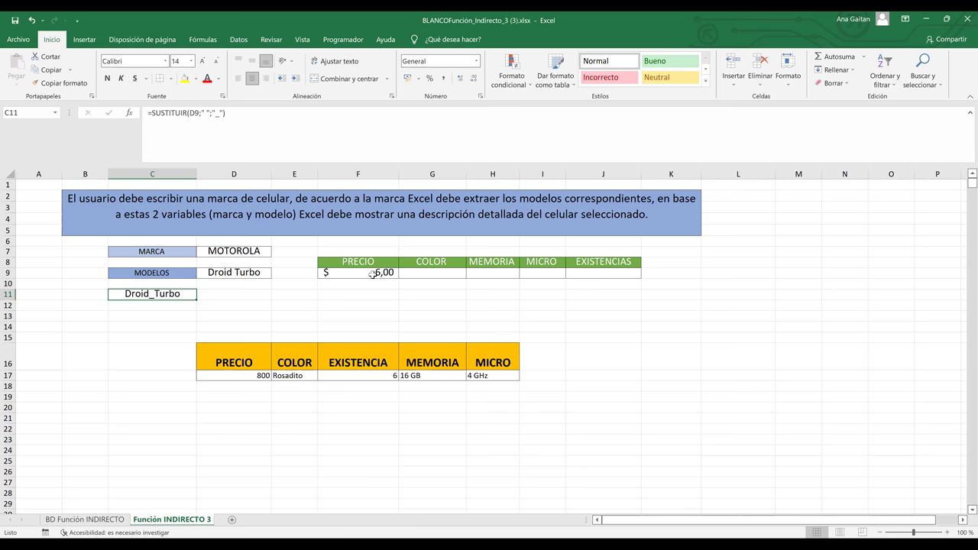
pyautogui.click(386, 327)
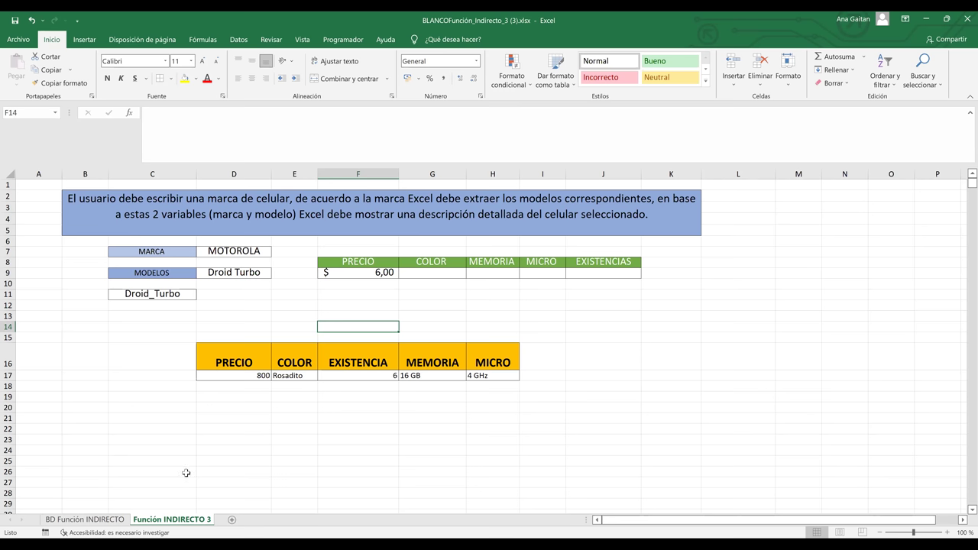
pyautogui.click(229, 376)
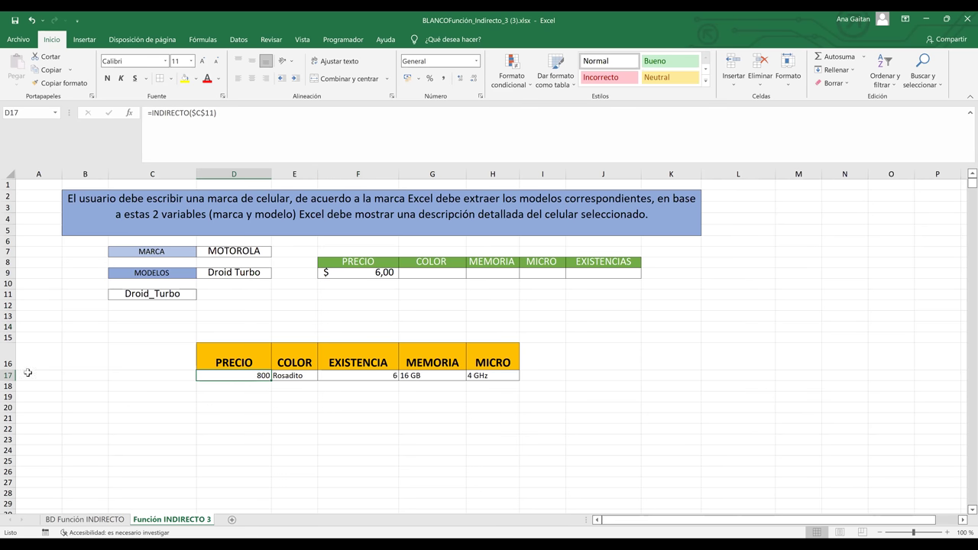
pyautogui.click(8, 375)
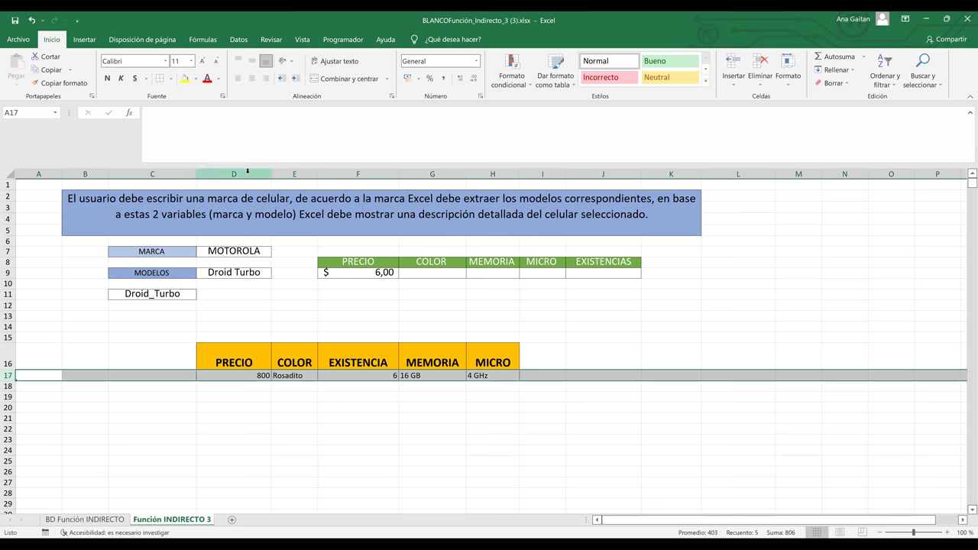
pyautogui.click(9, 355)
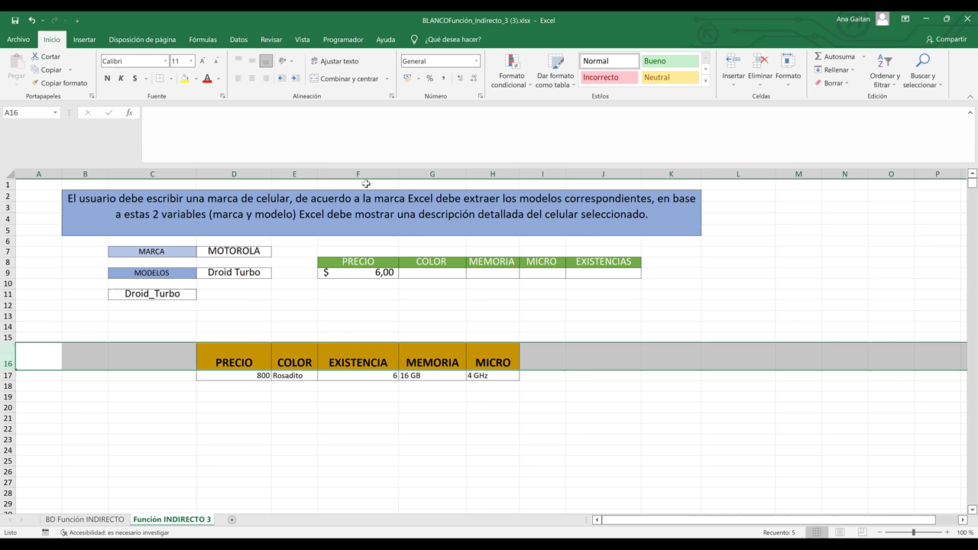
pyautogui.click(374, 275)
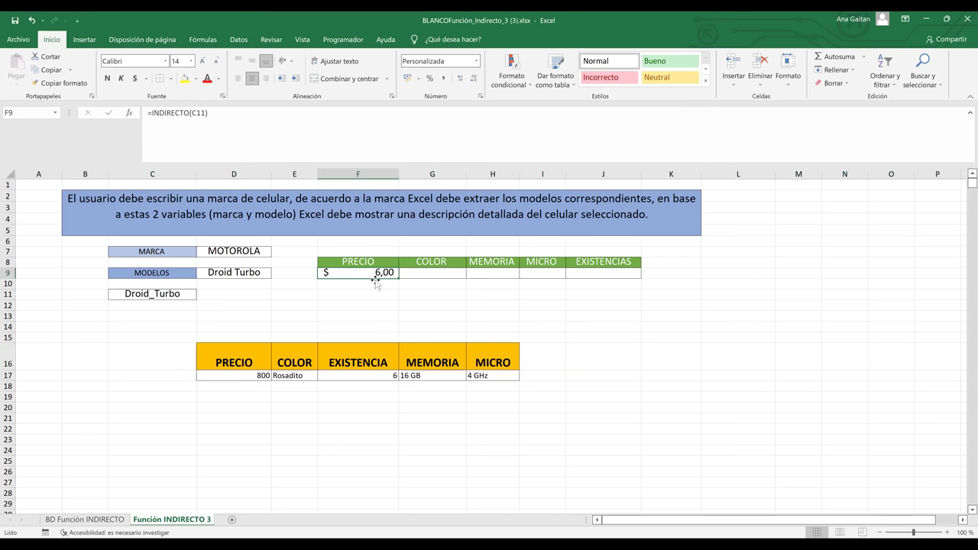
pyautogui.click(244, 376)
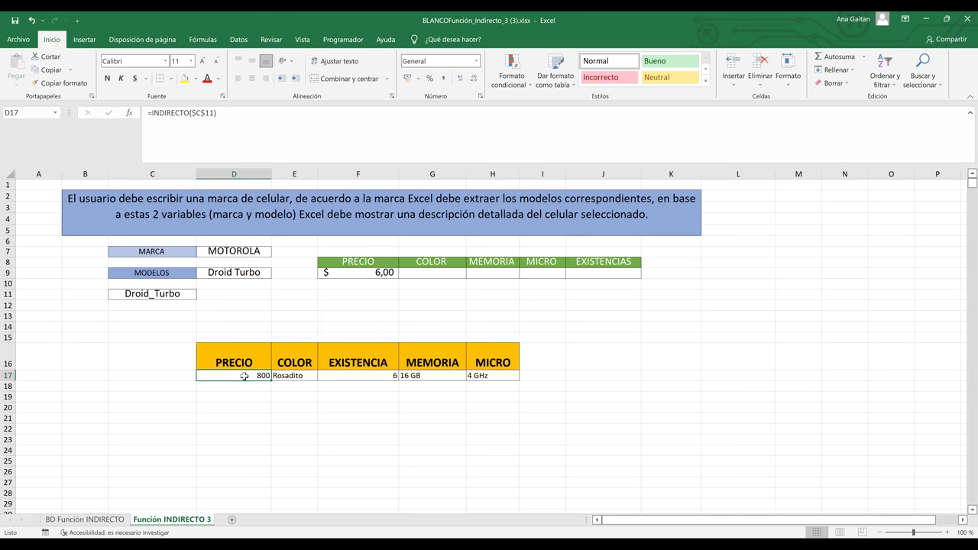
# Compare columns D and F on Función INDIRECTO 3 with the PRECIO-to-MICRO data block on BD Función INDIRECTO
pyautogui.click(240, 173)
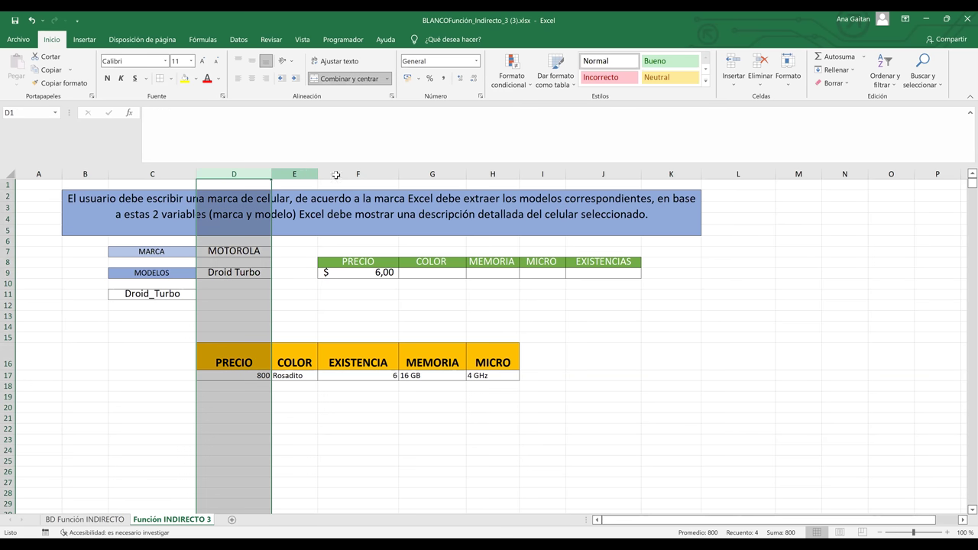
pyautogui.click(336, 174)
pyautogui.click(85, 519)
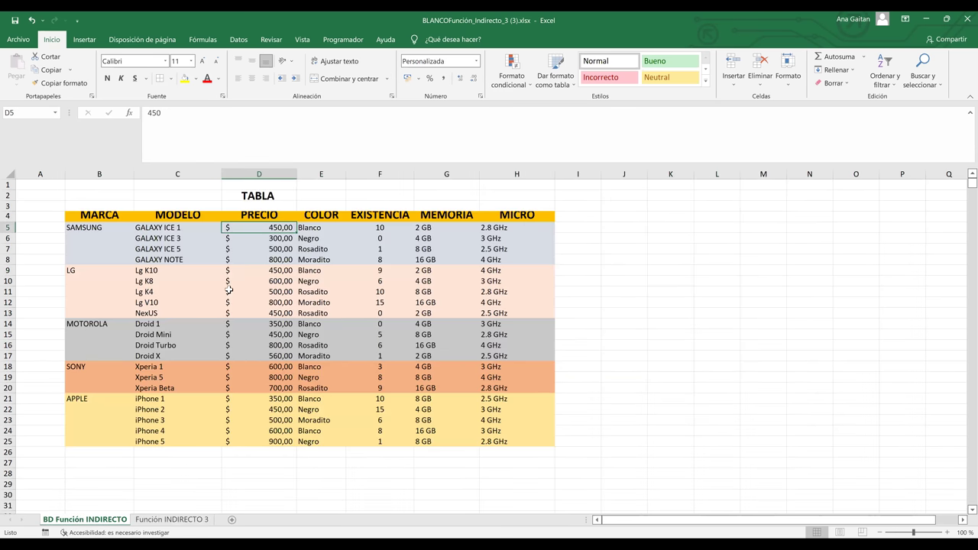
pyautogui.moveTo(258, 215); pyautogui.dragTo(502, 440)
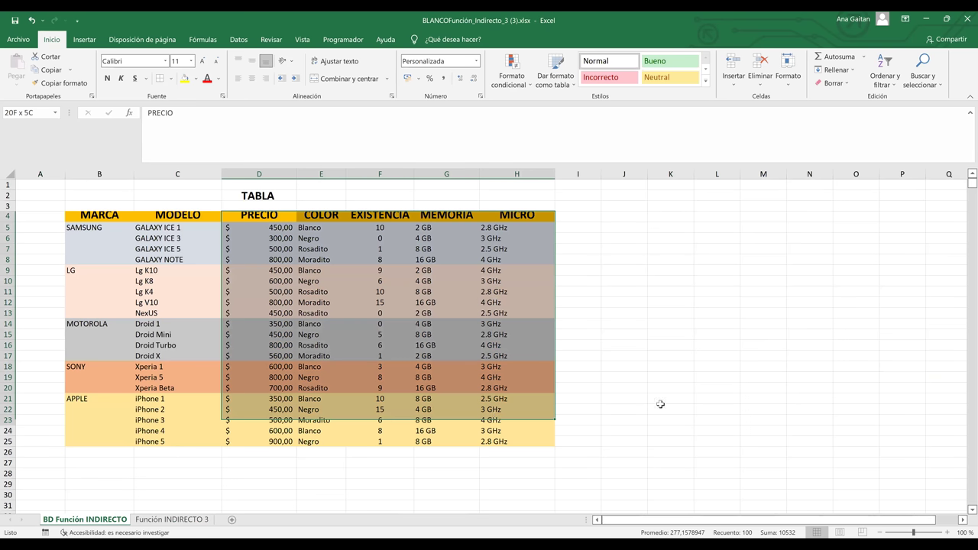
pyautogui.click(661, 405)
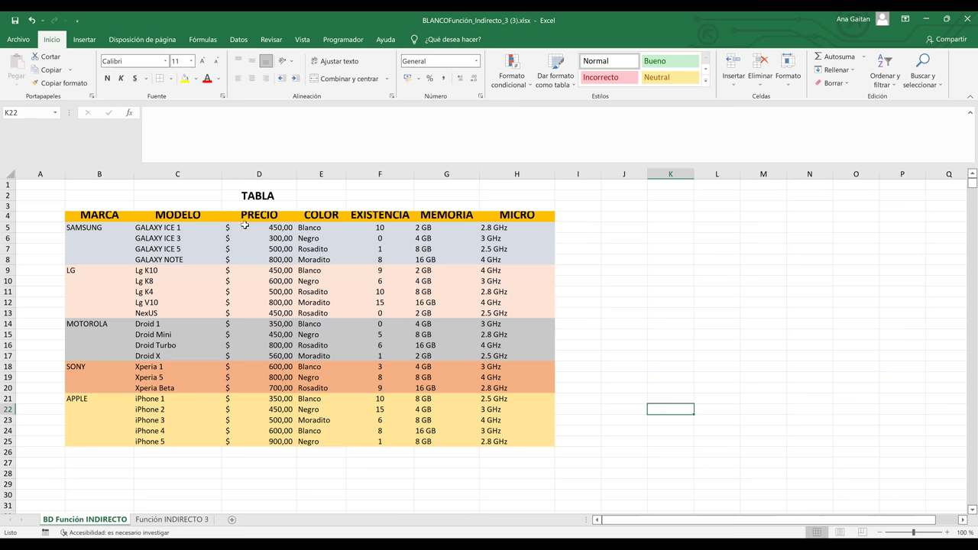
# Review the top-row and left-column options for creating names from the table range C4:H25, without creating any
pyautogui.moveTo(246, 220); pyautogui.dragTo(522, 437)
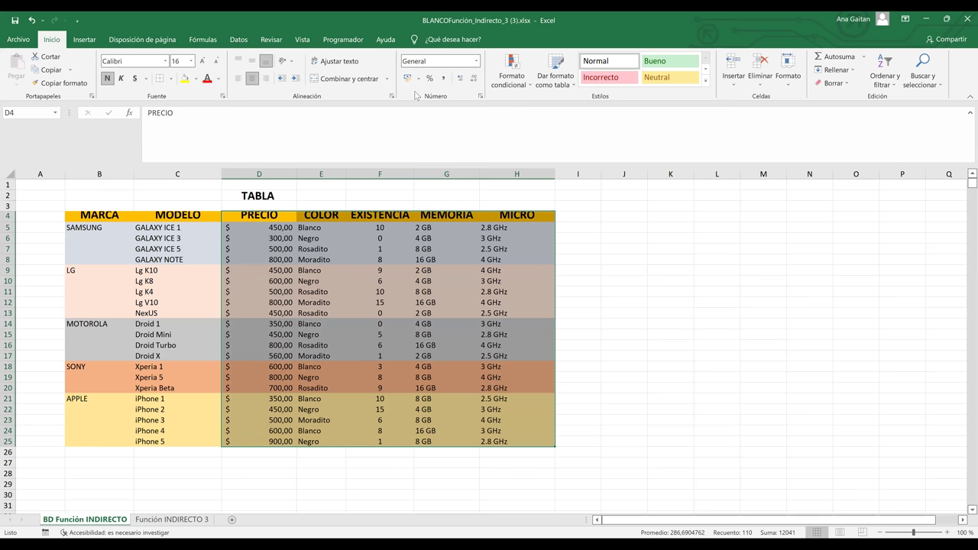
pyautogui.hotkey('ctrl', 'z')
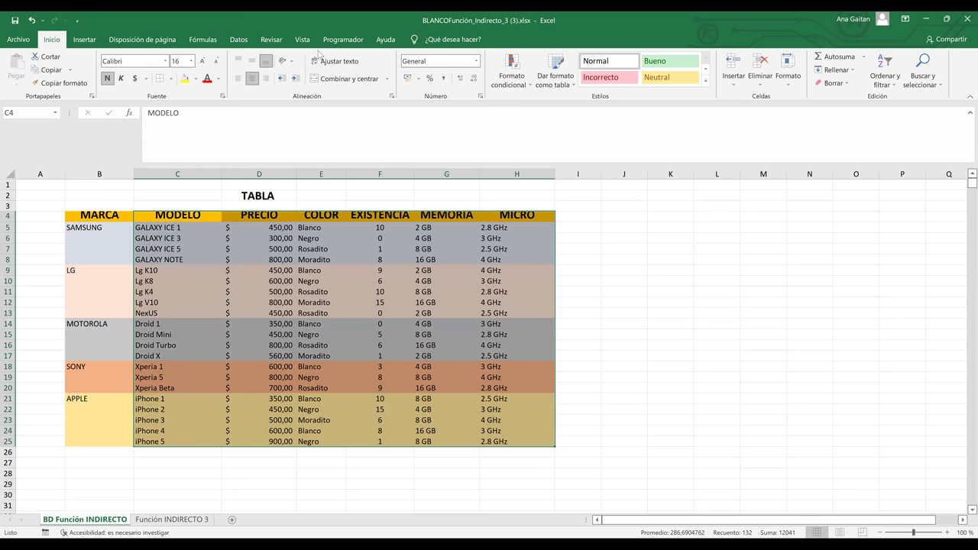
pyautogui.click(257, 42)
pyautogui.click(216, 44)
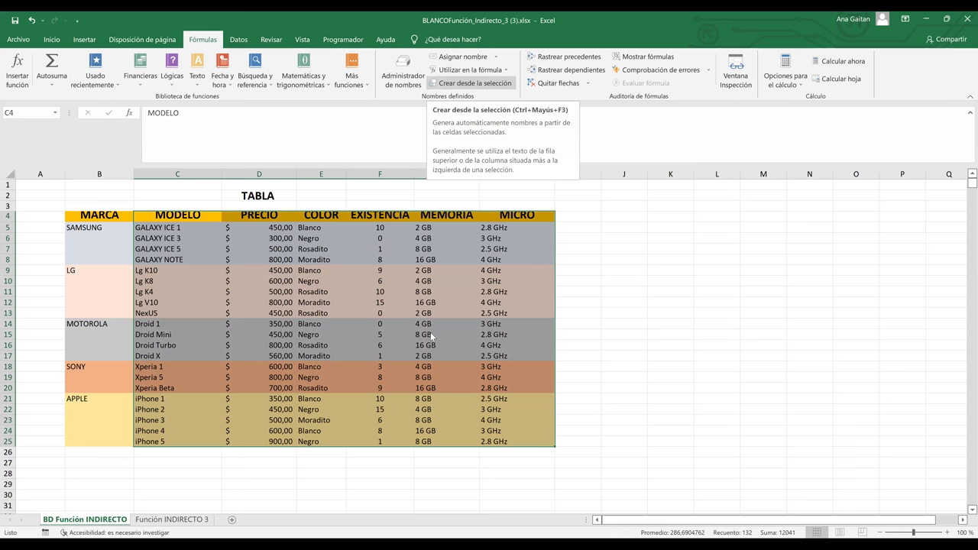
pyautogui.hotkey('ctrl', 'shift', 'F3')
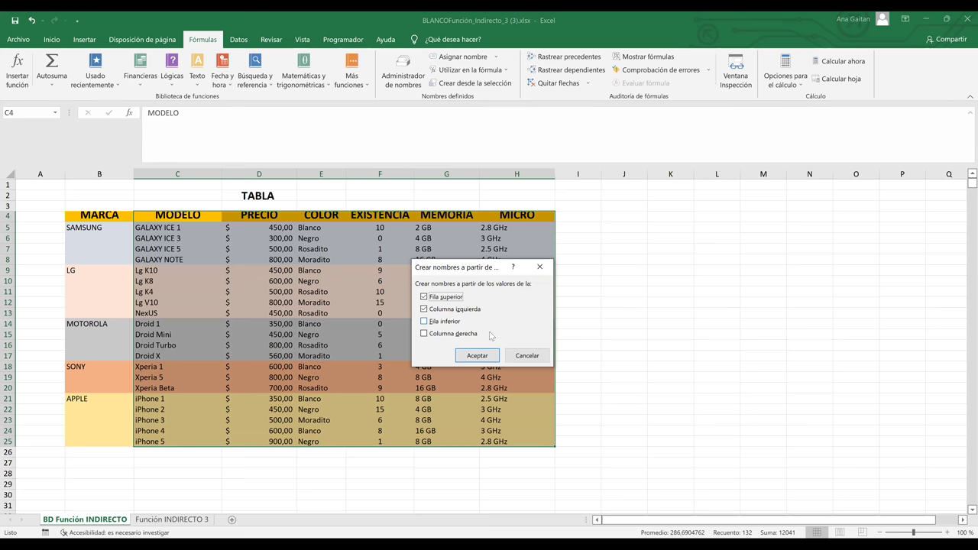
pyautogui.press('Escape')
pyautogui.click(699, 333)
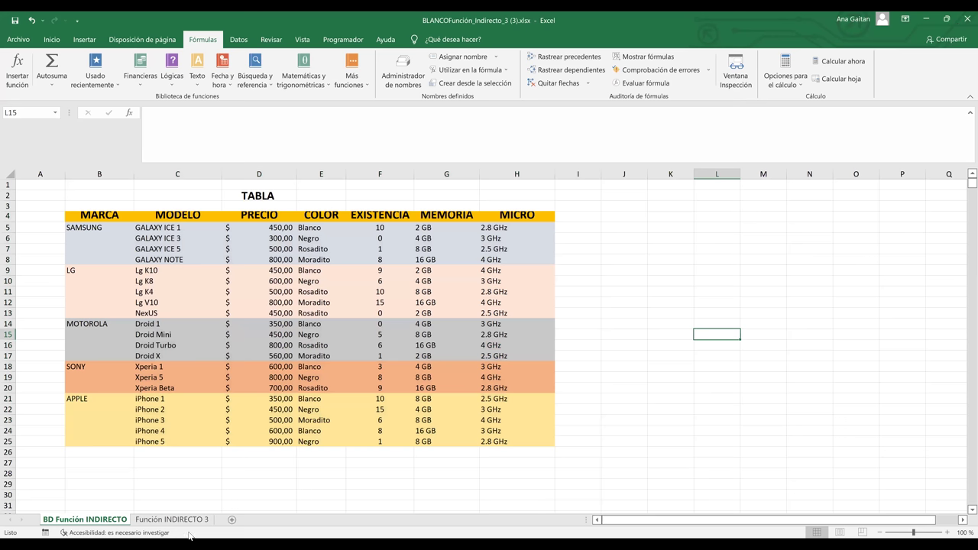
pyautogui.click(181, 521)
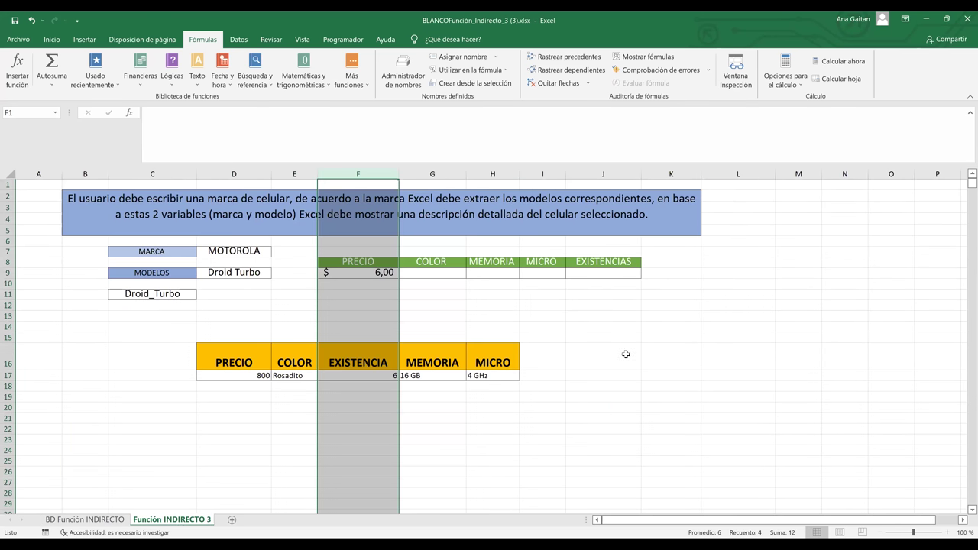
pyautogui.click(625, 354)
pyautogui.click(582, 416)
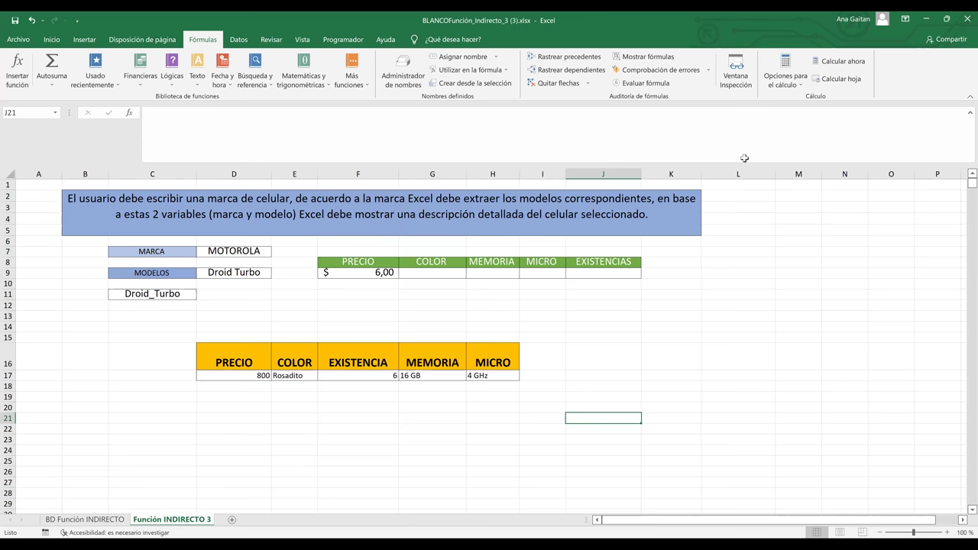
pyautogui.hotkey('alt', 'F4')
pyautogui.click(441, 302)
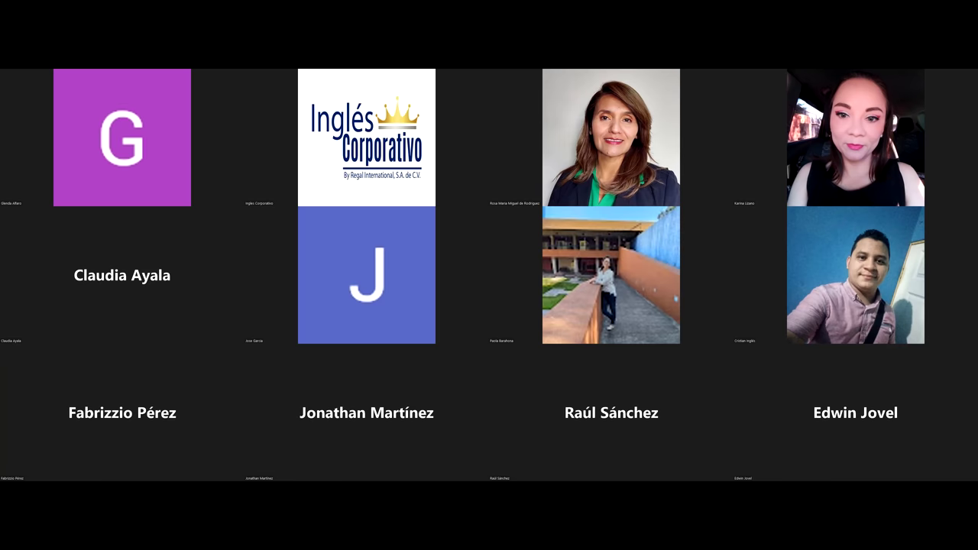
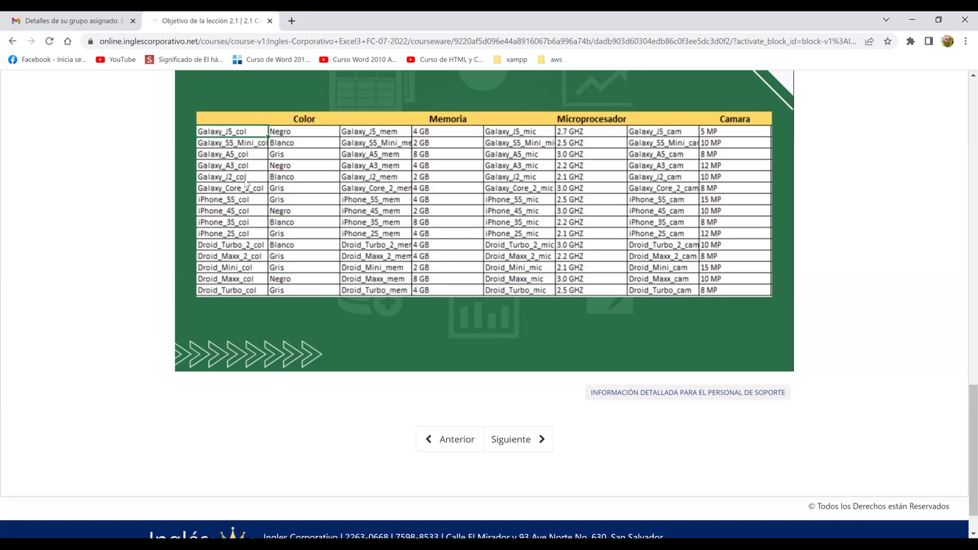
# Switch to the Inglés Corporativo course in the browser and open the video page about comparing data with the Indirecto and Concatenar functions
pyautogui.click(534, 450)
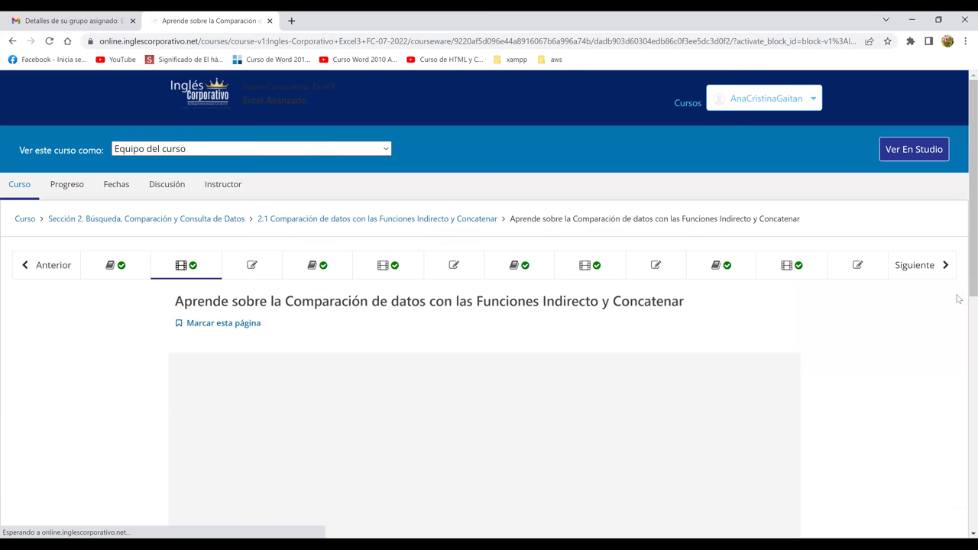
pyautogui.scroll(-3, 962, 221)
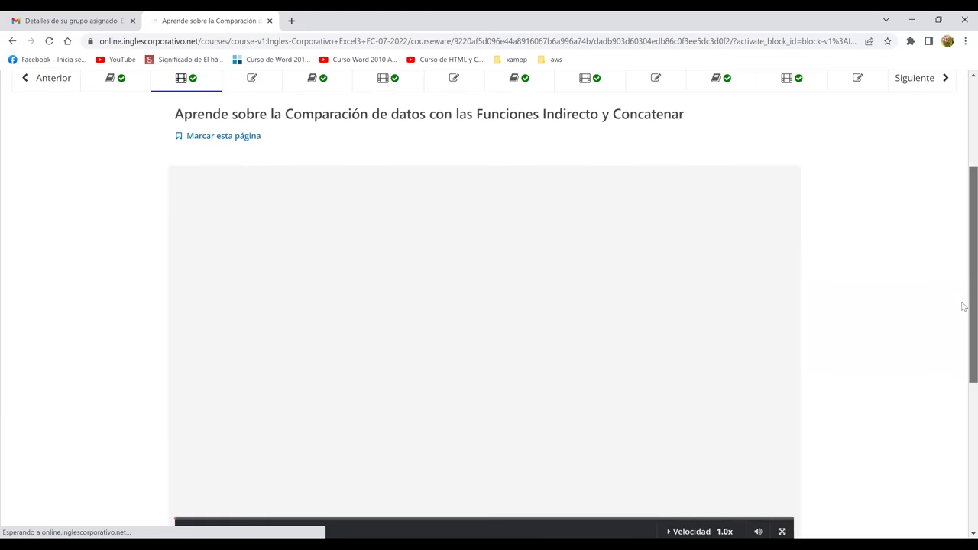
pyautogui.scroll(-1, 963, 306)
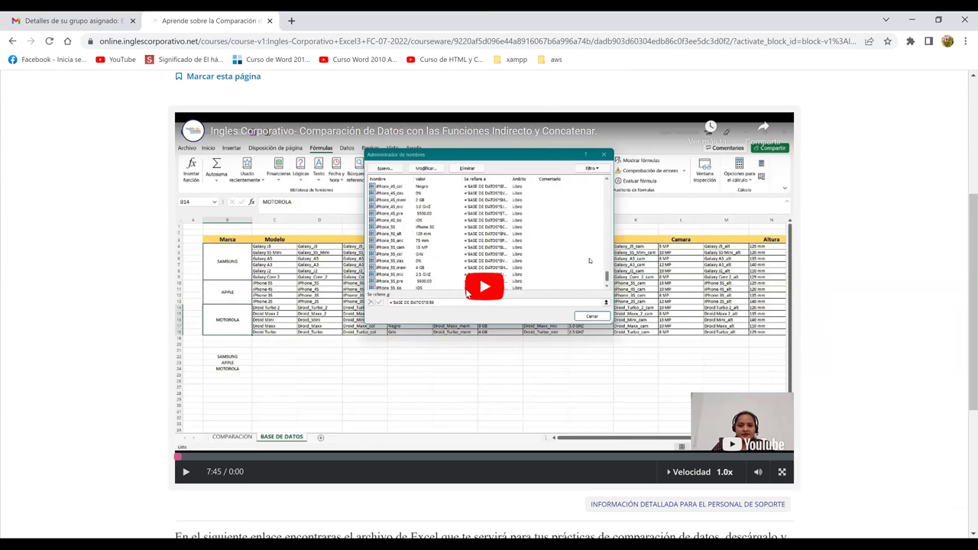
# Play the lesson video on comparing data with the Indirecto and Concatenar functions in full screen
pyautogui.click(783, 473)
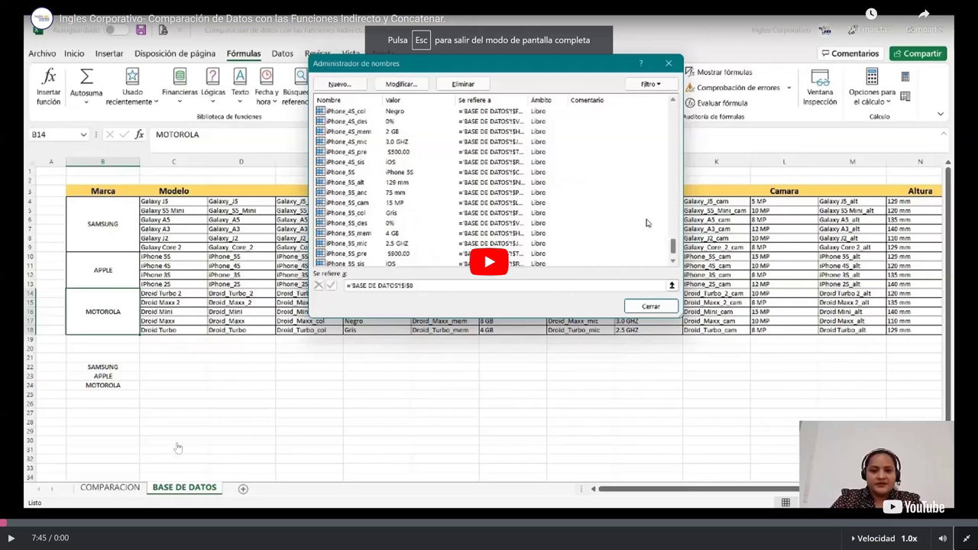
pyautogui.press('Escape')
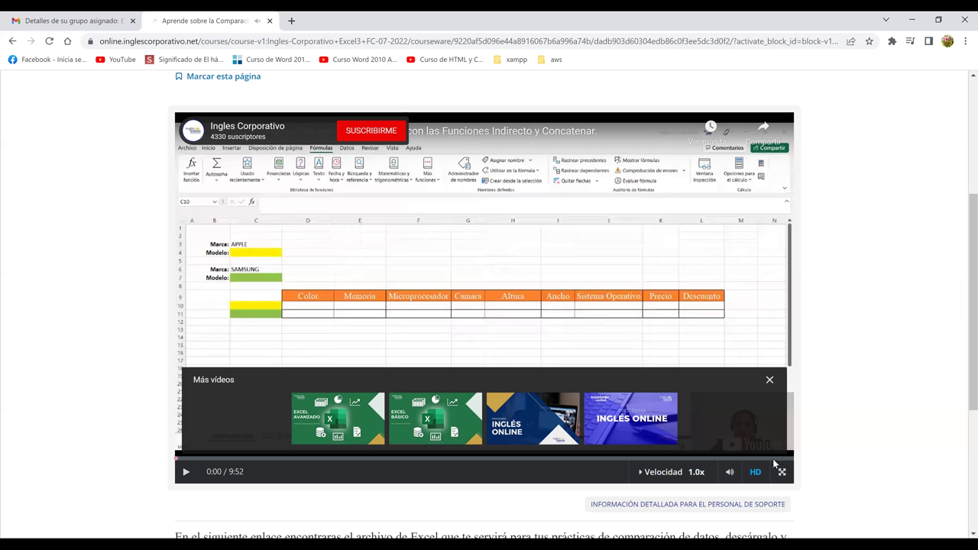
pyautogui.doubleClick(366, 337)
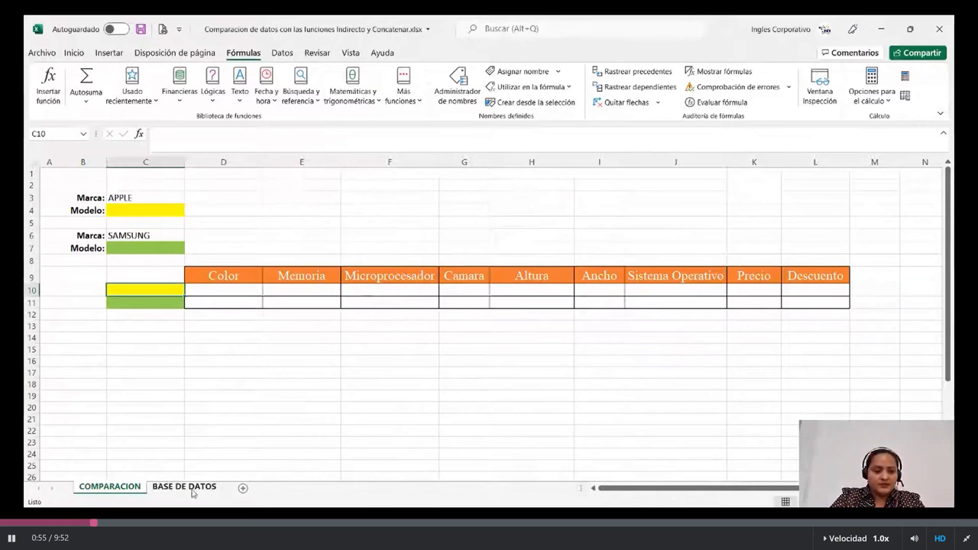
# Inspect the phone table on BASE DE DATOS and the references of the defined names iPhone_4S_pre and iPhone_5S_alt
pyautogui.click(184, 487)
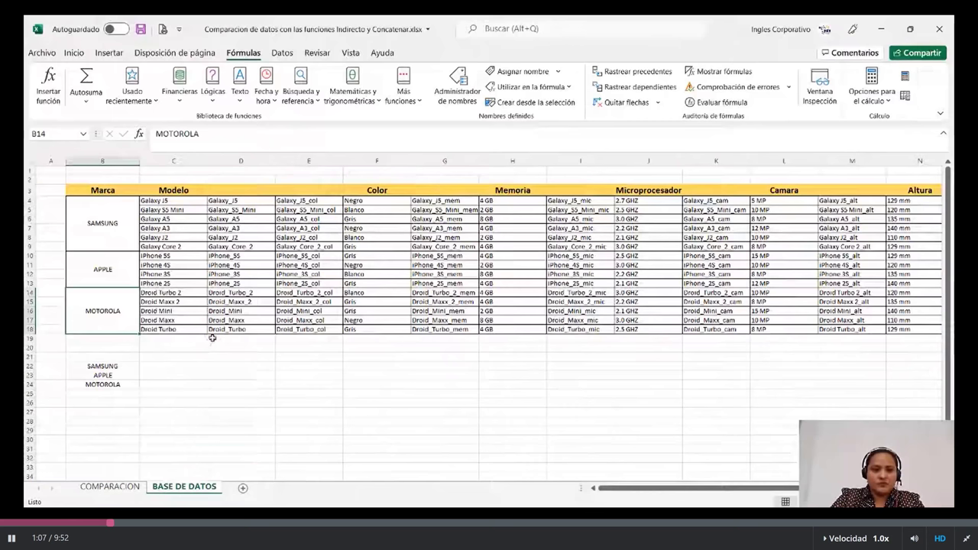
pyautogui.moveTo(680, 487); pyautogui.dragTo(727, 499)
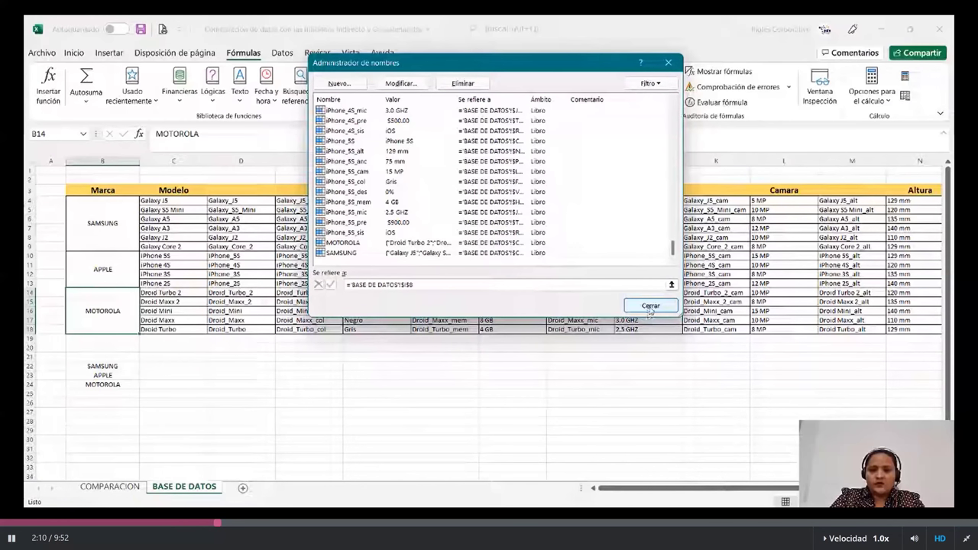
pyautogui.click(352, 120)
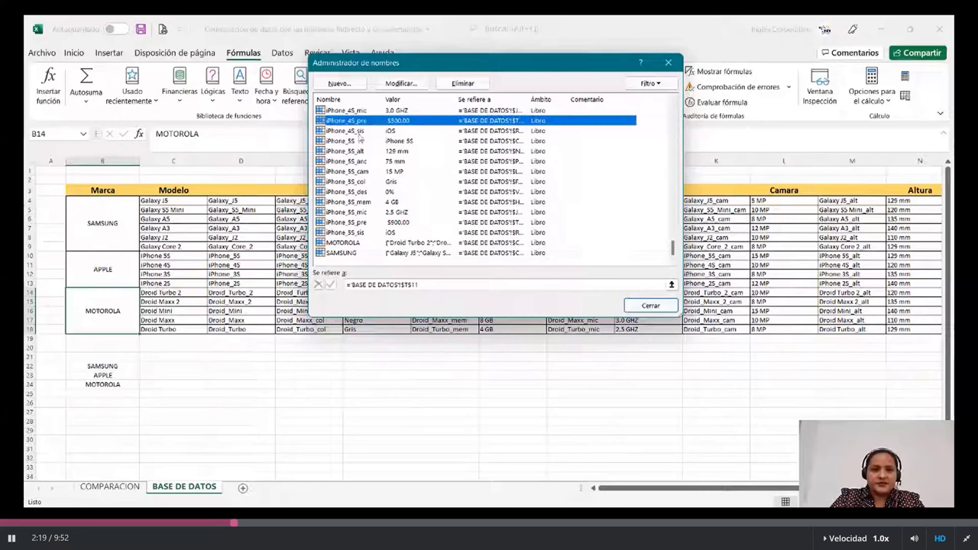
pyautogui.click(362, 151)
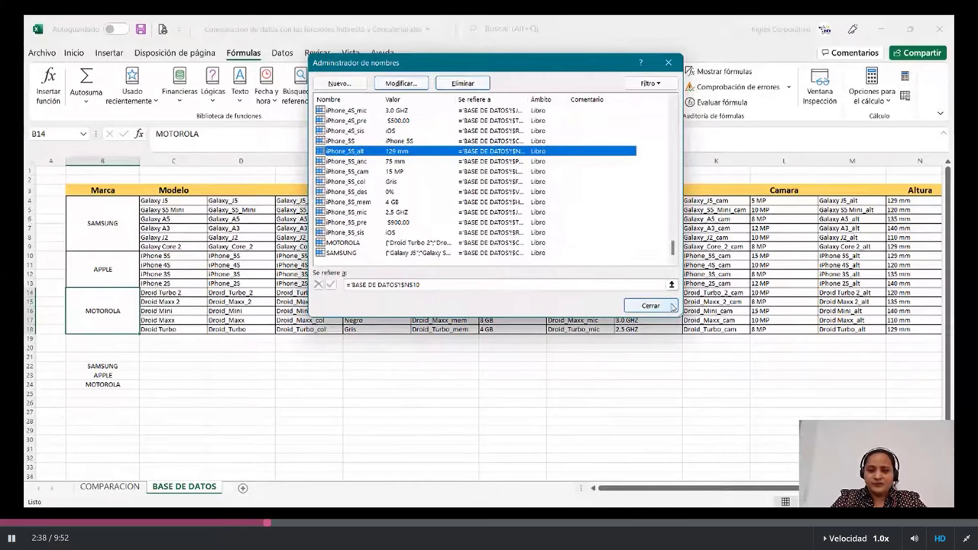
pyautogui.click(650, 305)
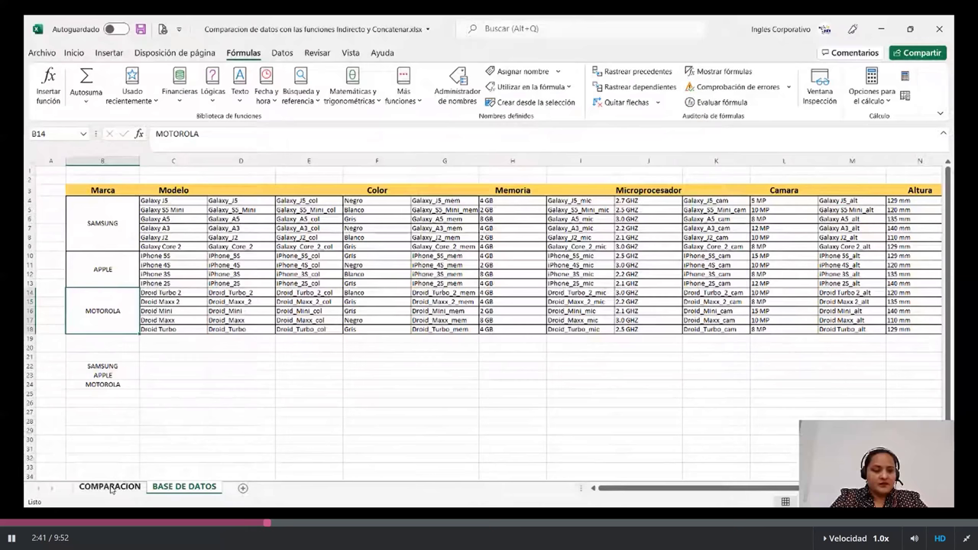
# Set the second phone's brand in C6 on the COMPARACION sheet to APPLE
pyautogui.click(111, 486)
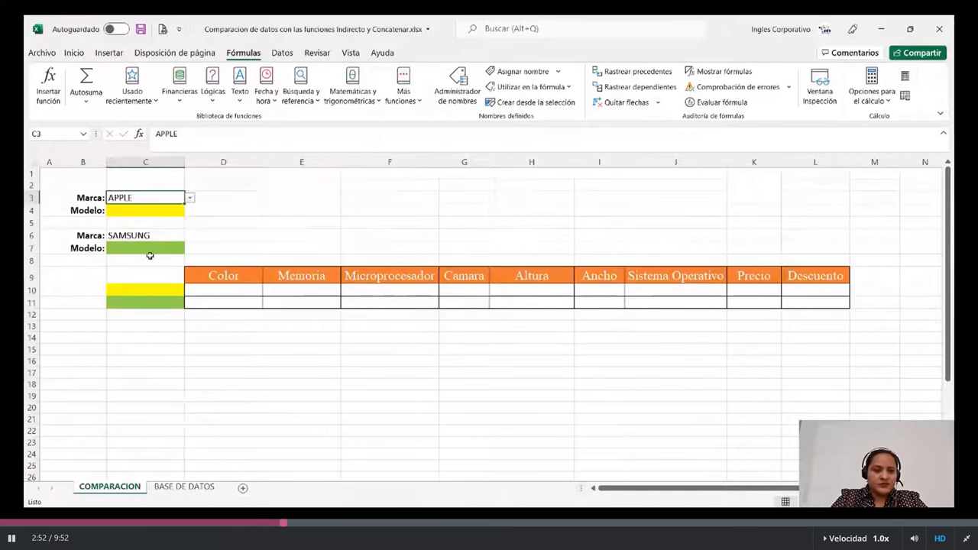
pyautogui.click(160, 233)
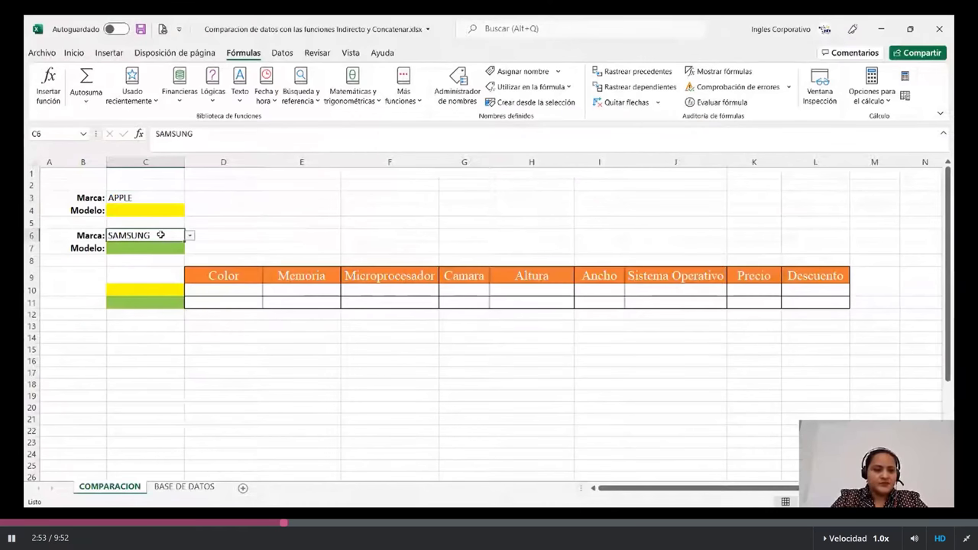
pyautogui.click(190, 236)
pyautogui.click(137, 246)
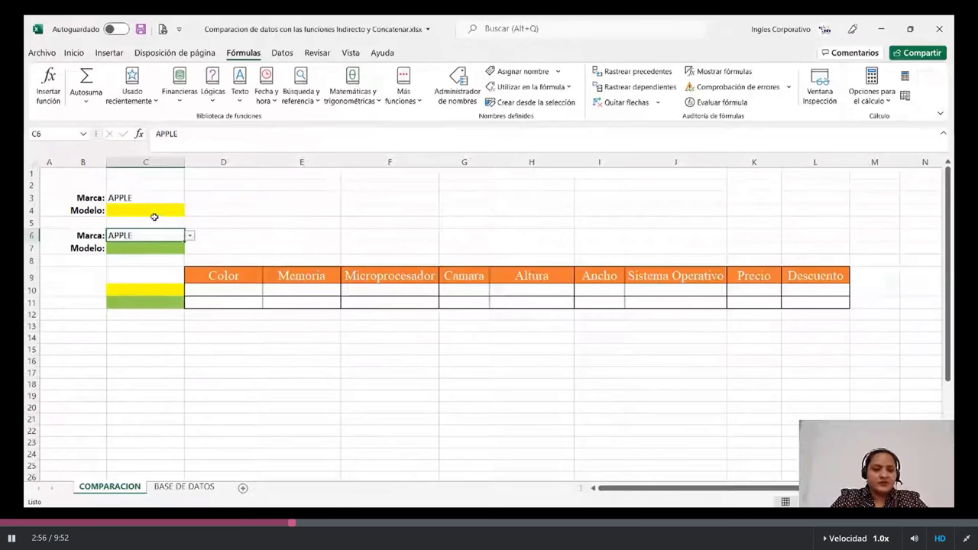
# Examine the model cells C7 and C4 and the first phone's brand cell C3
pyautogui.click(146, 250)
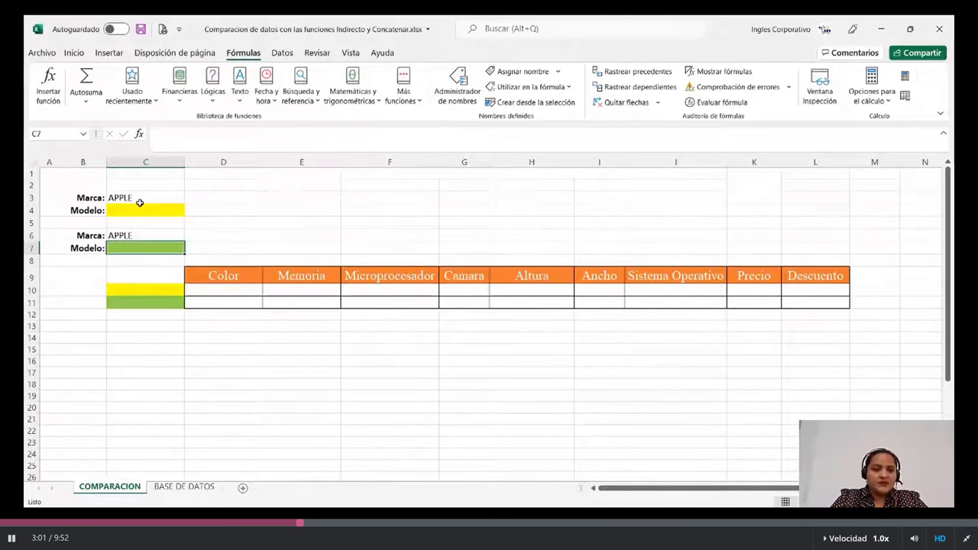
pyautogui.click(136, 210)
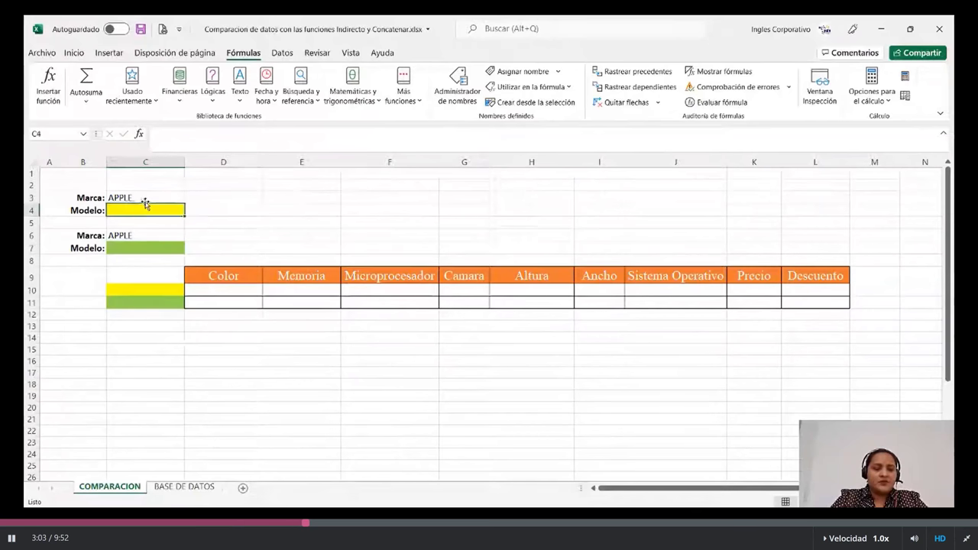
pyautogui.click(145, 201)
pyautogui.click(149, 211)
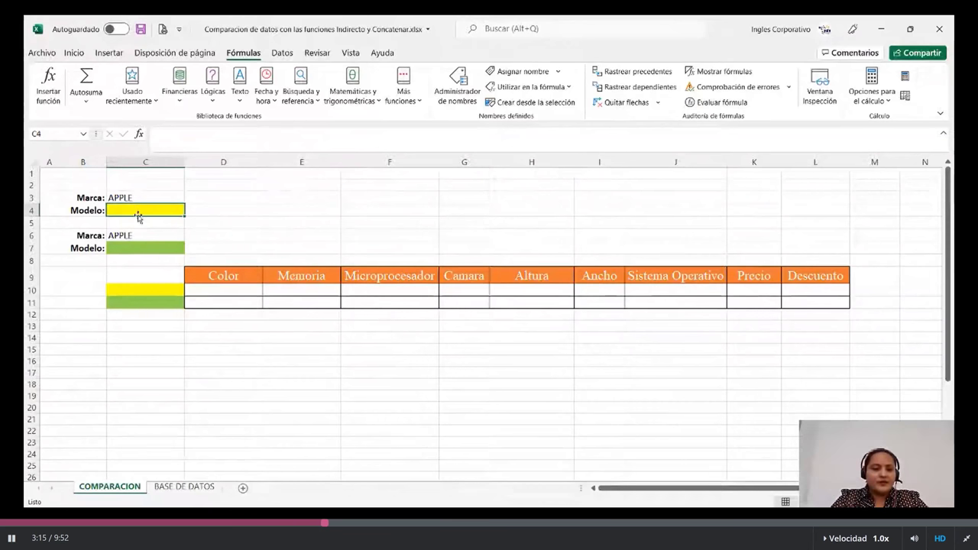
pyautogui.press('Down')
pyautogui.press('Down')
pyautogui.press('Down')
pyautogui.press('Right')
pyautogui.press('Right')
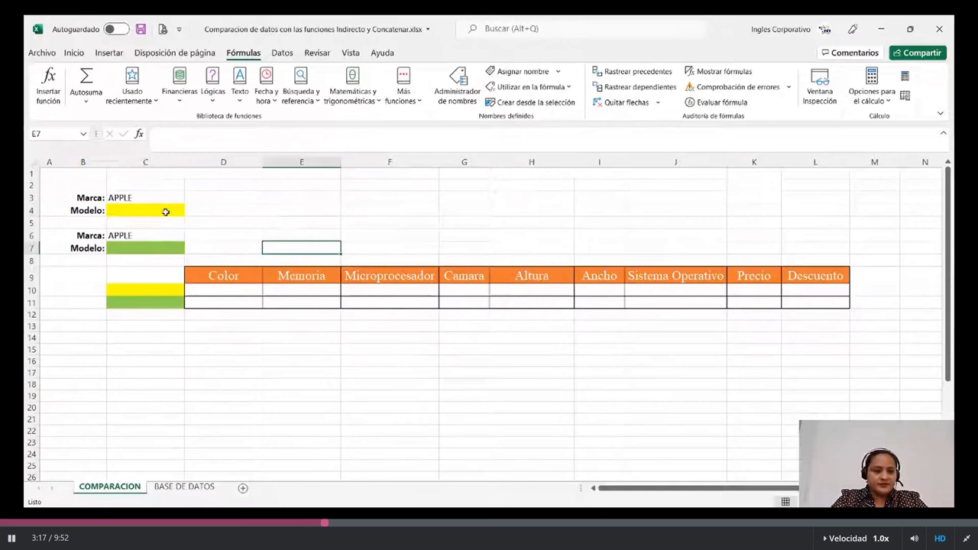
# Add list data validation to the first model cell C4 with the source =INDIRECTO($C$3)
pyautogui.click(165, 211)
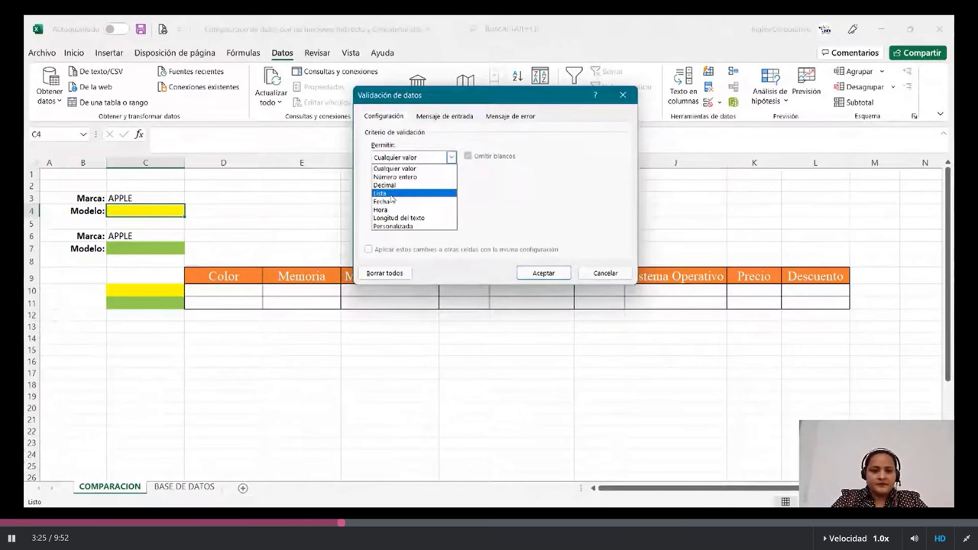
pyautogui.click(391, 193)
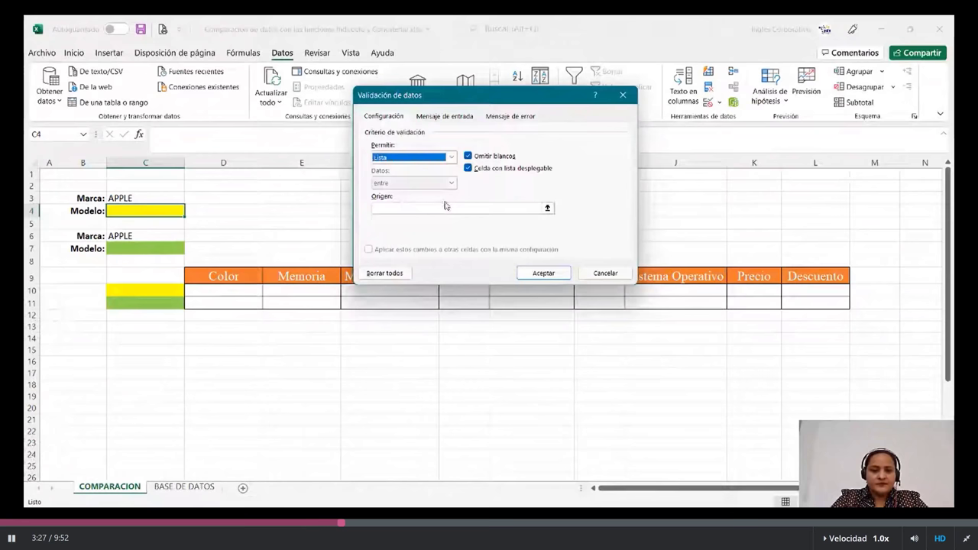
pyautogui.click(458, 208)
pyautogui.write('=')
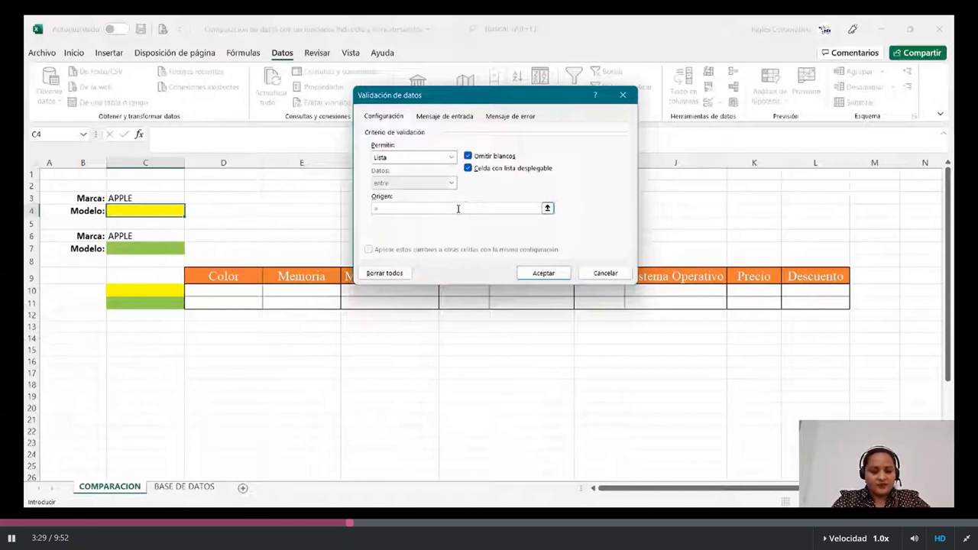
pyautogui.write('in')
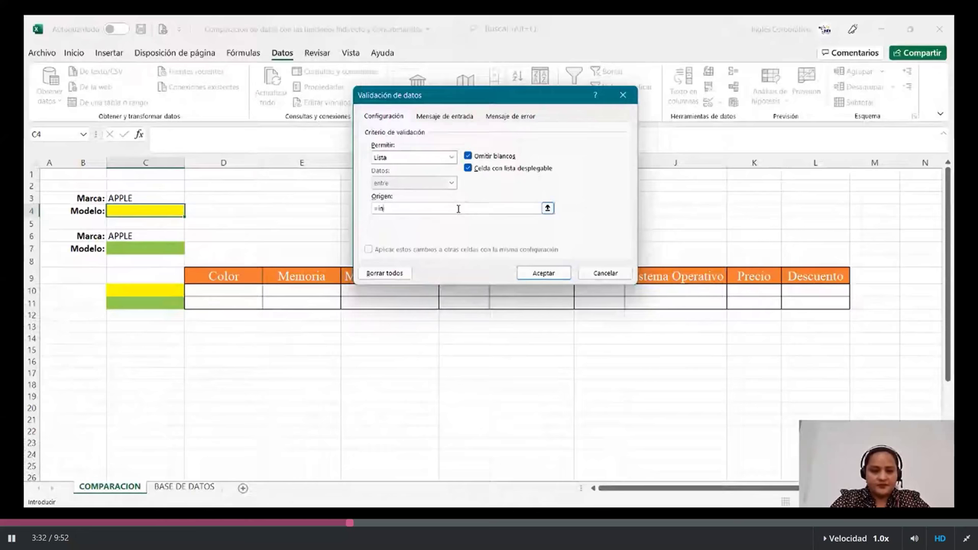
pyautogui.press('BackSpace')
pyautogui.press('BackSpace')
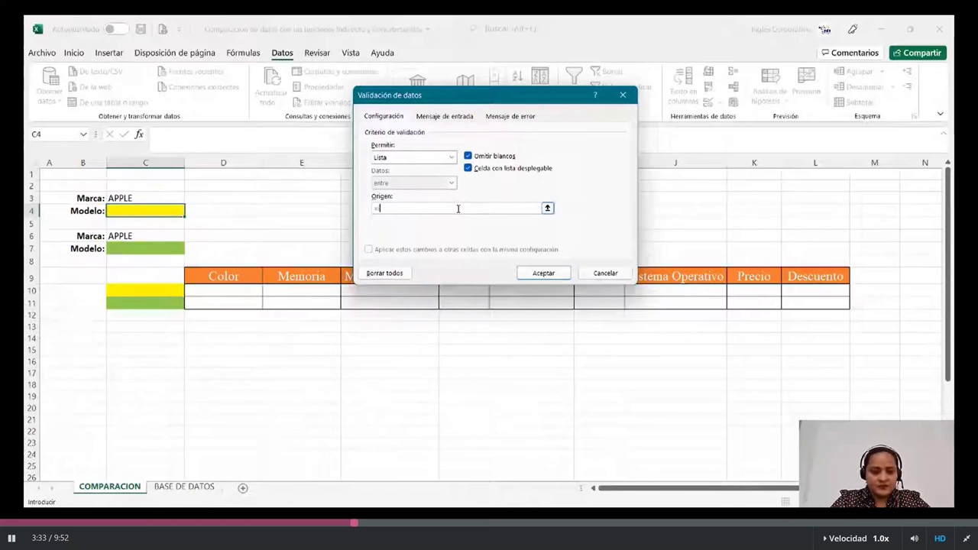
pyautogui.write('IND')
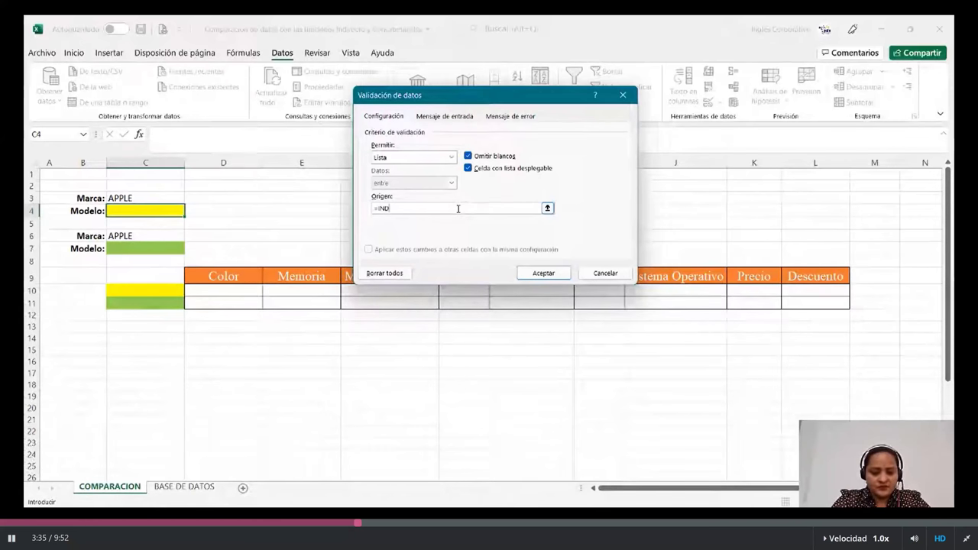
pyautogui.write('IRECTO(')
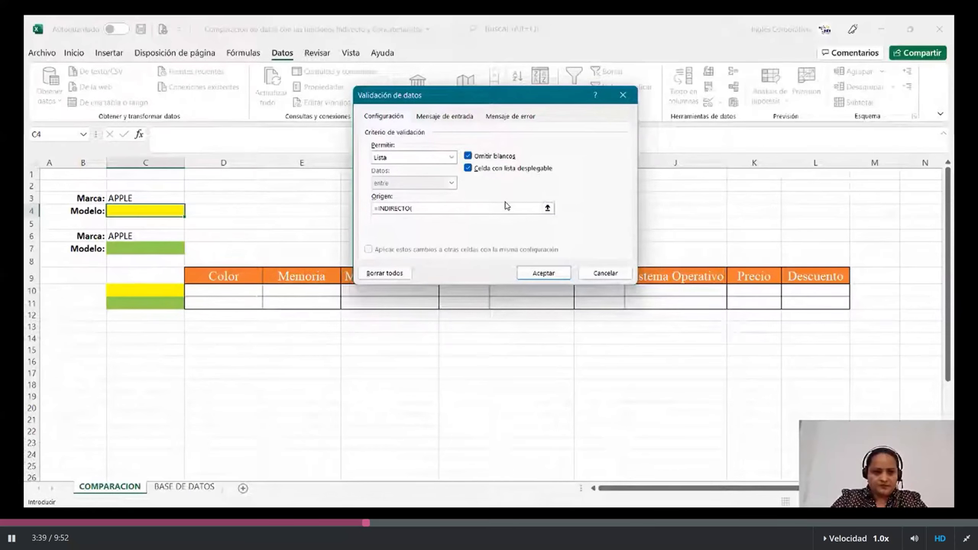
pyautogui.click(153, 197)
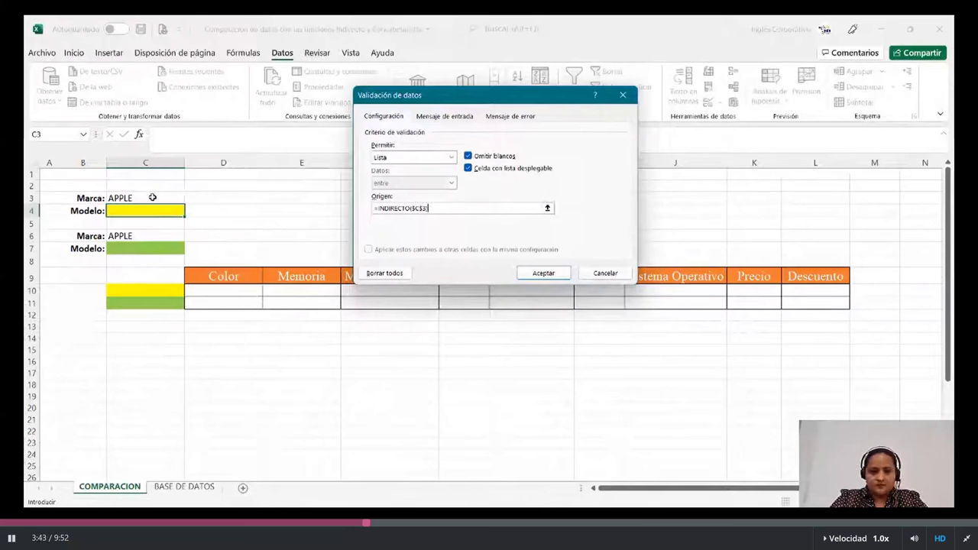
pyautogui.click(537, 271)
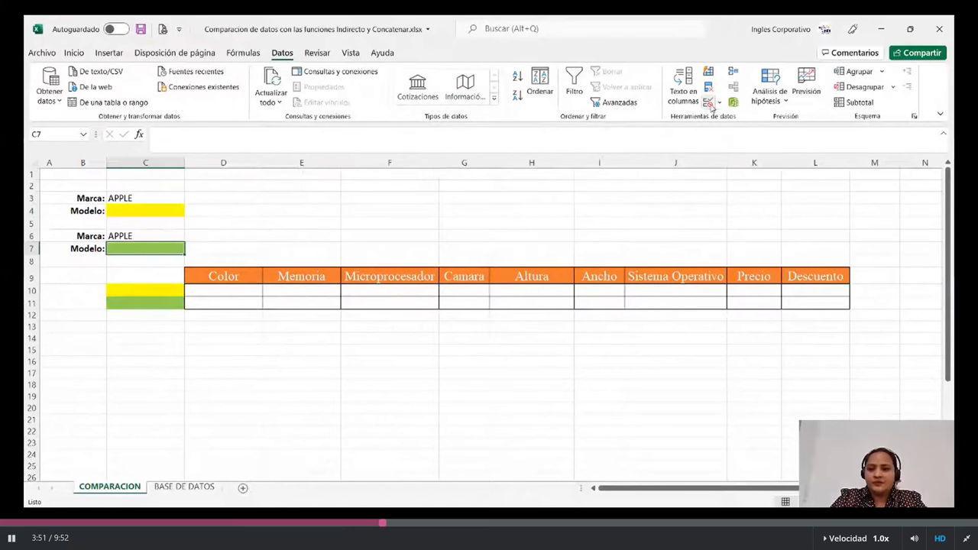
# Add list data validation to the second model cell C7 with the source =INDIRECTO($C$6)
pyautogui.click(709, 103)
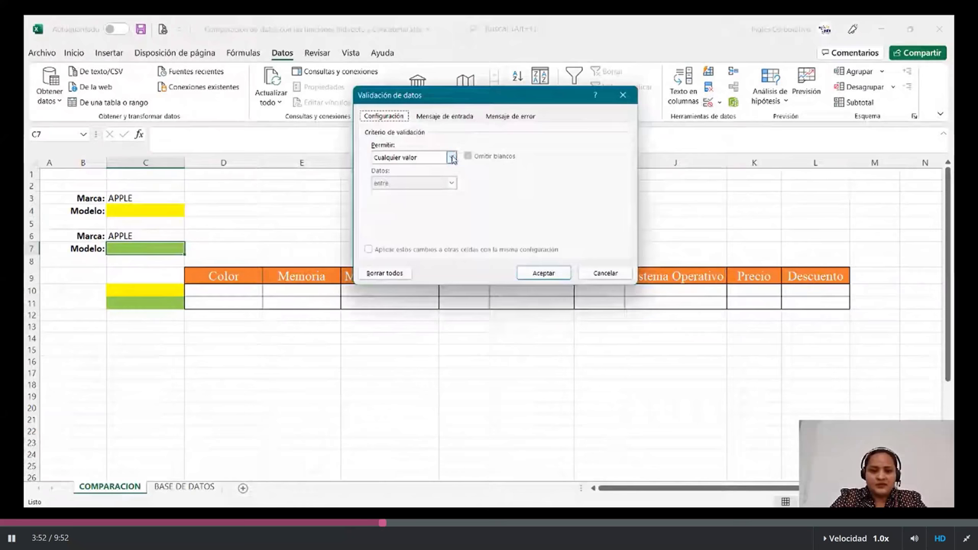
pyautogui.click(451, 157)
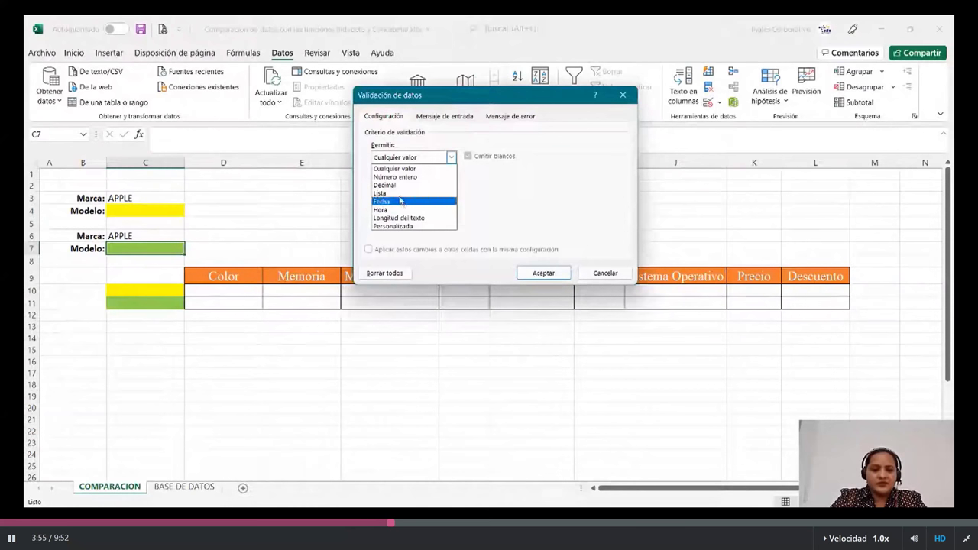
pyautogui.click(400, 193)
pyautogui.click(439, 209)
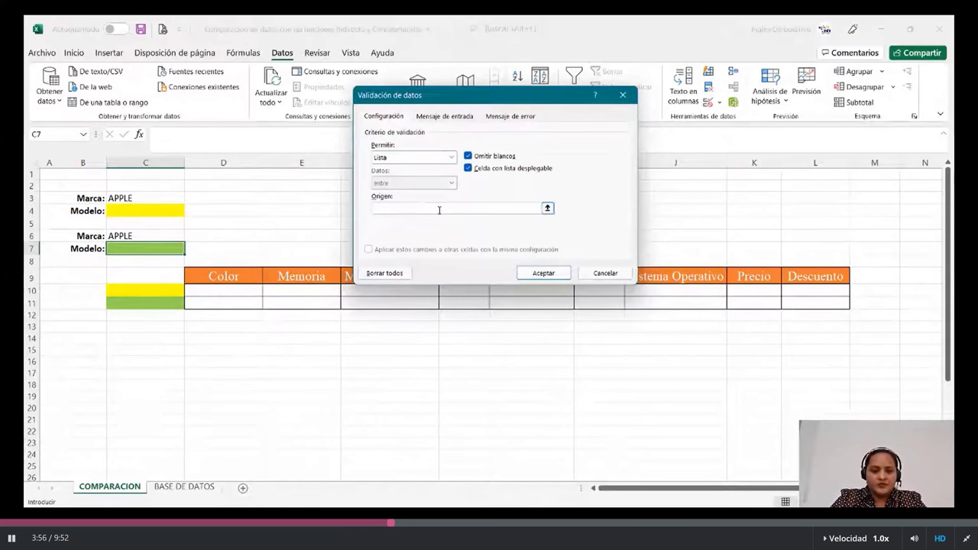
pyautogui.click(440, 208)
pyautogui.write('=')
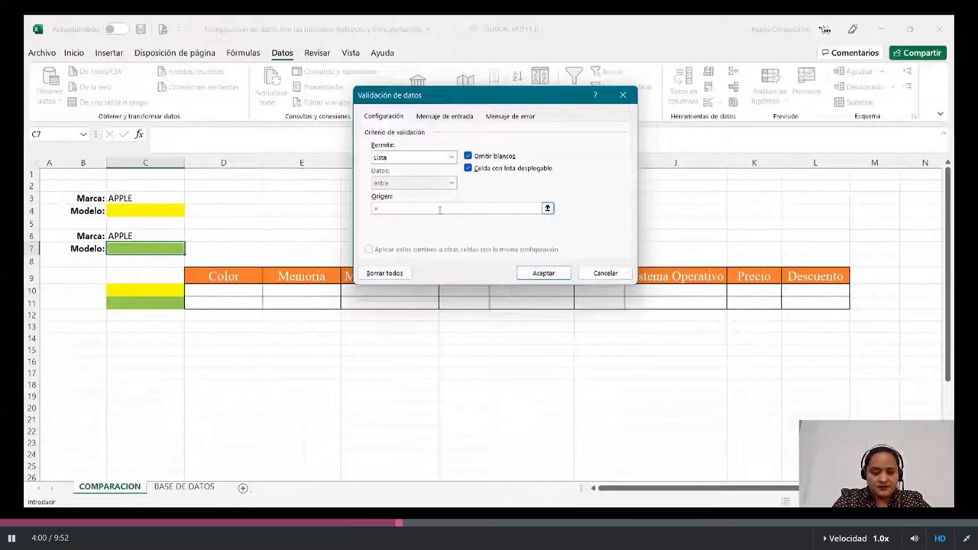
pyautogui.write('INDIREC')
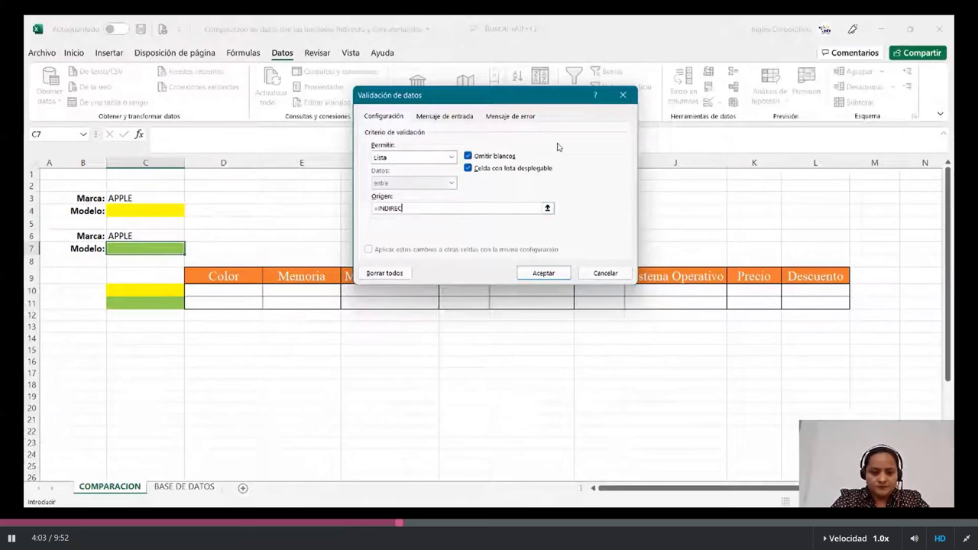
pyautogui.write('TO')
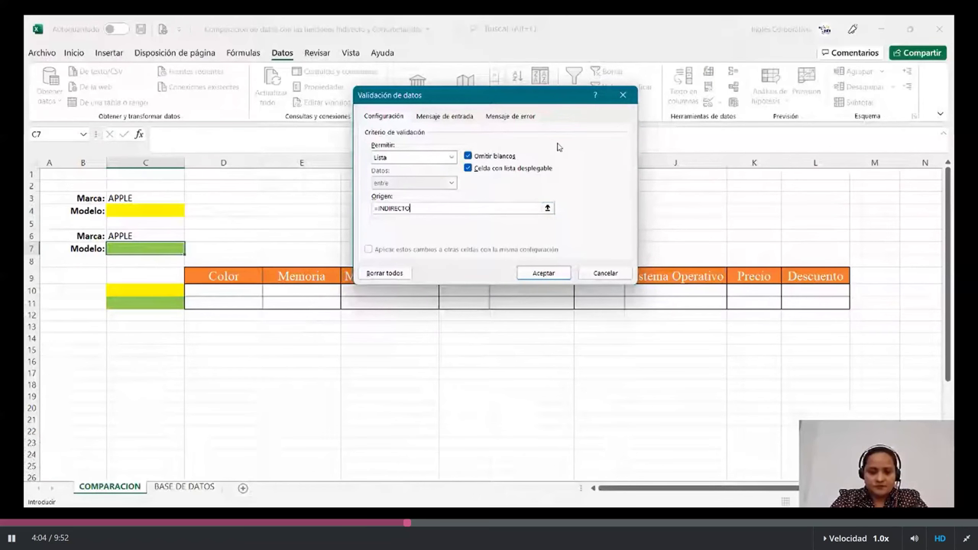
pyautogui.write('(')
pyautogui.click(145, 235)
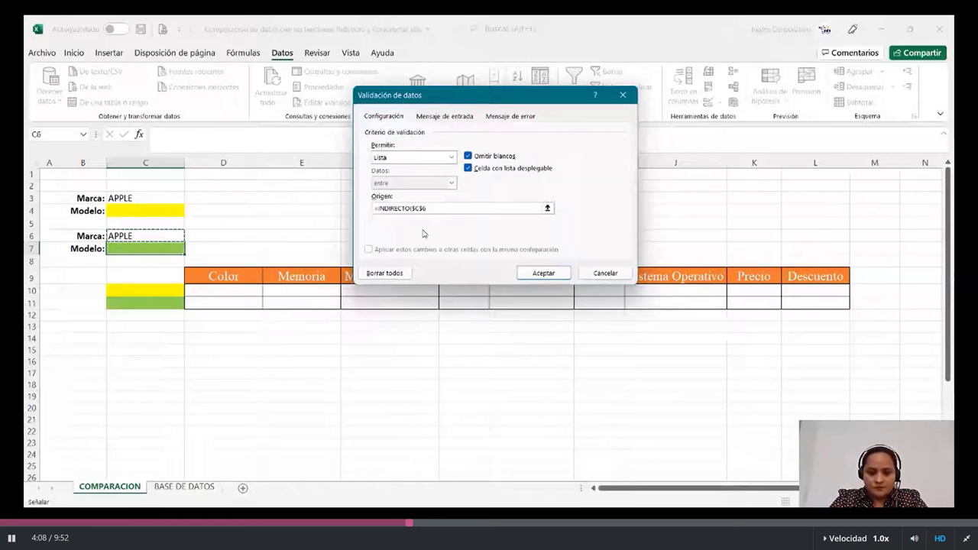
pyautogui.write(')')
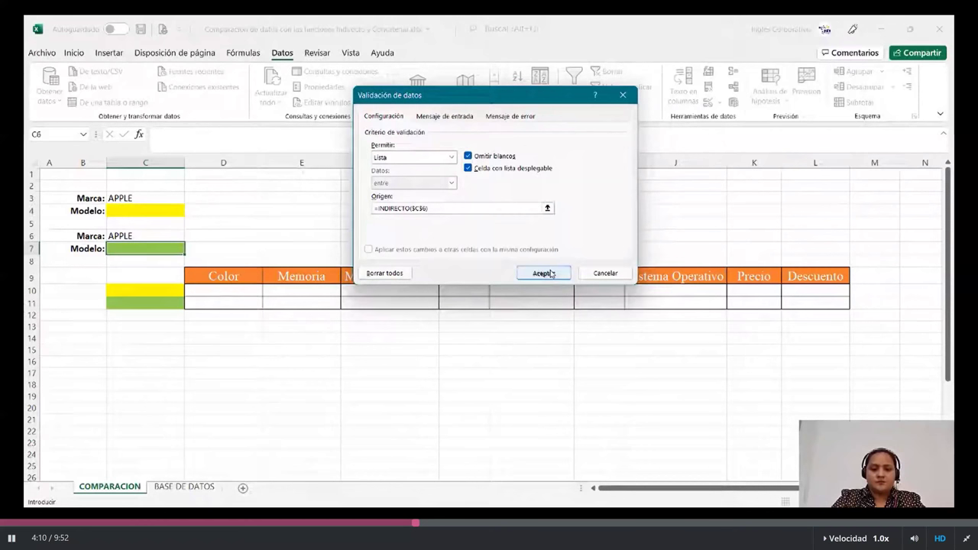
pyautogui.click(542, 273)
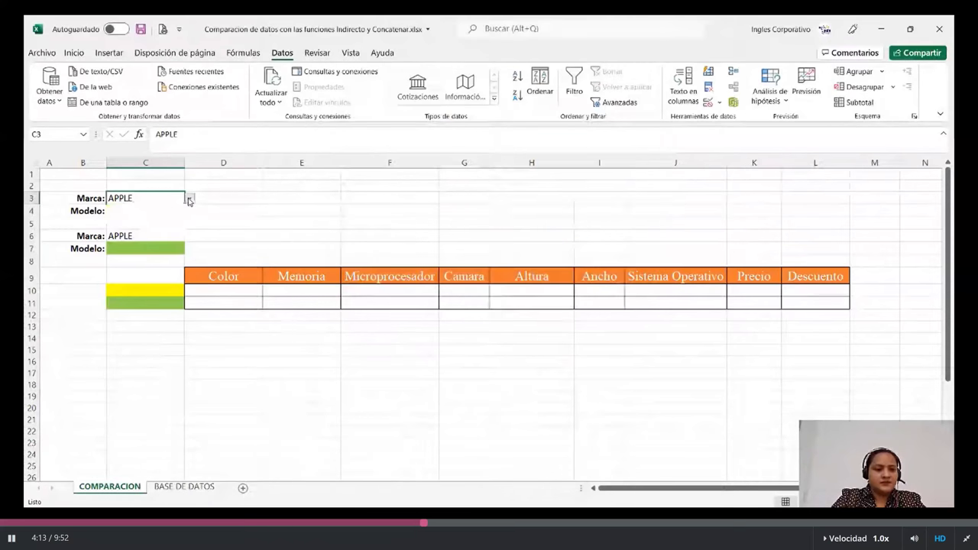
# Choose SAMSUNG and Galaxy S5 Mini for the first phone, and MOTOROLA and Droid Mini for the second, in C3:C7
pyautogui.click(190, 236)
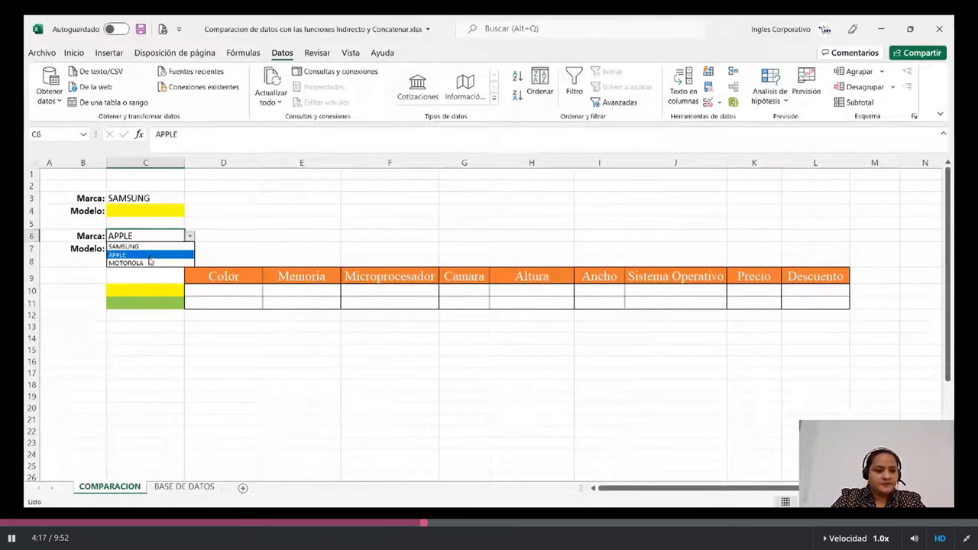
pyautogui.click(189, 211)
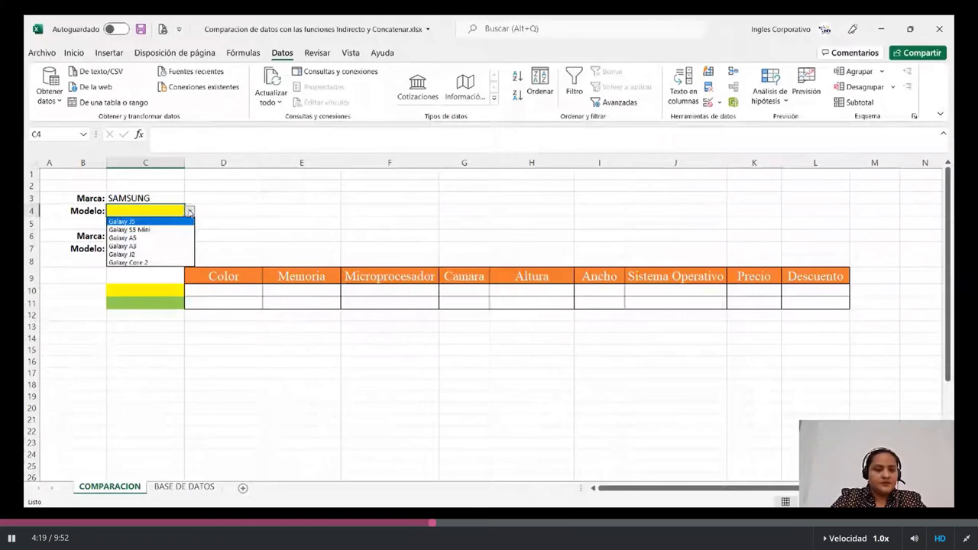
pyautogui.click(129, 229)
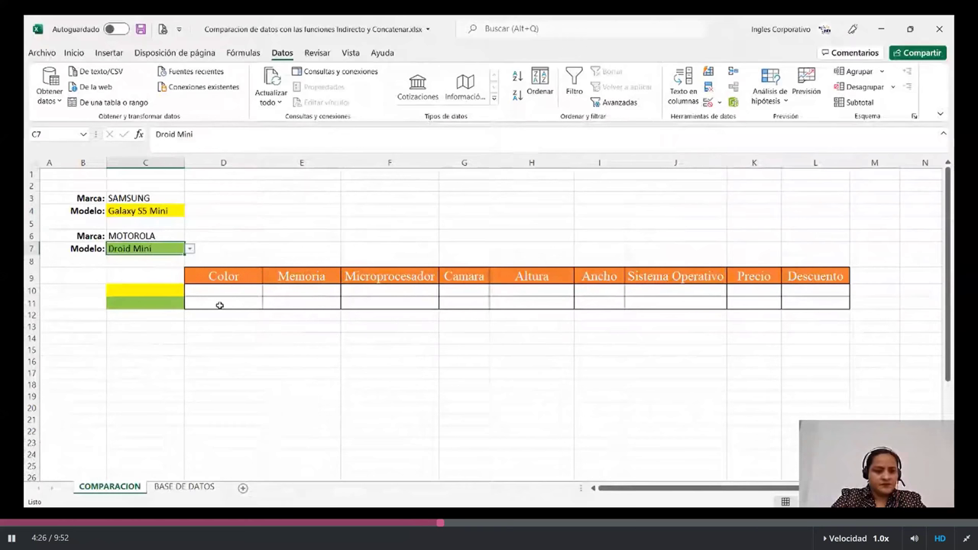
# Link the comparison table's row labels to the chosen models with =C4 in C10 and =C7 in C11
pyautogui.click(164, 291)
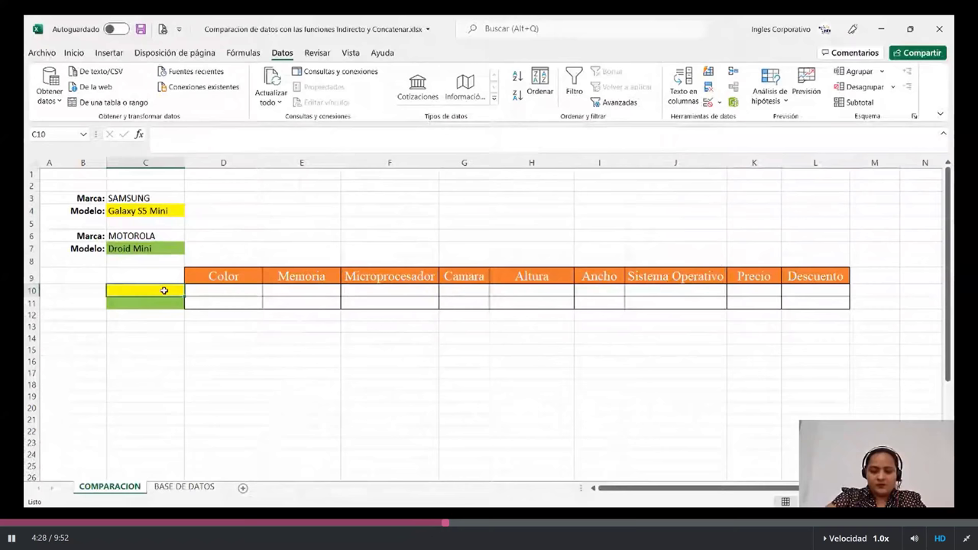
pyautogui.write('=')
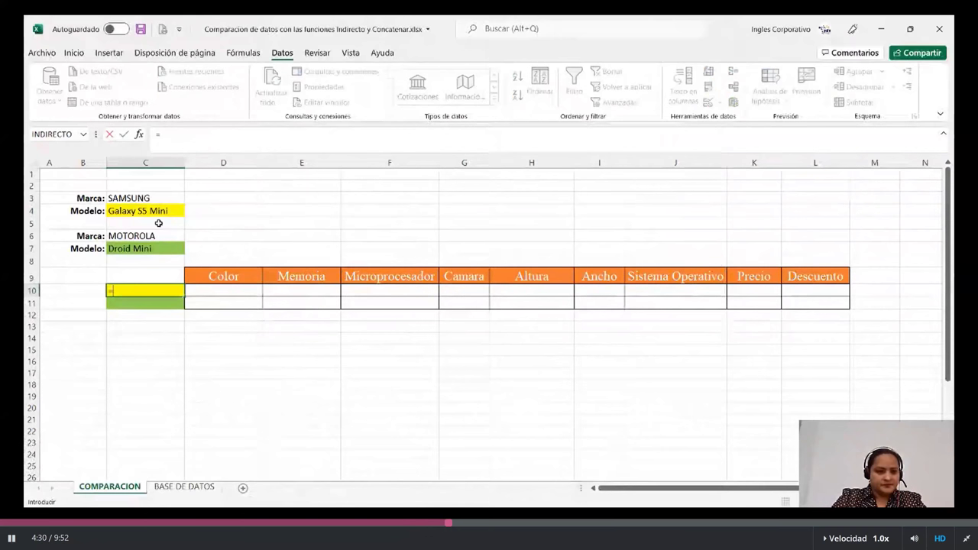
pyautogui.click(153, 209)
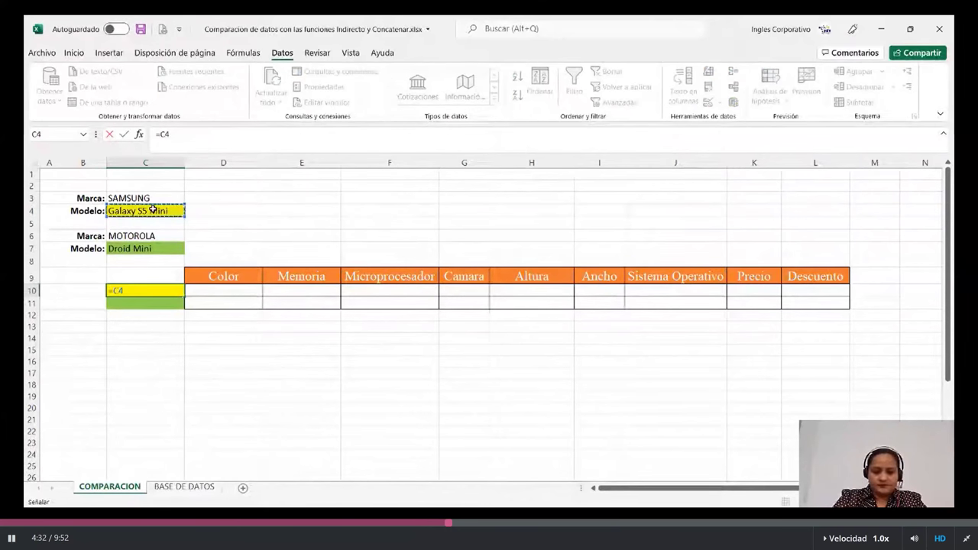
pyautogui.press('Return')
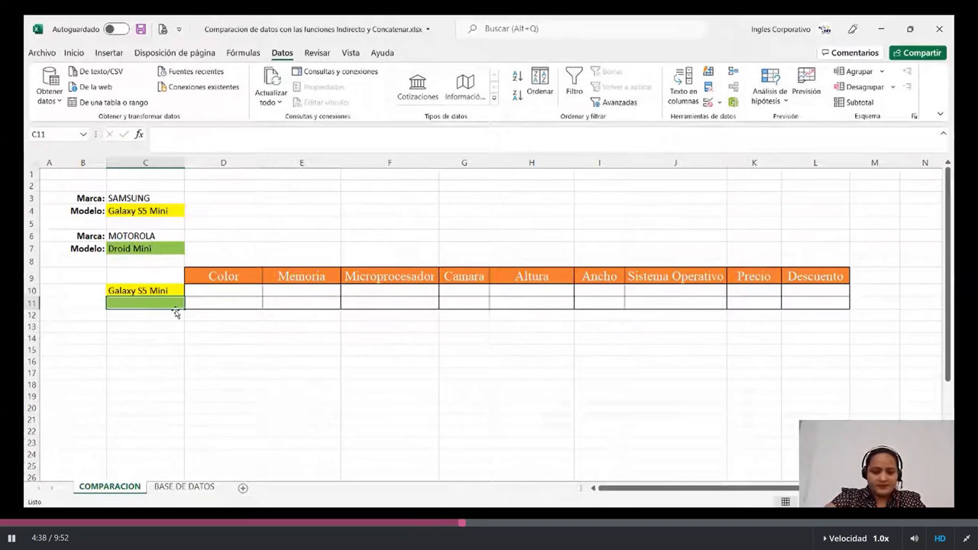
pyautogui.write('=')
pyautogui.click(150, 248)
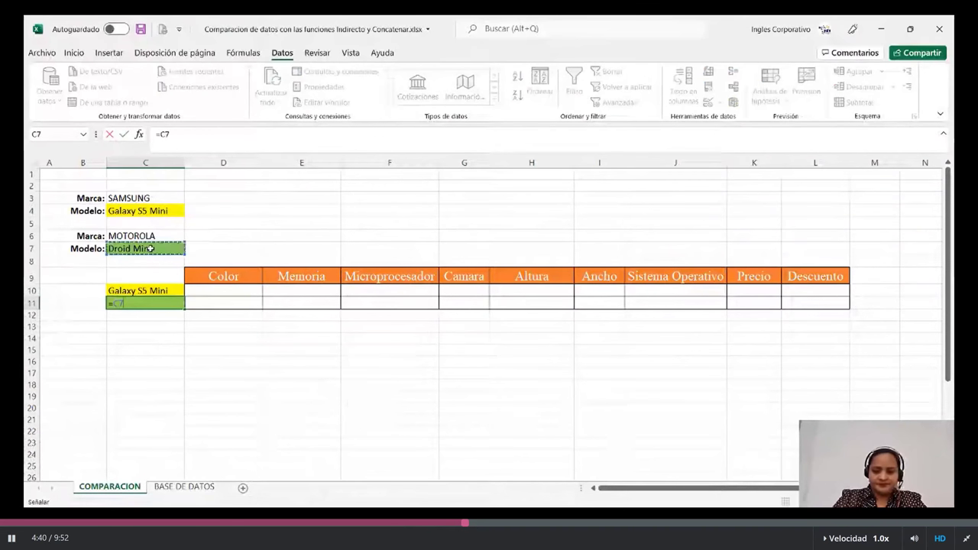
pyautogui.press('Return')
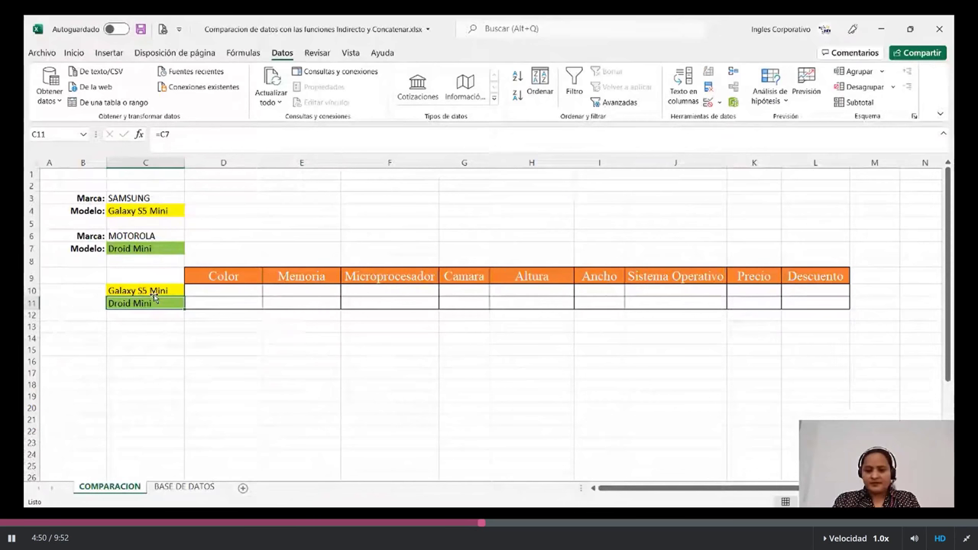
# Enter =SUSTITUIR(C4;" ";"_") in D4 to replace the spaces in the first model's name with underscores
pyautogui.click(222, 210)
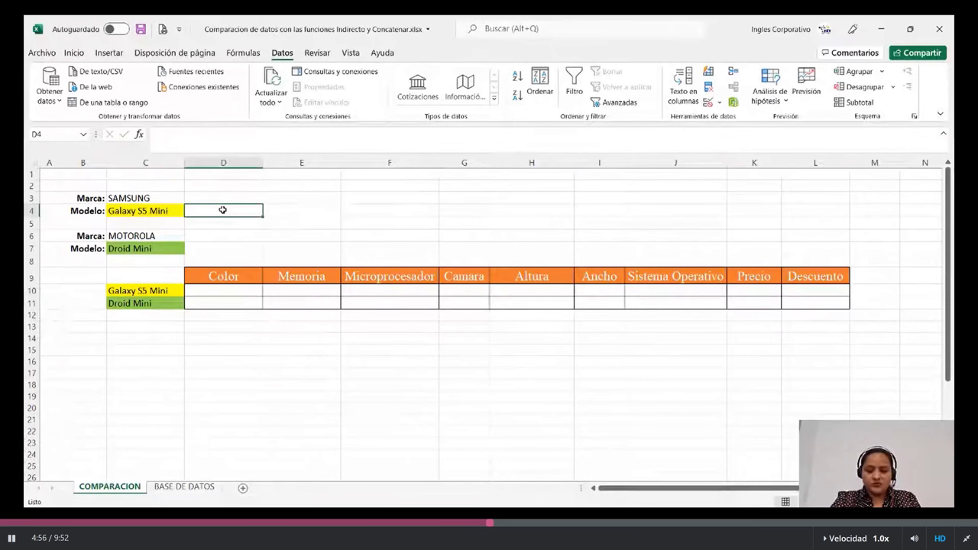
pyautogui.write('=')
pyautogui.write('SU')
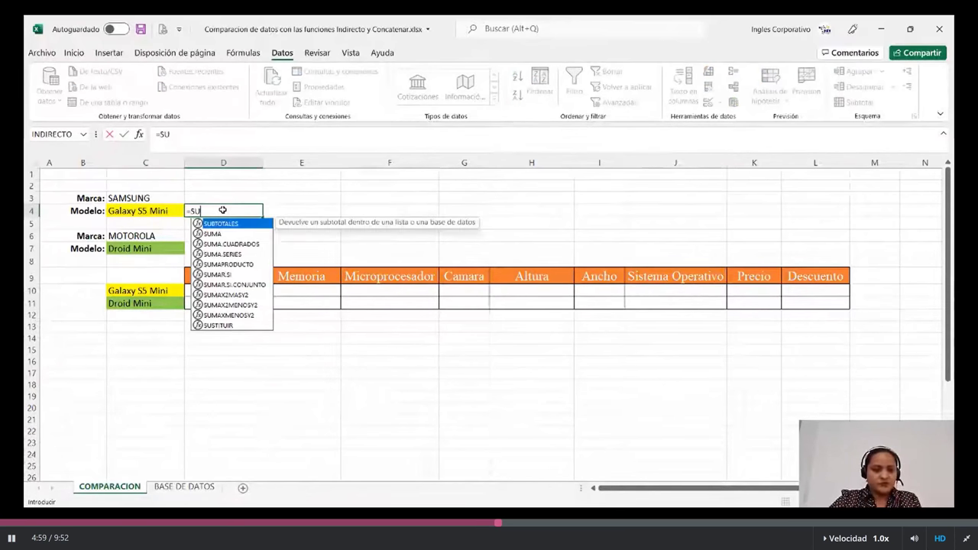
pyautogui.write('S')
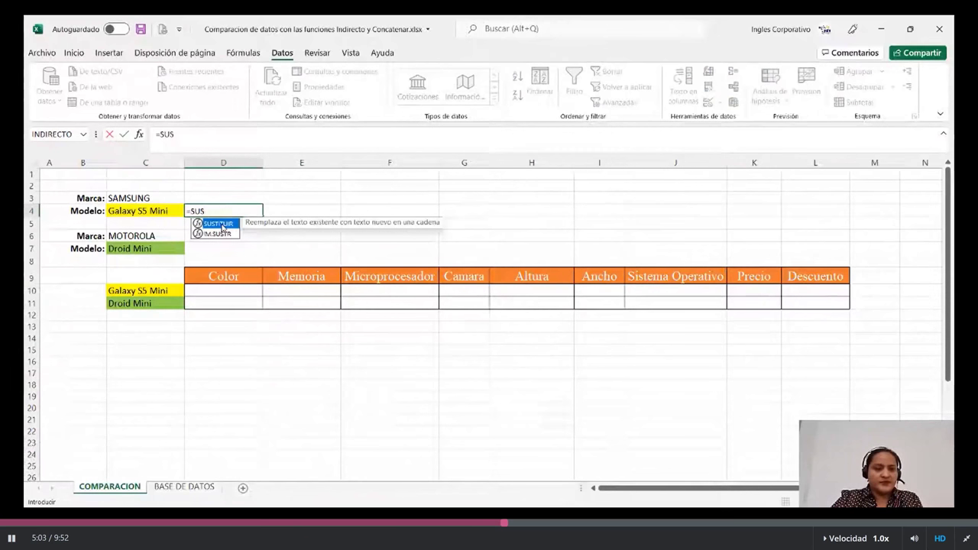
pyautogui.doubleClick(218, 224)
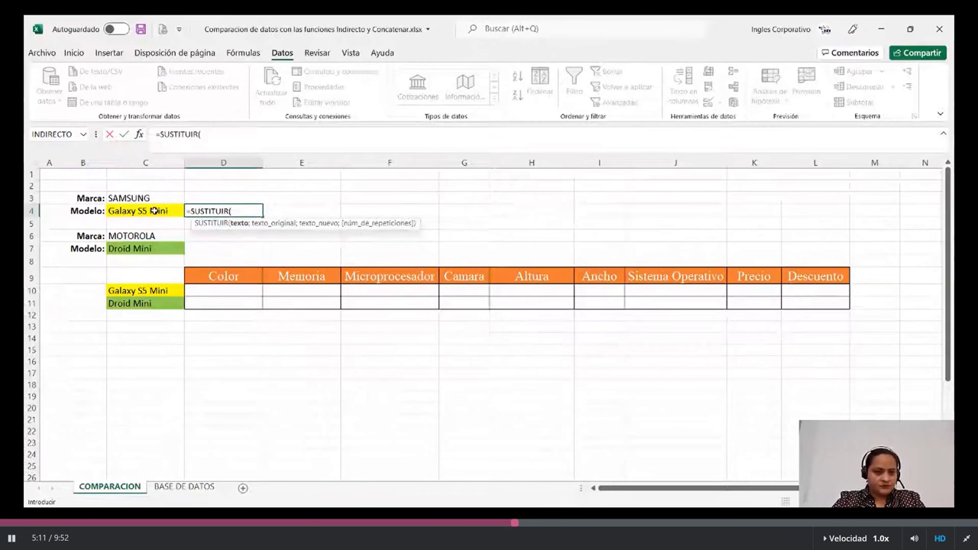
pyautogui.click(154, 211)
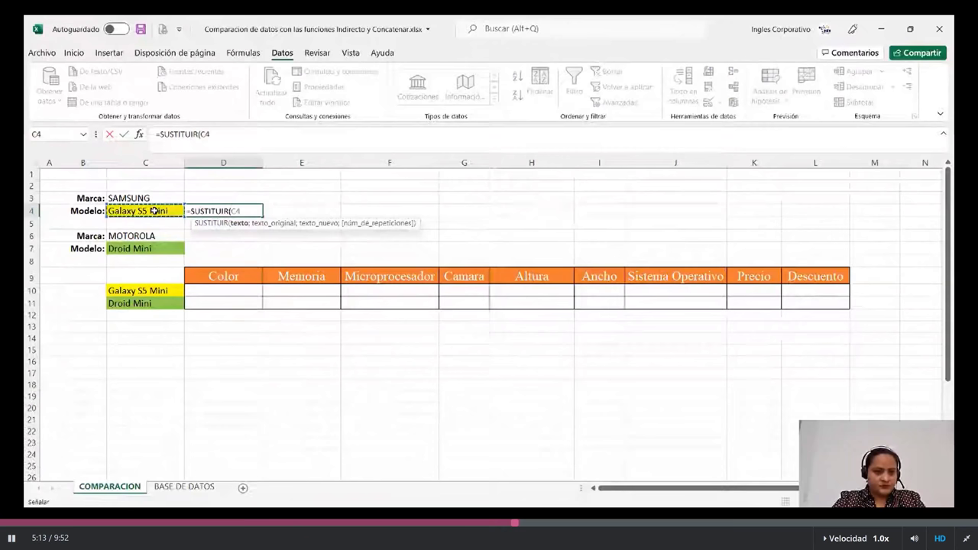
pyautogui.write(';')
pyautogui.write('"')
pyautogui.write(' ";')
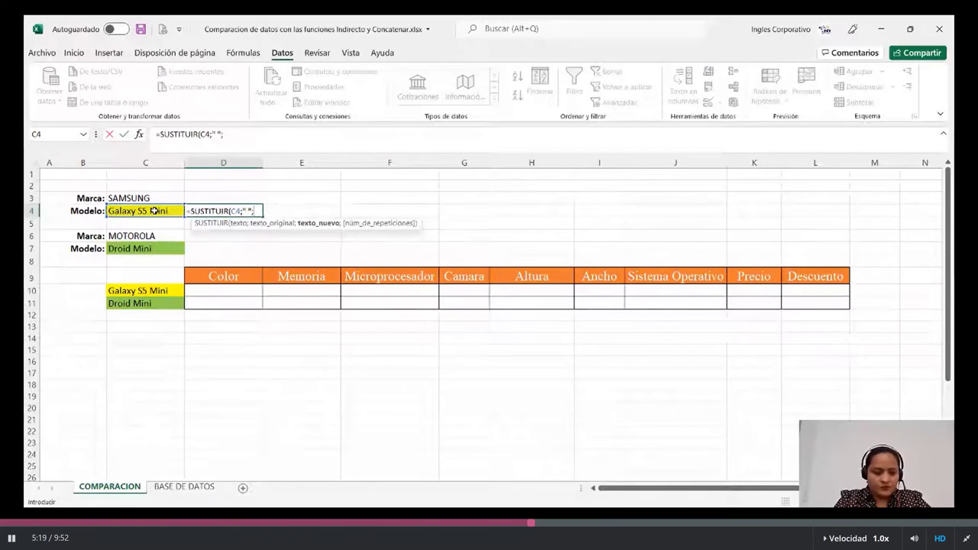
pyautogui.write('"')
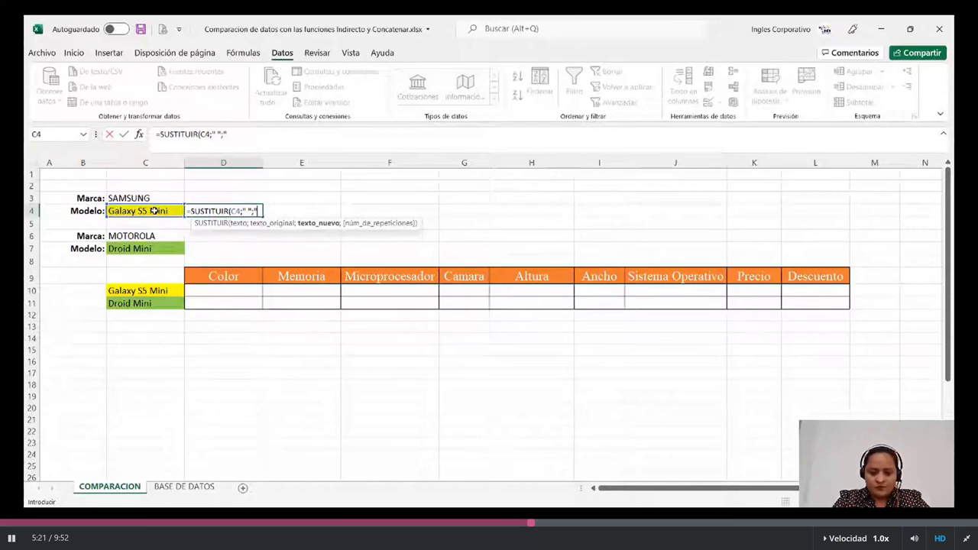
pyautogui.write('_')
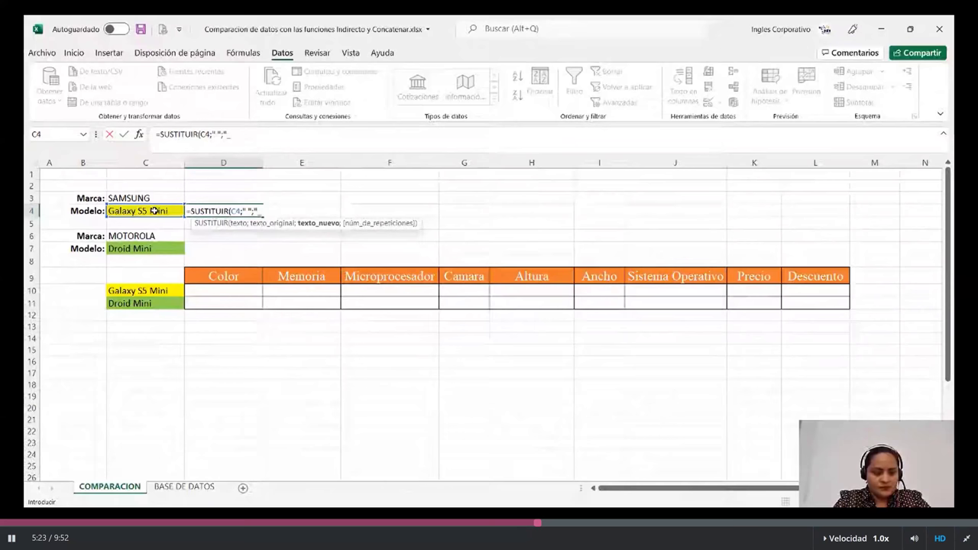
pyautogui.press('Return')
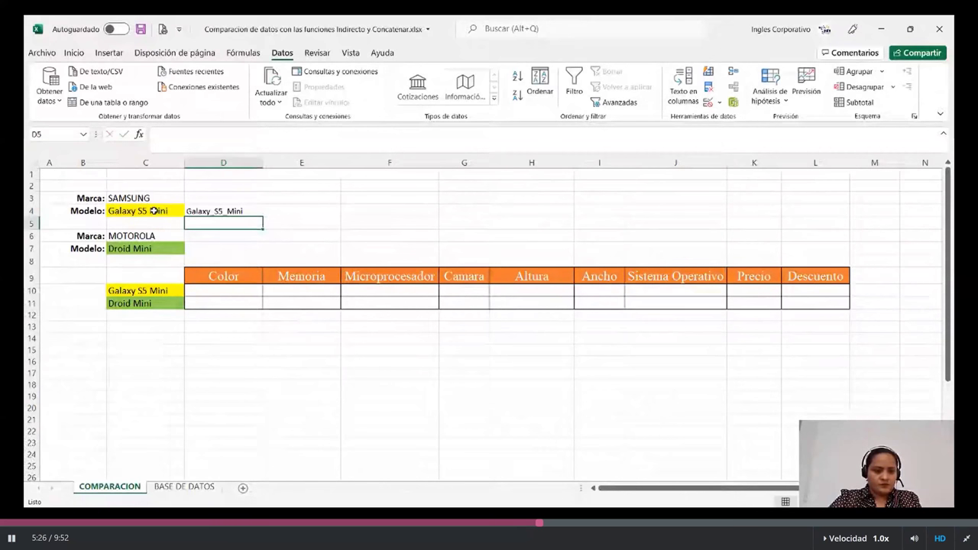
# Enter =SUSTITUIR(C7;" ";"_") in D7 for the second model's name and check the formulas in D4 and D7
pyautogui.click(217, 249)
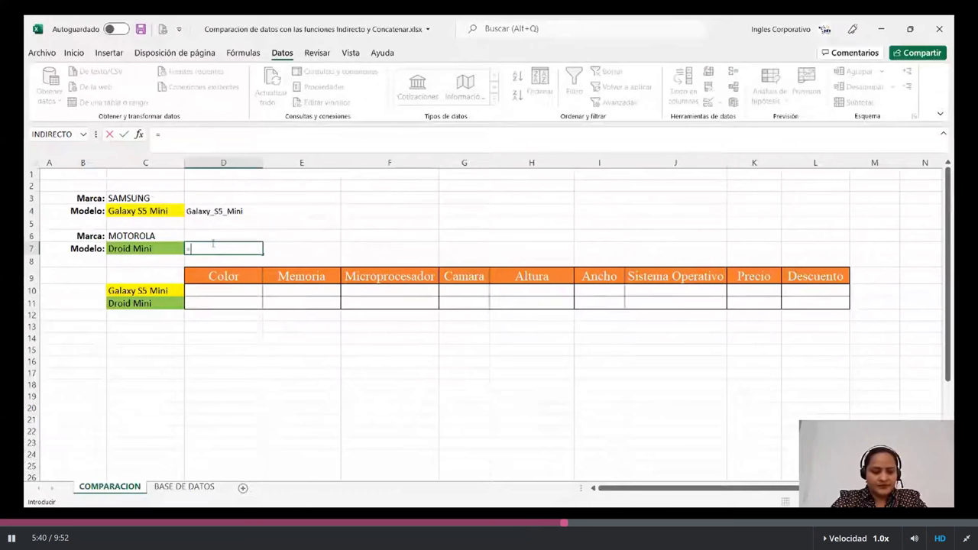
pyautogui.write('SUS')
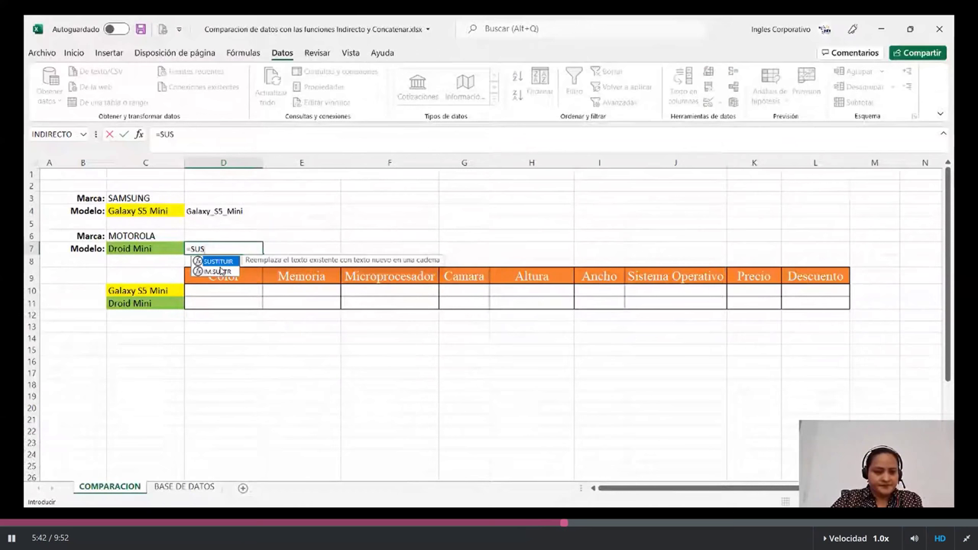
pyautogui.doubleClick(223, 264)
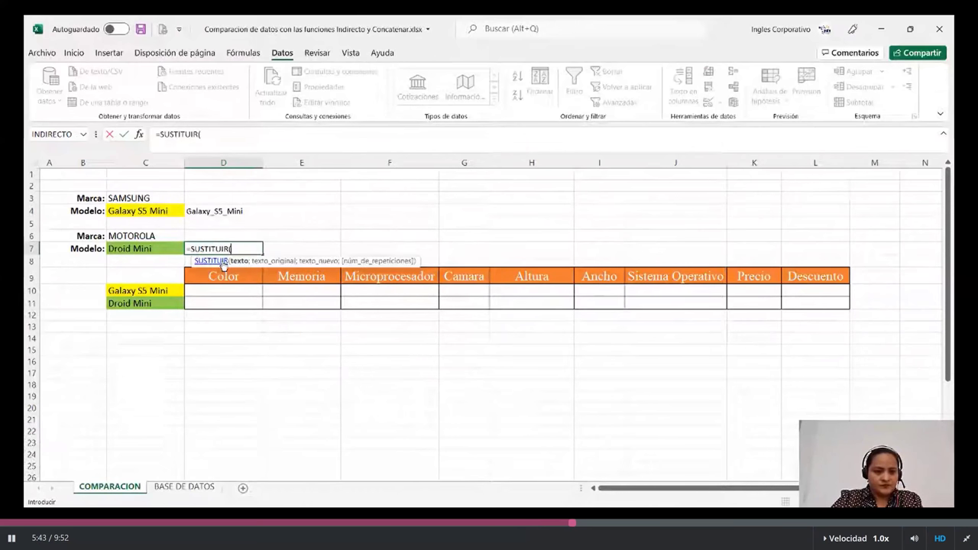
pyautogui.click(159, 249)
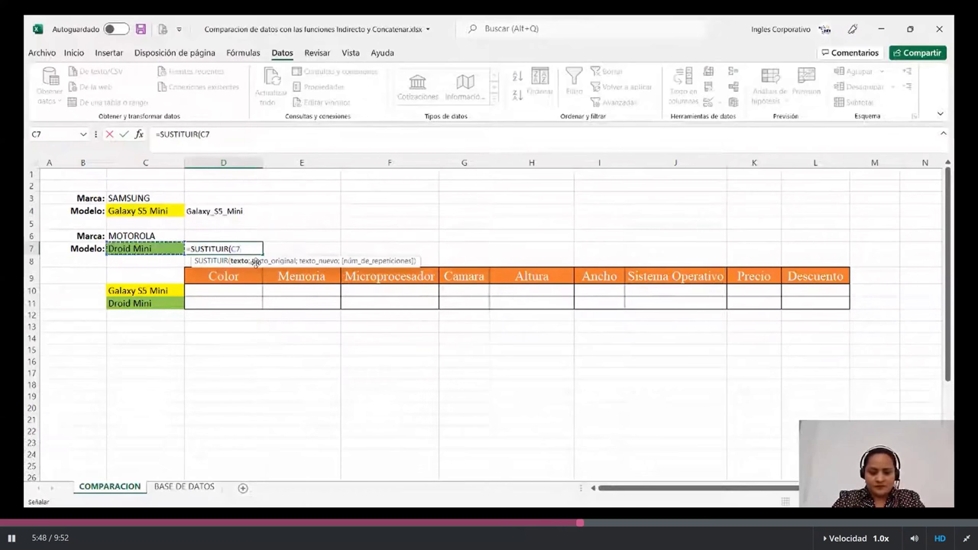
pyautogui.write(';"')
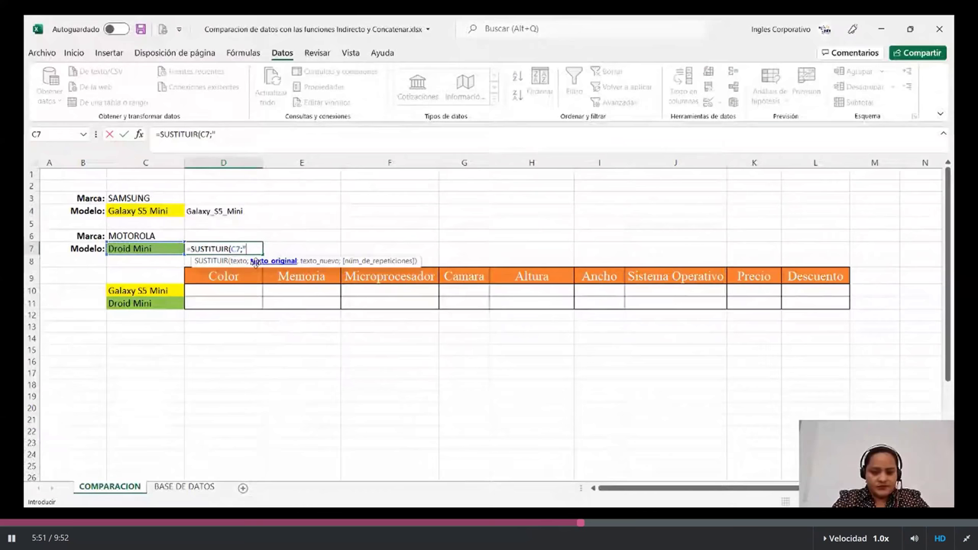
pyautogui.write(' "')
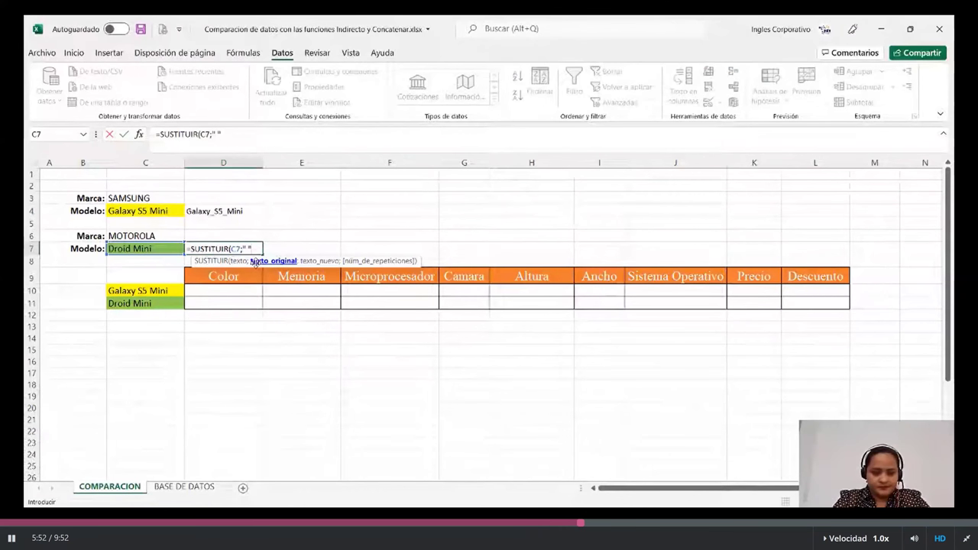
pyautogui.write(';')
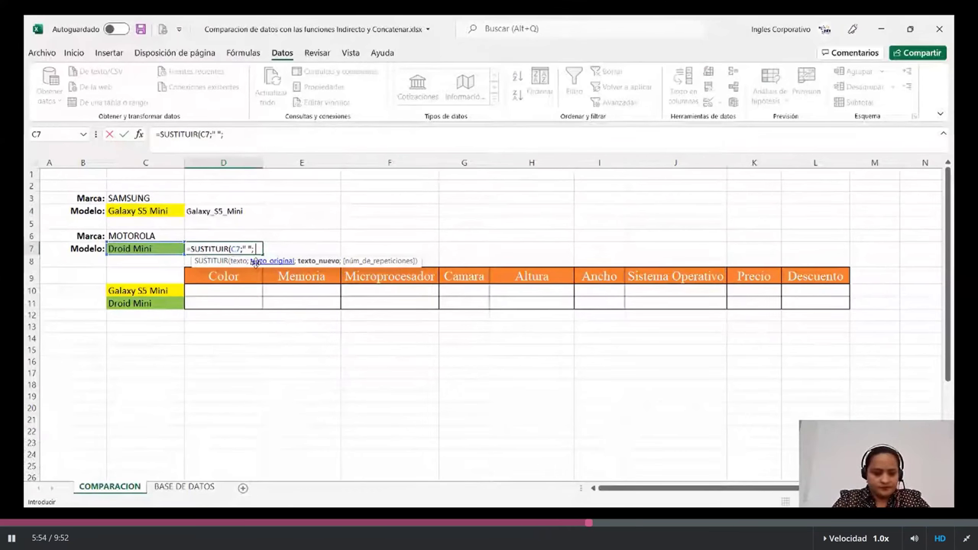
pyautogui.write('"_')
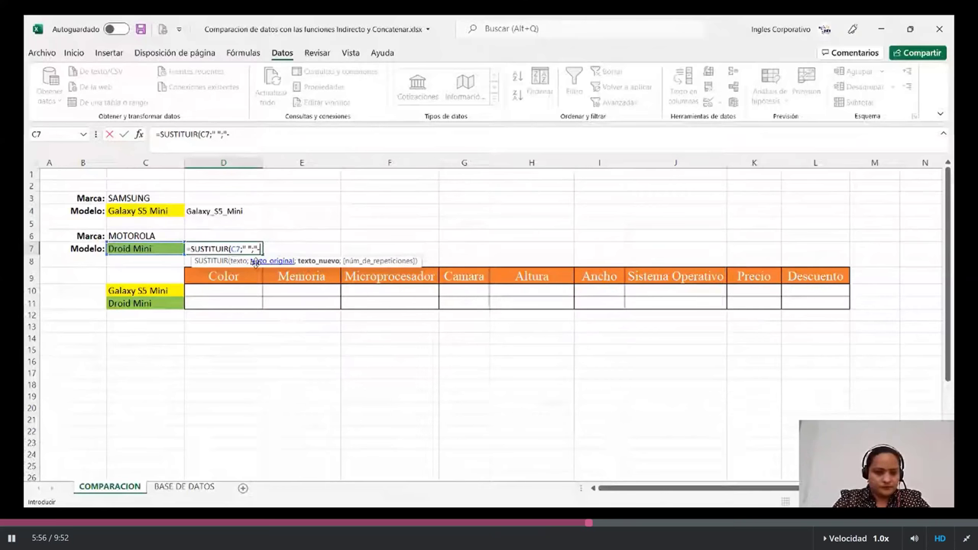
pyautogui.write('"')
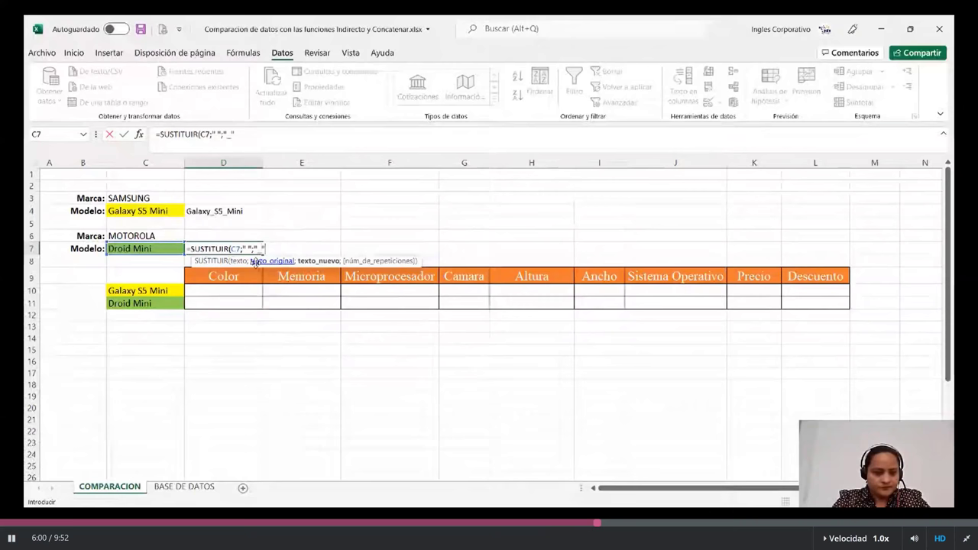
pyautogui.write(')')
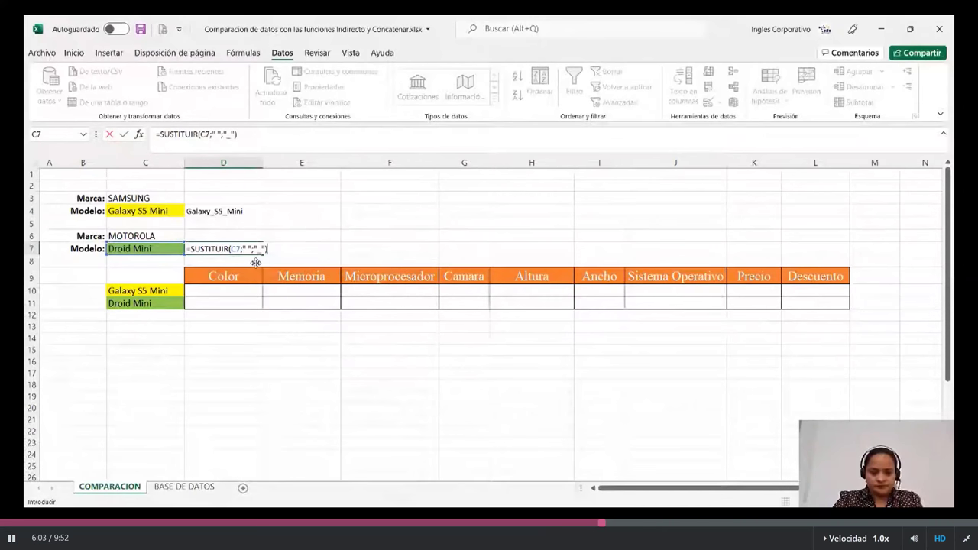
pyautogui.click(242, 211)
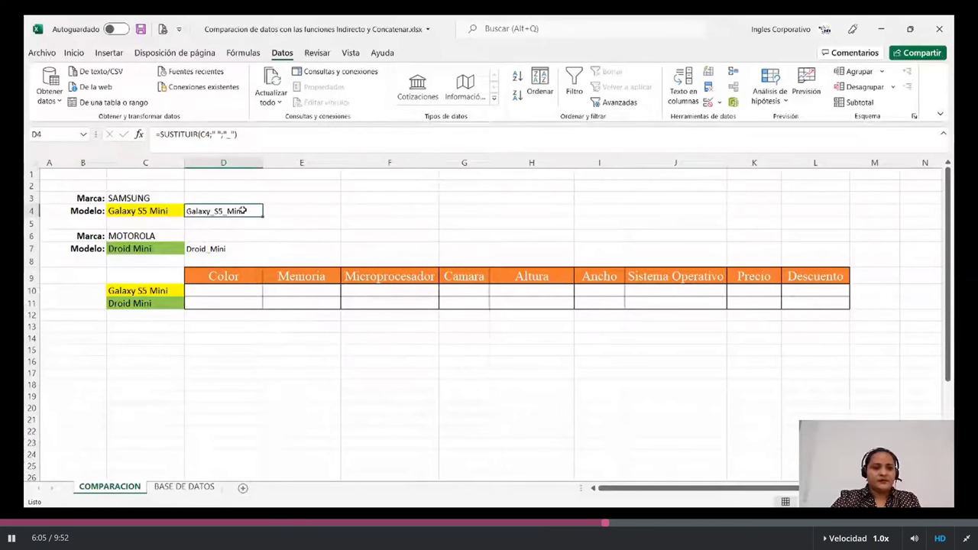
pyautogui.click(225, 250)
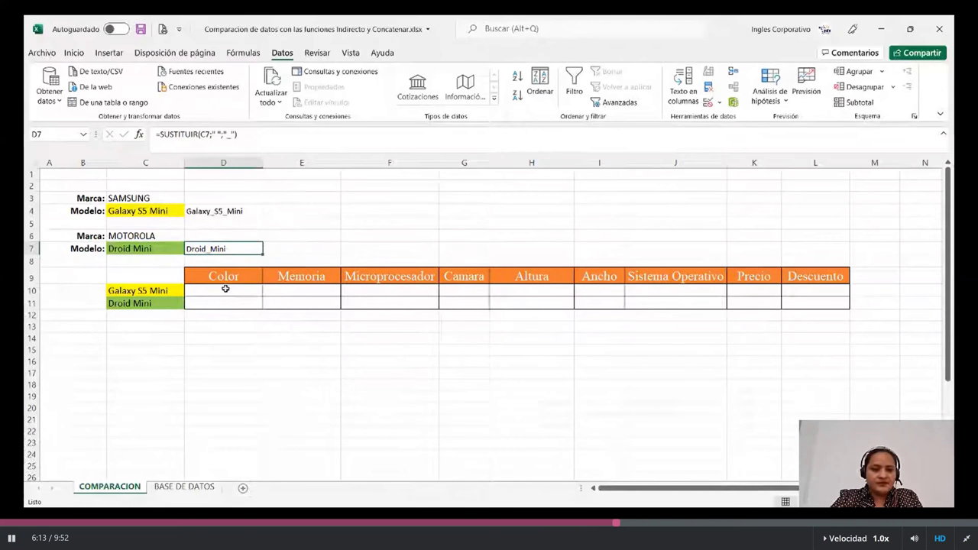
# Begin the first phone's Color formula in D10 with INDIRECTO referencing the underscored model name in D4
pyautogui.click(225, 289)
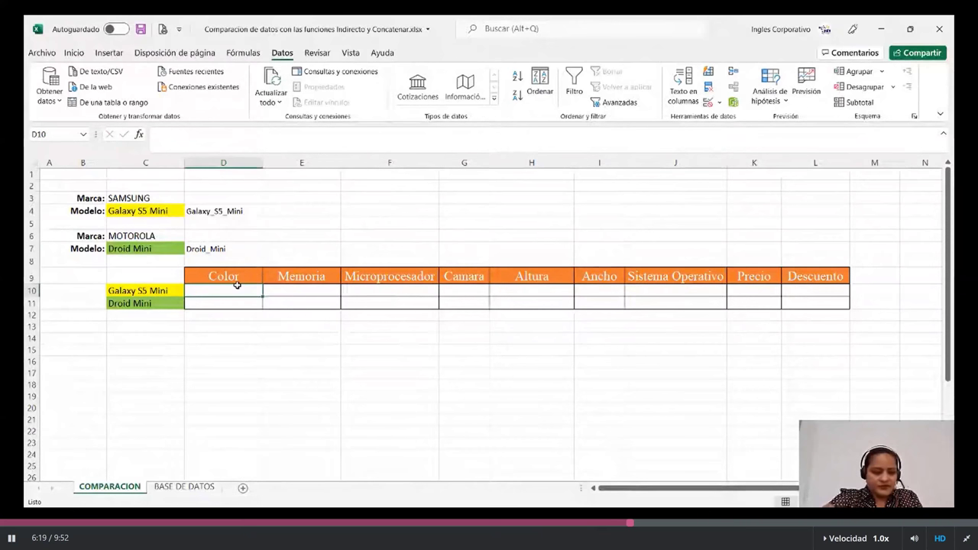
pyautogui.write('=')
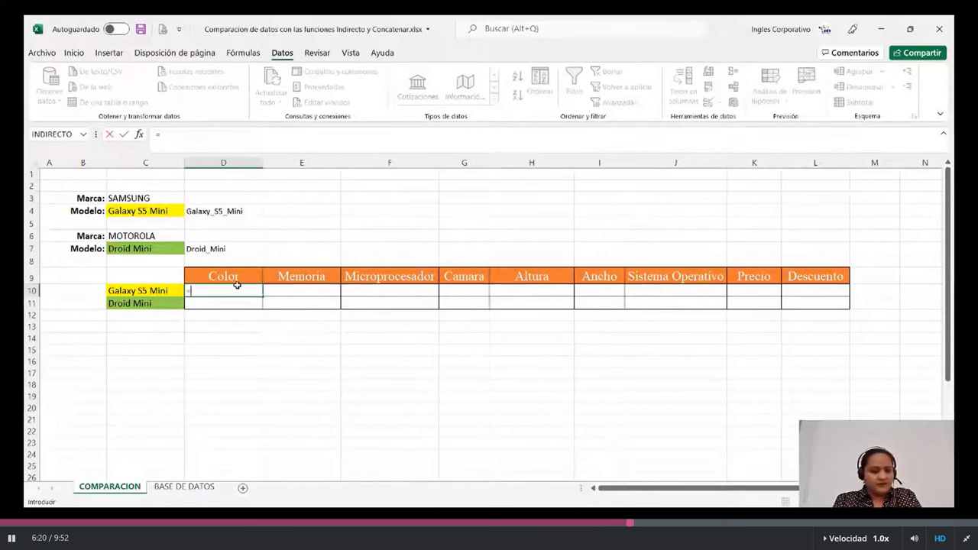
pyautogui.write('IN')
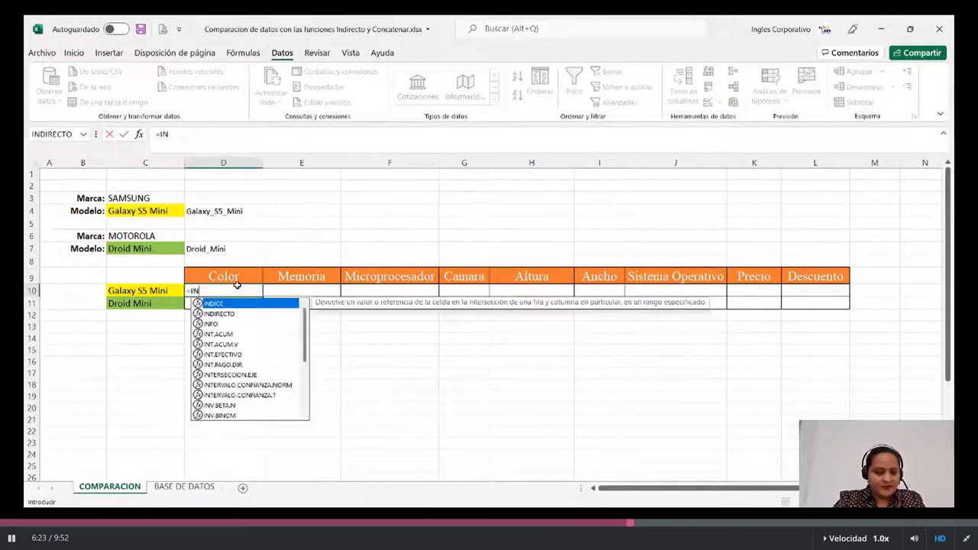
pyautogui.write('DIRE')
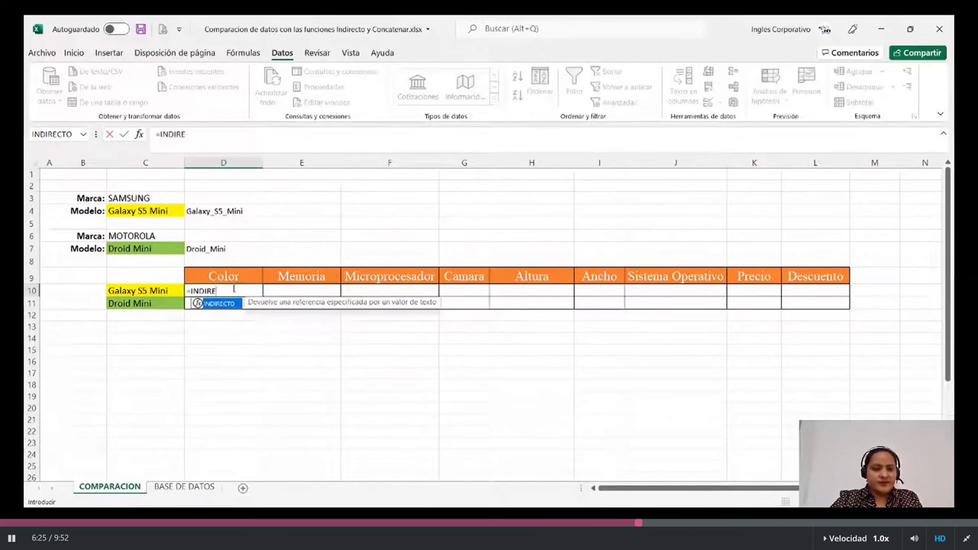
pyautogui.doubleClick(220, 304)
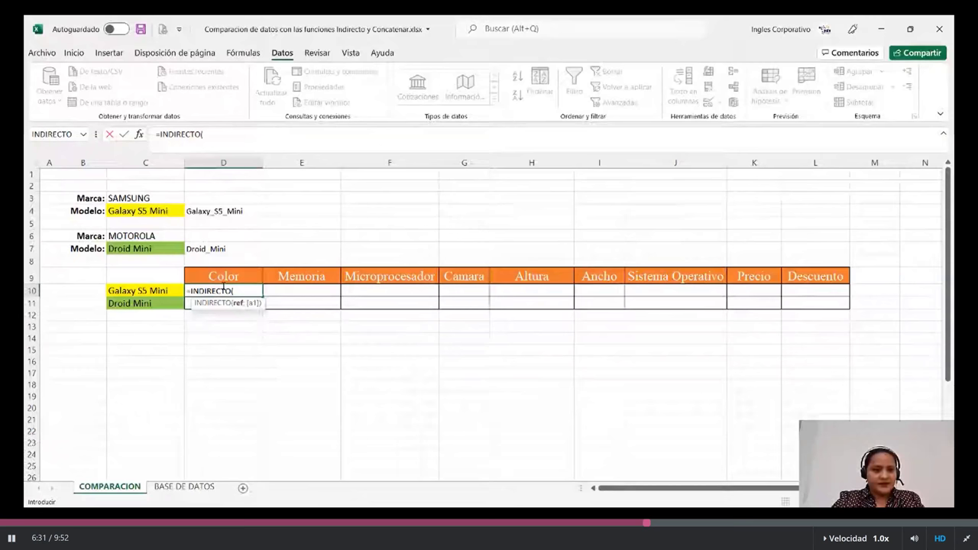
pyautogui.click(223, 211)
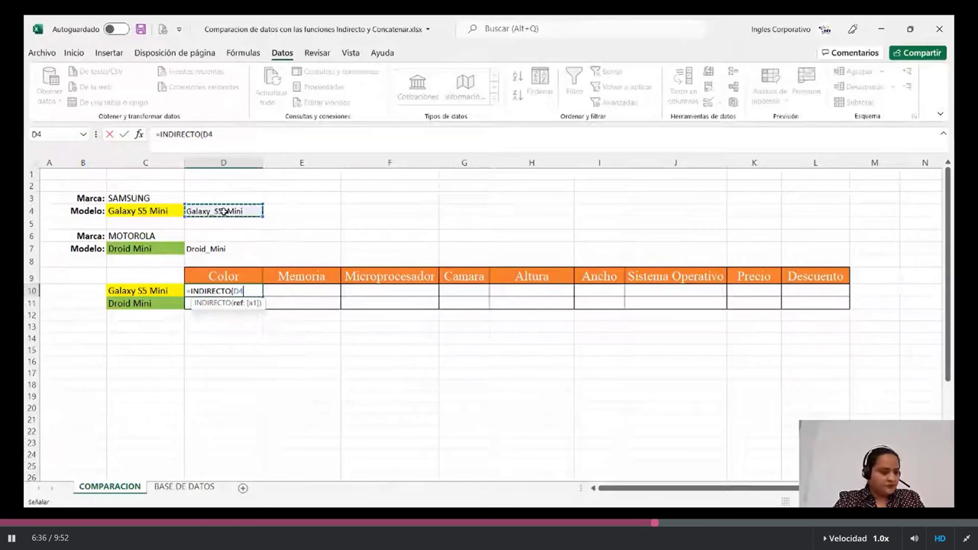
# Complete the Galaxy S5 Mini color formula in D10 as =INDIRECTO(D4&"col")
pyautogui.write('6')
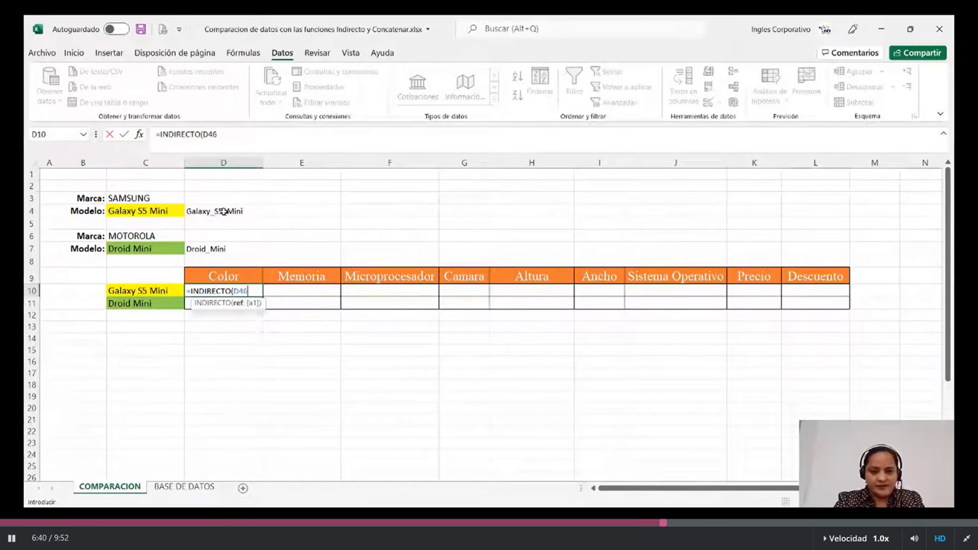
pyautogui.click(229, 134)
pyautogui.press('BackSpace')
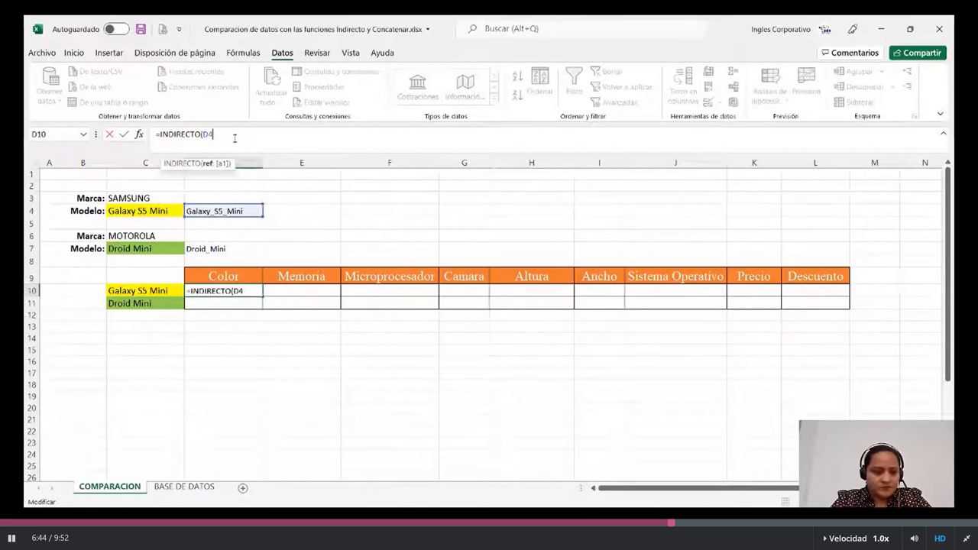
pyautogui.write('&')
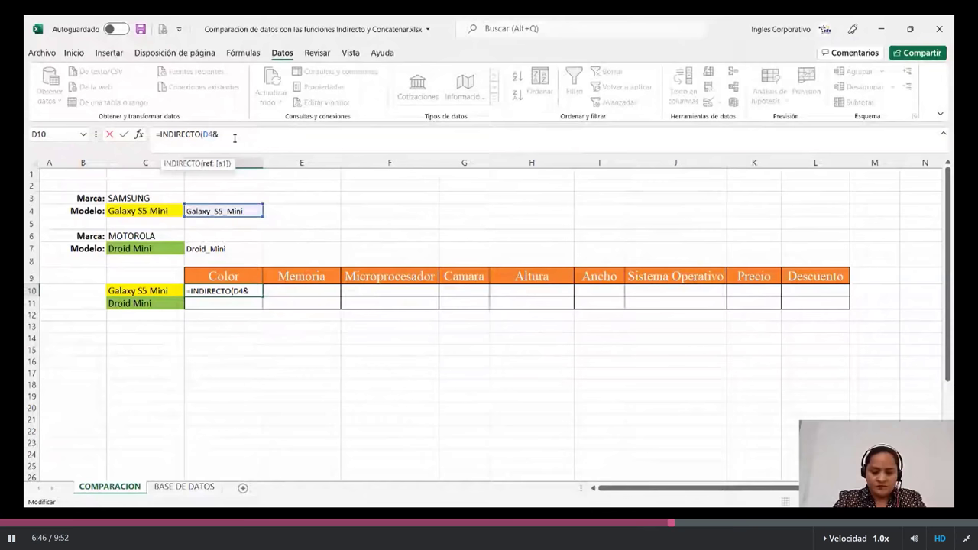
pyautogui.write('"col')
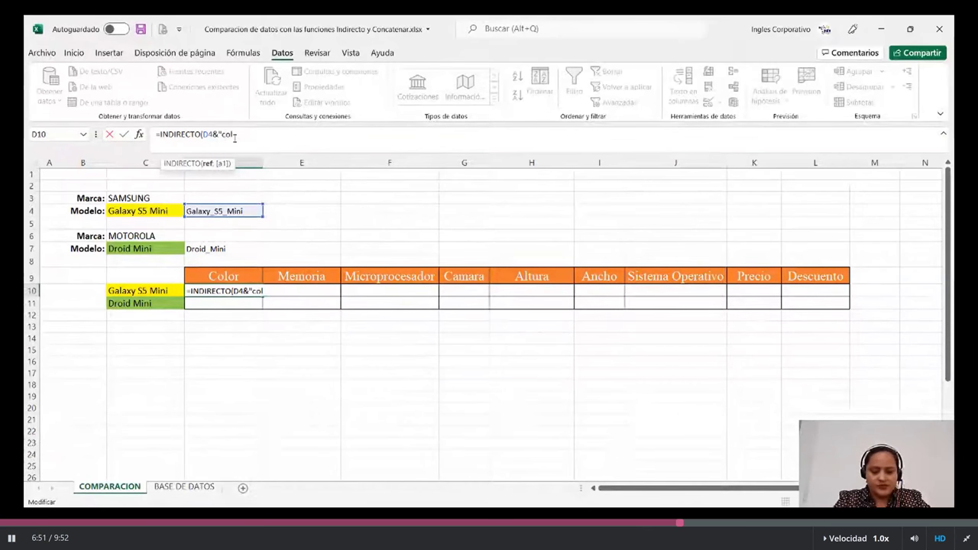
pyautogui.write('"')
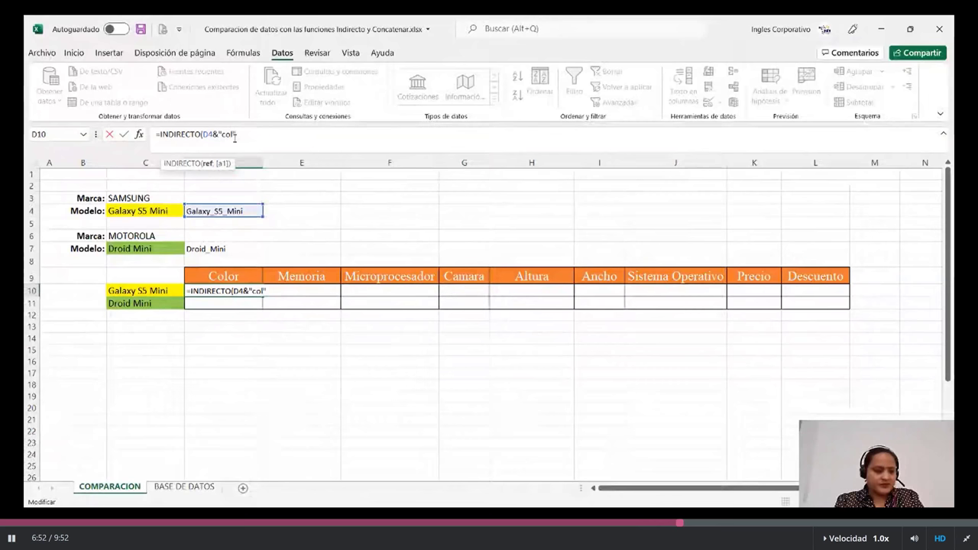
pyautogui.write(')')
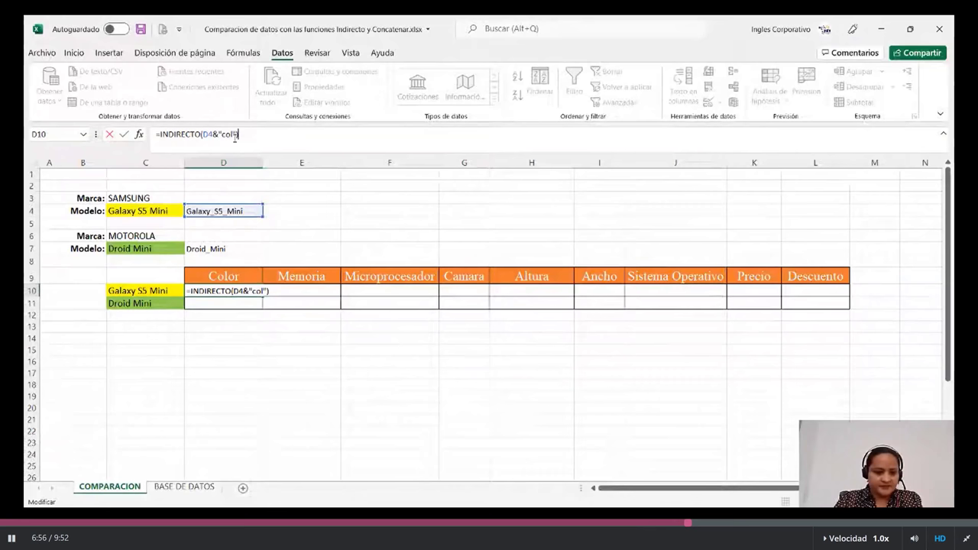
pyautogui.press('Return')
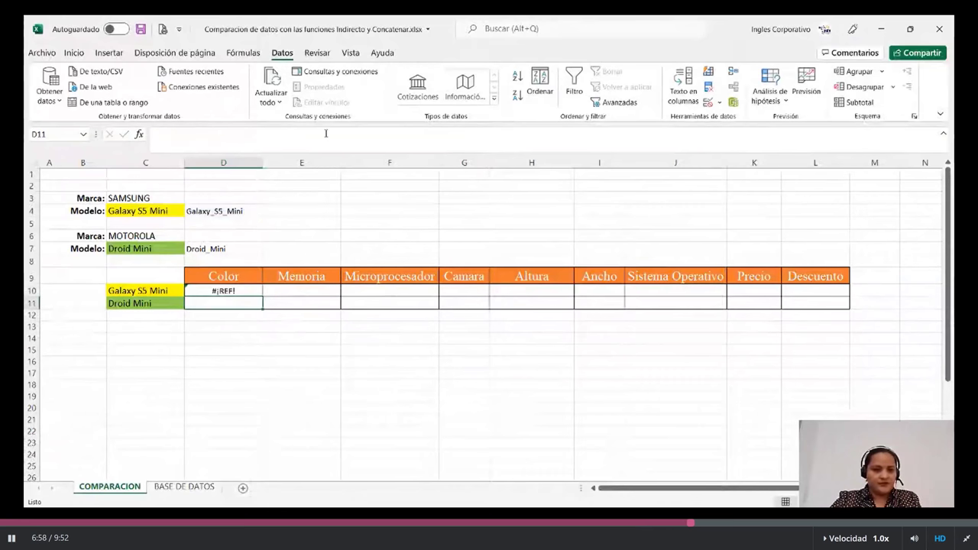
# Correct the text suffix in D10's formula to "_col" so that it reads =INDIRECTO(D4&"_col")
pyautogui.click(237, 291)
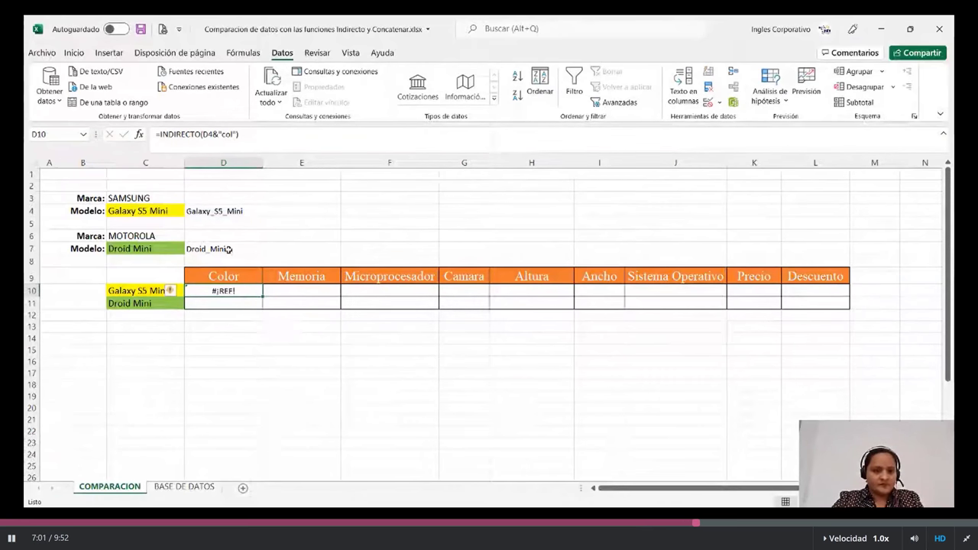
pyautogui.click(220, 135)
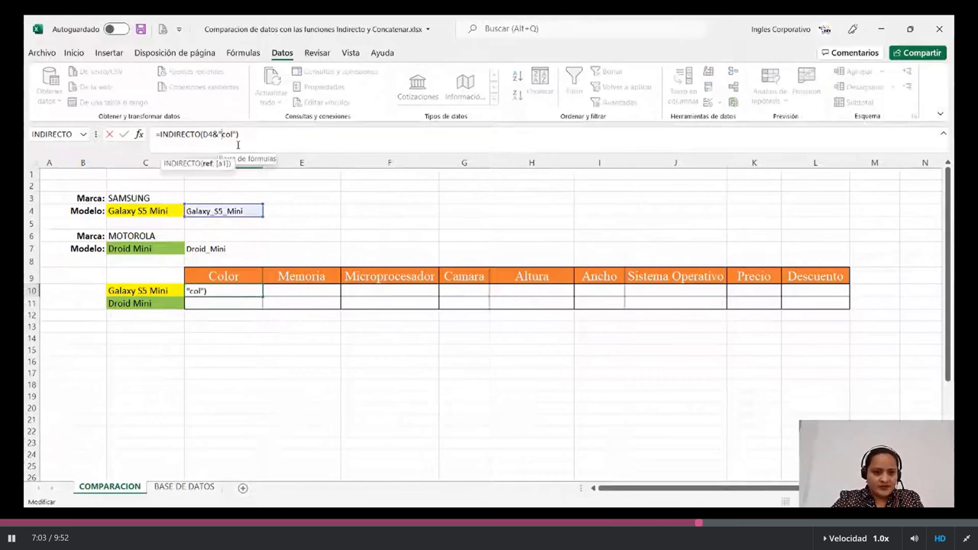
pyautogui.write('_')
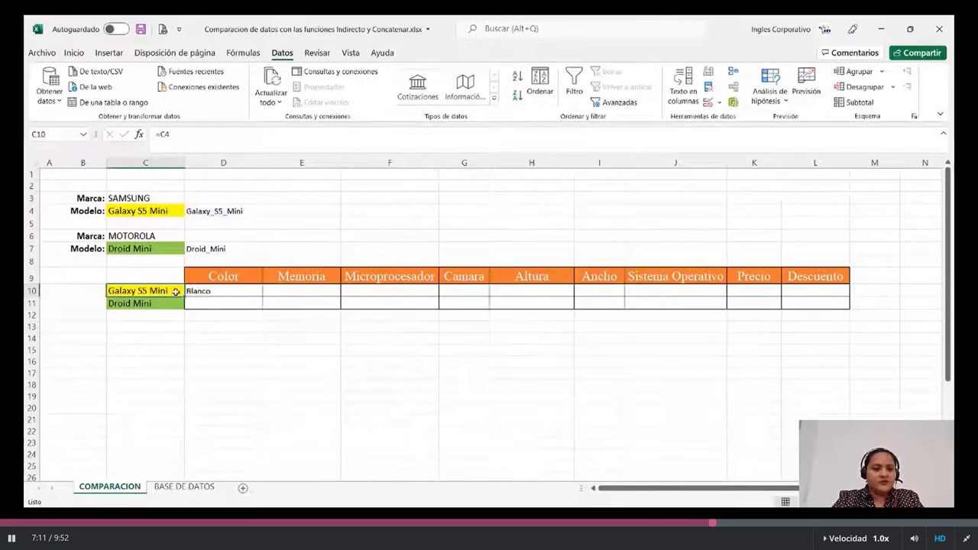
# Enter =INDIRECTO(D7&"_col") in D11 to look up the Droid Mini's color
pyautogui.click(215, 302)
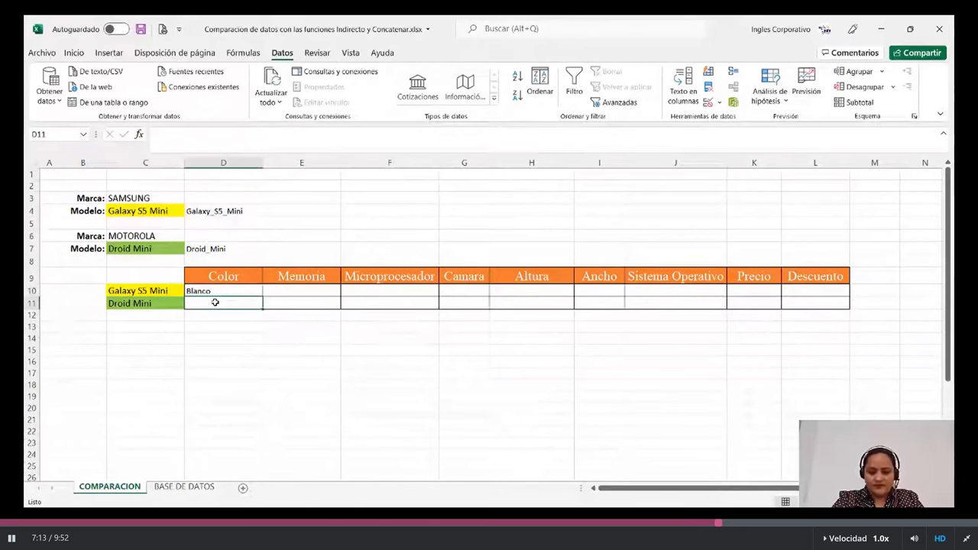
pyautogui.write('=ind')
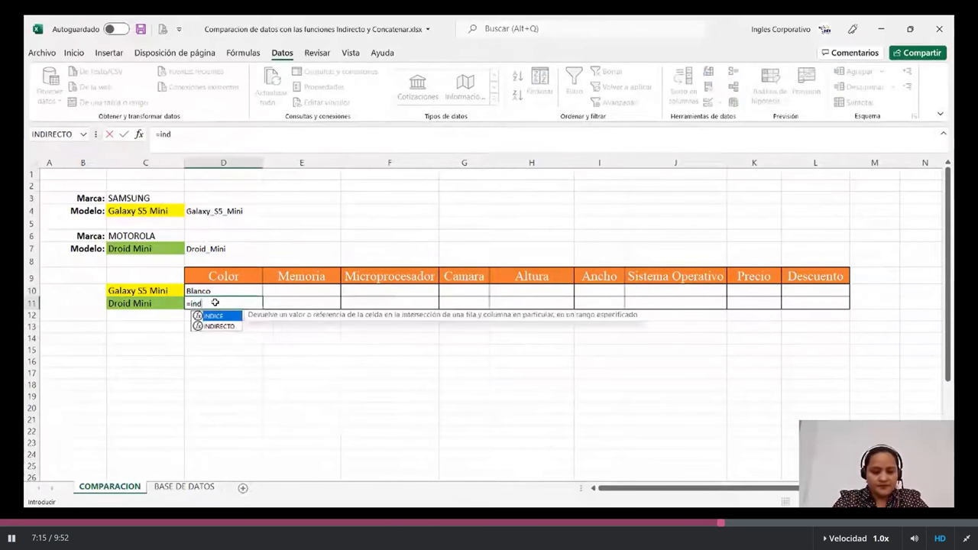
pyautogui.write('irecto')
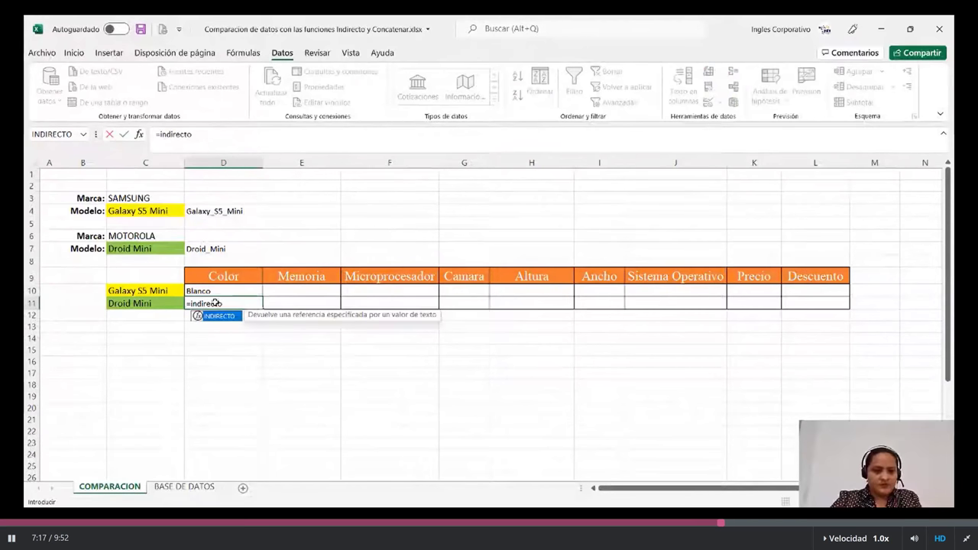
pyautogui.press('Tab')
pyautogui.click(223, 248)
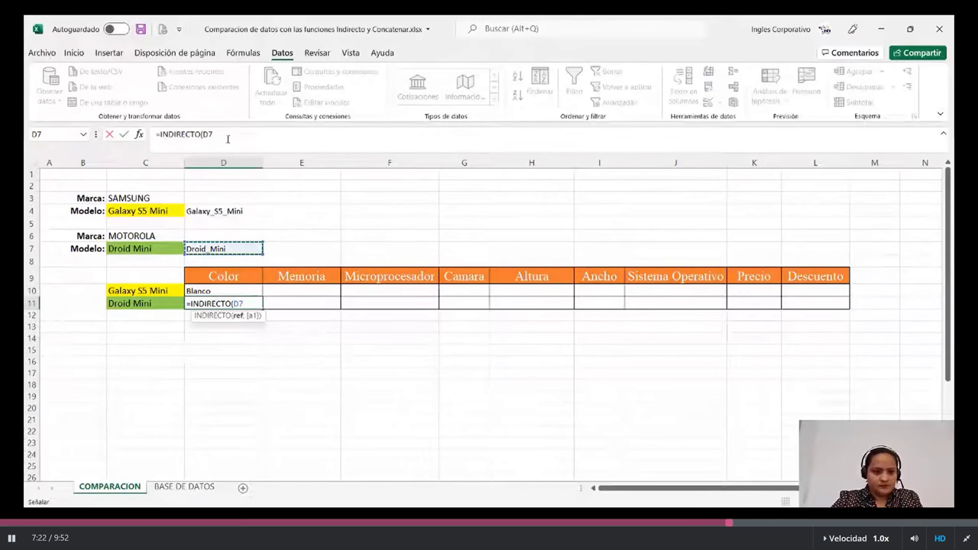
pyautogui.click(228, 137)
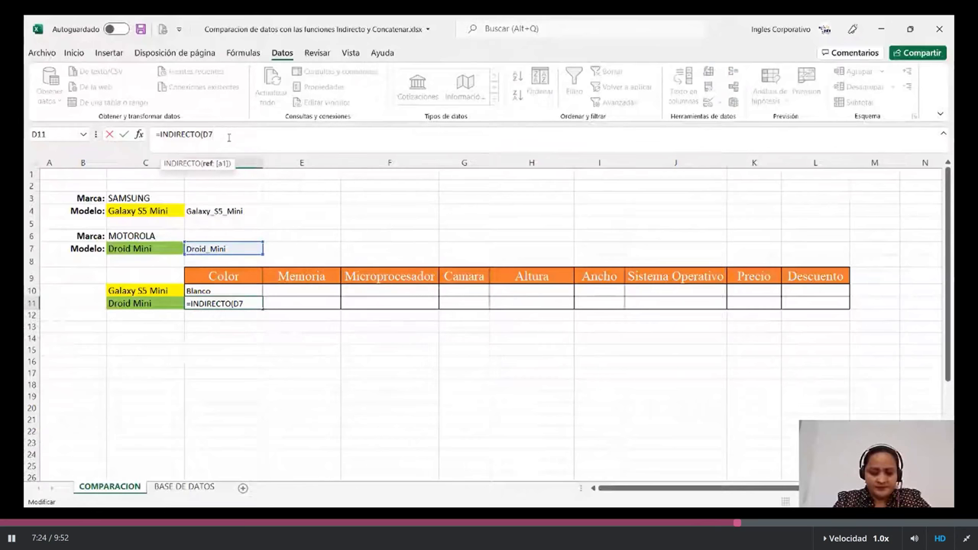
pyautogui.write('&')
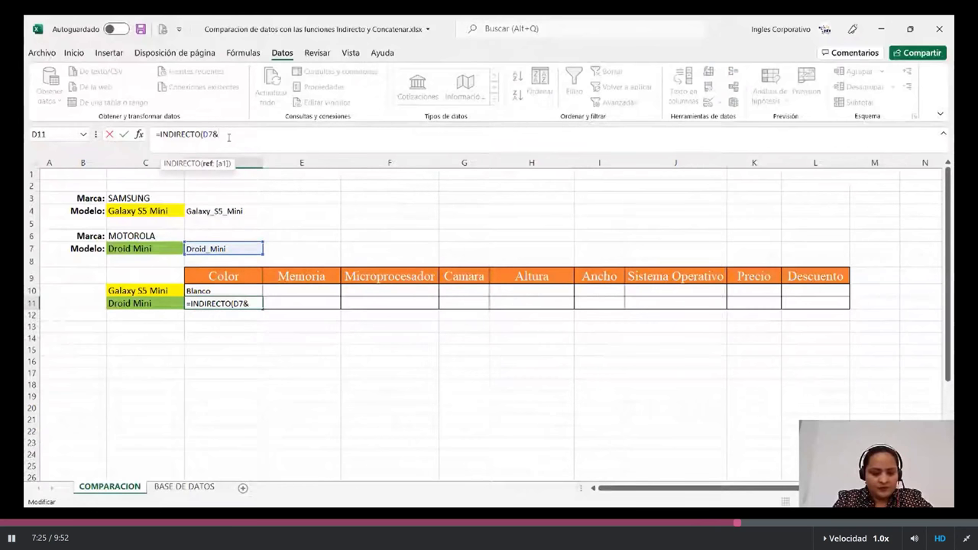
pyautogui.write('"')
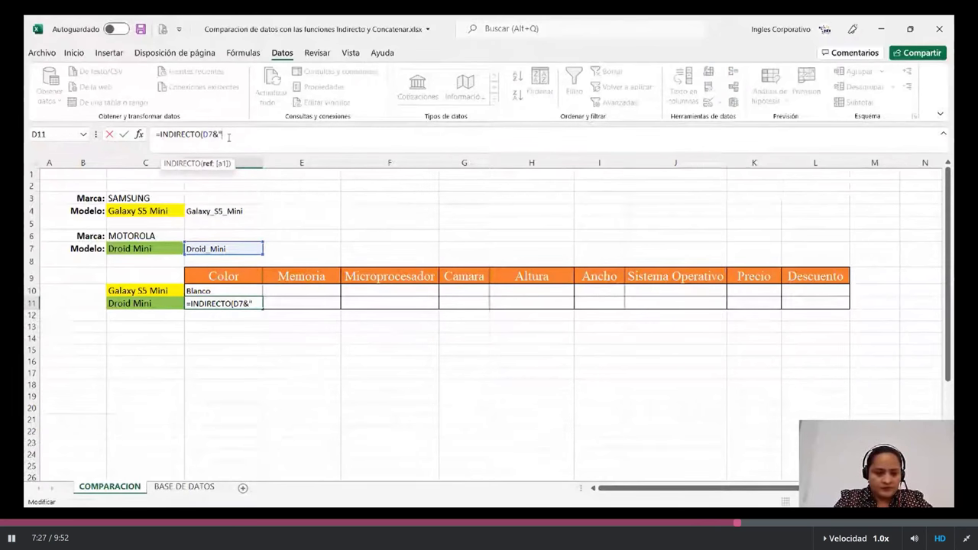
pyautogui.write('_')
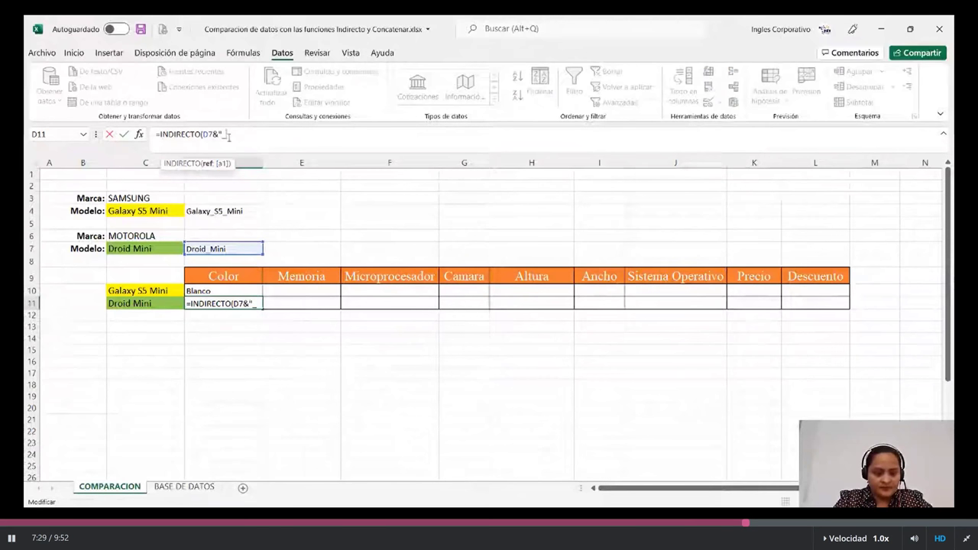
pyautogui.write('col"')
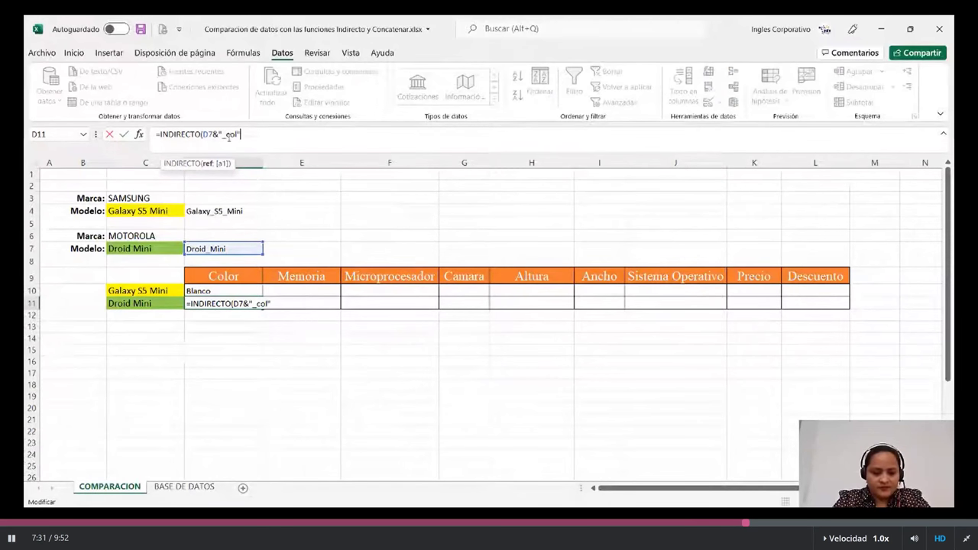
pyautogui.write(')')
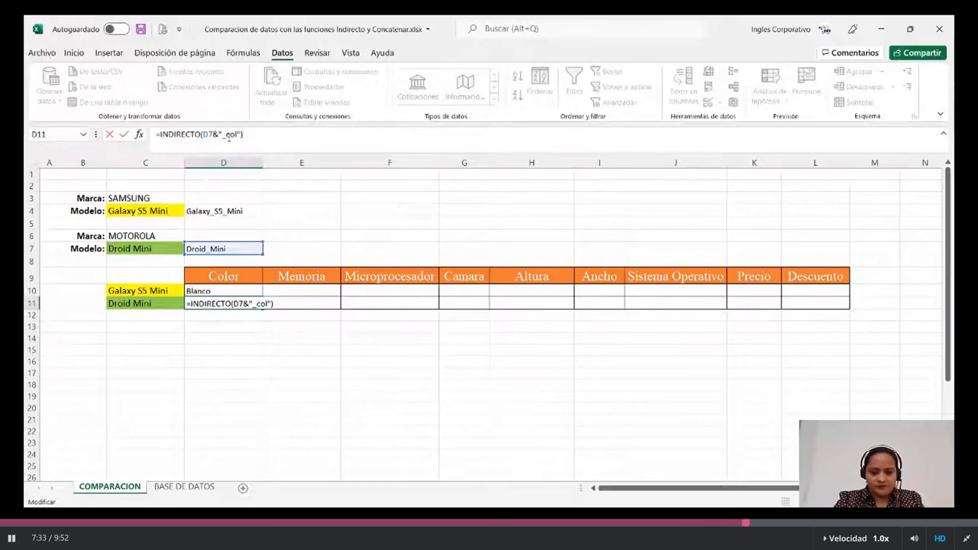
pyautogui.press('Return')
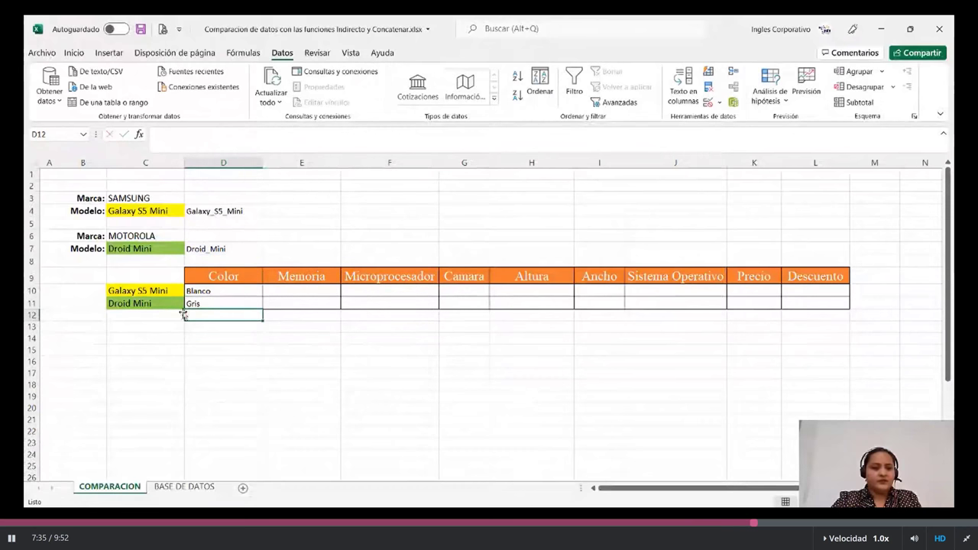
pyautogui.click(159, 303)
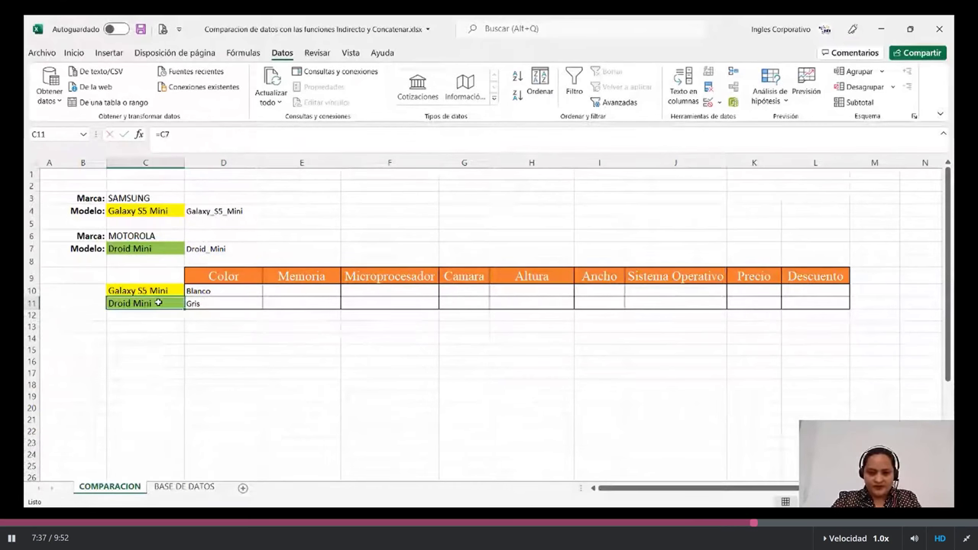
pyautogui.click(305, 289)
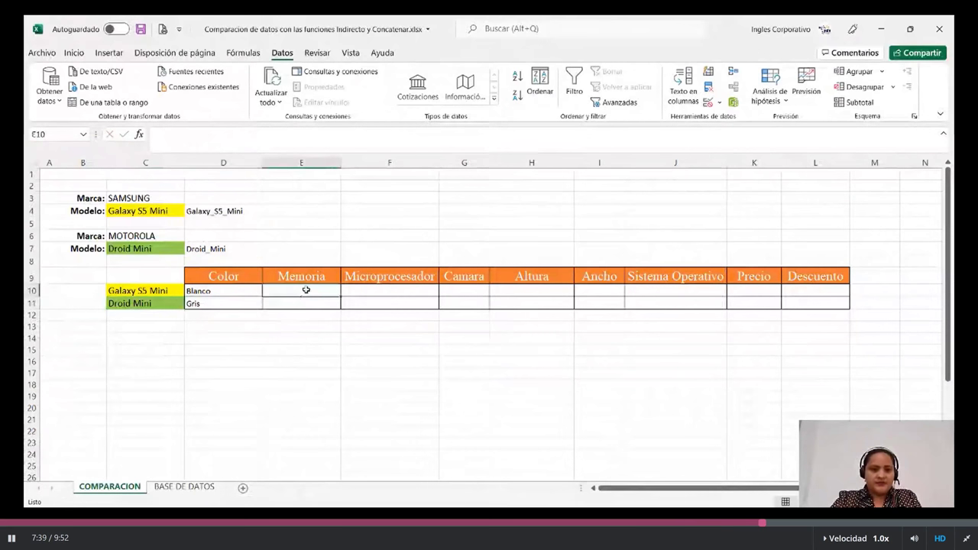
pyautogui.click(389, 303)
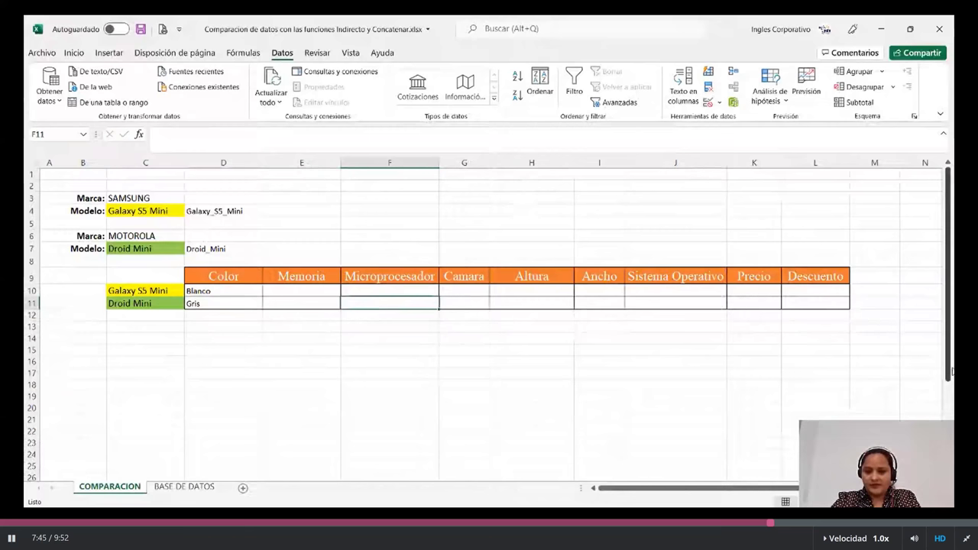
# Enter an INDIRECTO formula in K10 that joins D4 with "_pre" to look up the Galaxy S5 Mini's price
pyautogui.moveTo(947, 374); pyautogui.dragTo(946, 379)
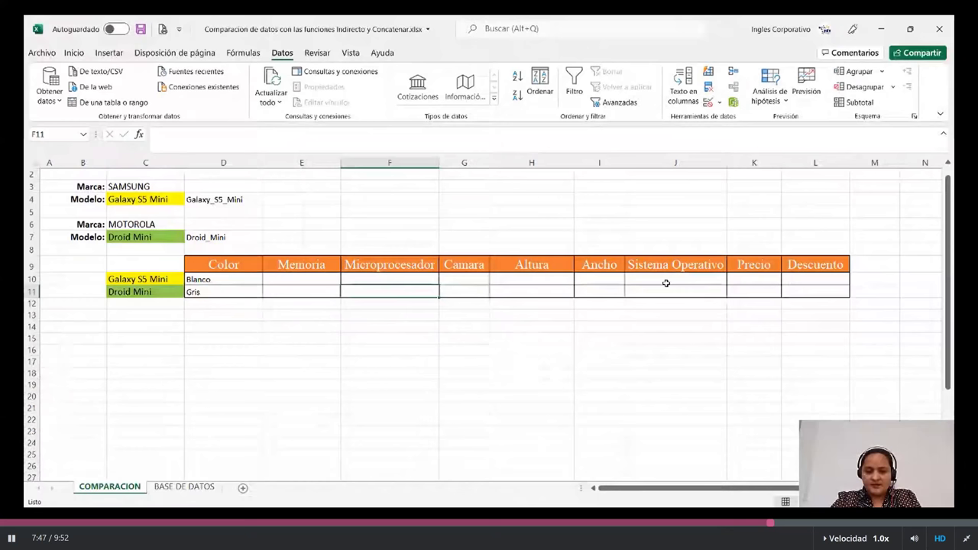
pyautogui.click(740, 277)
pyautogui.write('=')
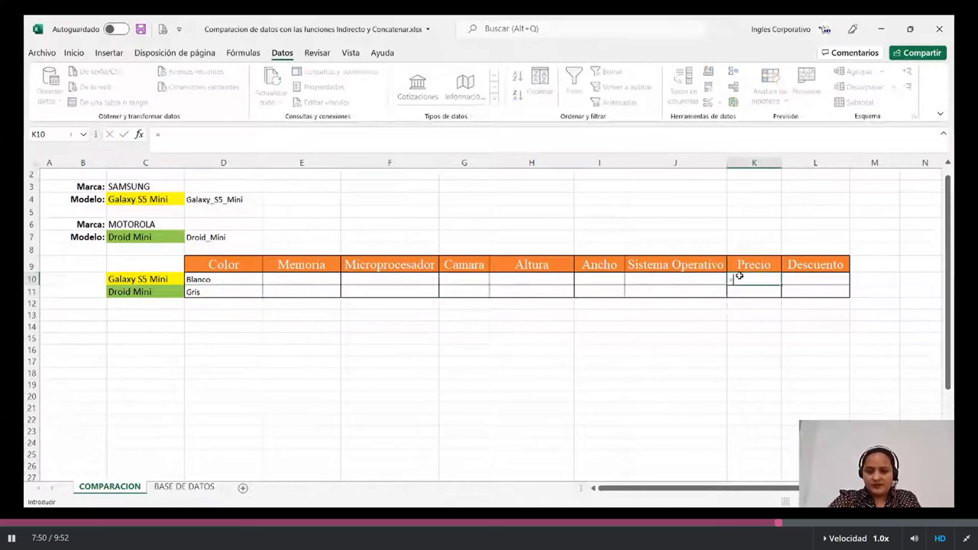
pyautogui.write('indire')
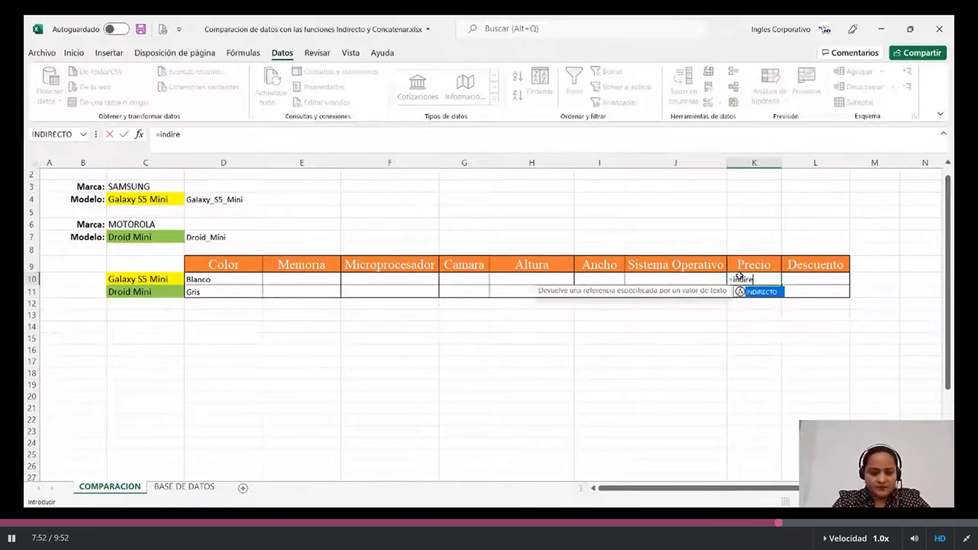
pyautogui.write('cto')
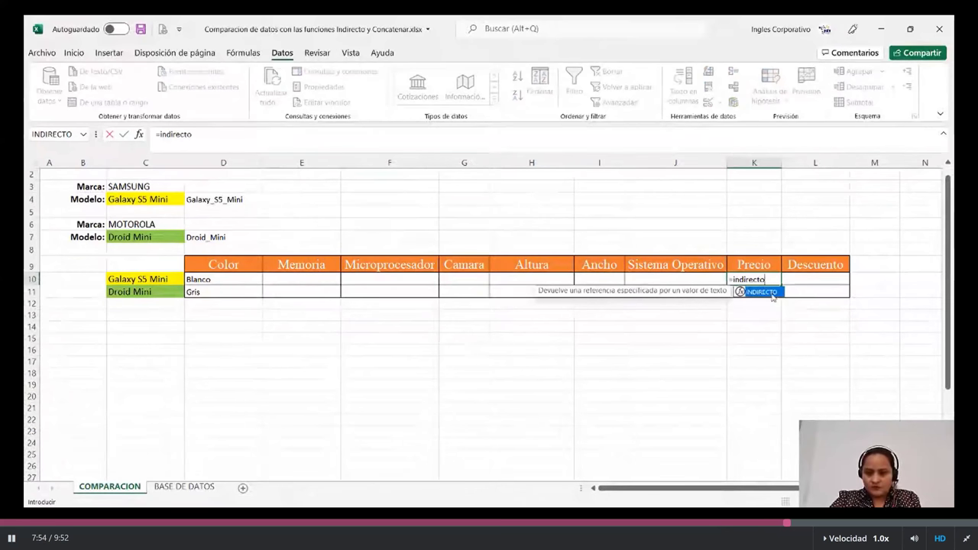
pyautogui.doubleClick(773, 292)
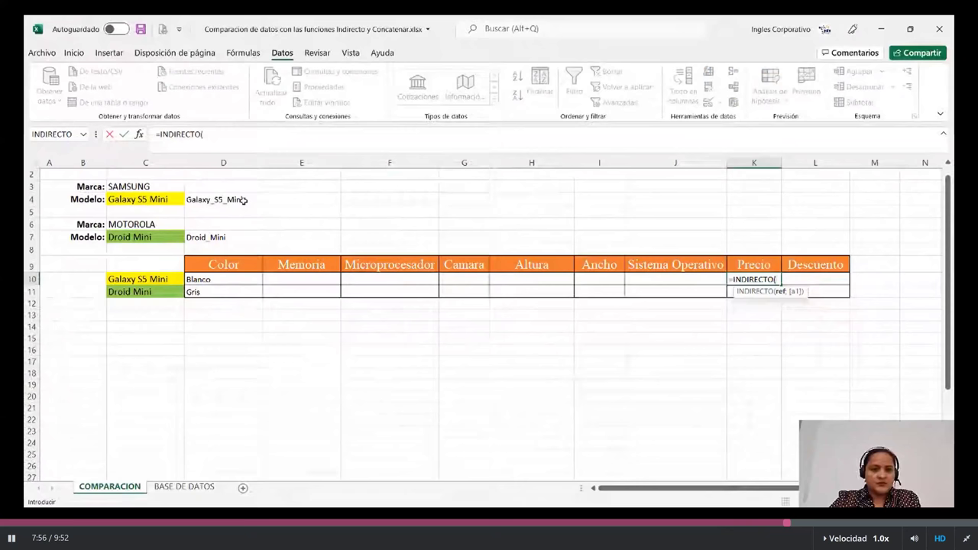
pyautogui.click(243, 201)
pyautogui.write('&')
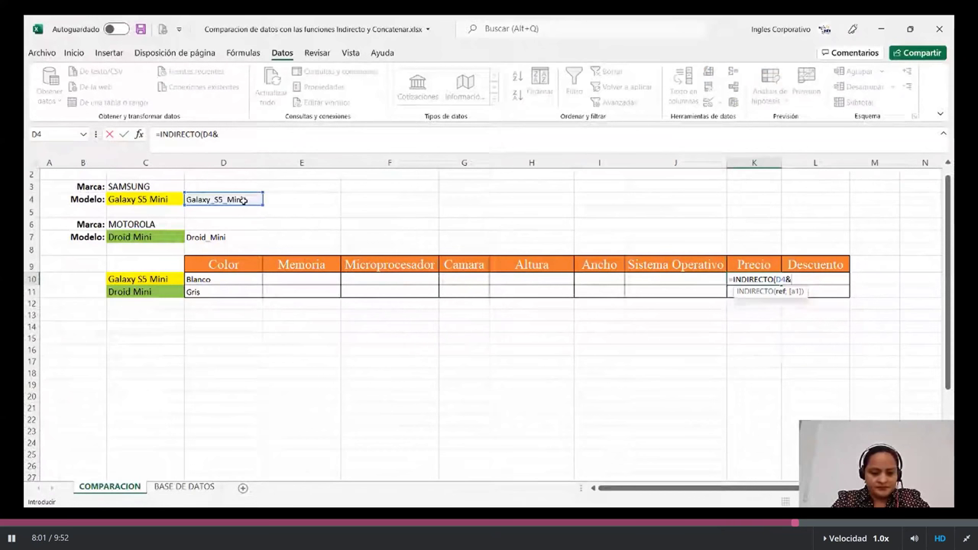
pyautogui.write('"')
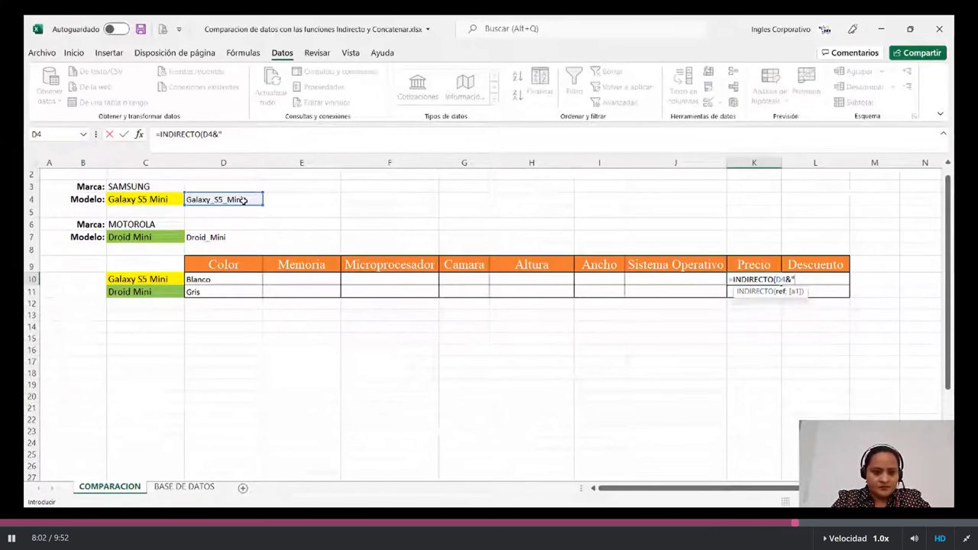
pyautogui.write('_pre')
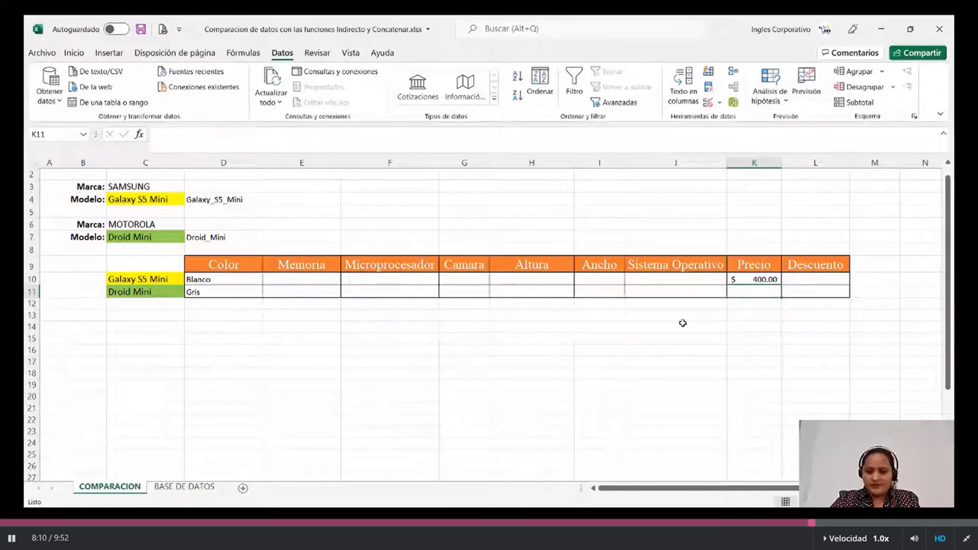
# Enter =INDIRECTO(D7&"_") in K11 as the Droid Mini's price lookup
pyautogui.write('=in')
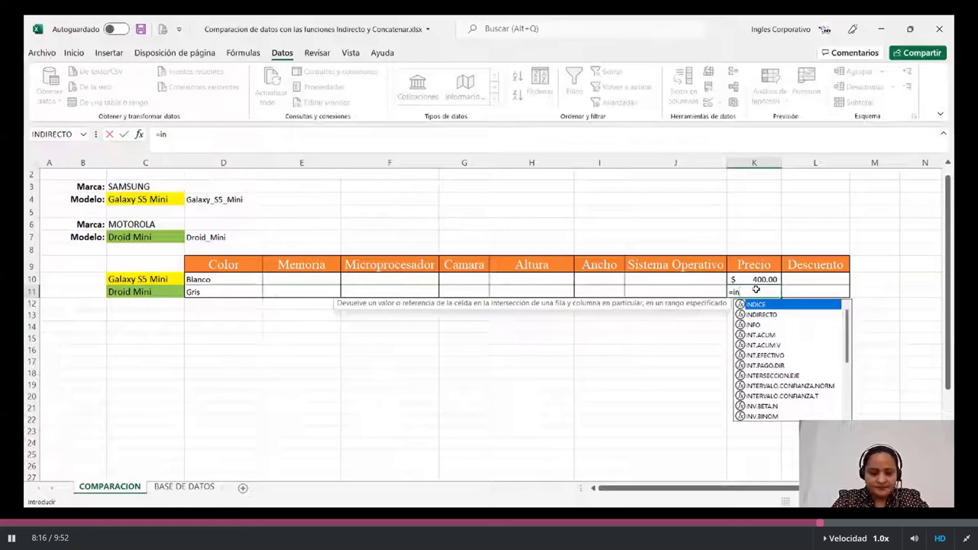
pyautogui.doubleClick(761, 314)
pyautogui.click(223, 237)
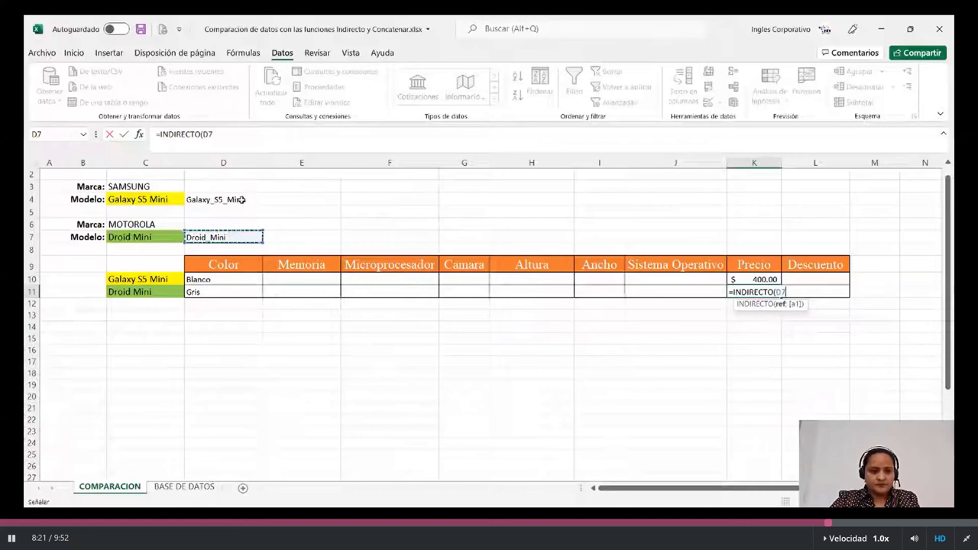
pyautogui.click(243, 134)
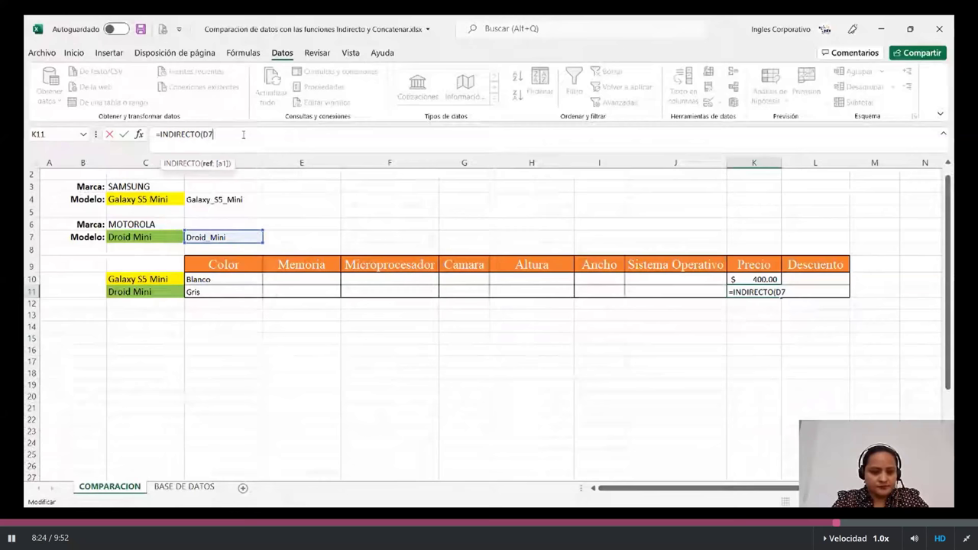
pyautogui.write('&"')
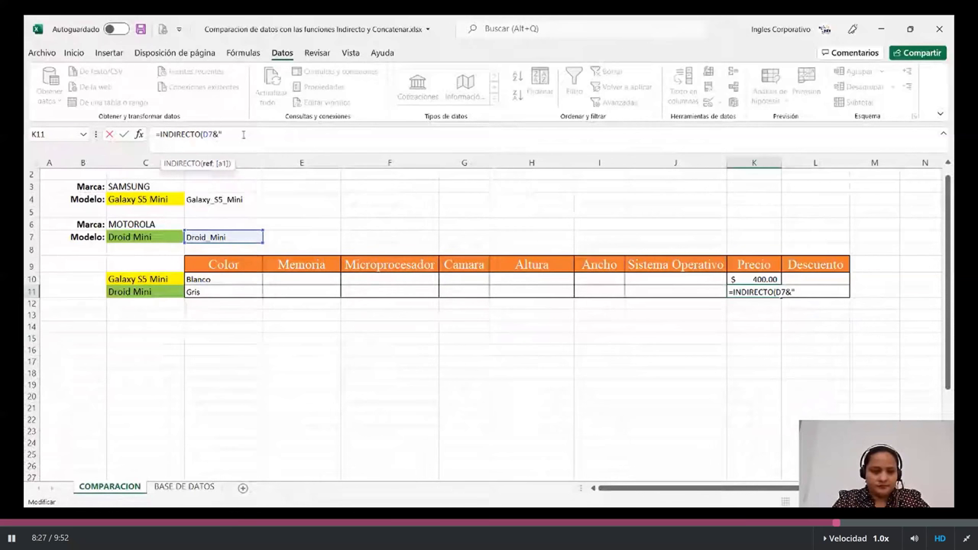
pyautogui.write('_")')
pyautogui.press('Return')
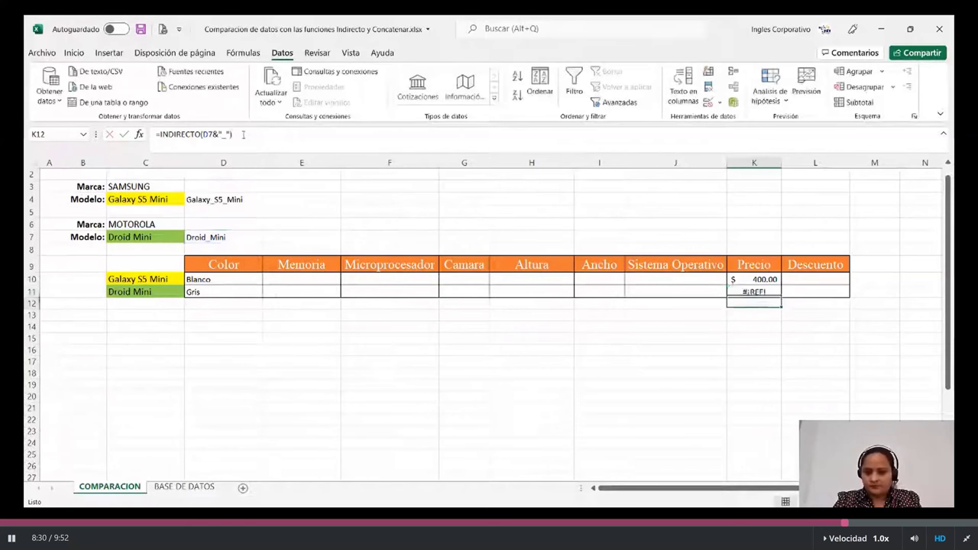
# Complete the text suffix in K11's formula as "_pre" to retrieve the Droid Mini's price
pyautogui.press('Up')
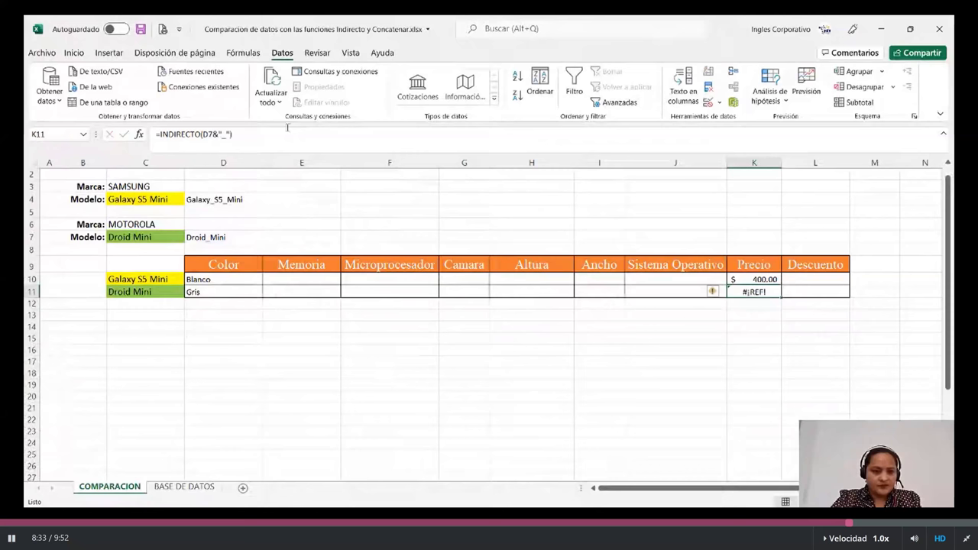
pyautogui.click(231, 144)
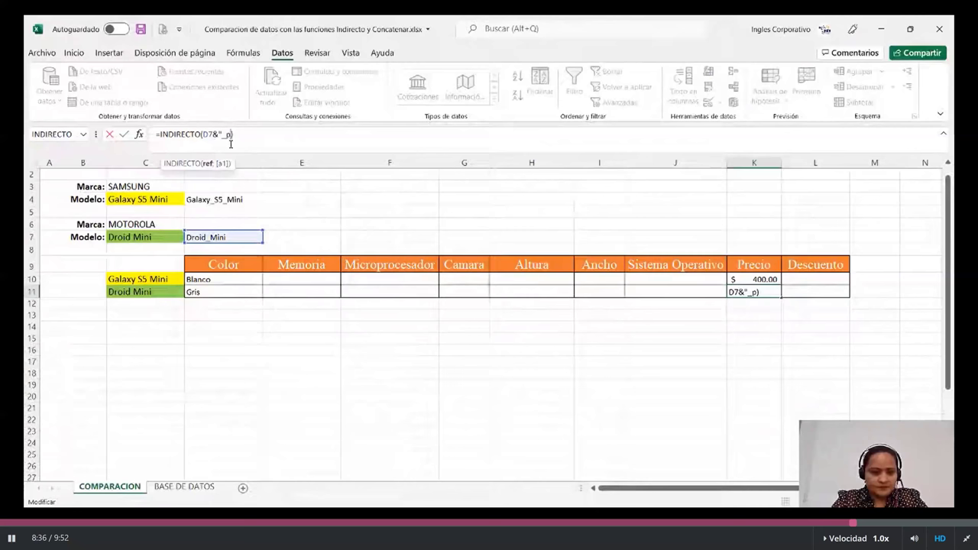
pyautogui.press('Return')
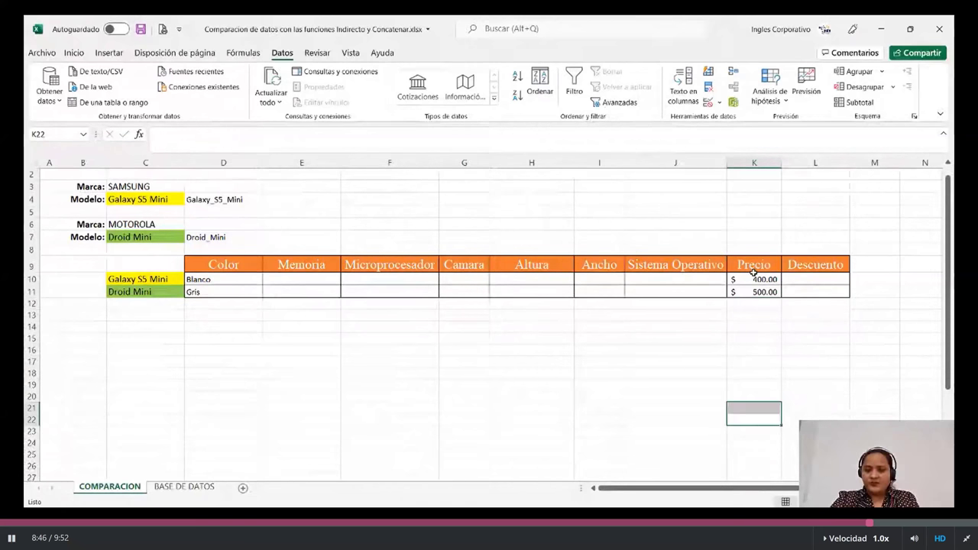
# Insert a clustered column chart of the two prices in K10:K11 and place it below the comparison table
pyautogui.moveTo(754, 275); pyautogui.dragTo(753, 292)
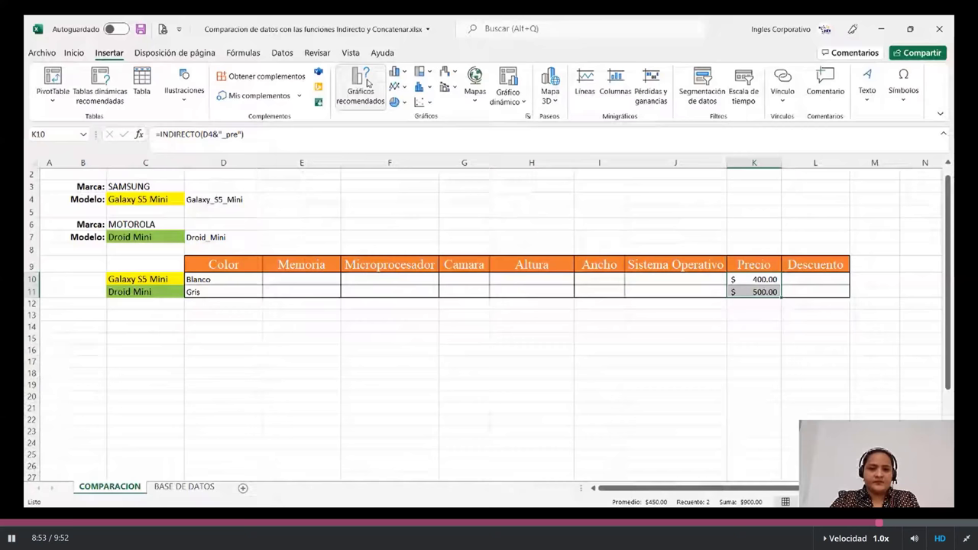
pyautogui.click(368, 83)
pyautogui.click(403, 110)
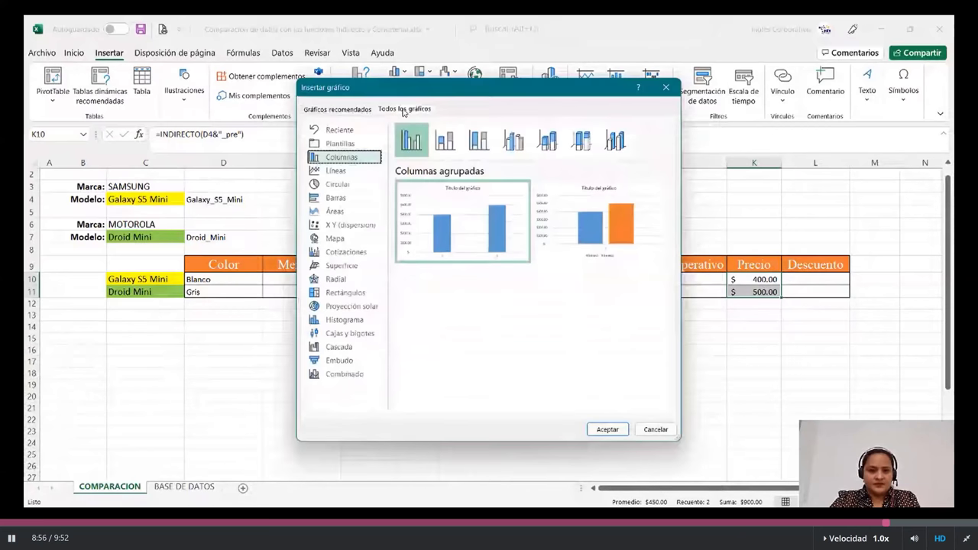
pyautogui.moveTo(580, 202)
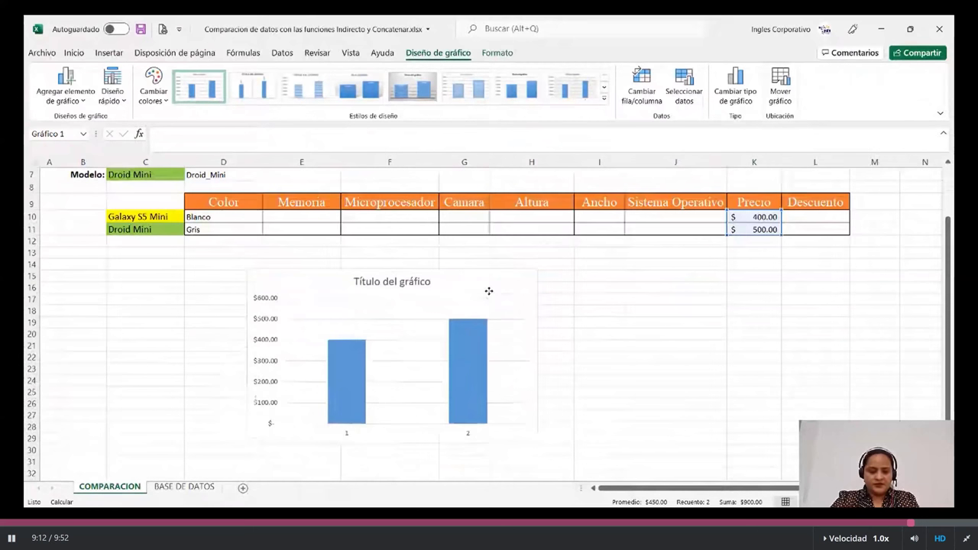
pyautogui.click(489, 291)
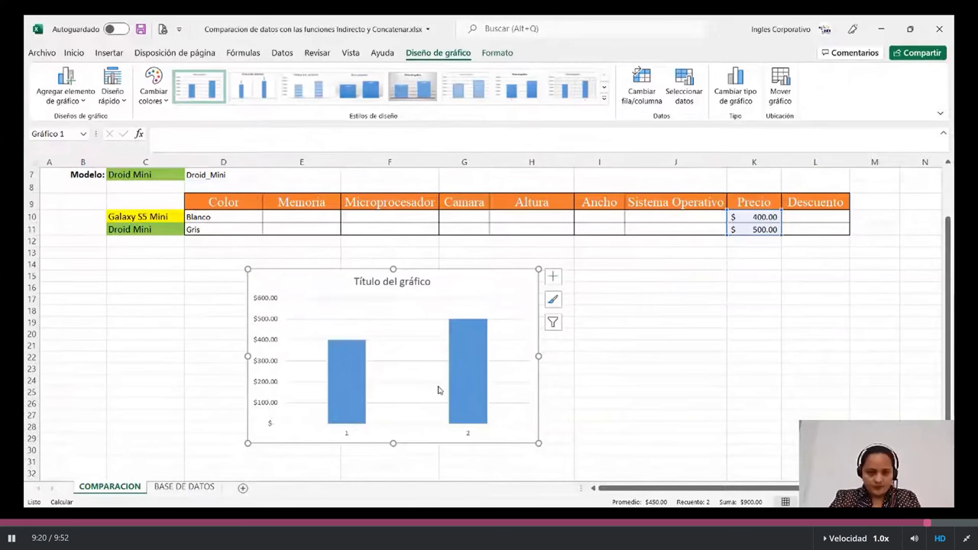
pyautogui.click(556, 380)
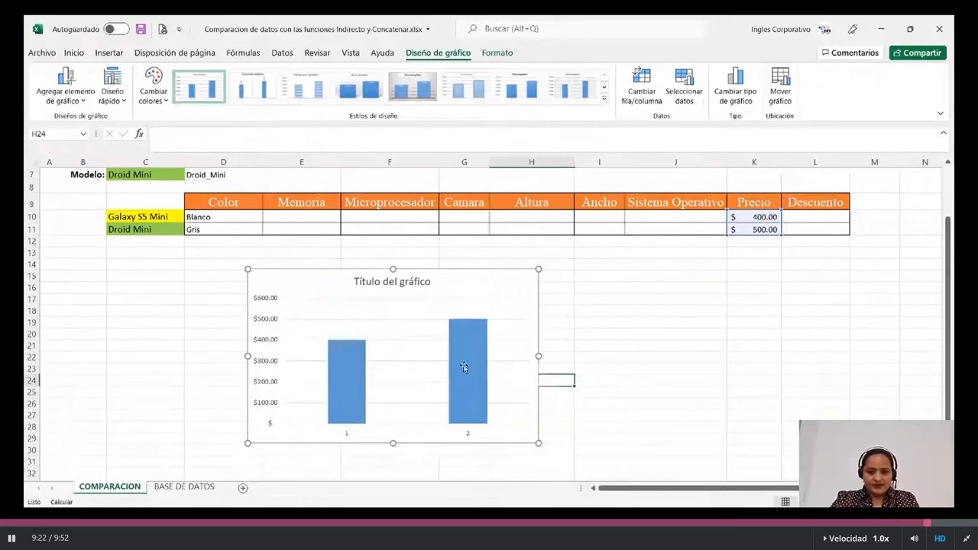
pyautogui.click(464, 367)
# Choose Galaxy J2 as the Samsung model in C4 and Droid Turbo 2 as the Motorola model in C7
pyautogui.scroll(1, 406, 312)
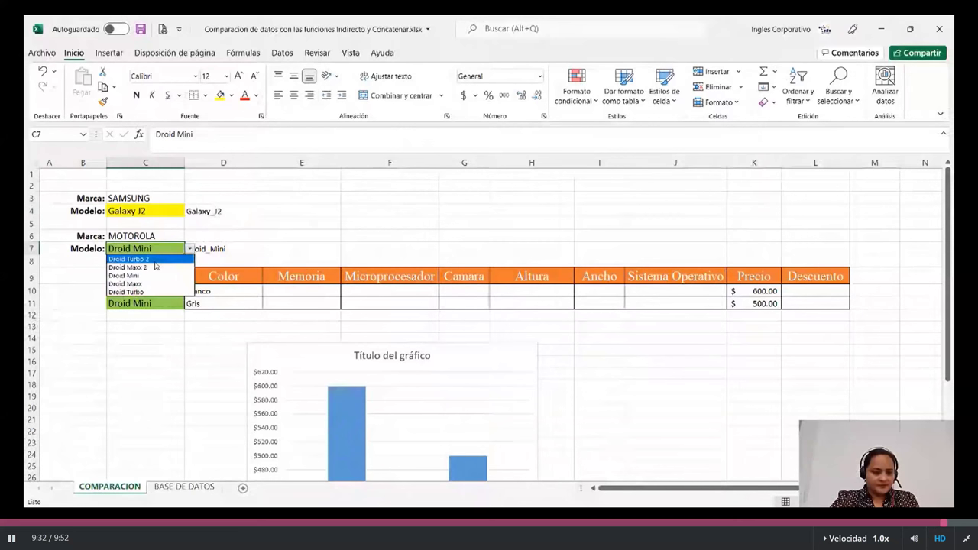
pyautogui.click(153, 260)
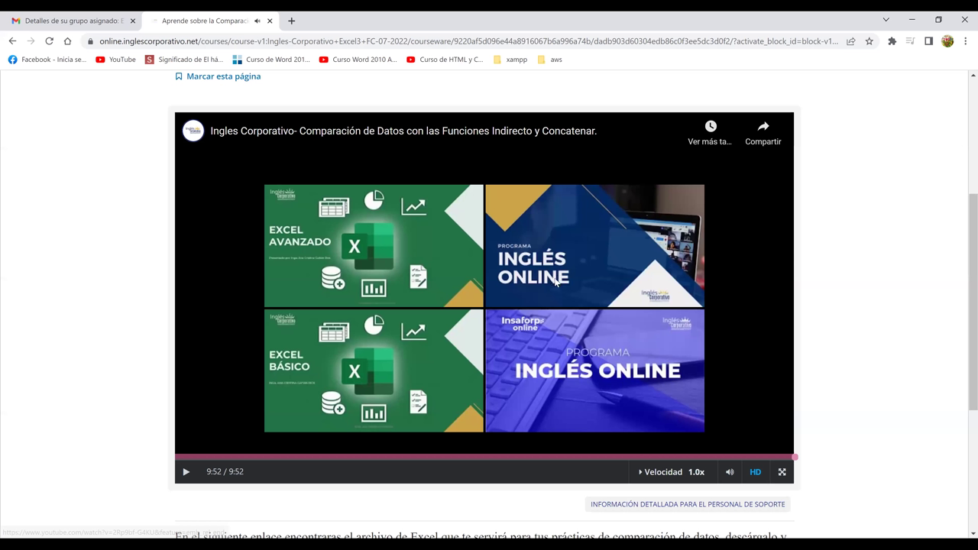
# Switch from the course page to the Excel workbook "limpio Comparacion_de_datos_con_las_funciones_Indirecto_y_Concatenar.xlsx"
pyautogui.scroll(3, 355, 197)
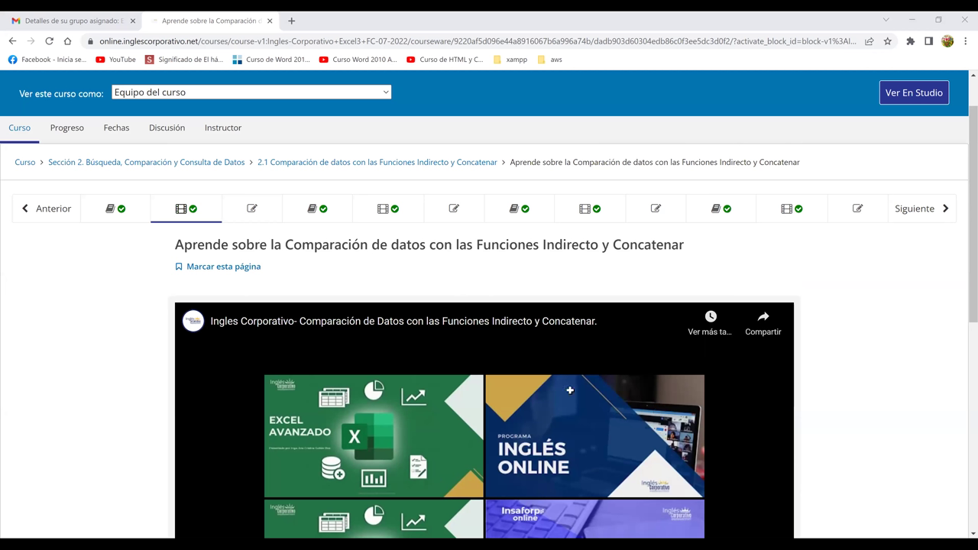
pyautogui.hotkey('alt', 'Tab')
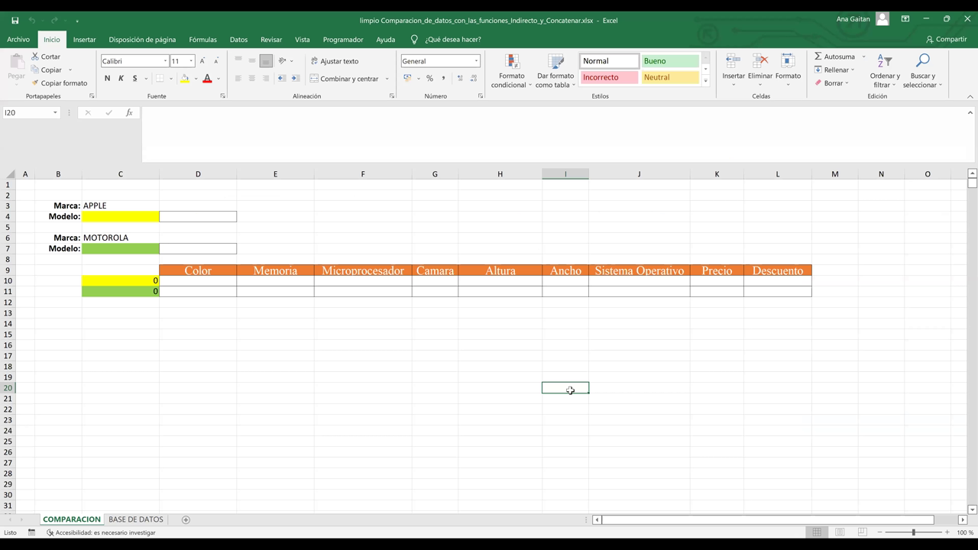
pyautogui.click(539, 207)
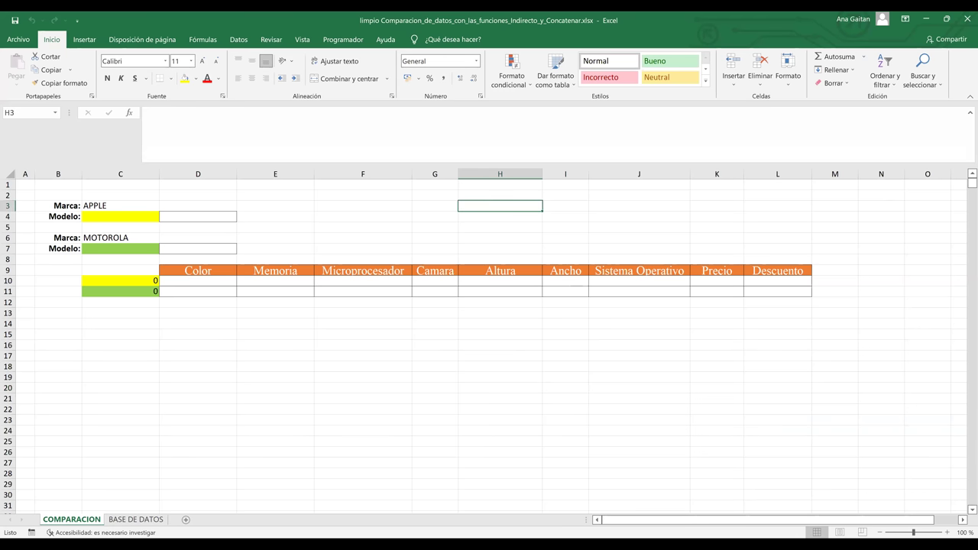
pyautogui.click(568, 394)
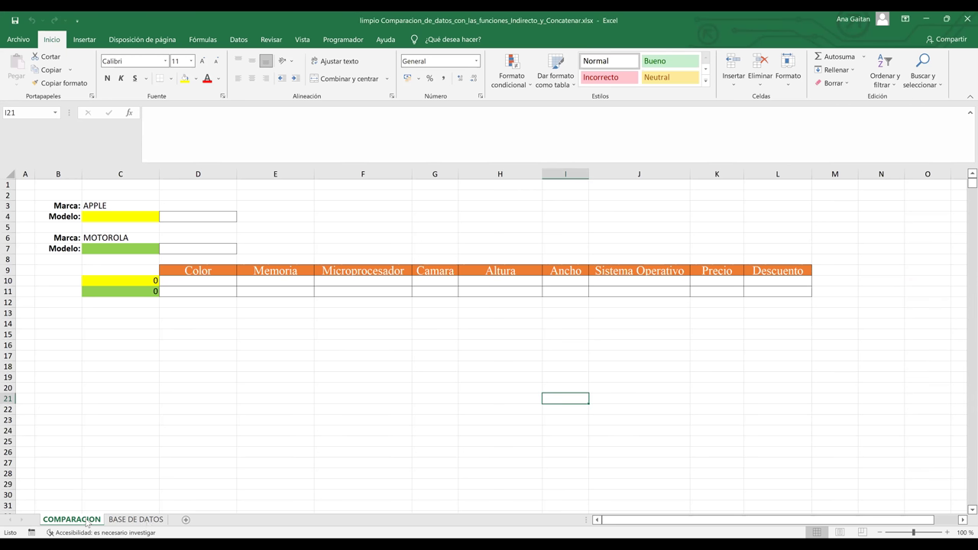
pyautogui.click(417, 384)
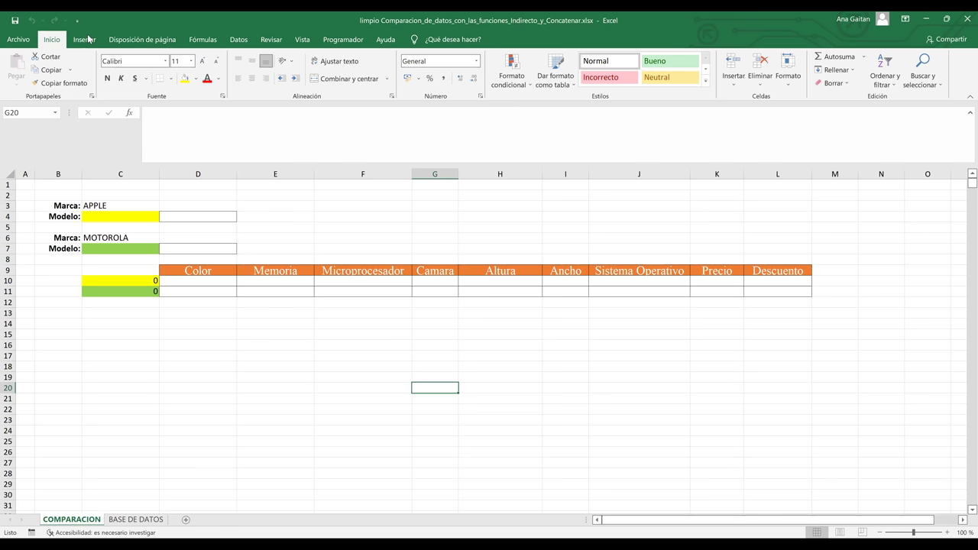
# Review the workbook's full list of defined names in the Name Manager, then close it
pyautogui.click(370, 238)
pyautogui.click(203, 39)
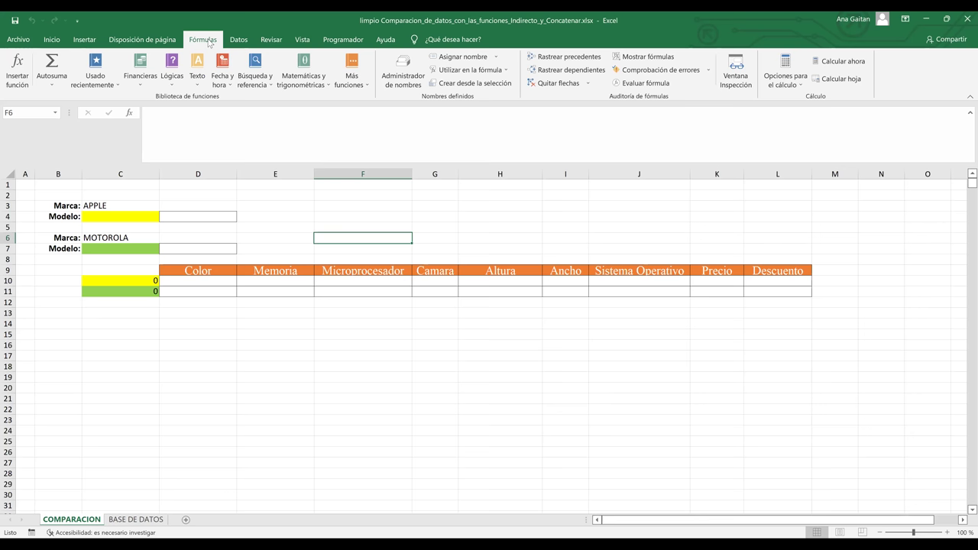
pyautogui.click(416, 82)
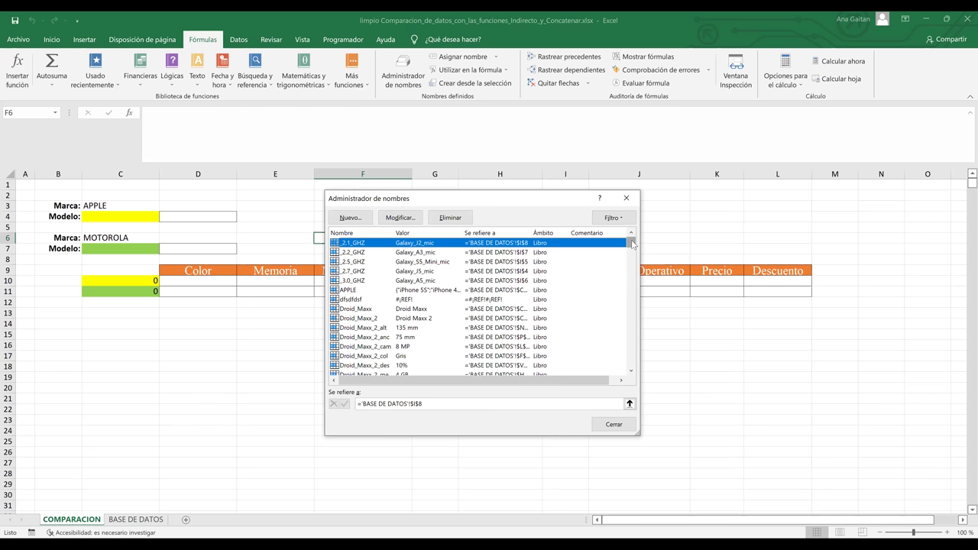
pyautogui.scroll(-10, 631, 255)
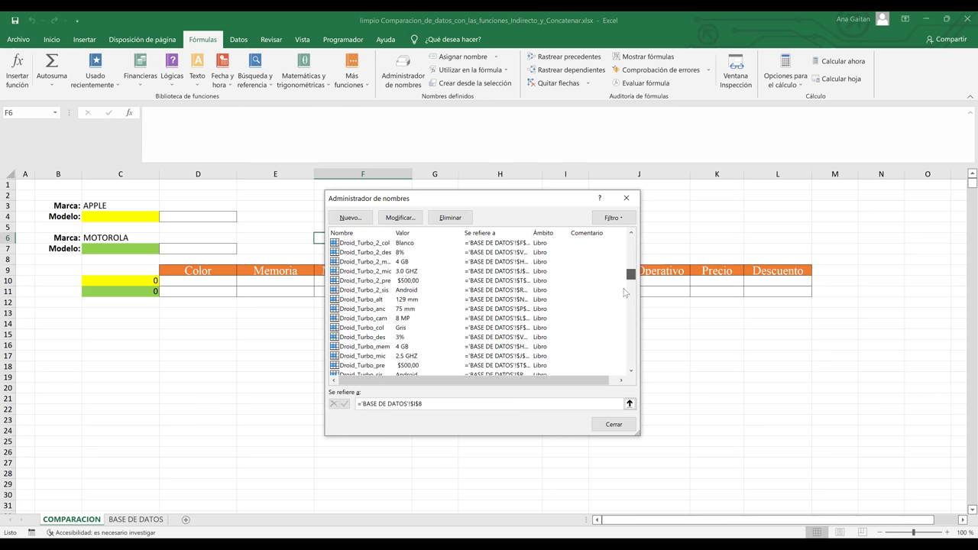
pyautogui.scroll(-10, 624, 314)
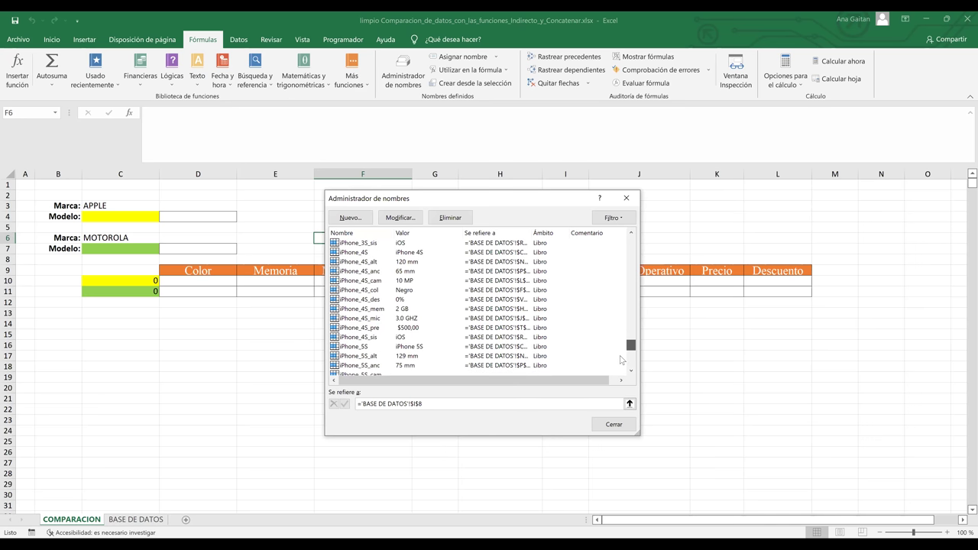
pyautogui.scroll(-5, 622, 367)
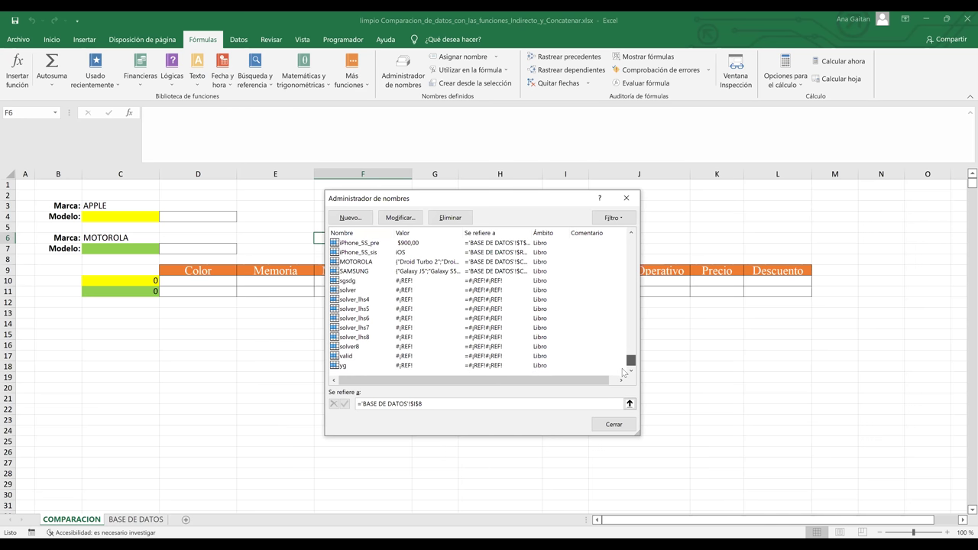
pyautogui.click(615, 425)
# On the BASE DE DATOS sheet, examine how row 4 builds the Galaxy J5's underscore name and color name
pyautogui.click(135, 519)
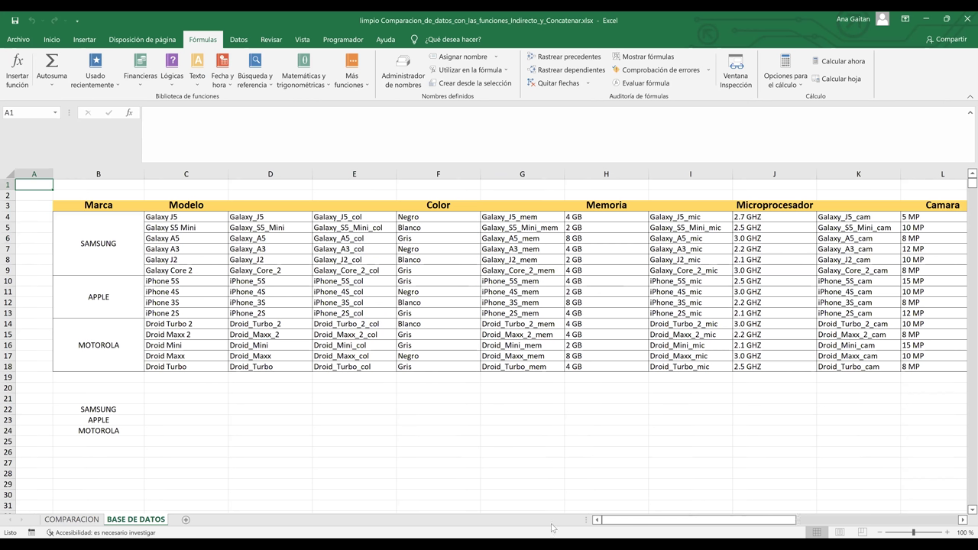
pyautogui.click(353, 387)
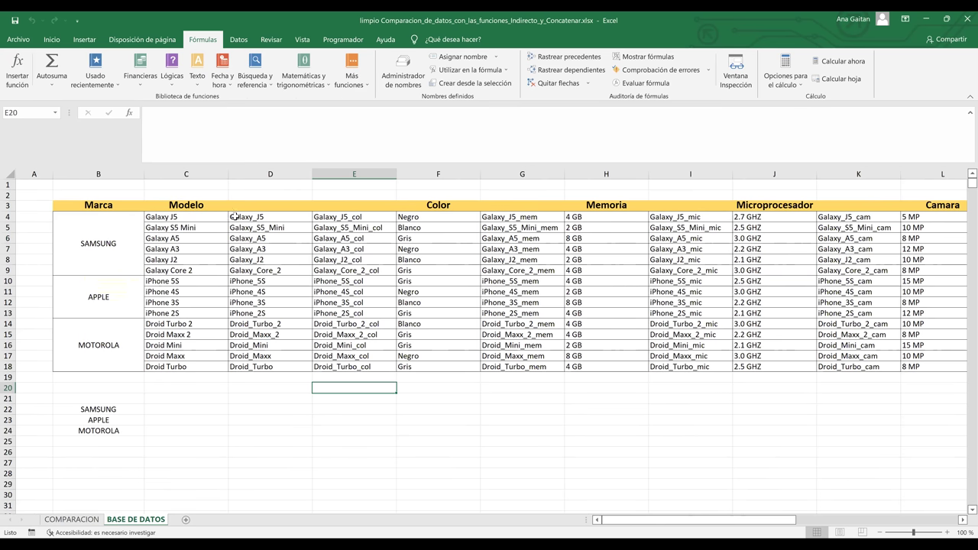
pyautogui.click(269, 174)
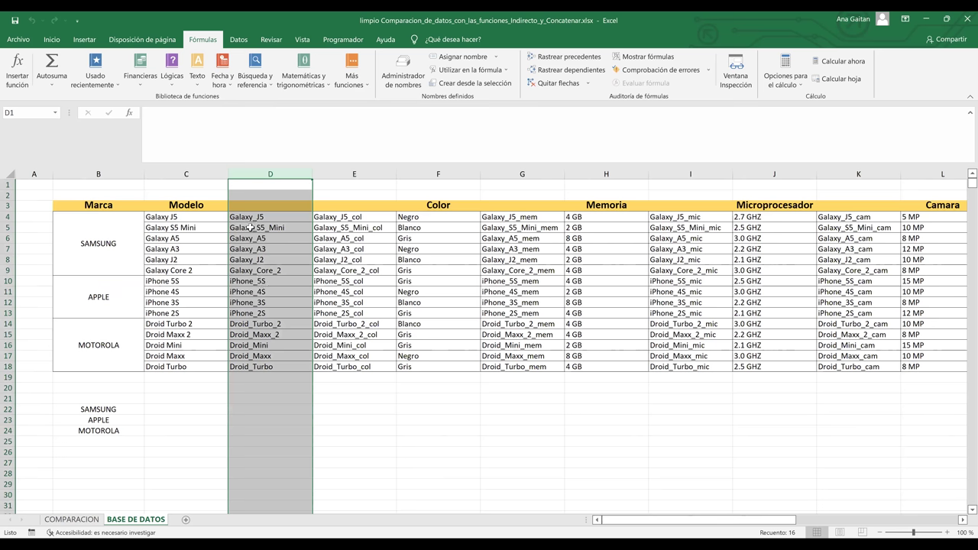
pyautogui.click(252, 218)
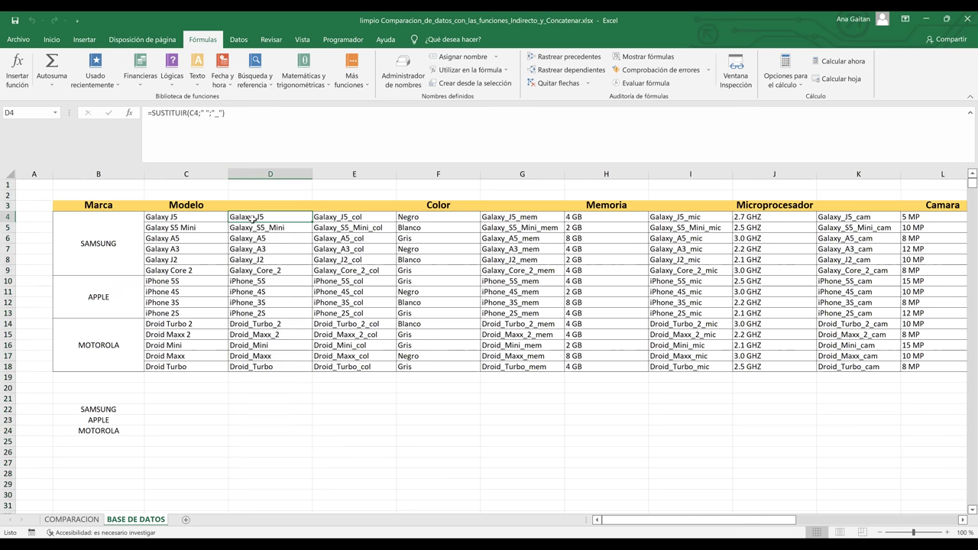
pyautogui.click(189, 221)
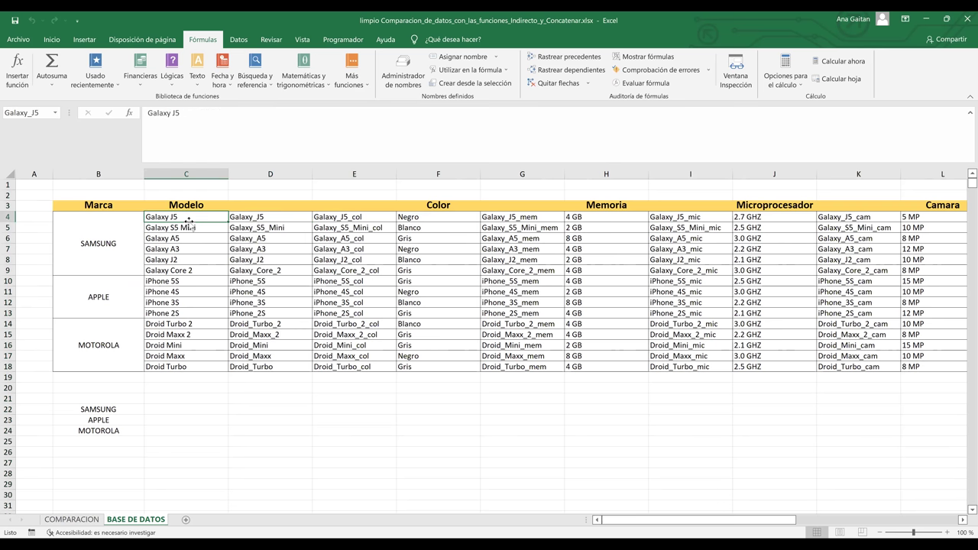
pyautogui.click(367, 219)
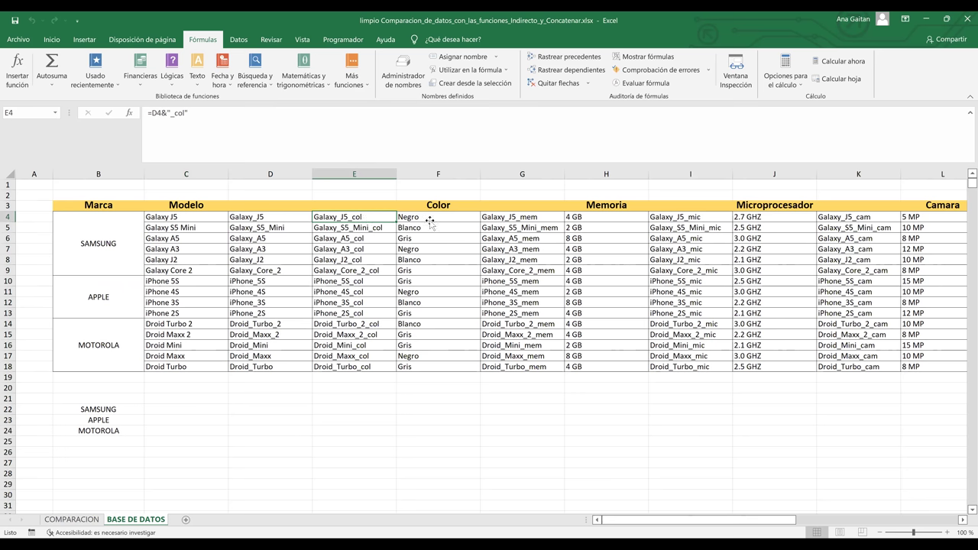
pyautogui.press('Right')
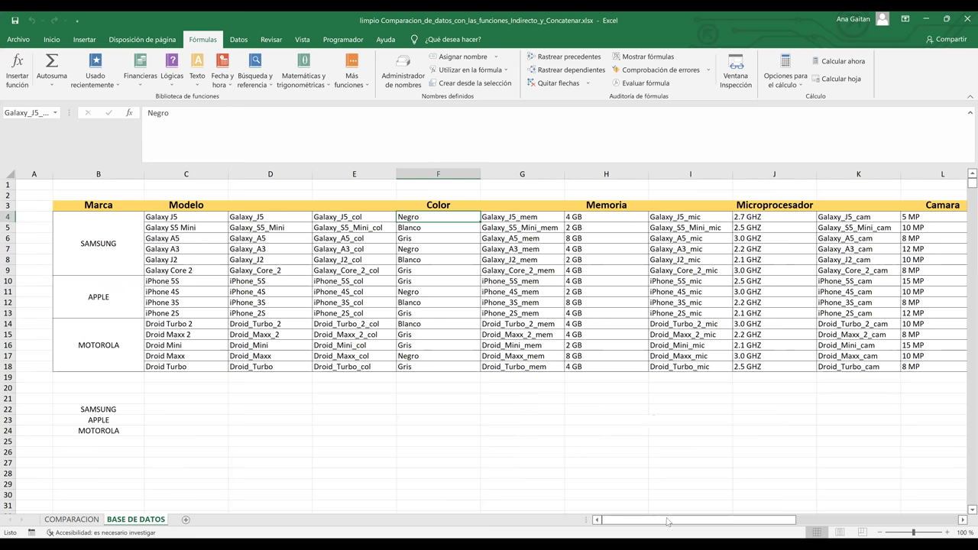
# Look over the remaining feature columns of the phone database, from Memoria through Descuento
pyautogui.moveTo(666, 522); pyautogui.dragTo(831, 520)
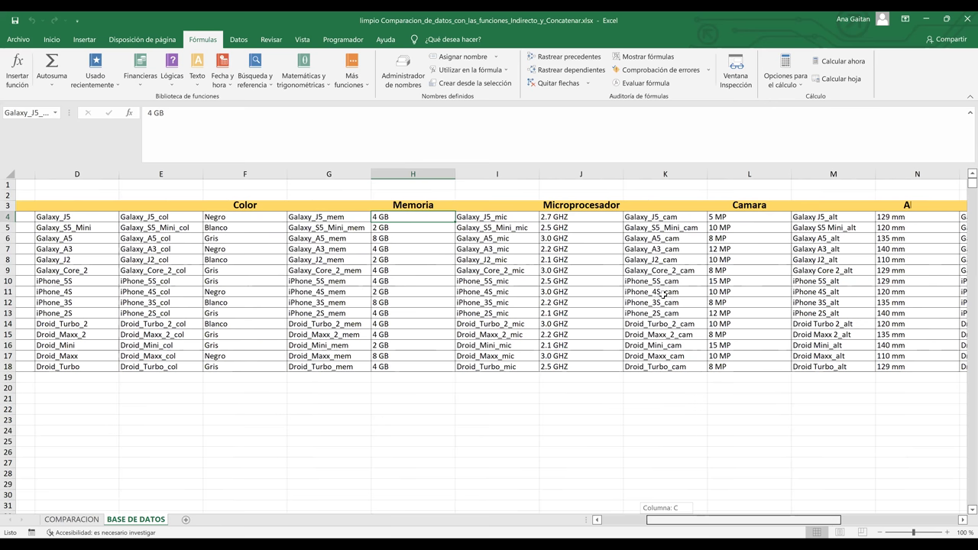
pyautogui.hscroll(3, 661, 295)
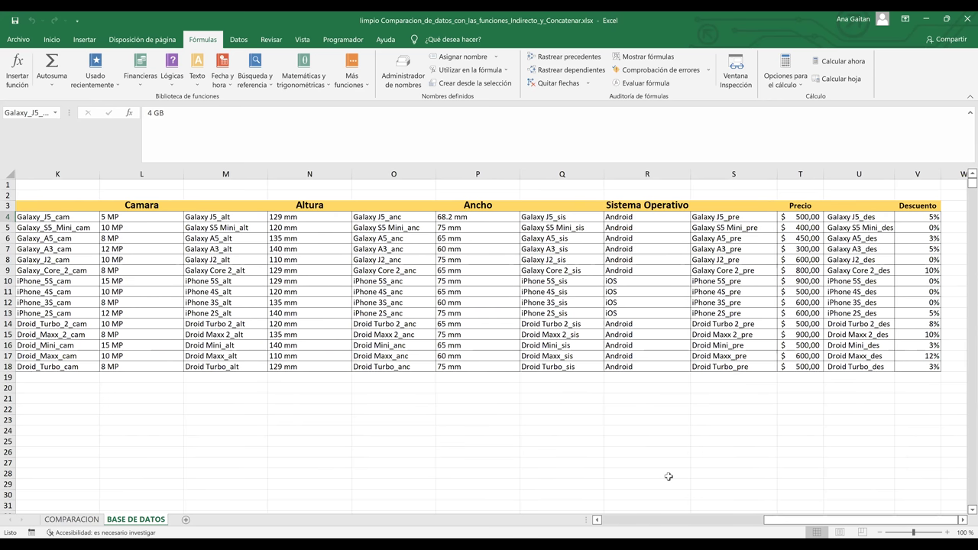
pyautogui.moveTo(784, 525); pyautogui.dragTo(599, 537)
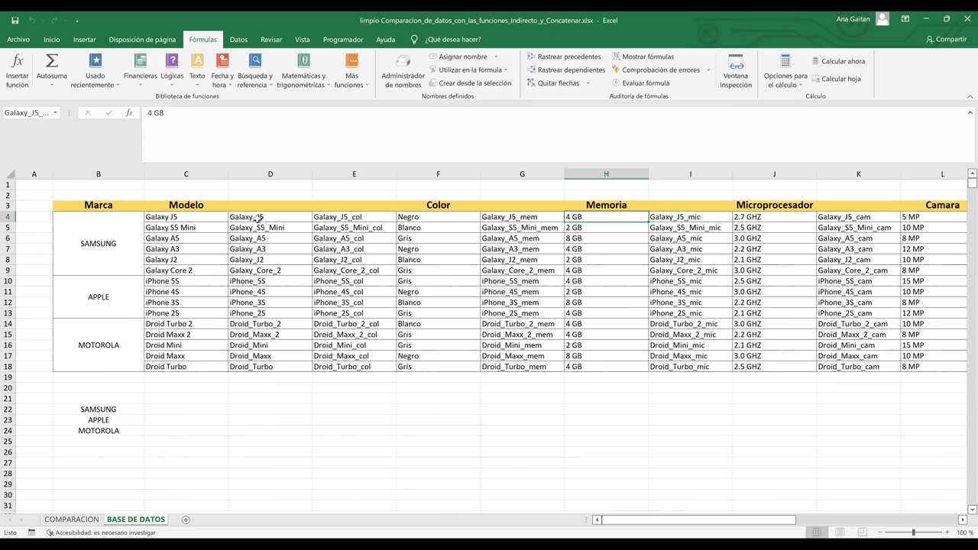
# Delete all the existing defined names from the workbook in the Name Manager and close it
pyautogui.click(257, 218)
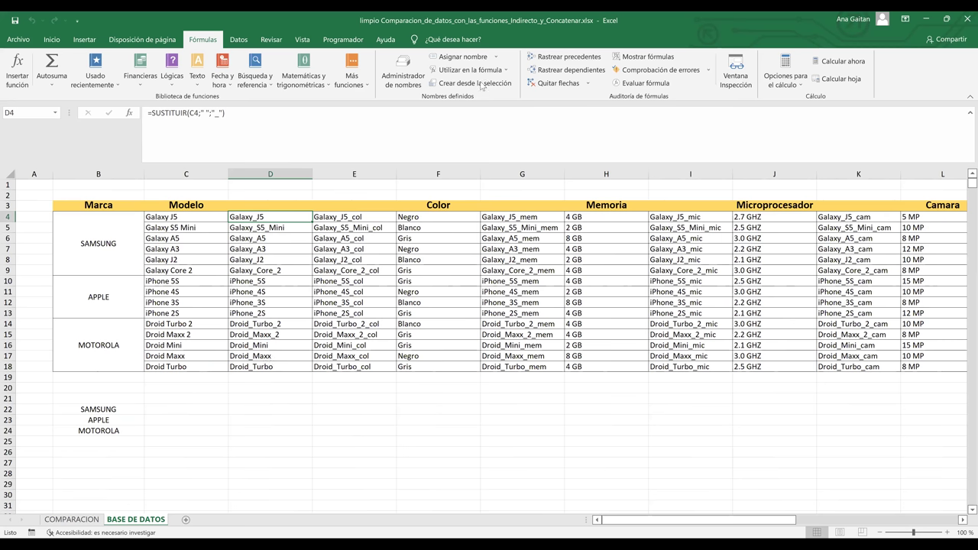
pyautogui.click(365, 337)
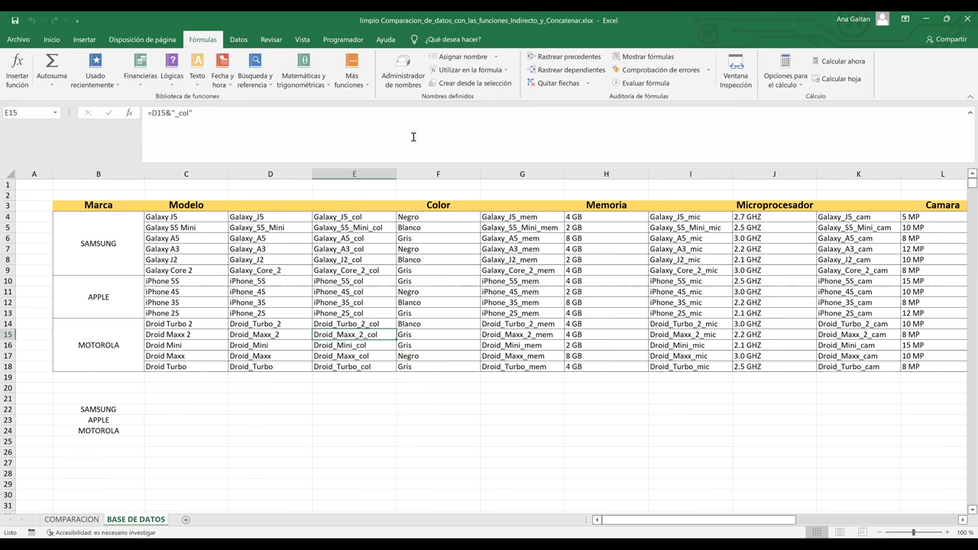
pyautogui.click(403, 70)
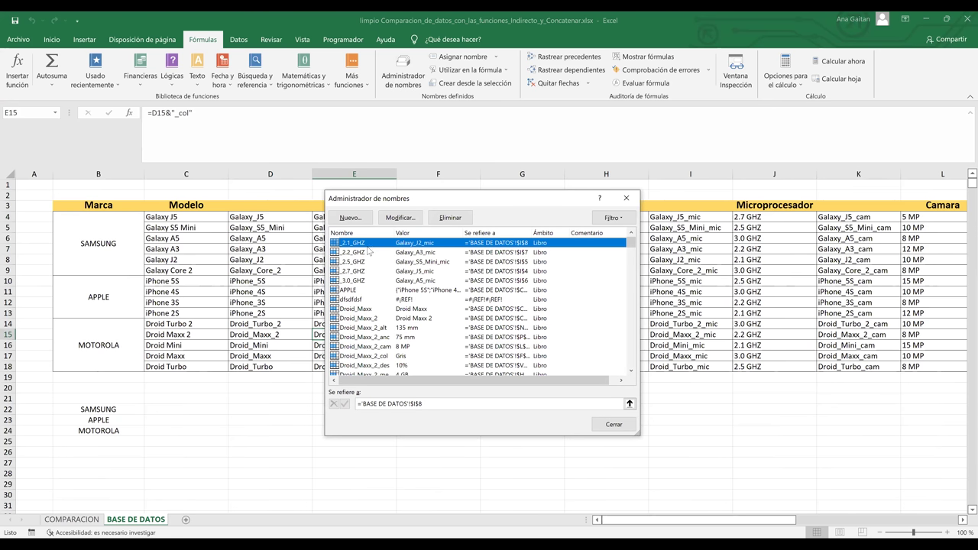
pyautogui.hotkey('ctrl', 'a')
pyautogui.scroll(-15, 367, 250)
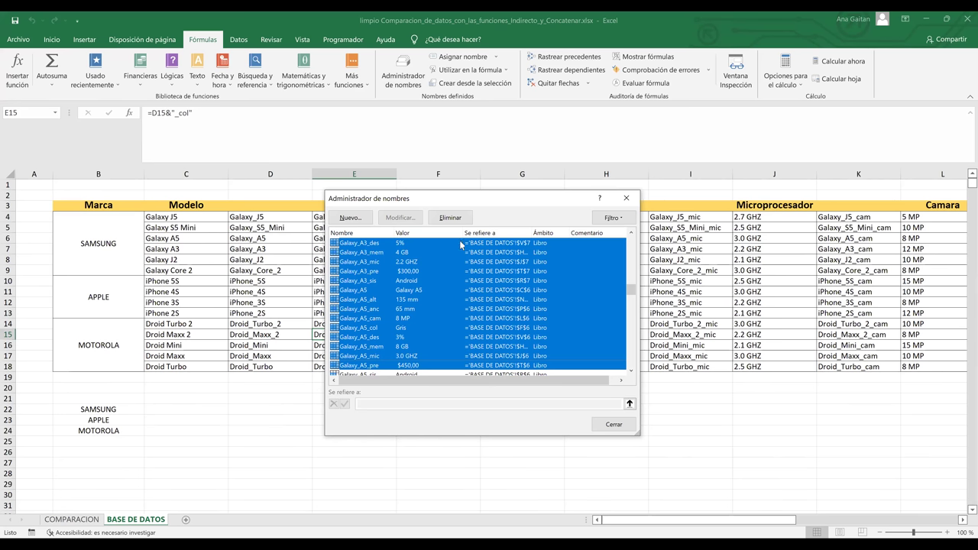
pyautogui.click(450, 217)
pyautogui.click(611, 425)
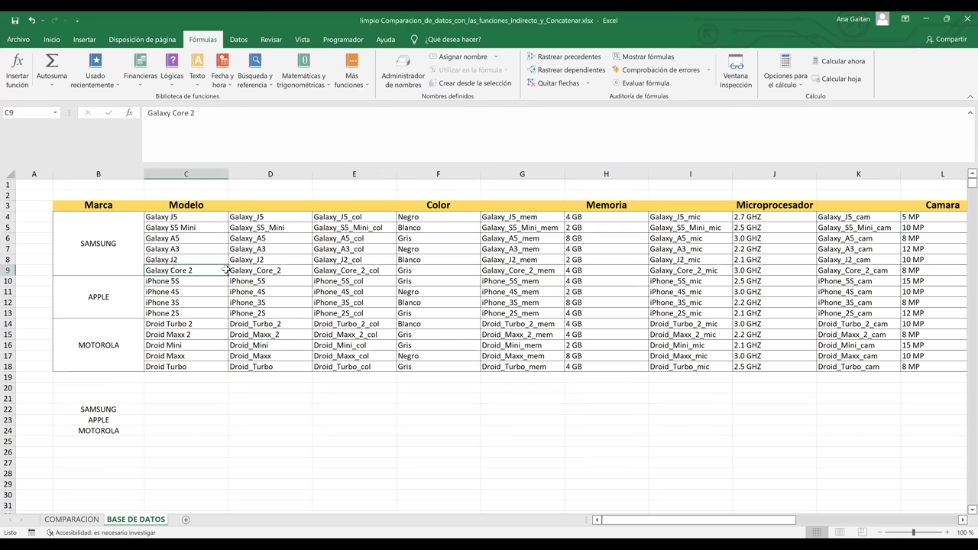
# Create names for the phone models in C4:D18 using only the right column's values as the names
pyautogui.moveTo(195, 217); pyautogui.dragTo(257, 273)
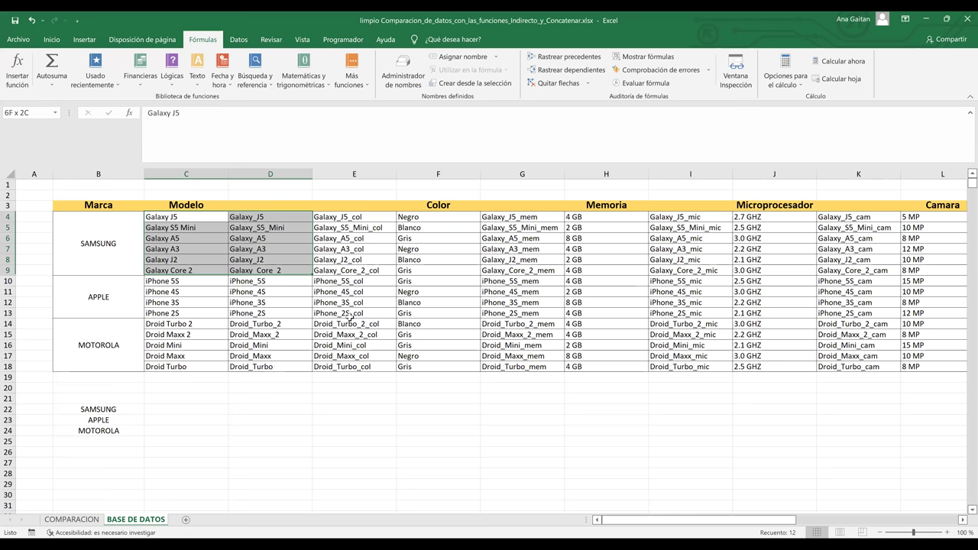
pyautogui.hotkey('ctrl', 'shift', 'Down')
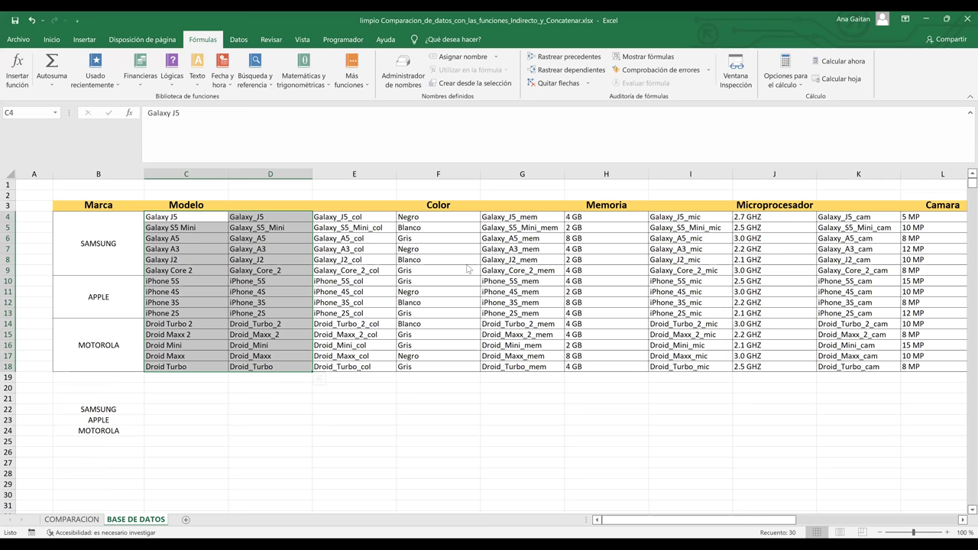
pyautogui.hotkey('ctrl', 'shift', 'F3')
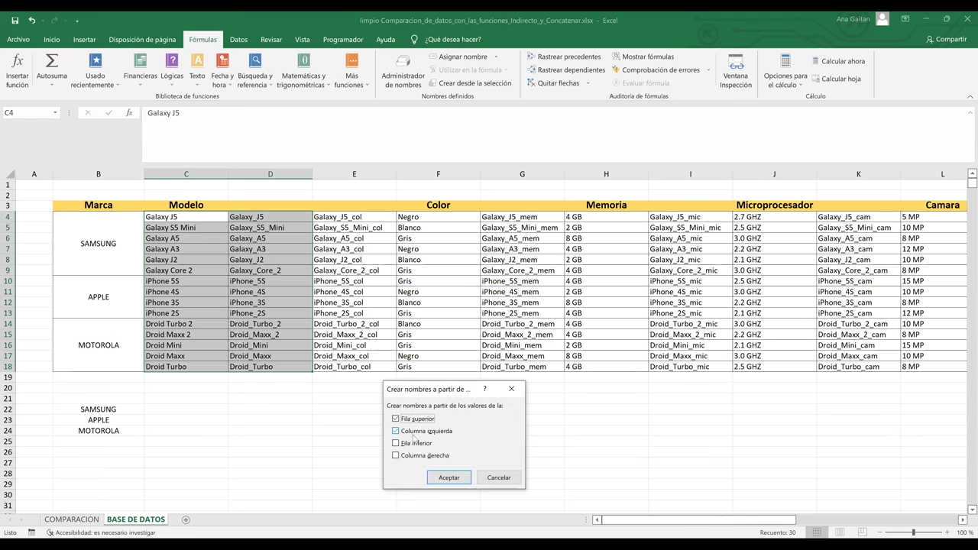
pyautogui.click(396, 419)
pyautogui.hotkey('alt', 'i')
pyautogui.click(396, 456)
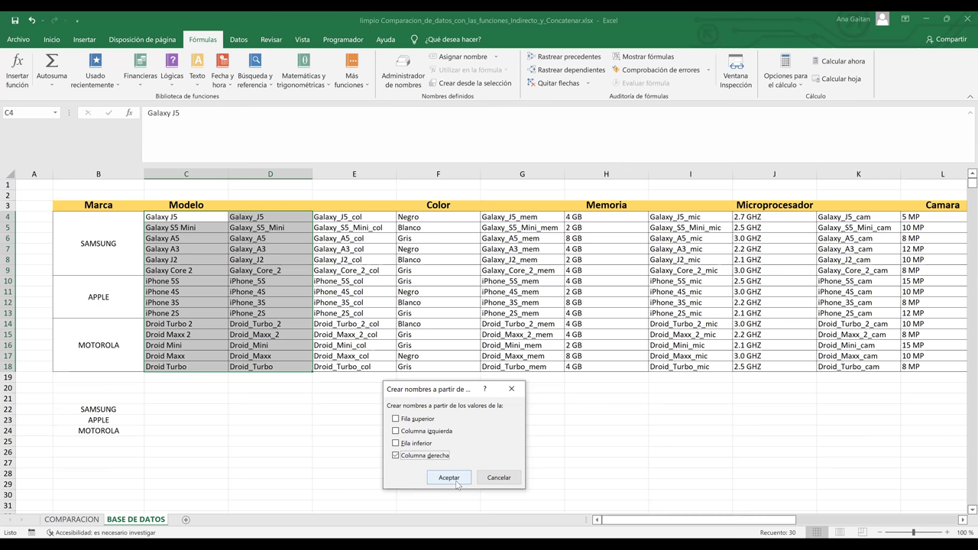
pyautogui.click(456, 480)
pyautogui.click(456, 379)
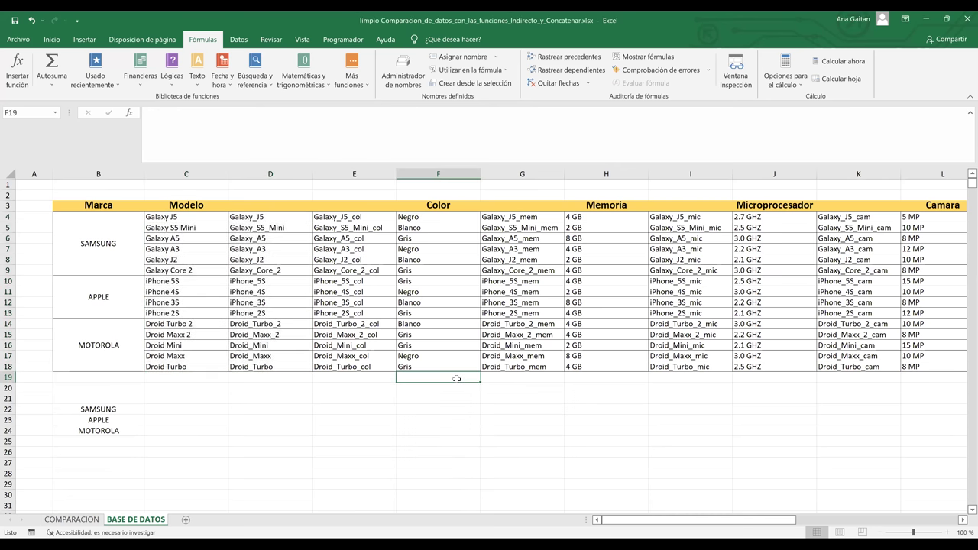
# Create names for the color data in E4:F18 using the left column's values as the names
pyautogui.moveTo(364, 219); pyautogui.dragTo(431, 366)
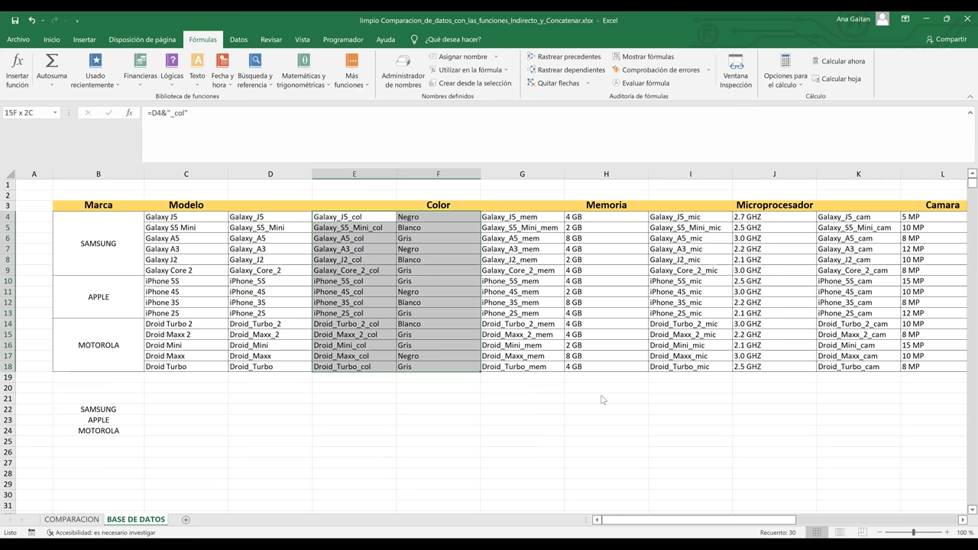
pyautogui.hotkey('ctrl', 'shift', 'F3')
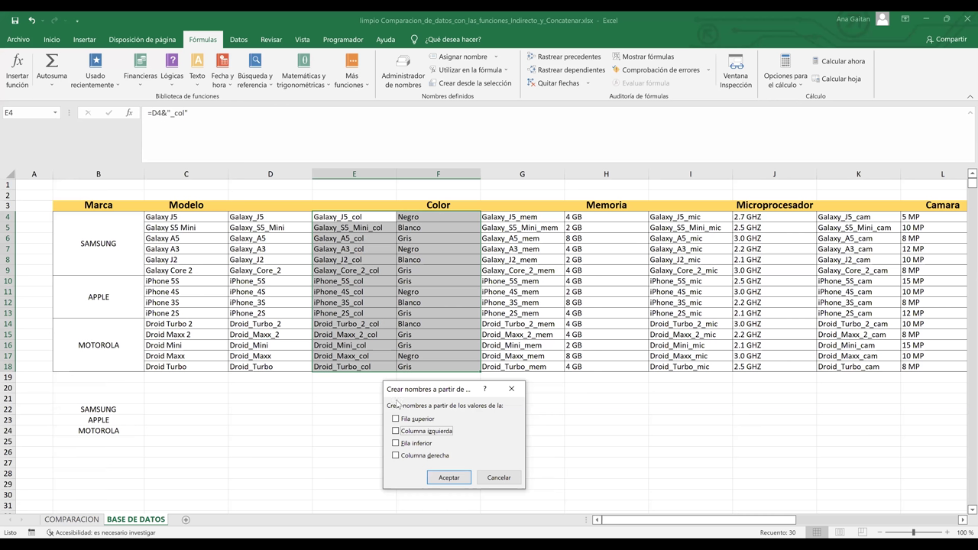
pyautogui.click(397, 434)
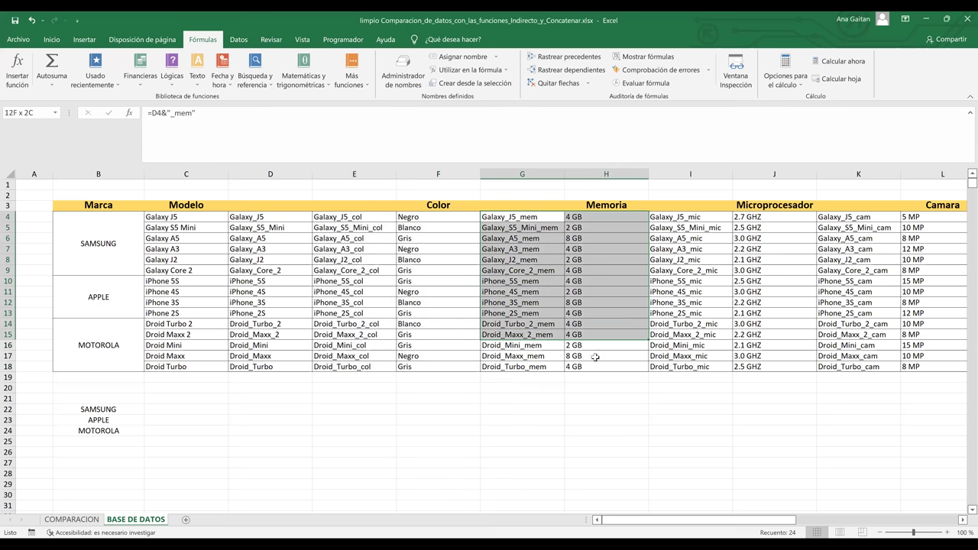
# Create names for the memory data in G4:H18 using only the left column's values as the names
pyautogui.hotkey('shift', 'Down')
pyautogui.hotkey('shift', 'Down')
pyautogui.hotkey('shift', 'Down')
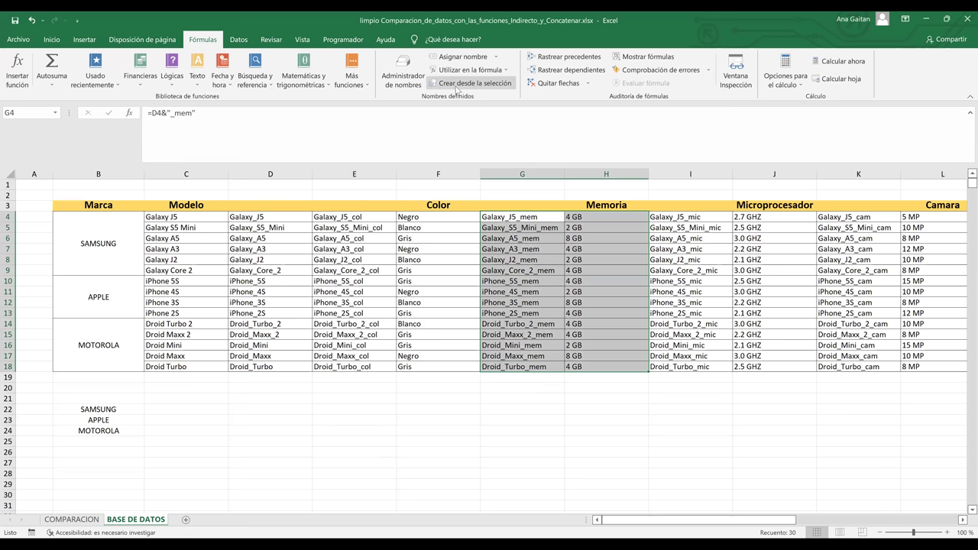
pyautogui.click(457, 85)
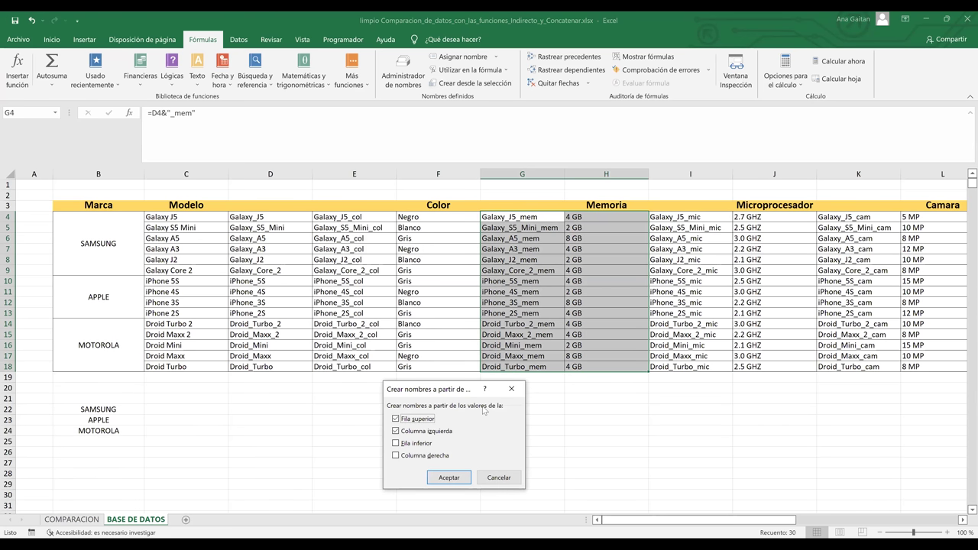
pyautogui.click(395, 419)
pyautogui.doubleClick(395, 431)
pyautogui.click(448, 477)
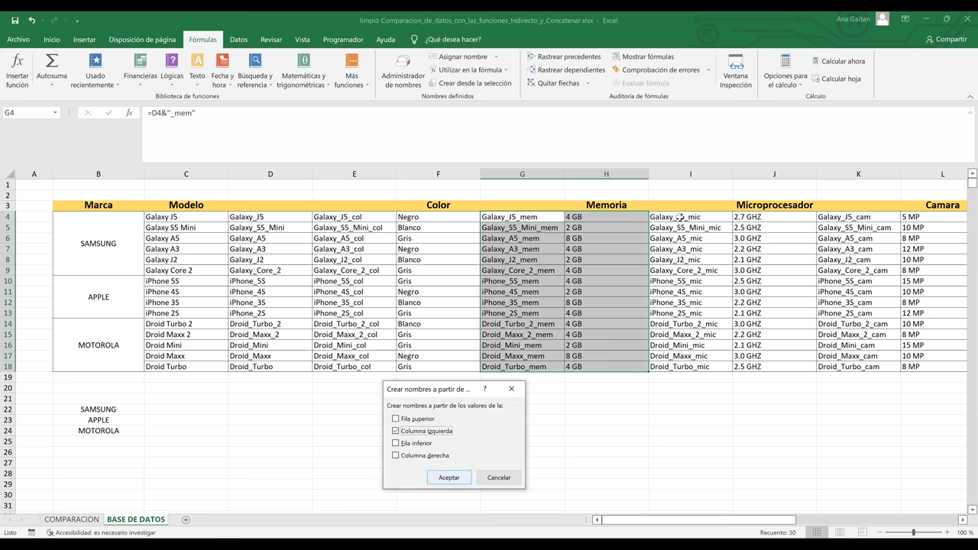
# Create names for the microprocessor data in I4:J18 using the left column's values as the names
pyautogui.moveTo(680, 216); pyautogui.dragTo(757, 369)
pyautogui.click(449, 84)
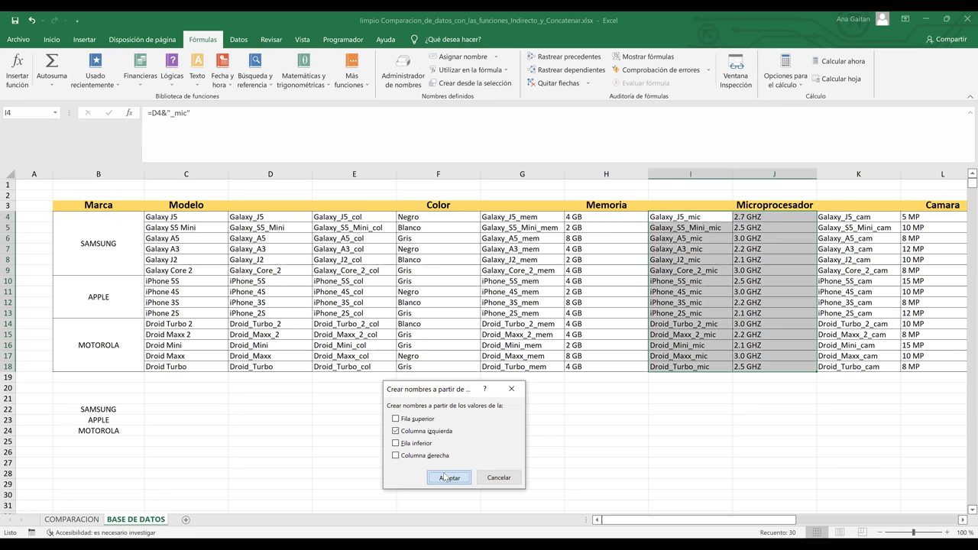
pyautogui.click(447, 478)
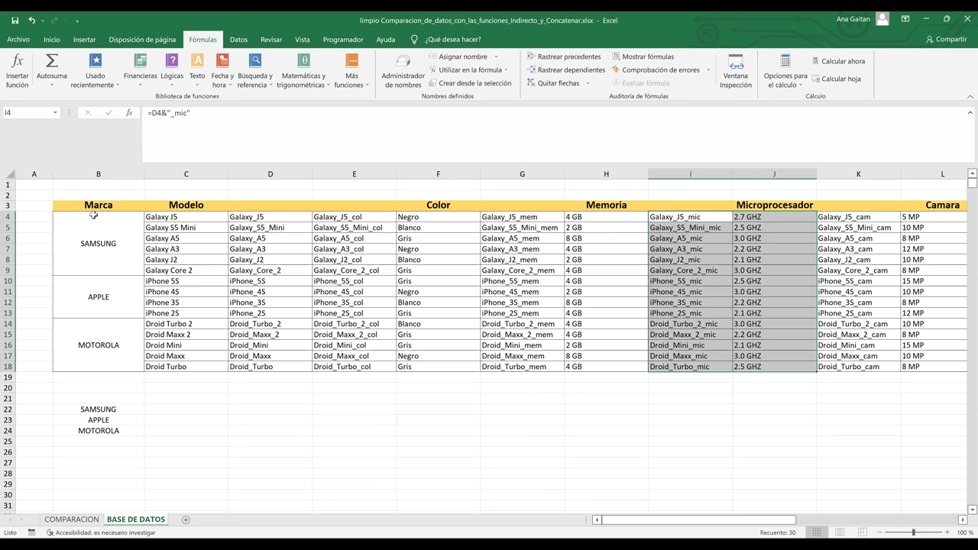
pyautogui.click(85, 252)
pyautogui.moveTo(87, 305); pyautogui.dragTo(89, 353)
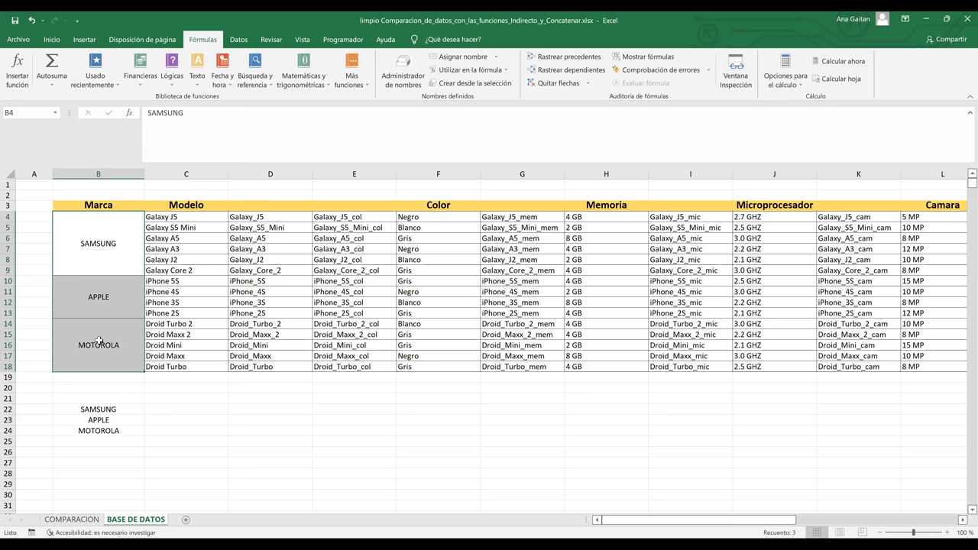
pyautogui.click(85, 260)
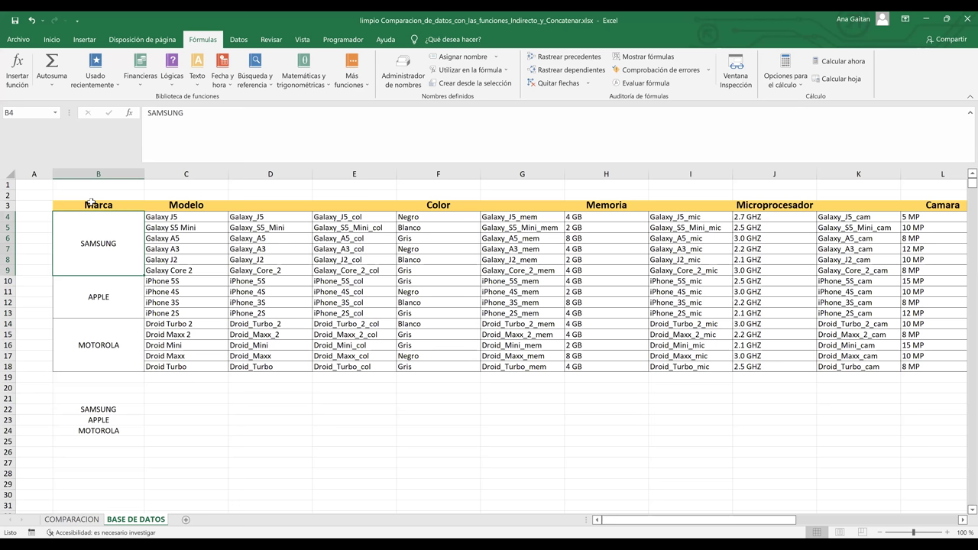
pyautogui.keyDown('shift'); pyautogui.click(91, 343); pyautogui.keyUp('shift')
pyautogui.keyDown('ctrl'); pyautogui.click(97, 206); pyautogui.keyUp('ctrl')
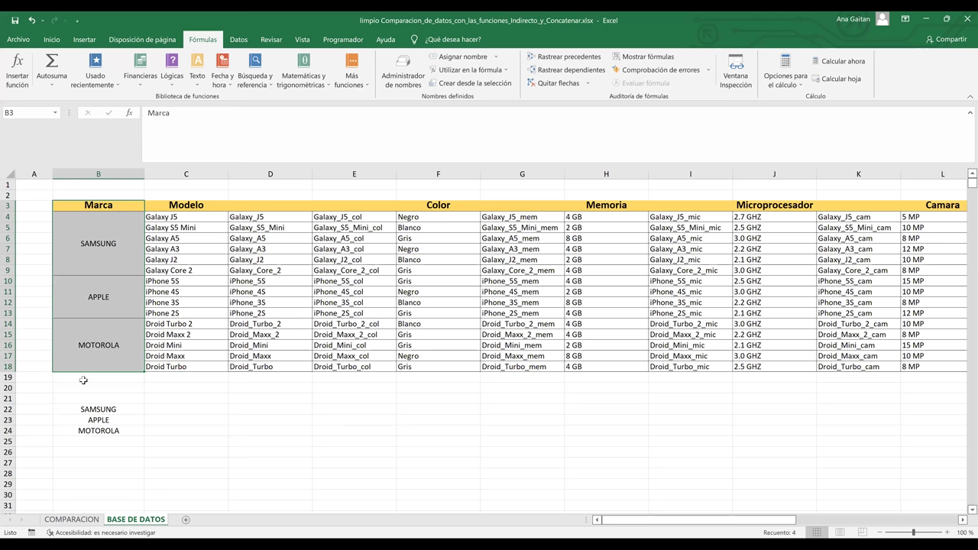
pyautogui.moveTo(102, 217); pyautogui.dragTo(94, 345)
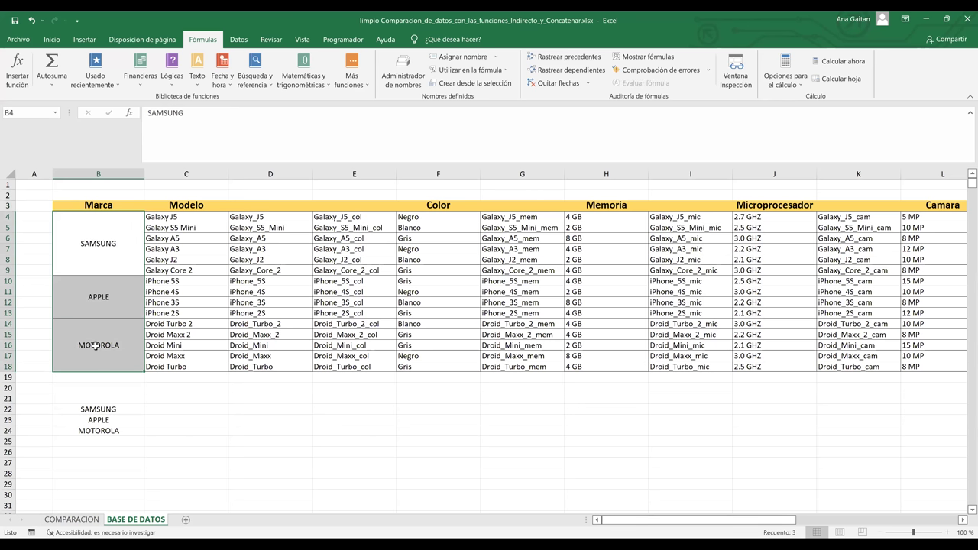
pyautogui.moveTo(102, 259); pyautogui.dragTo(109, 378)
# Enter the label MARCAS in B19 below the brand column and clear the Marca header in B3
pyautogui.click(88, 377)
pyautogui.write('MA')
pyautogui.write('RCAS')
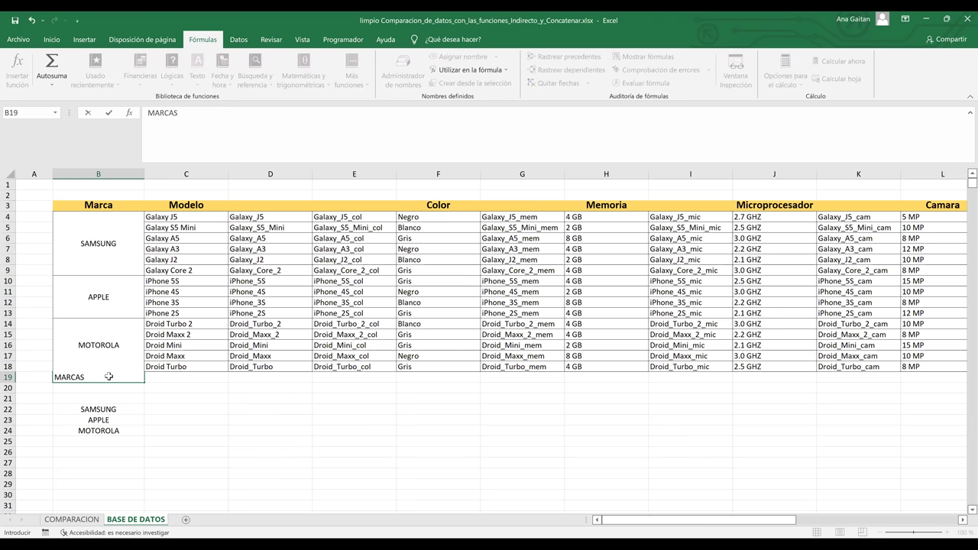
pyautogui.press('Return')
pyautogui.click(113, 380)
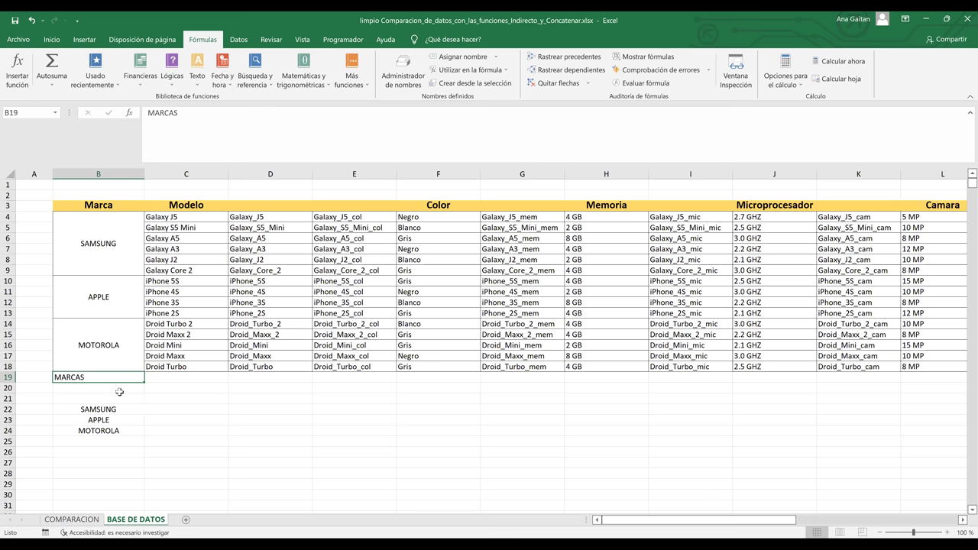
pyautogui.click(99, 209)
pyautogui.press('Delete')
pyautogui.click(222, 280)
# Try to create names from the brand range B4:B19, and undo the MARCAS label and the cleared Marca header
pyautogui.click(95, 217)
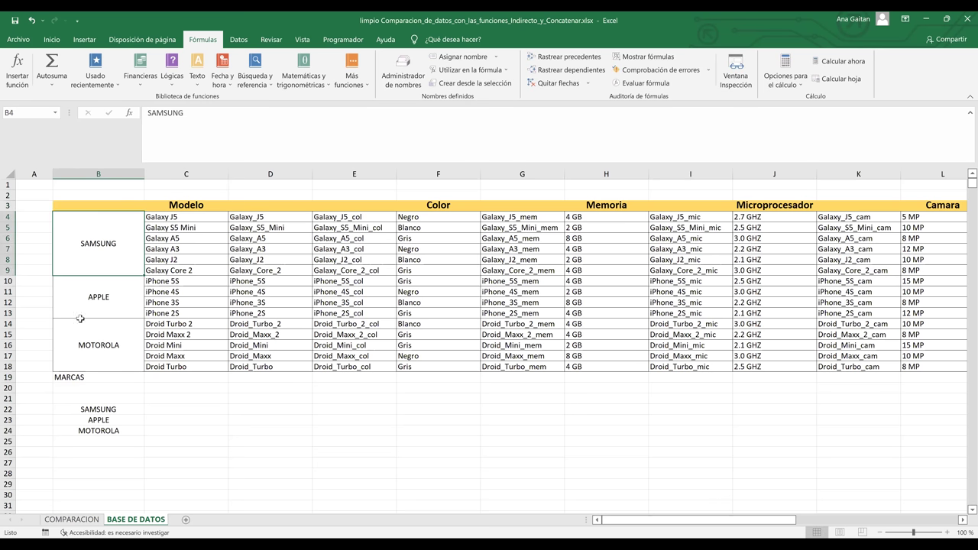
pyautogui.keyDown('shift'); pyautogui.click(81, 336); pyautogui.keyUp('shift')
pyautogui.keyDown('shift'); pyautogui.click(84, 375); pyautogui.keyUp('shift')
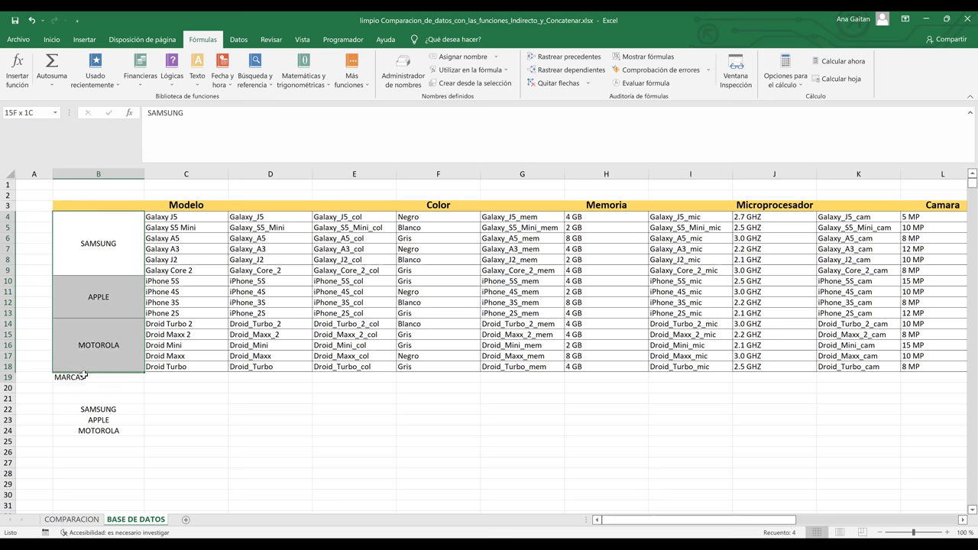
pyautogui.click(468, 86)
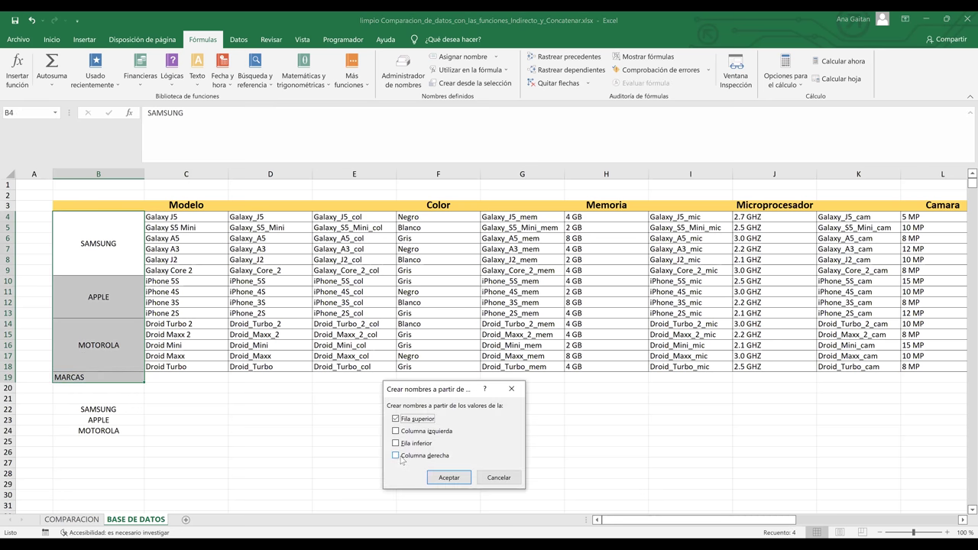
pyautogui.click(395, 419)
pyautogui.press('Escape')
pyautogui.click(187, 420)
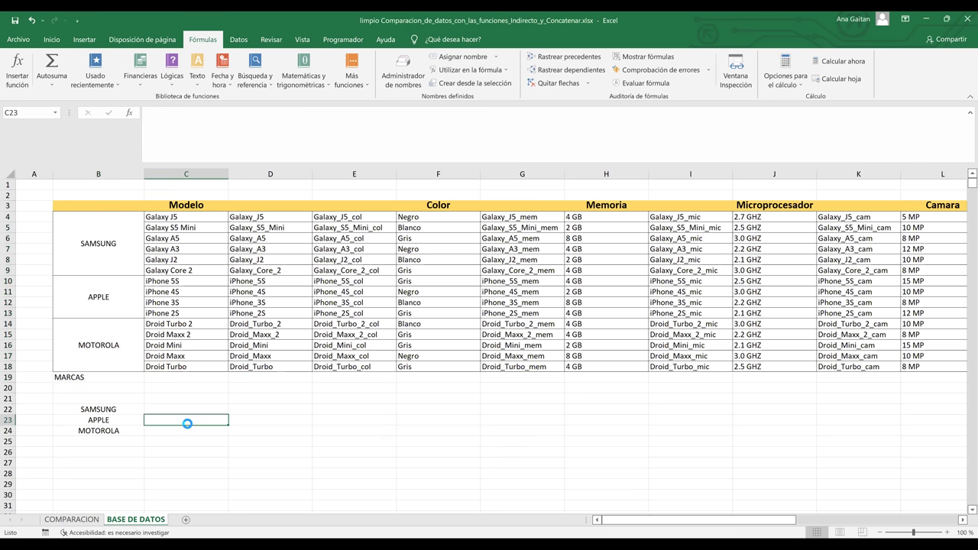
pyautogui.hotkey('ctrl', 'z')
pyautogui.hotkey('ctrl', 'z')
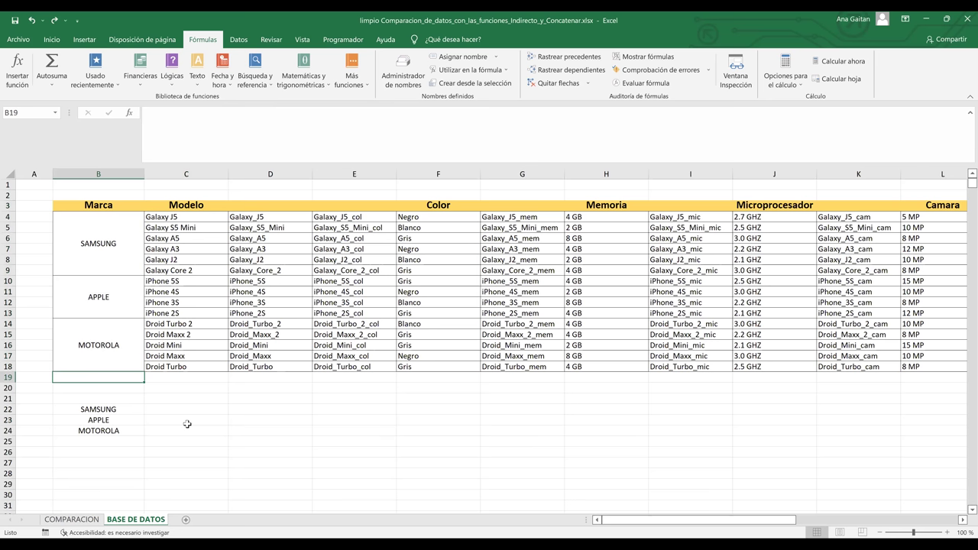
# Create names from the left column for the camera range K4:L18 and the operating system range Q4:R18
pyautogui.click(773, 237)
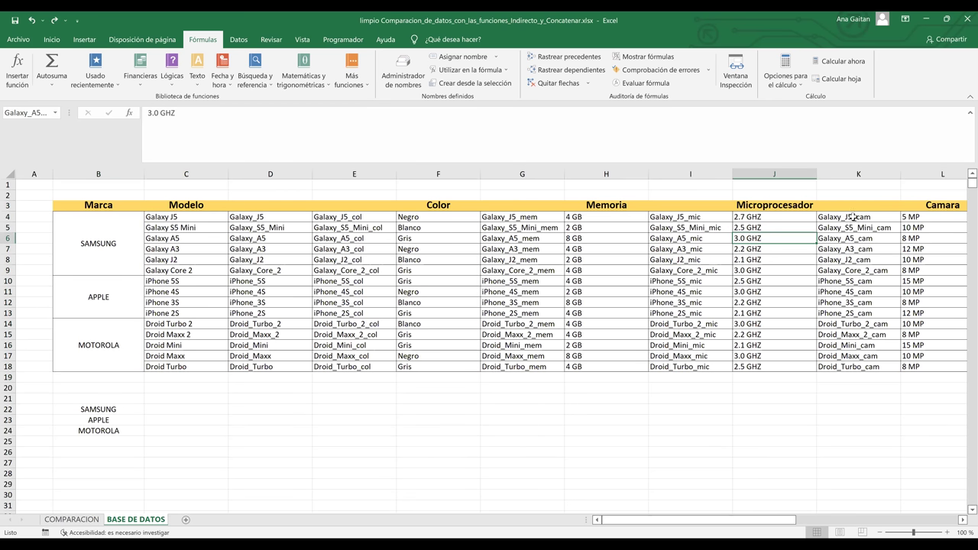
pyautogui.moveTo(851, 218); pyautogui.dragTo(948, 366)
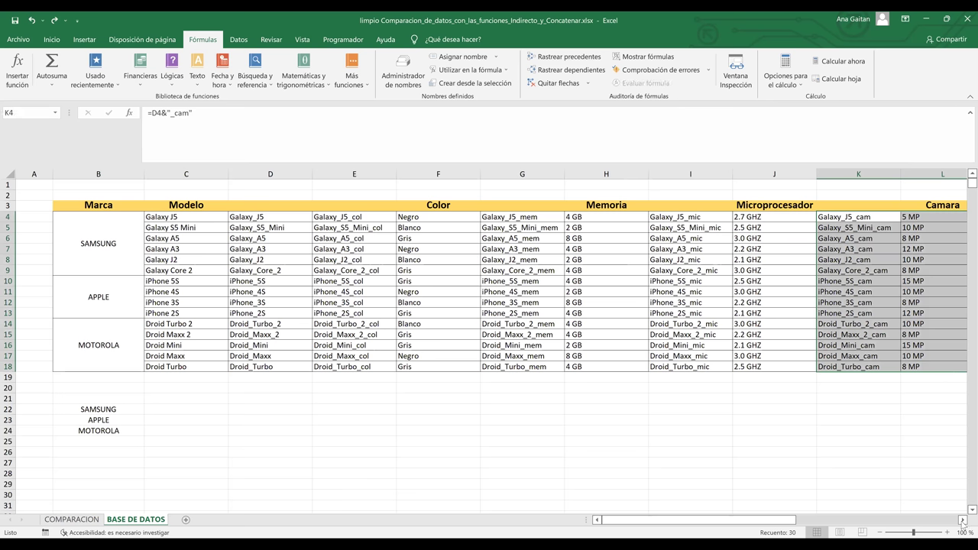
pyautogui.click(961, 519)
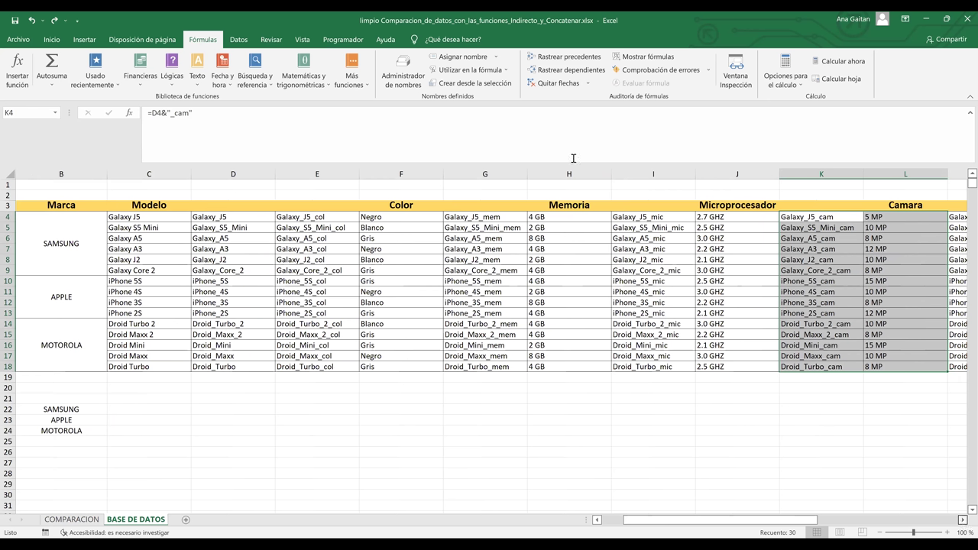
pyautogui.click(479, 84)
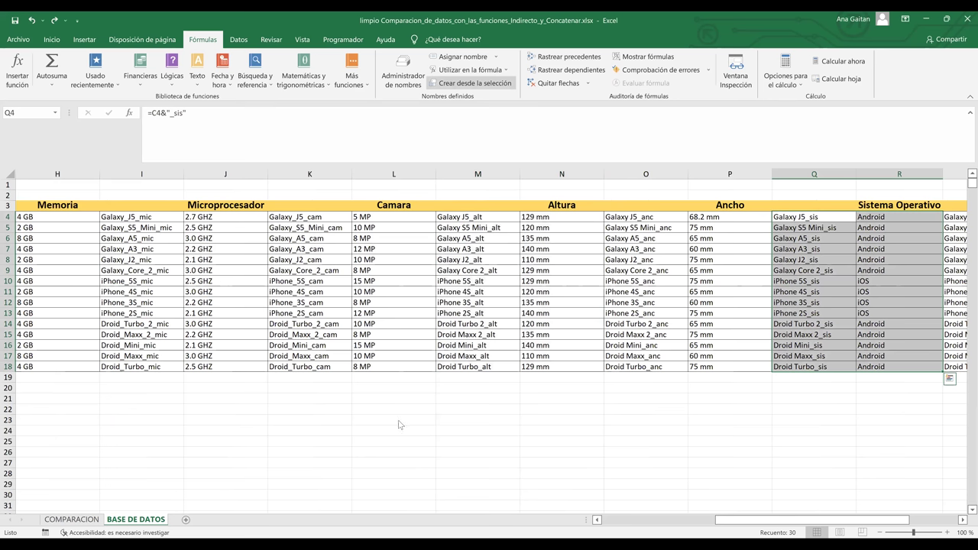
pyautogui.hotkey('ctrl', 'shift', 'F3')
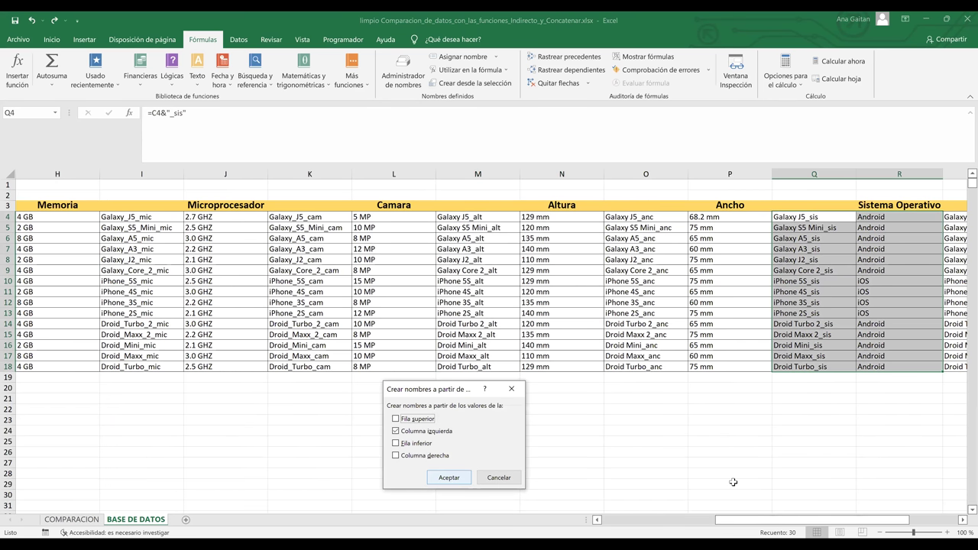
pyautogui.press('Escape')
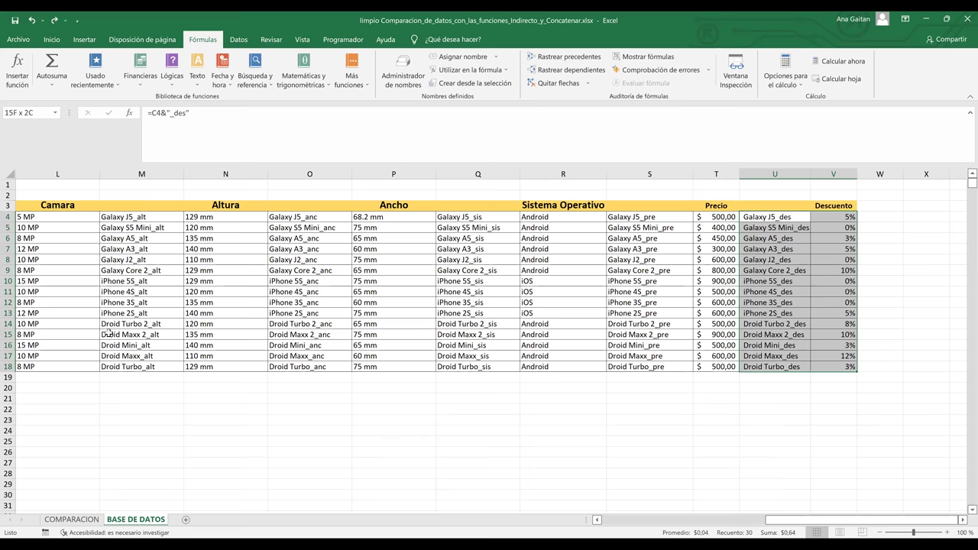
# Compare the merged brand cells B4:B18 with the separate brand list in B22:B24 on the BASE DE DATOS sheet
pyautogui.hotkey('ctrl', 'z')
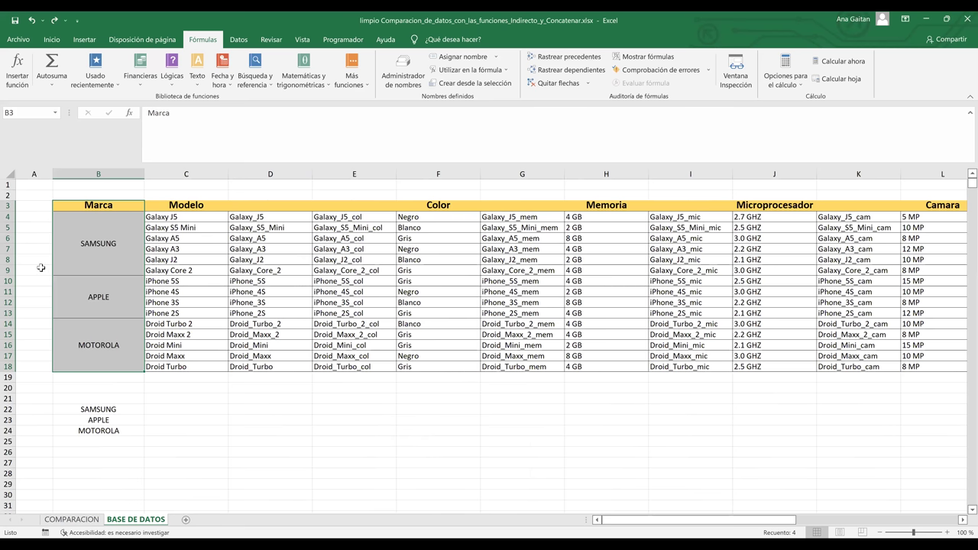
pyautogui.click(82, 233)
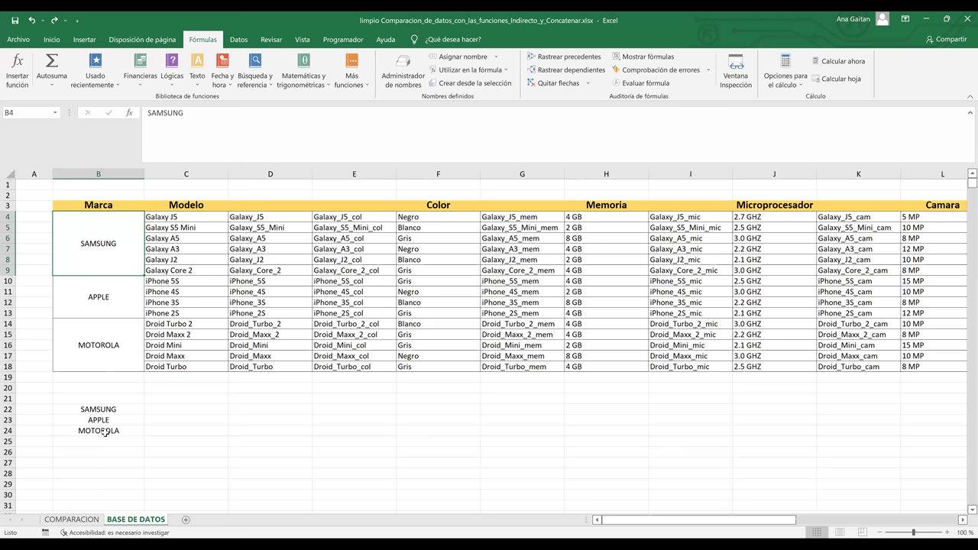
pyautogui.click(147, 428)
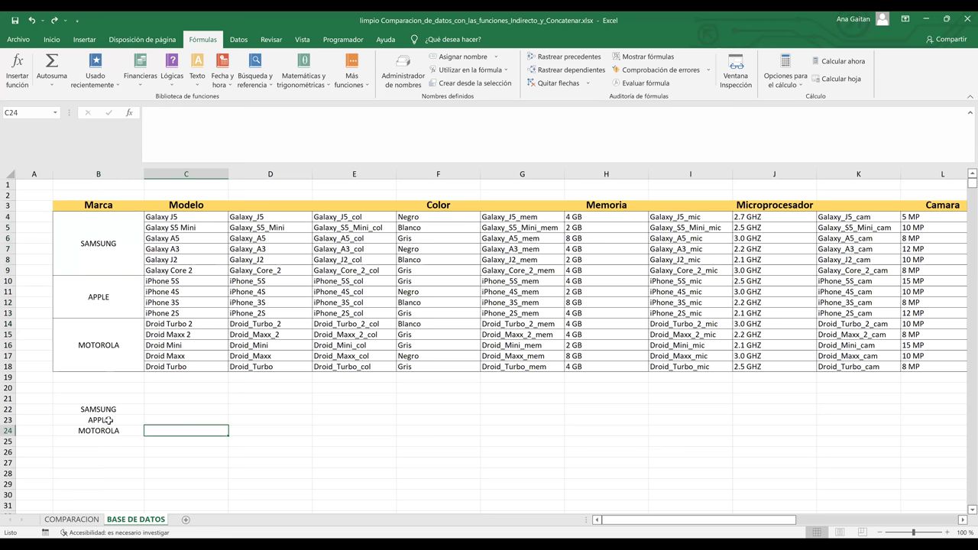
pyautogui.moveTo(107, 410); pyautogui.dragTo(108, 432)
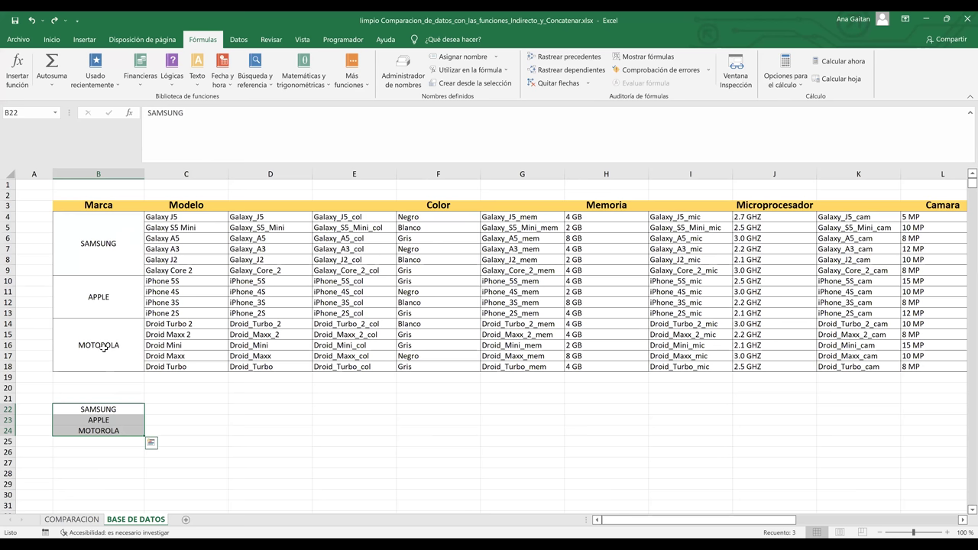
pyautogui.click(103, 239)
pyautogui.hotkey('ctrl', 'shift', 'Down')
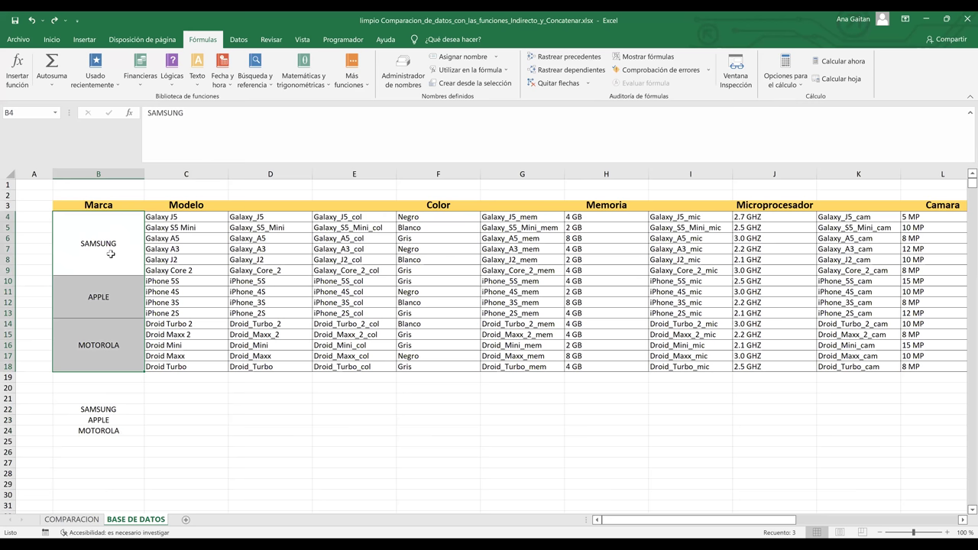
pyautogui.click(107, 427)
pyautogui.click(96, 252)
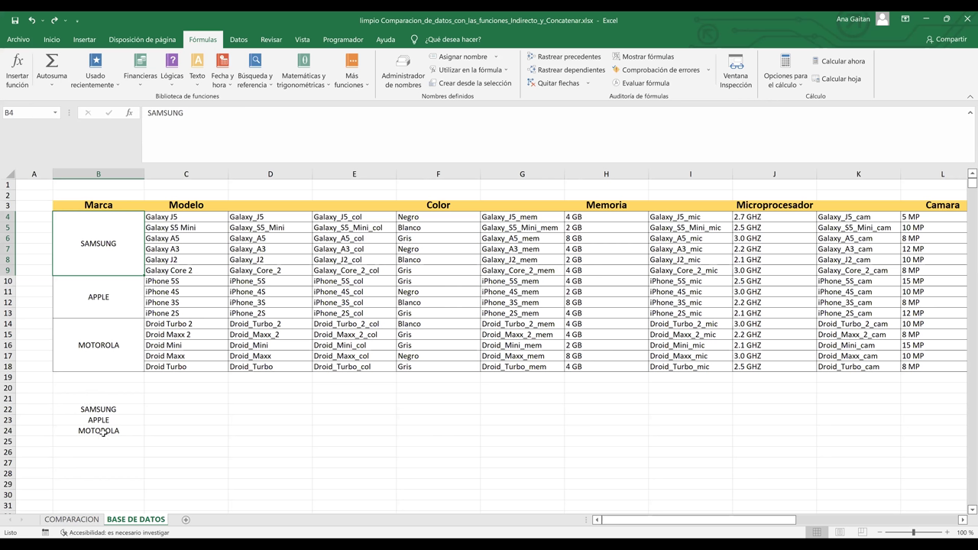
pyautogui.hotkey('ctrl', 'y')
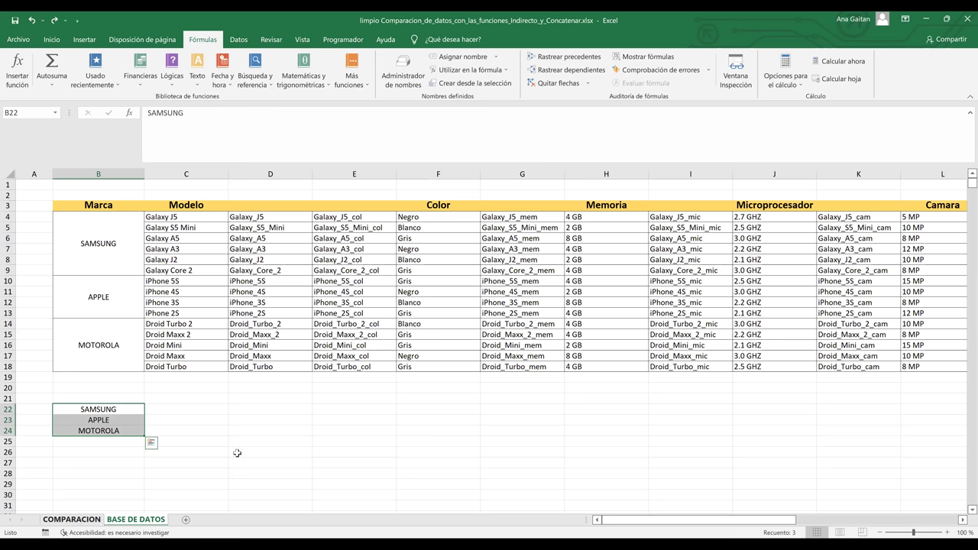
pyautogui.click(236, 453)
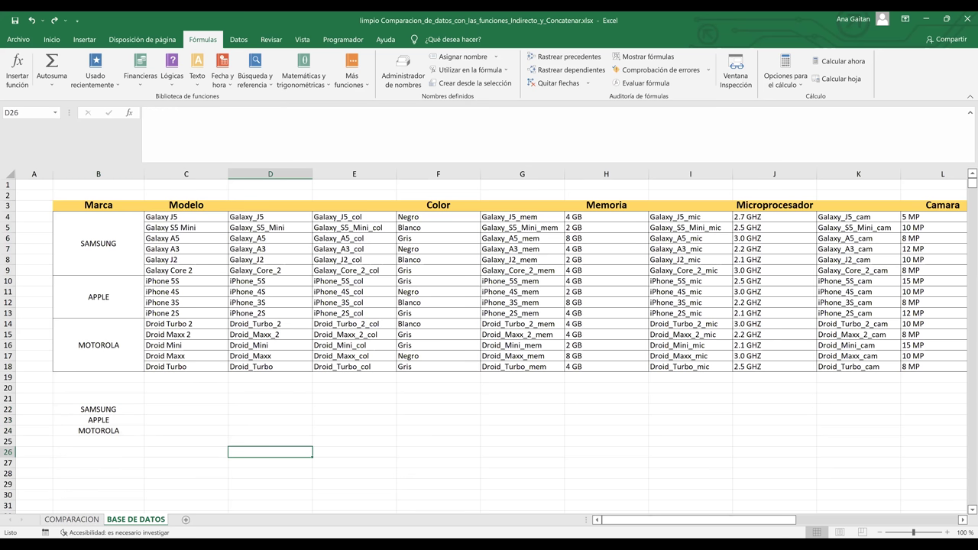
# Confirm the list validation of the first Marca cell C3 on the COMPARACION sheet with source ='BASE DE DATOS'!$B$22:$B$24
pyautogui.click(73, 520)
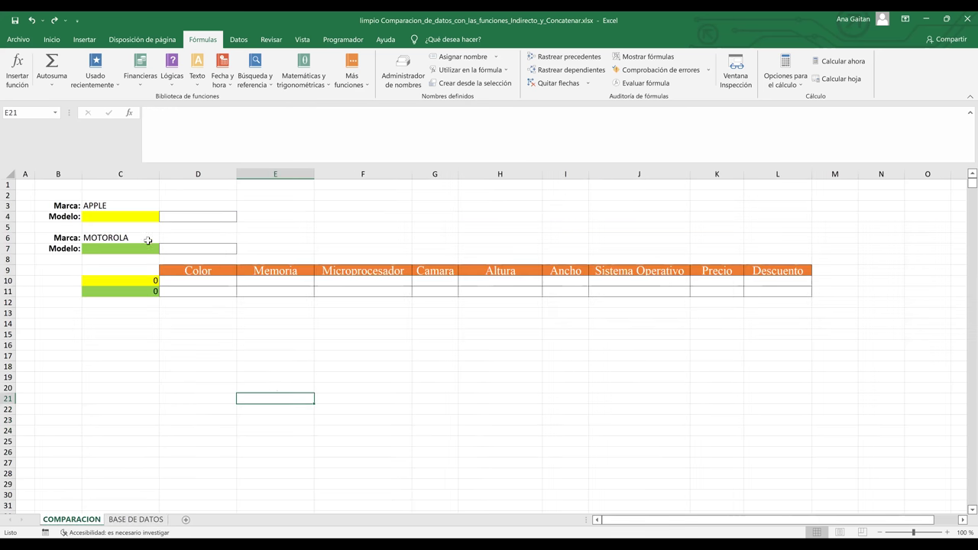
pyautogui.click(127, 207)
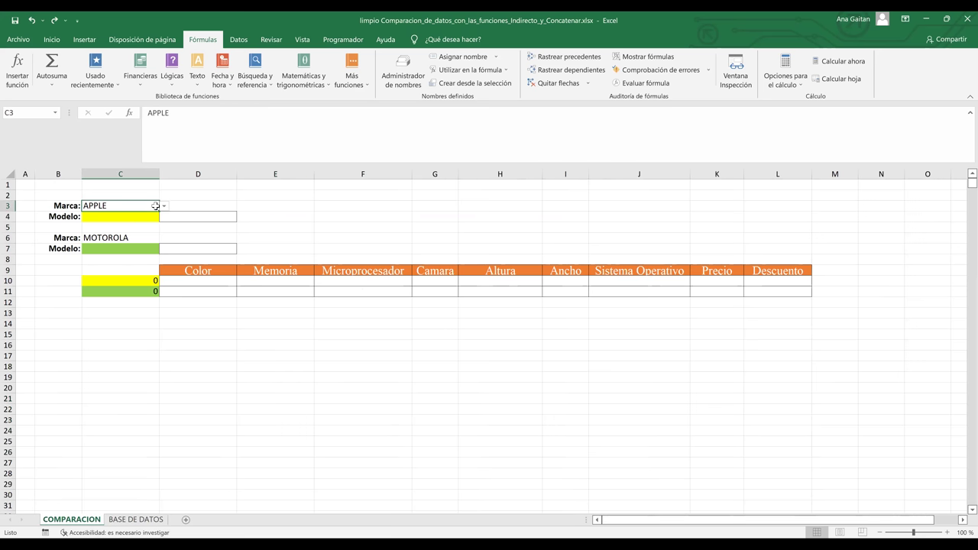
pyautogui.click(164, 206)
pyautogui.click(147, 223)
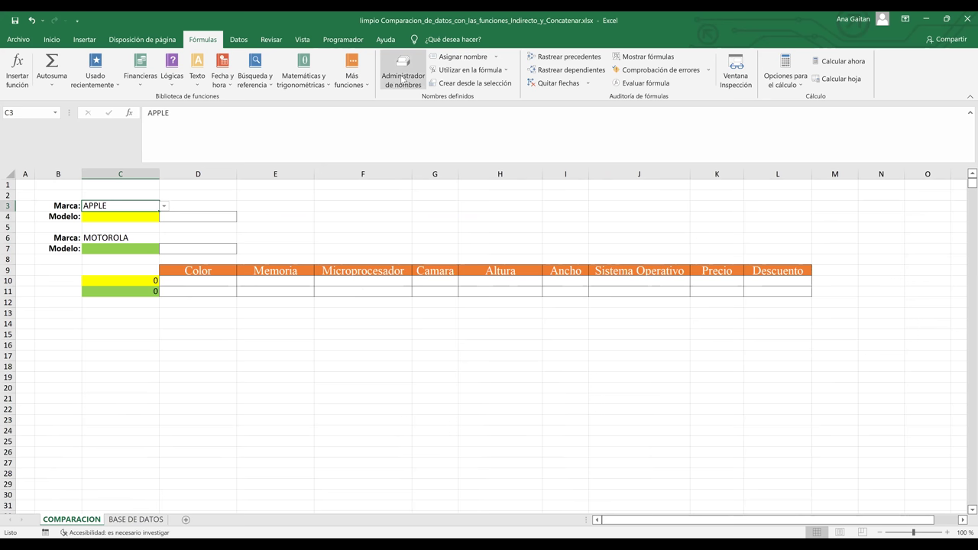
pyautogui.click(239, 40)
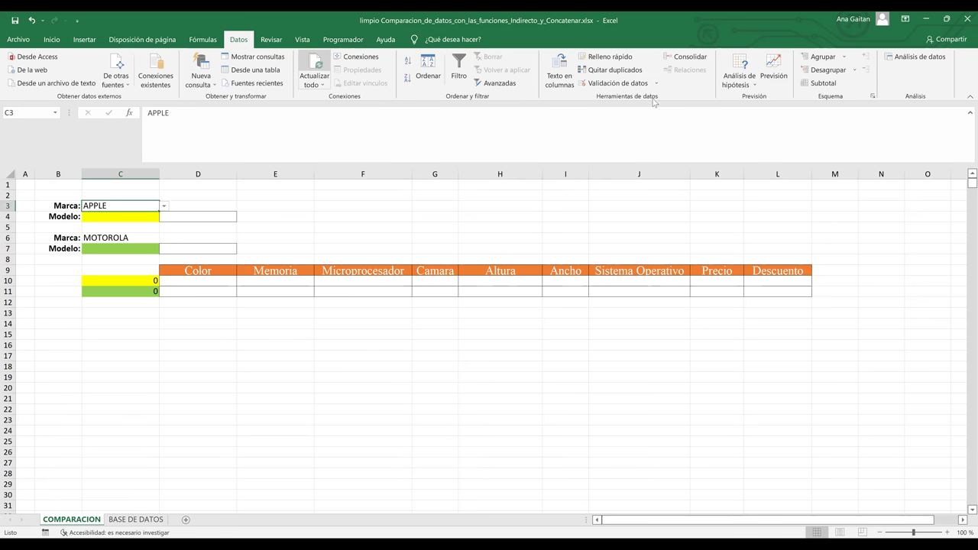
pyautogui.click(617, 83)
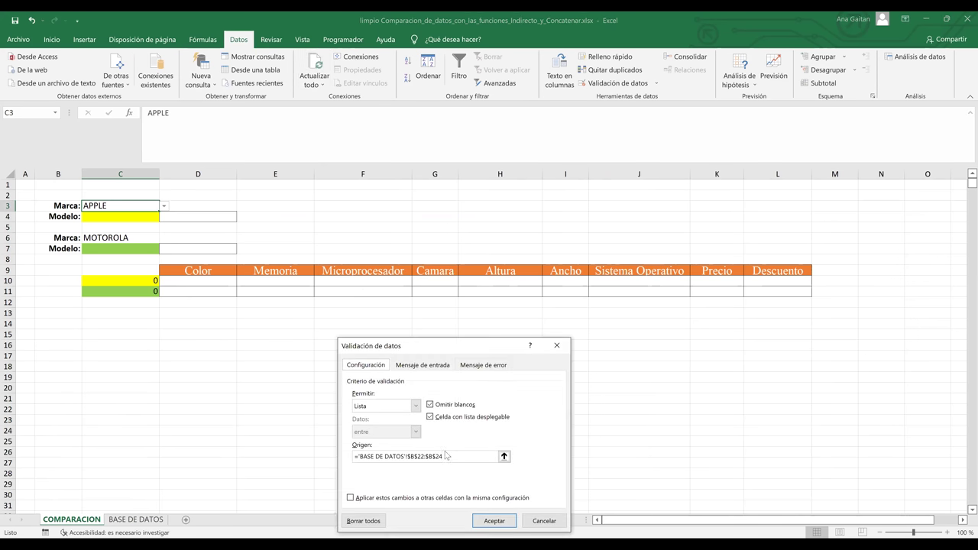
pyautogui.hotkey('ctrl', 'pagedown')
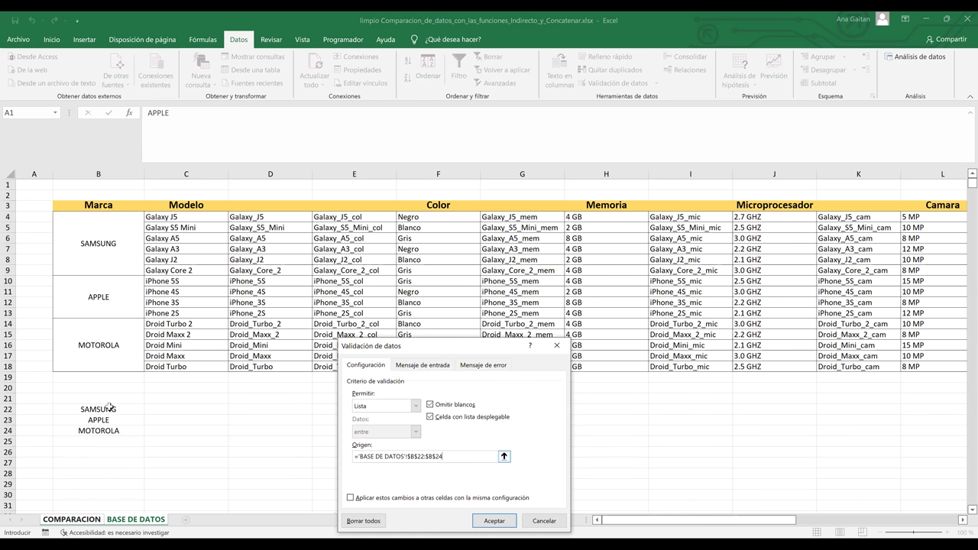
pyautogui.moveTo(98, 410); pyautogui.dragTo(108, 431)
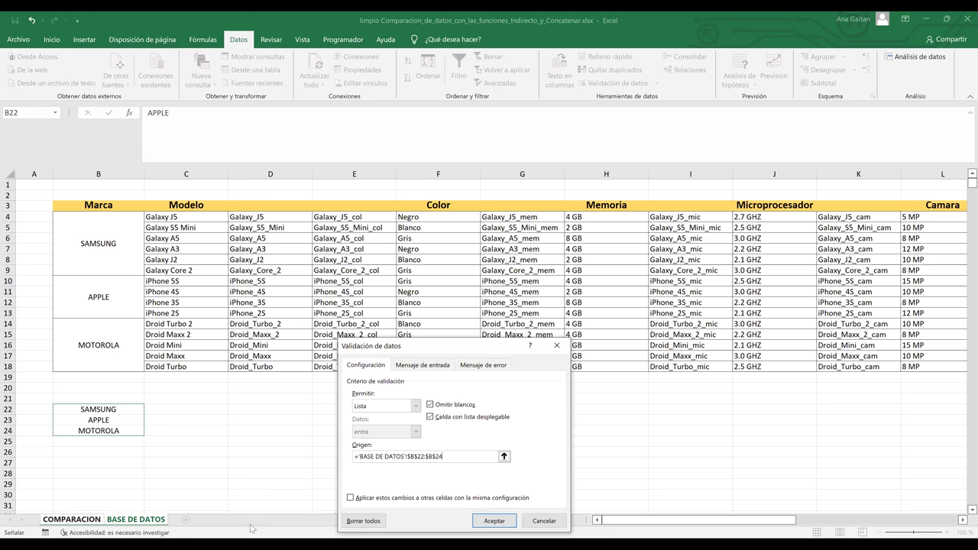
pyautogui.click(498, 525)
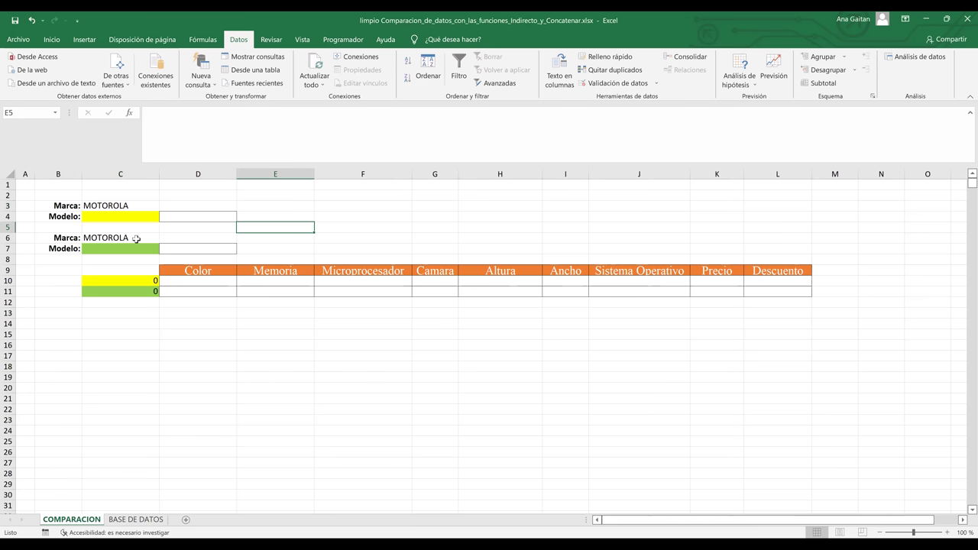
# Choose APPLE as the second brand in cell C6
pyautogui.click(151, 239)
pyautogui.click(163, 238)
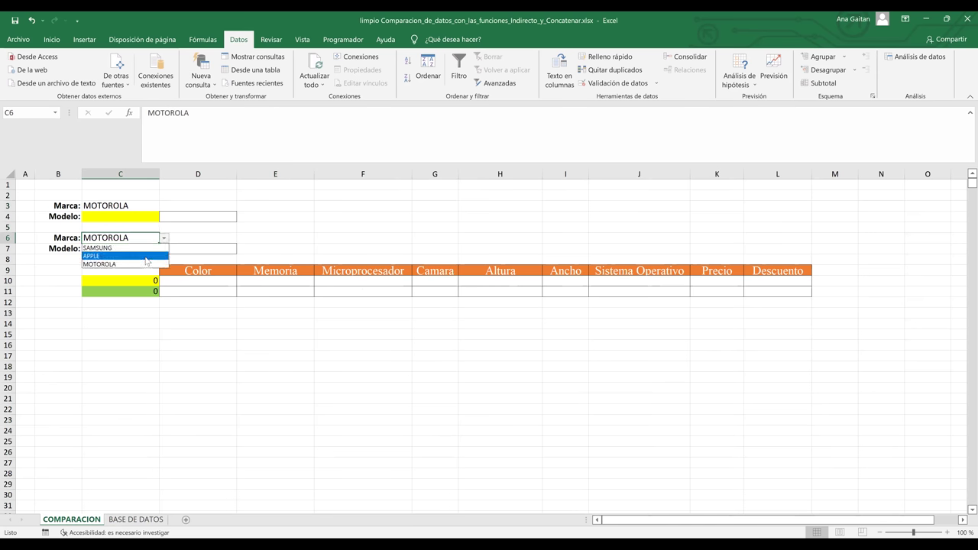
pyautogui.click(145, 254)
# Try to add a list validation with source =INDIRECTO($C$3) to the yellow Modelo cell C4, and cancel it
pyautogui.click(143, 214)
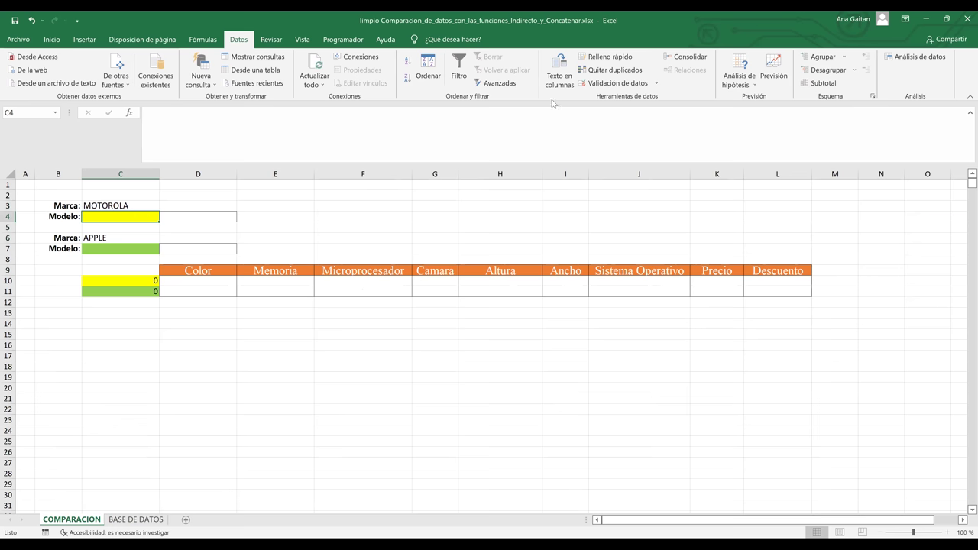
pyautogui.click(609, 84)
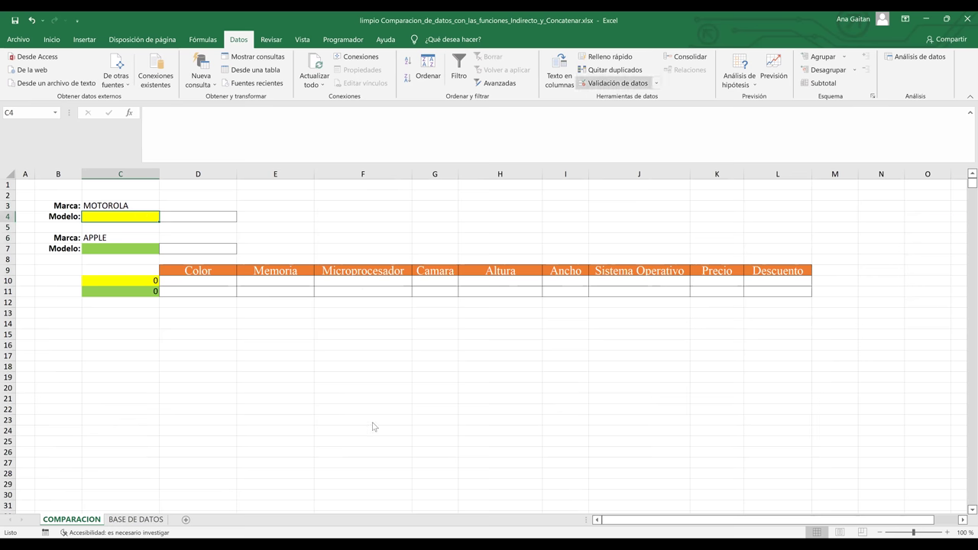
pyautogui.hotkey('alt', 'Down')
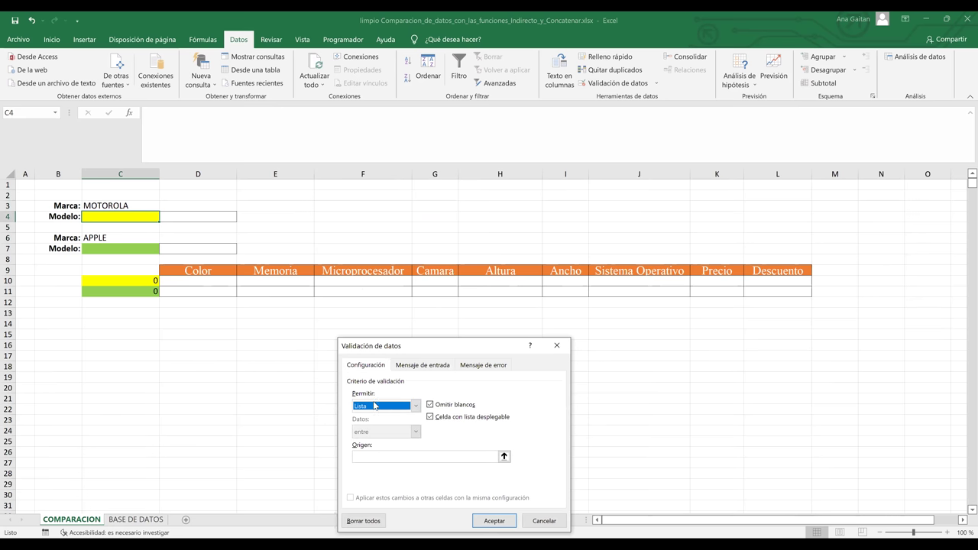
pyautogui.click(374, 456)
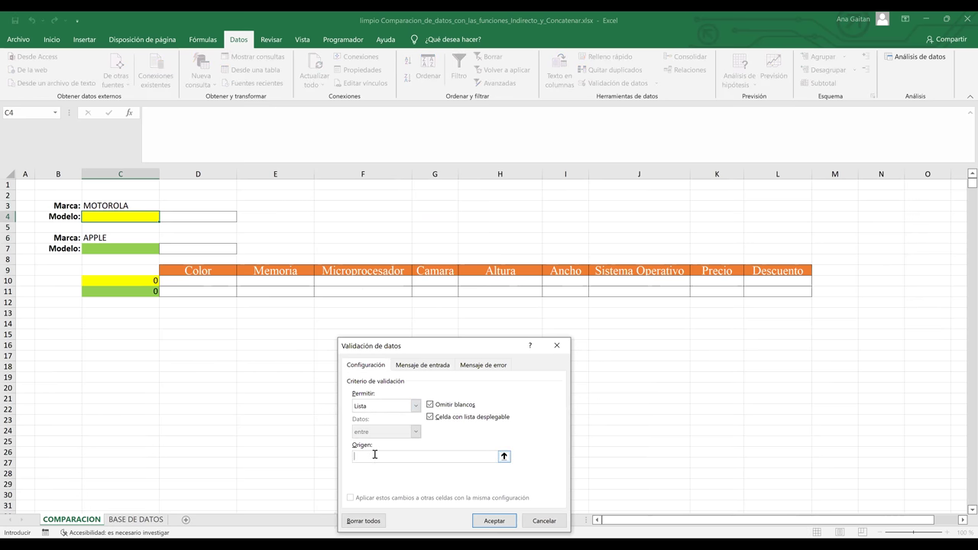
pyautogui.write('=INDIRECTO')
pyautogui.write('(')
pyautogui.click(117, 206)
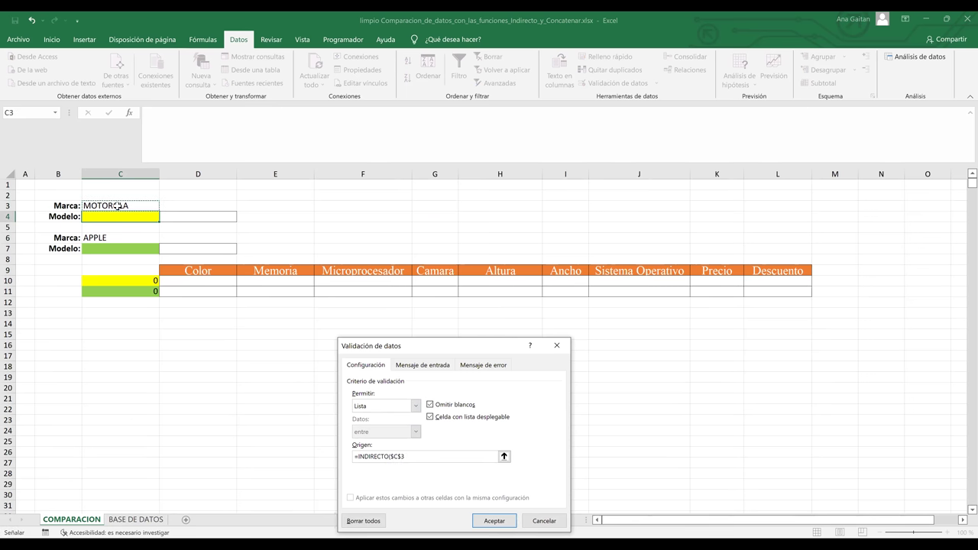
pyautogui.write(')')
pyautogui.press('Return')
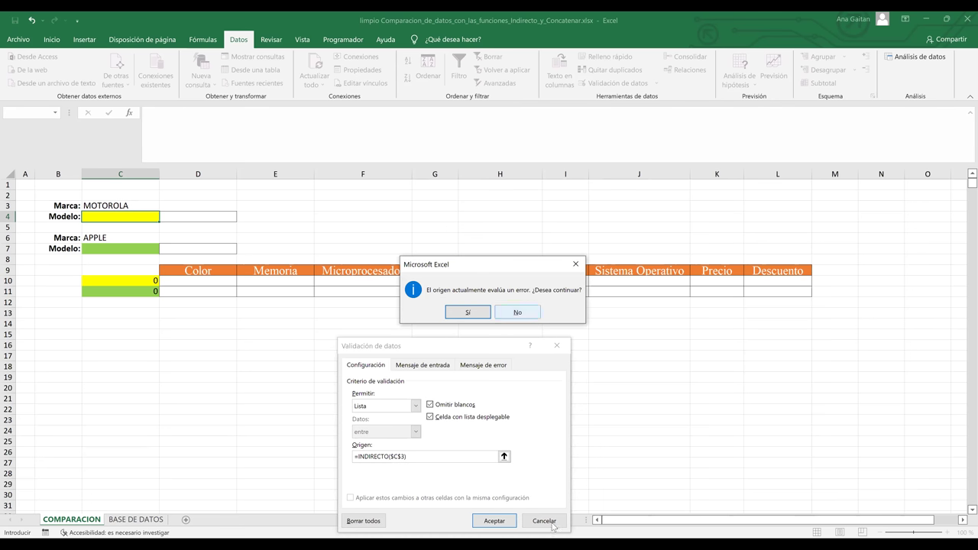
pyautogui.press('n')
pyautogui.press('Escape')
# Clear all contents, formatting and validation from the yellow Modelo cell C4 with Borrar todo
pyautogui.click(117, 215)
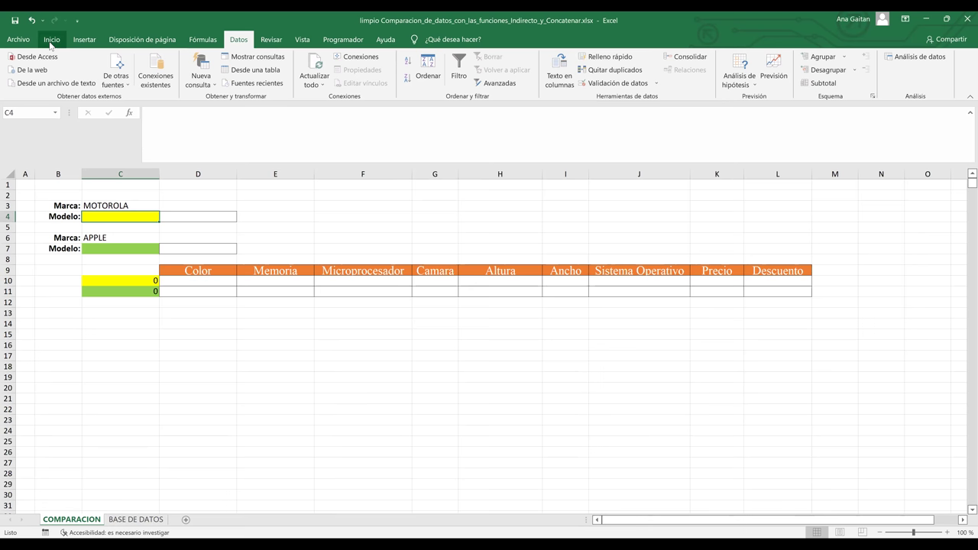
pyautogui.hotkey('alt', 'h')
pyautogui.click(838, 84)
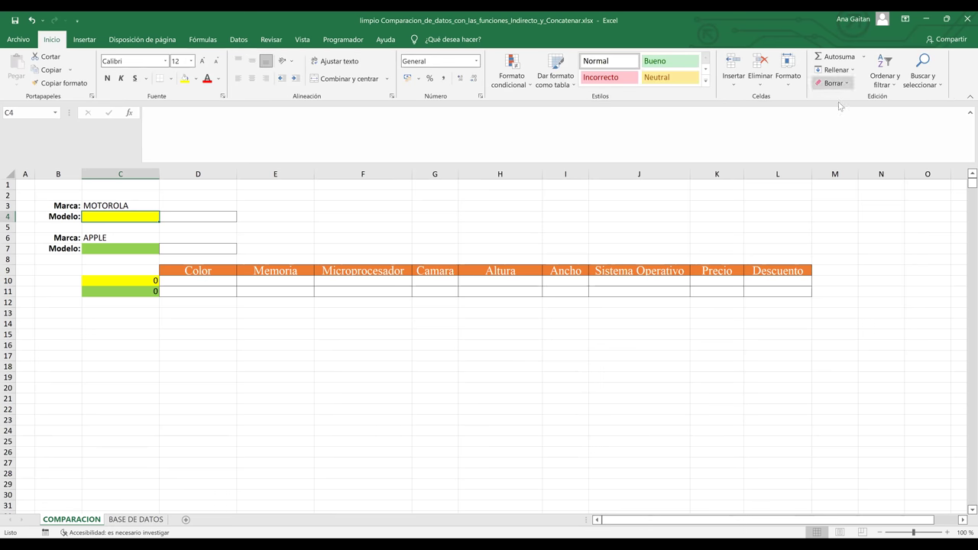
pyautogui.click(840, 98)
pyautogui.click(347, 237)
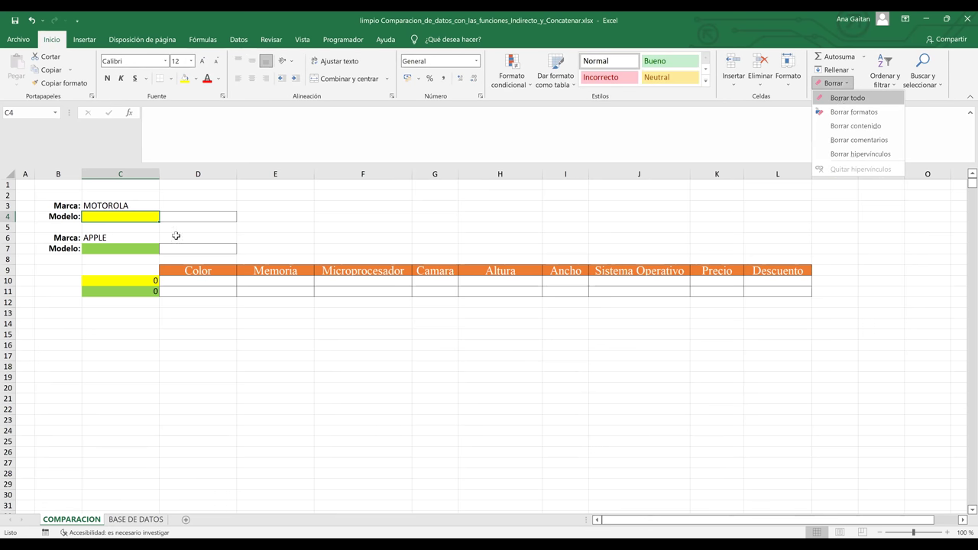
pyautogui.click(145, 216)
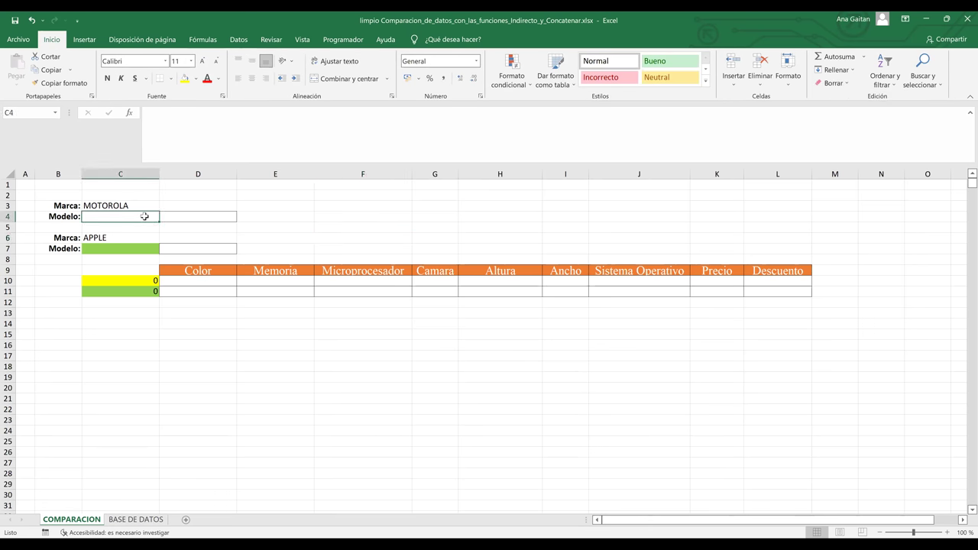
# Retry the list validation =INDIRECTO($C$3) on the cleared cell C4, cancel it, and return to the BASE DE DATOS sheet
pyautogui.click(240, 40)
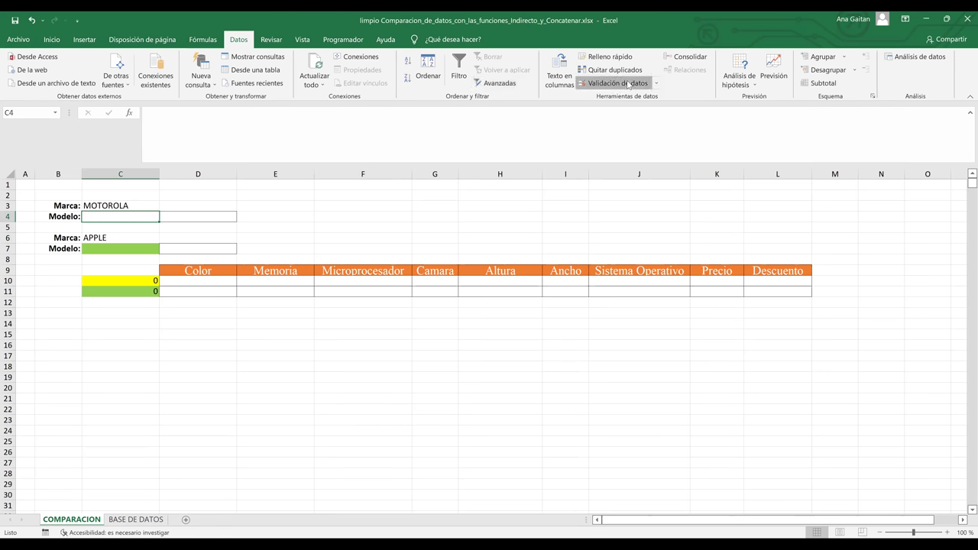
pyautogui.click(628, 84)
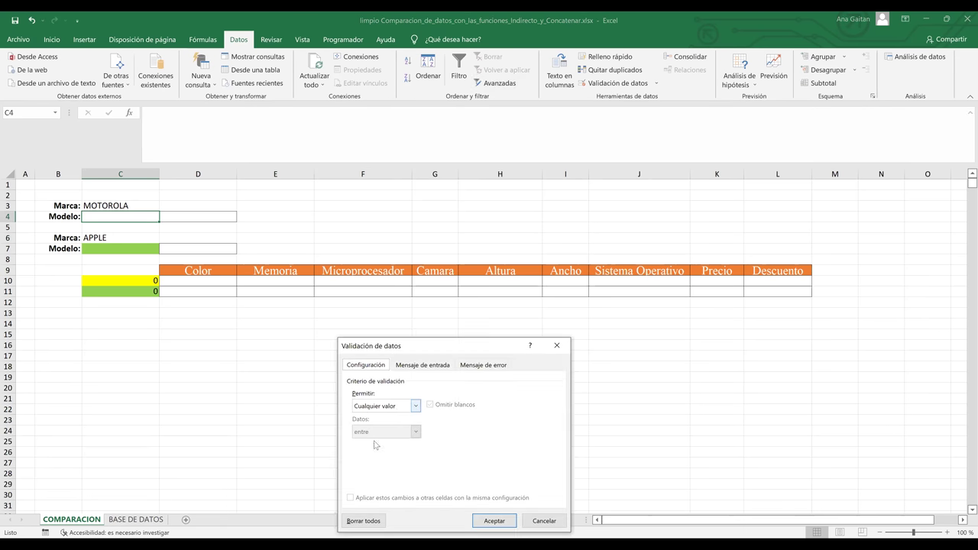
pyautogui.press('Down')
pyautogui.press('Down')
pyautogui.press('Down')
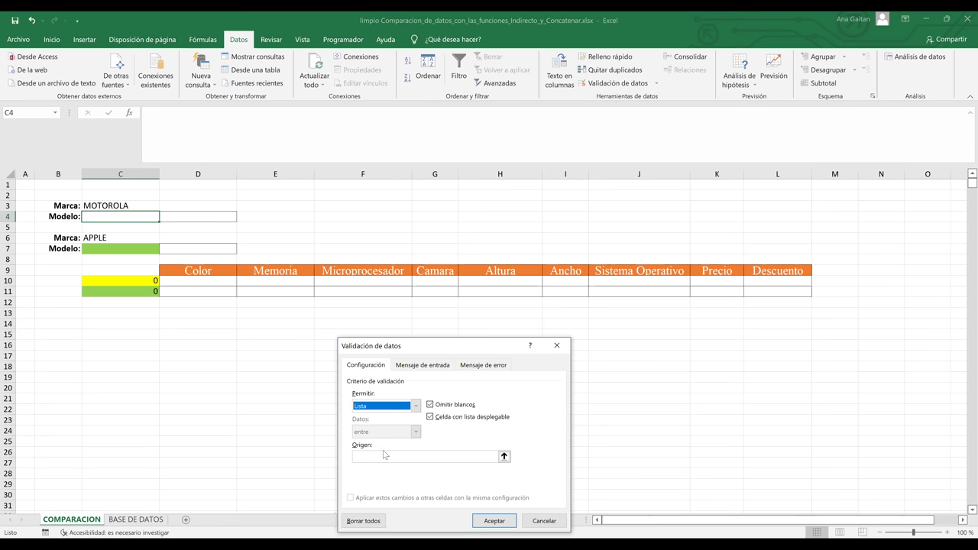
pyautogui.click(387, 457)
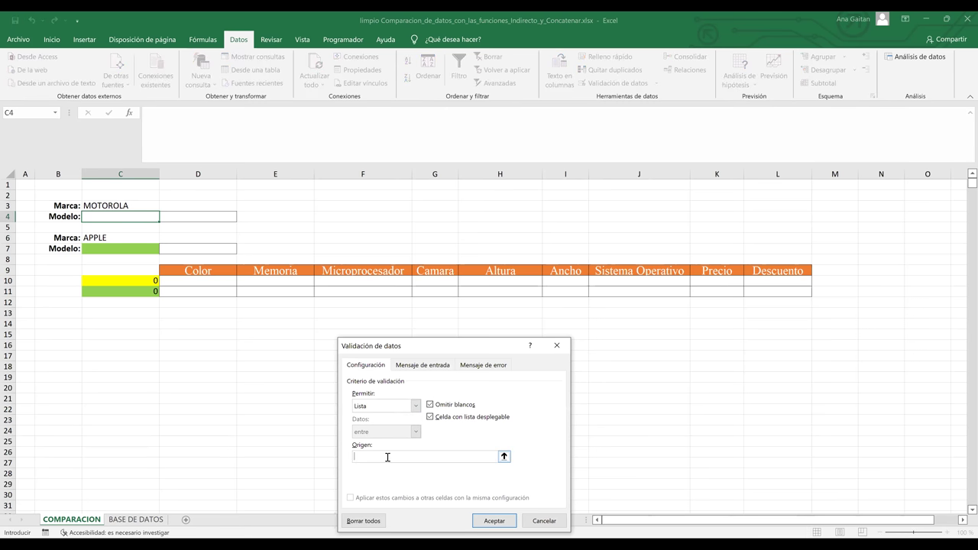
pyautogui.write('=INDIRECTO(')
pyautogui.click(132, 205)
pyautogui.write(')')
pyautogui.press('Return')
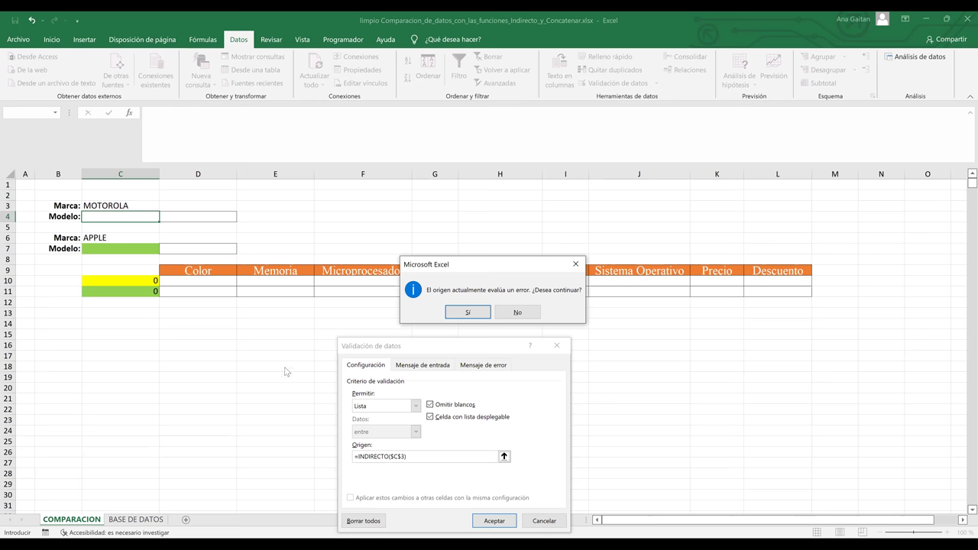
pyautogui.click(518, 314)
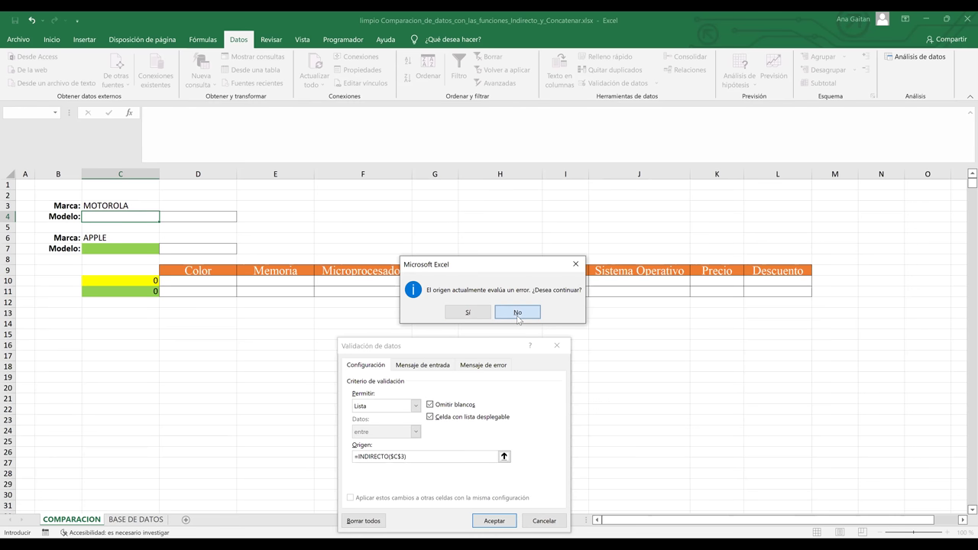
pyautogui.click(540, 522)
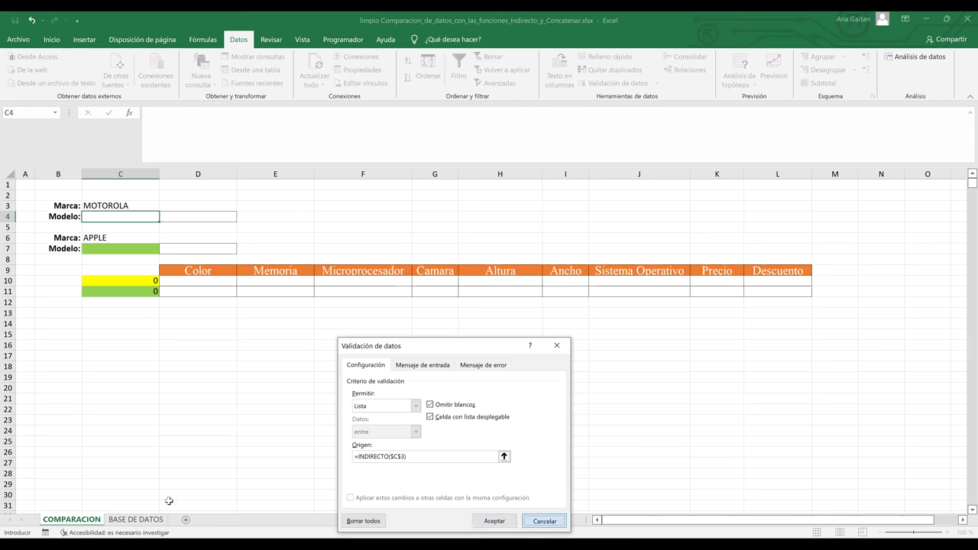
pyautogui.click(275, 430)
pyautogui.click(136, 519)
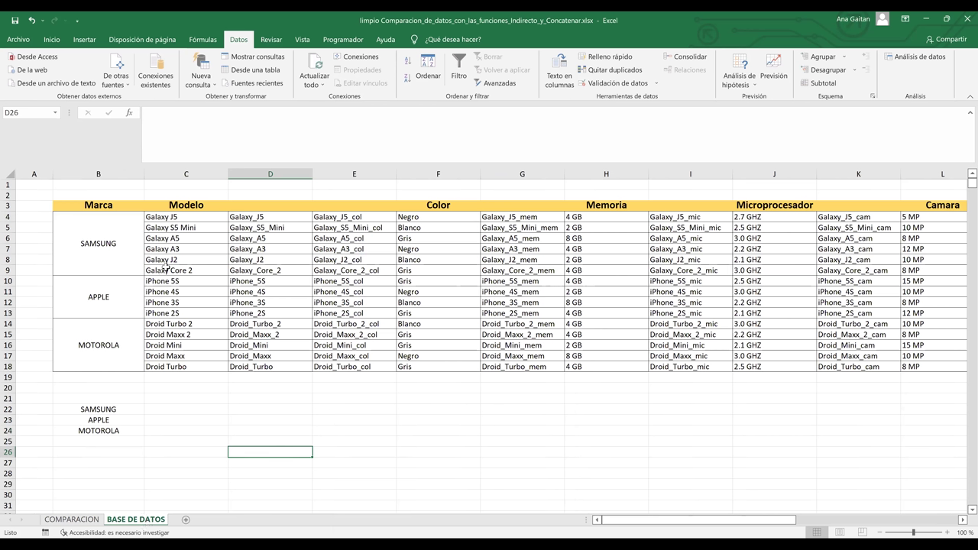
# Define the workbook name SAMSUNG for the Galaxy model range C4:C9 on the BASE DE DATOS sheet
pyautogui.moveTo(164, 217); pyautogui.dragTo(165, 267)
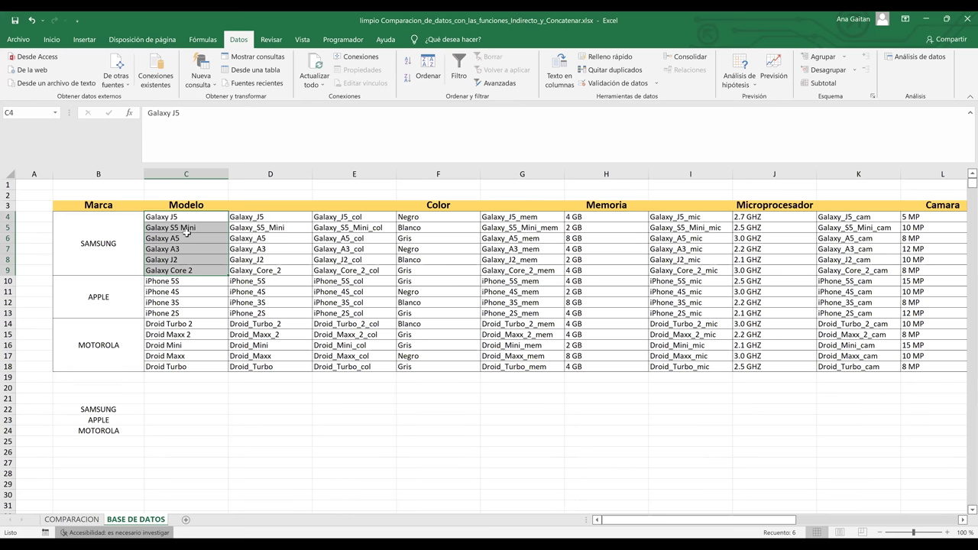
pyautogui.moveTo(187, 220); pyautogui.dragTo(284, 304)
pyautogui.click(264, 270)
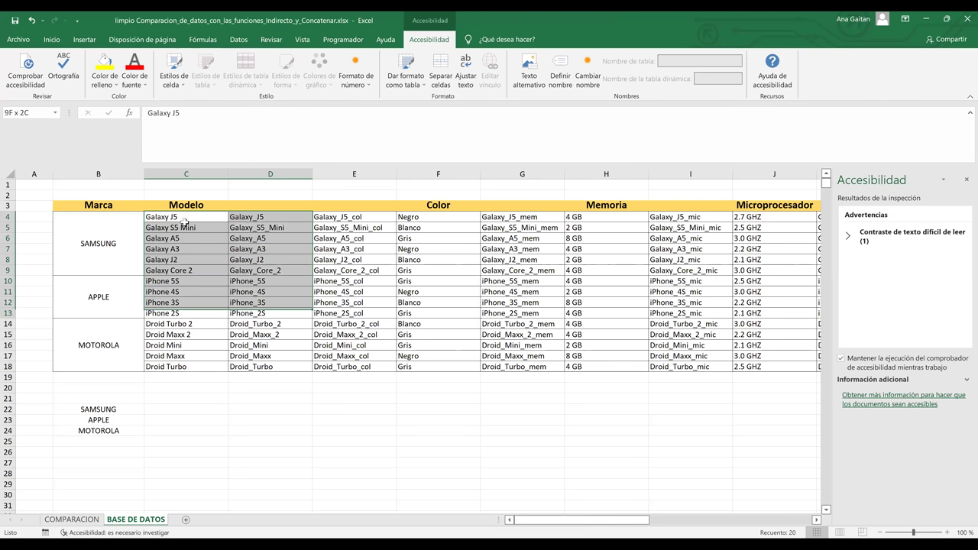
pyautogui.moveTo(175, 218); pyautogui.dragTo(178, 271)
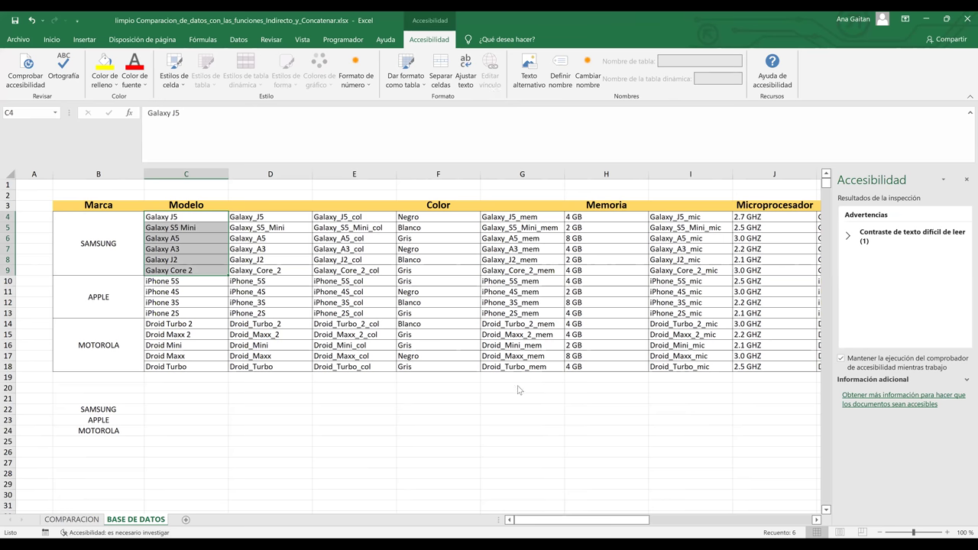
pyautogui.scroll(6, 469, 69)
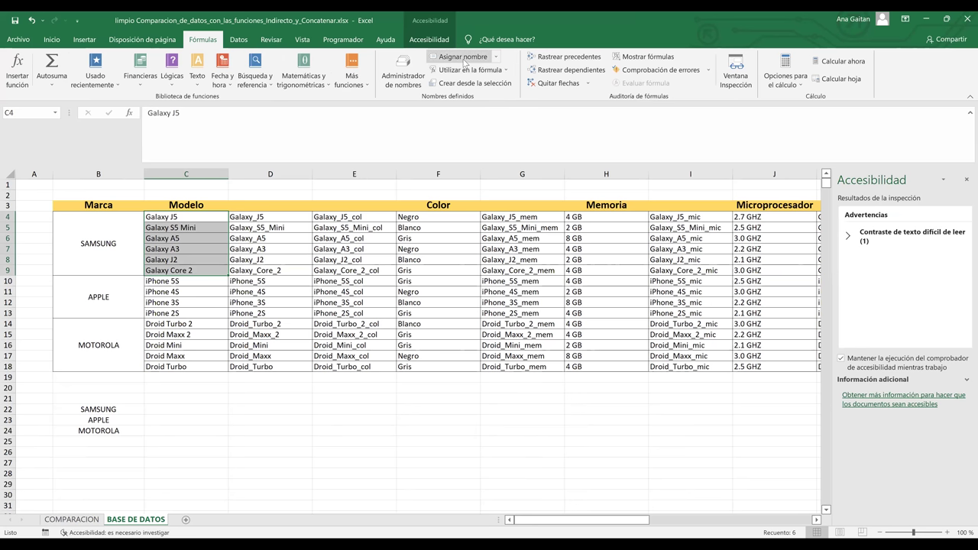
pyautogui.click(464, 62)
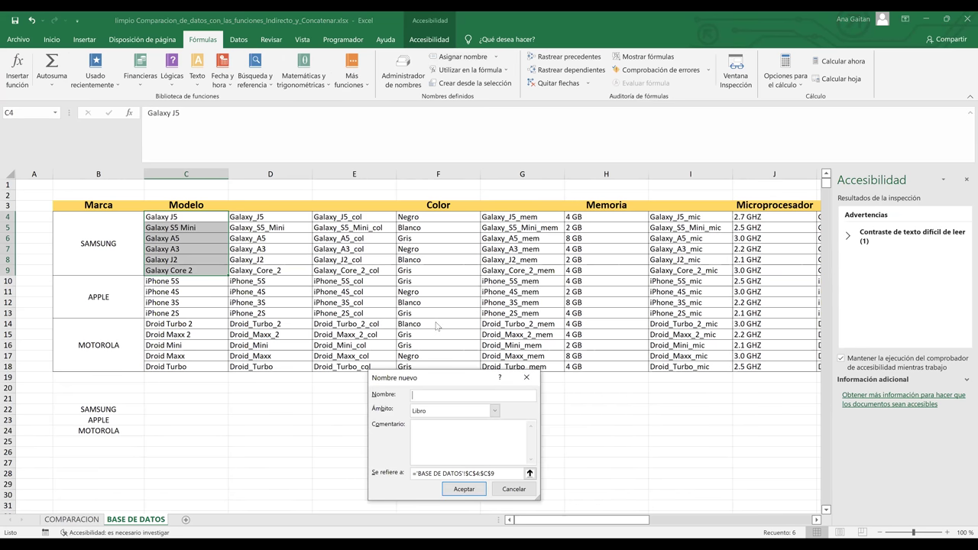
pyautogui.write('SAMSUNG')
pyautogui.click(461, 488)
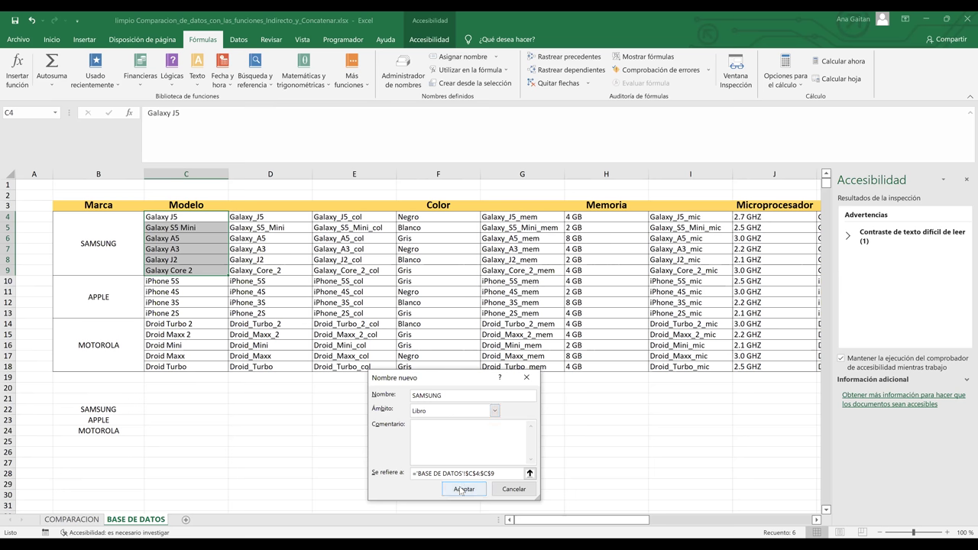
# Define the name APPLE for the iPhone model range C10:C13
pyautogui.moveTo(170, 280); pyautogui.dragTo(169, 314)
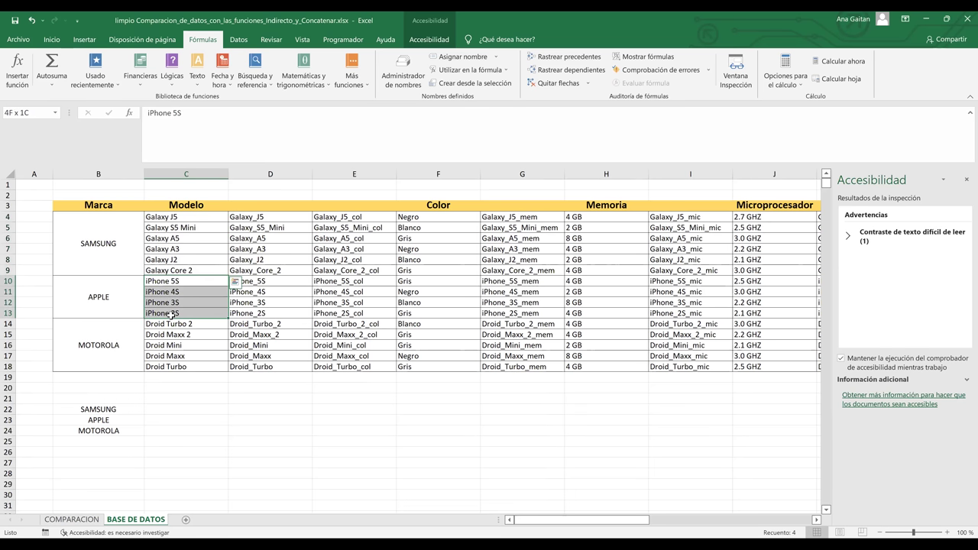
pyautogui.click(450, 61)
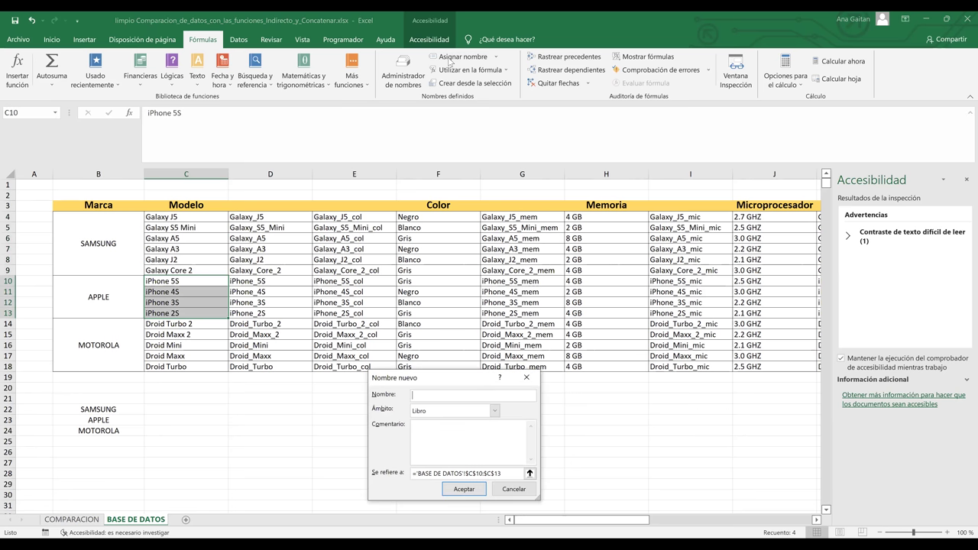
pyautogui.write('APPLE')
pyautogui.press('Return')
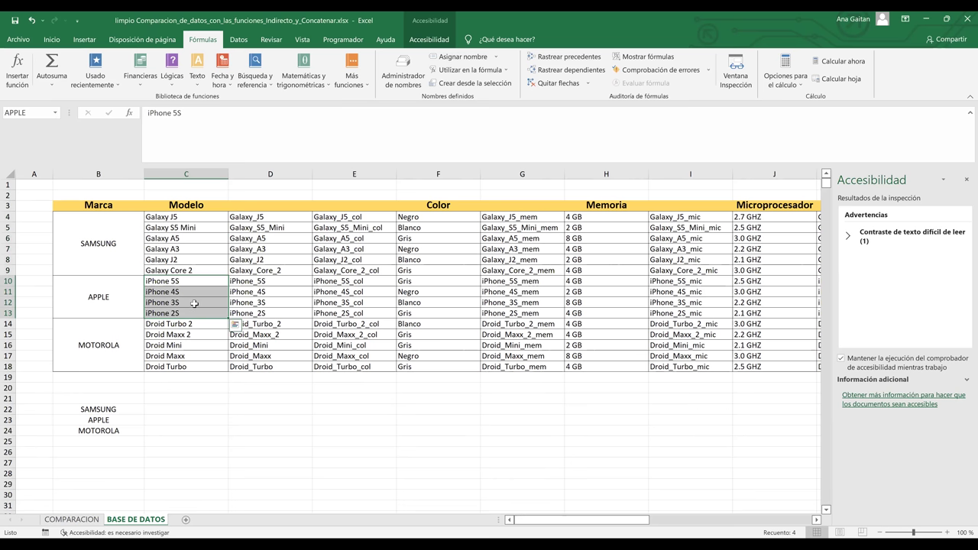
# Define the name MOTOROLA for the Droid model range C14:C18
pyautogui.moveTo(183, 324); pyautogui.dragTo(185, 366)
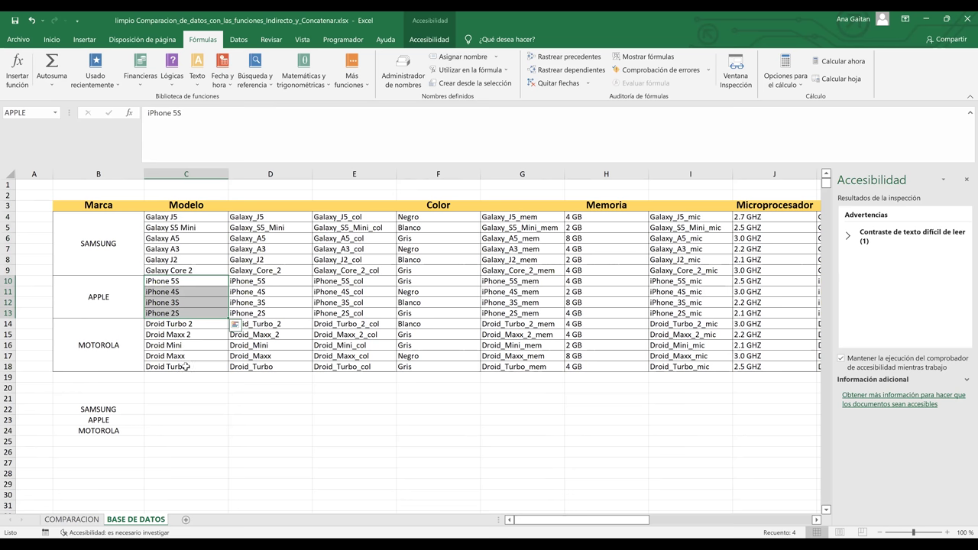
pyautogui.click(450, 84)
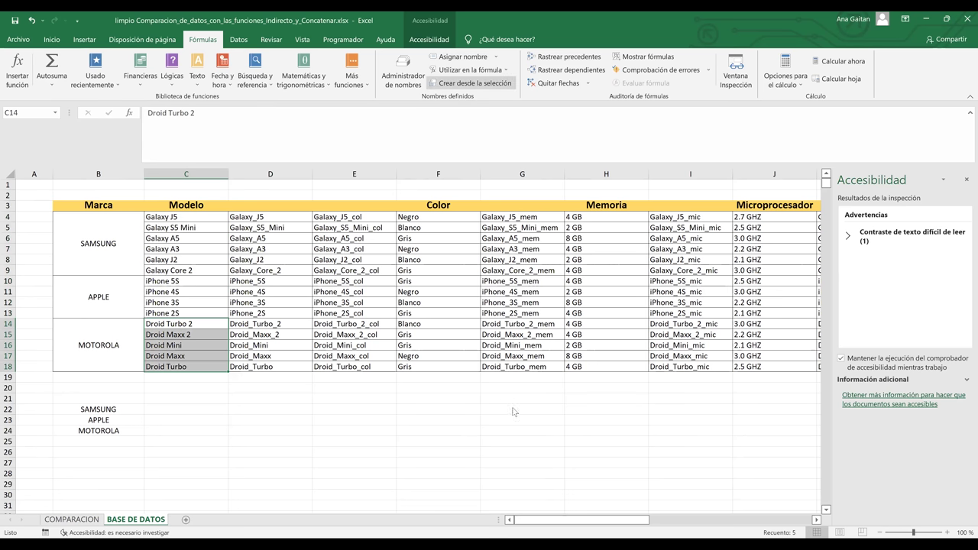
pyautogui.click(456, 58)
pyautogui.write('MO')
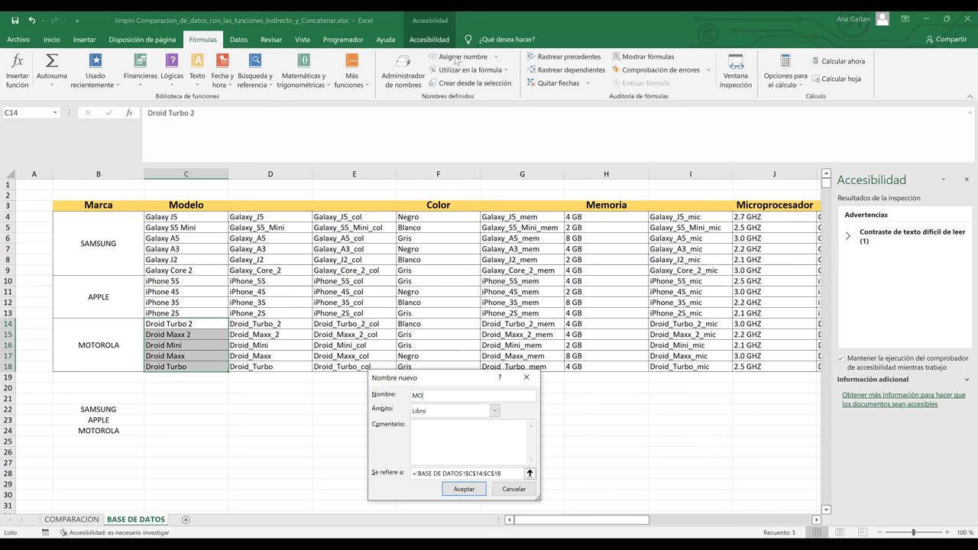
pyautogui.write('TOROLA')
pyautogui.click(464, 488)
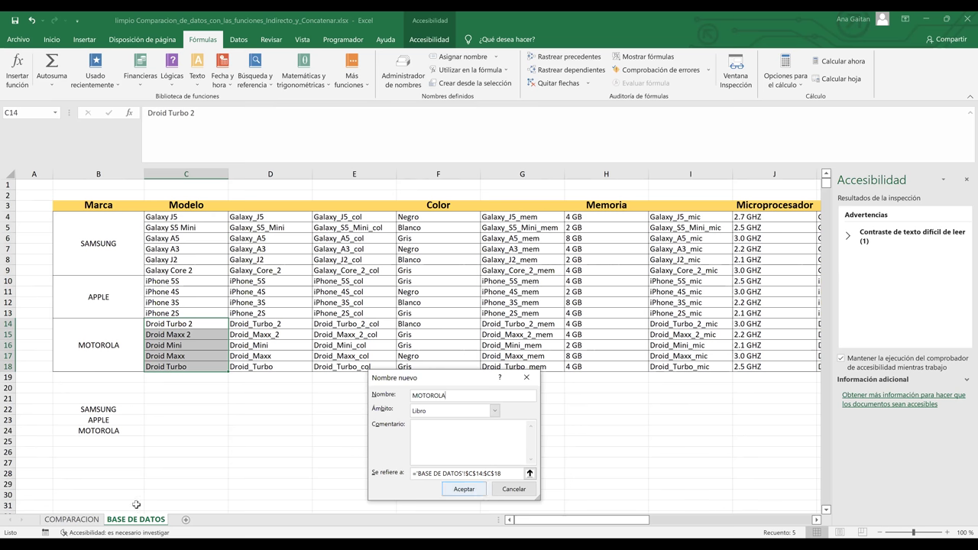
# On the COMPARACION sheet, add a list validation to Modelo cell C4 with INDIRECTO of the brand cell C3 as its source
pyautogui.click(91, 520)
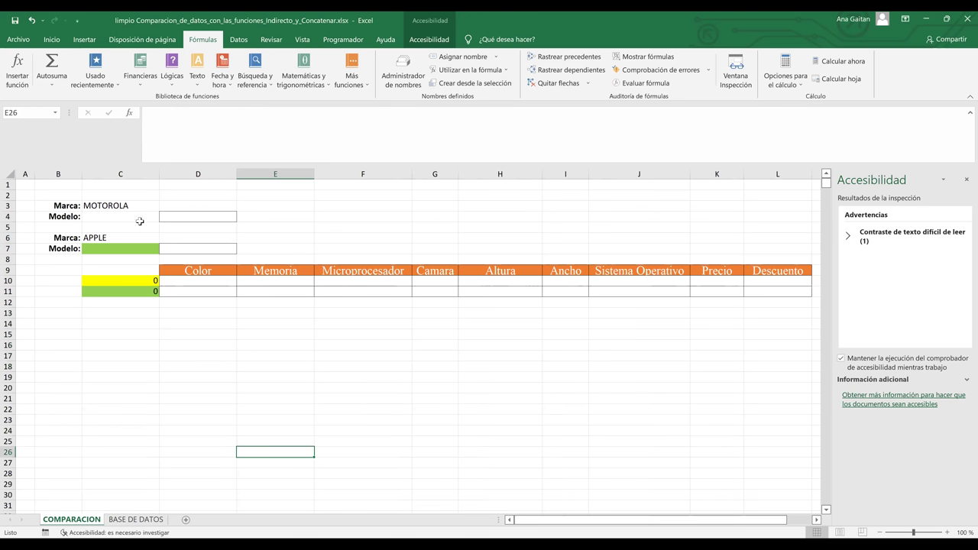
pyautogui.click(140, 220)
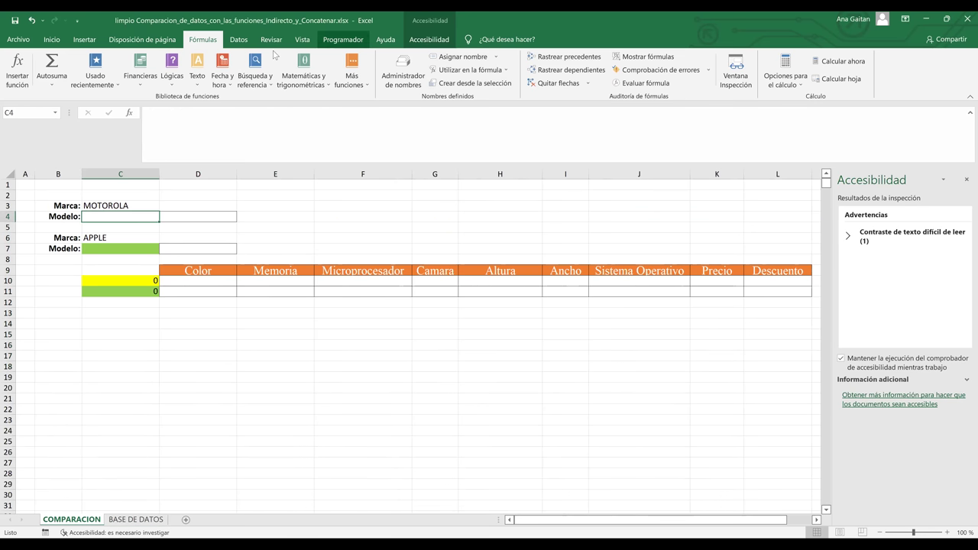
pyautogui.click(240, 40)
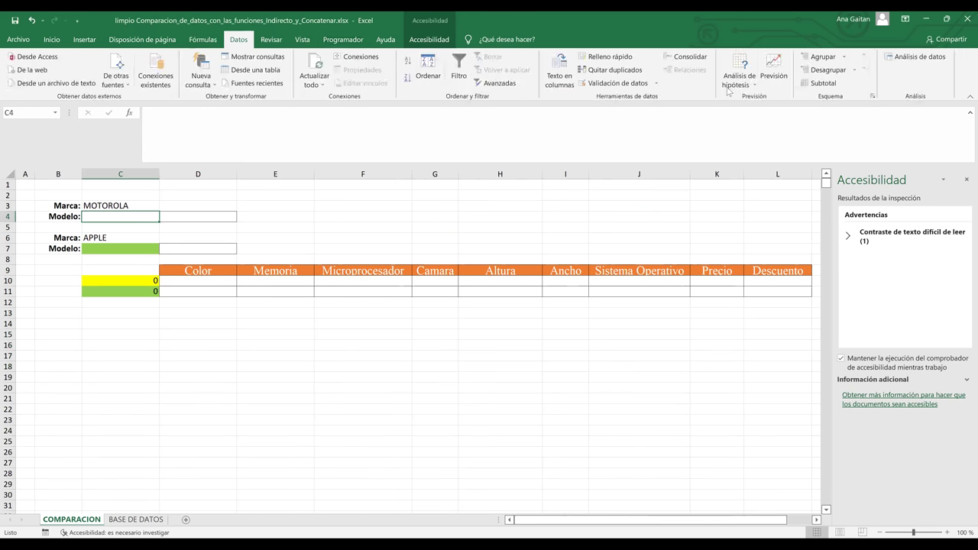
pyautogui.click(630, 83)
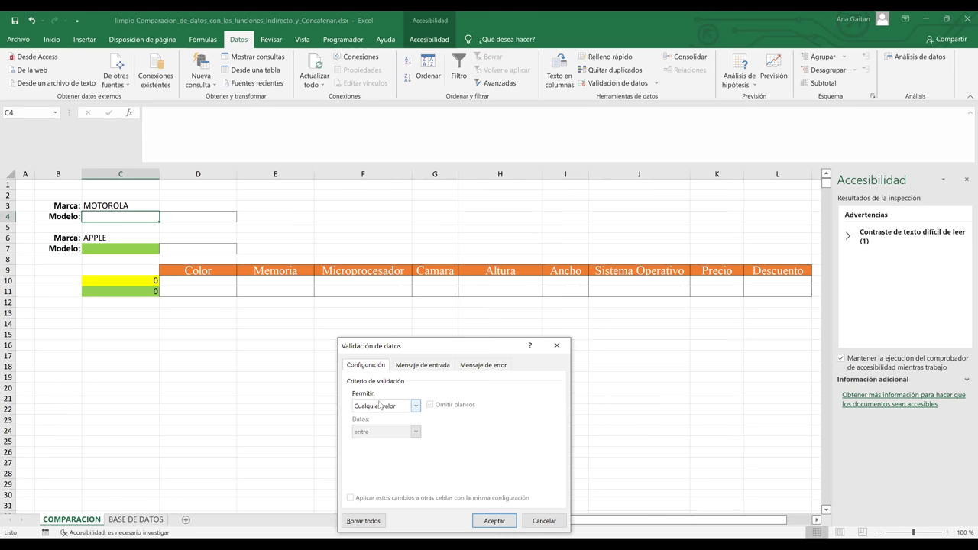
pyautogui.click(380, 405)
pyautogui.click(374, 442)
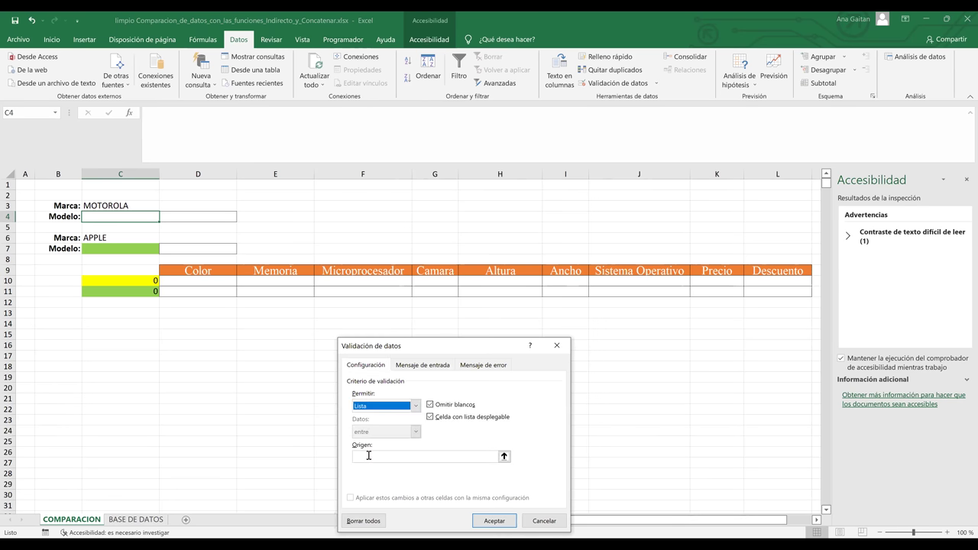
pyautogui.click(368, 455)
pyautogui.write('=INDIRECTO')
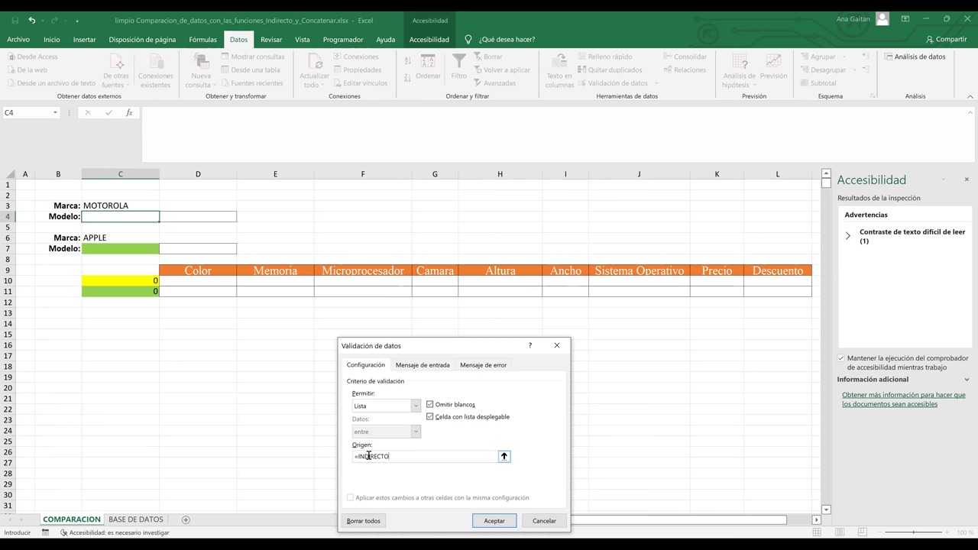
pyautogui.write('(')
pyautogui.click(132, 206)
pyautogui.write(')')
pyautogui.click(511, 524)
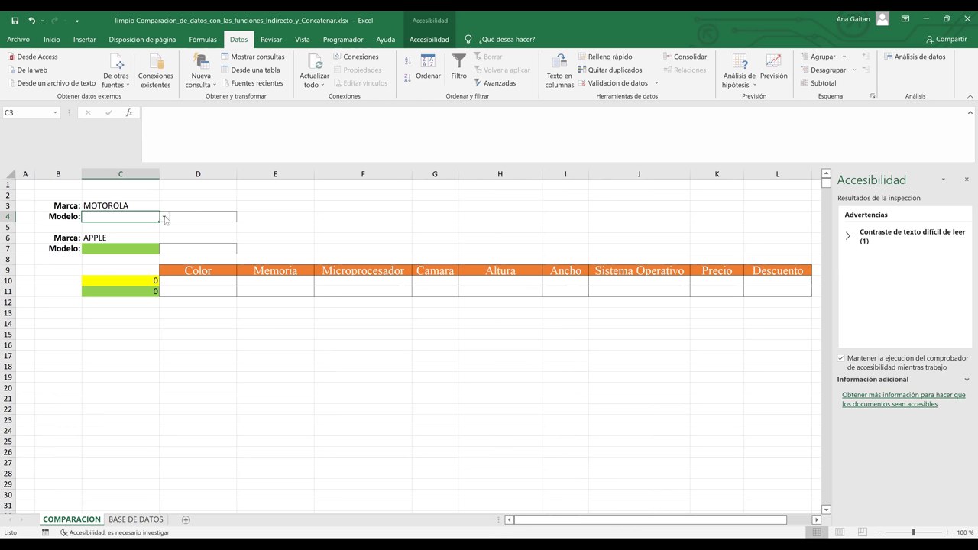
# Try several Motorola models from the Modelo list in C4 and leave Droid Mini chosen
pyautogui.click(164, 218)
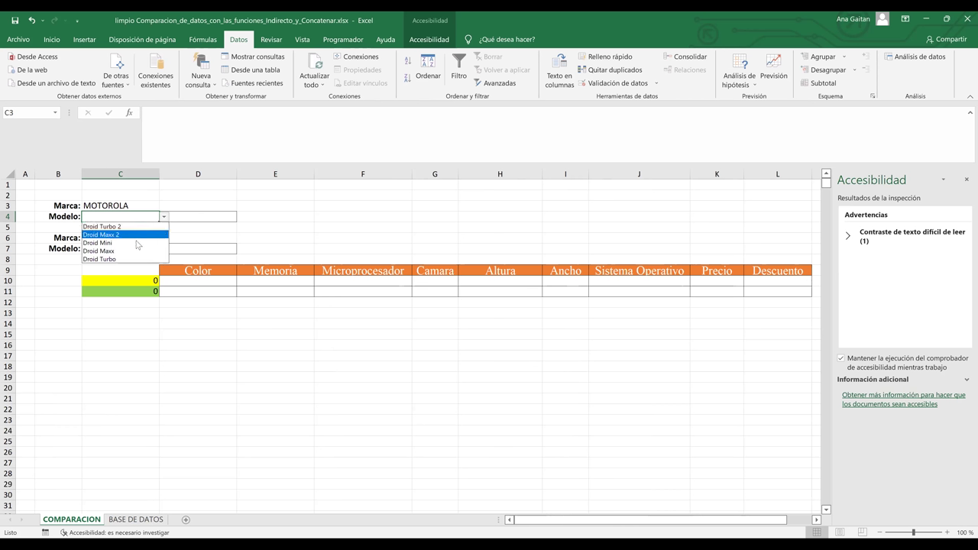
pyautogui.click(139, 244)
pyautogui.click(163, 218)
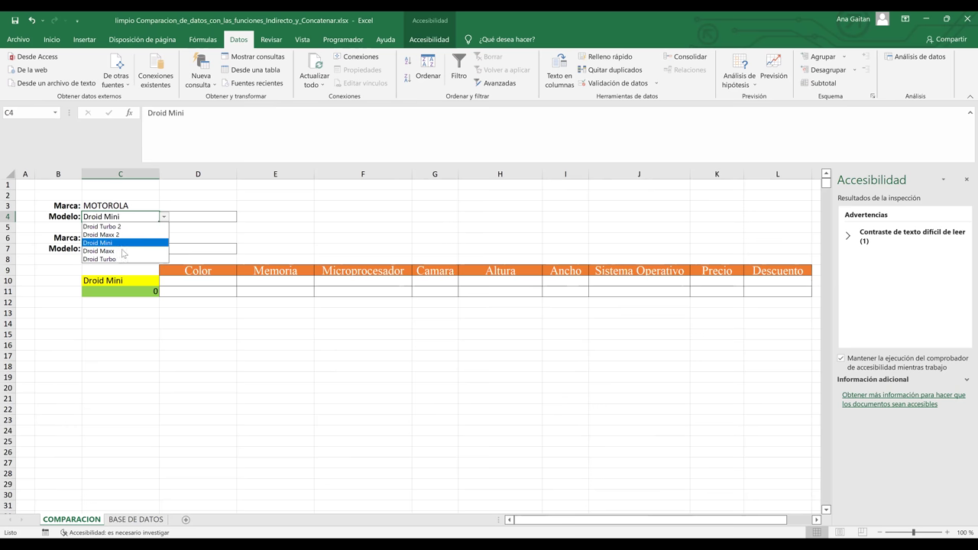
pyautogui.click(145, 219)
pyautogui.click(163, 217)
pyautogui.click(141, 238)
pyautogui.click(164, 218)
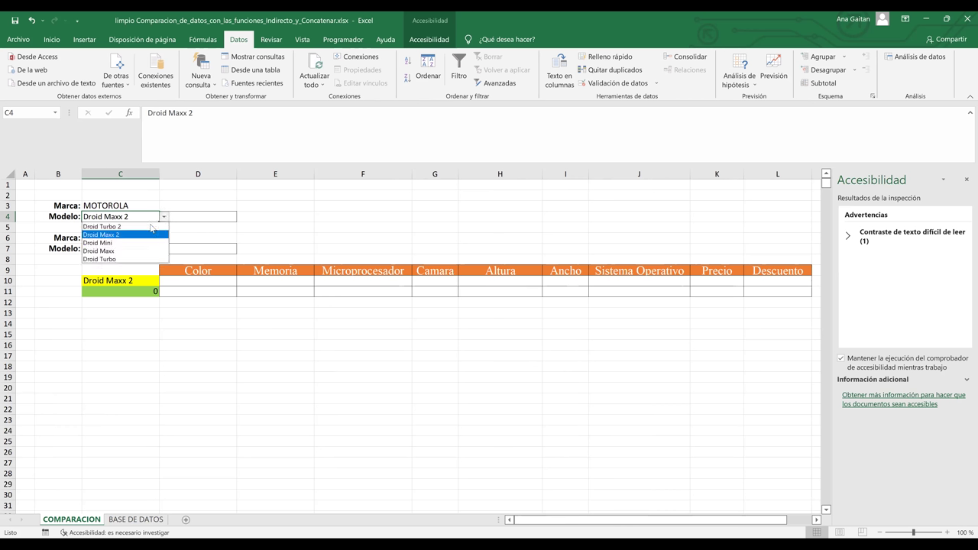
pyautogui.click(162, 223)
pyautogui.click(164, 218)
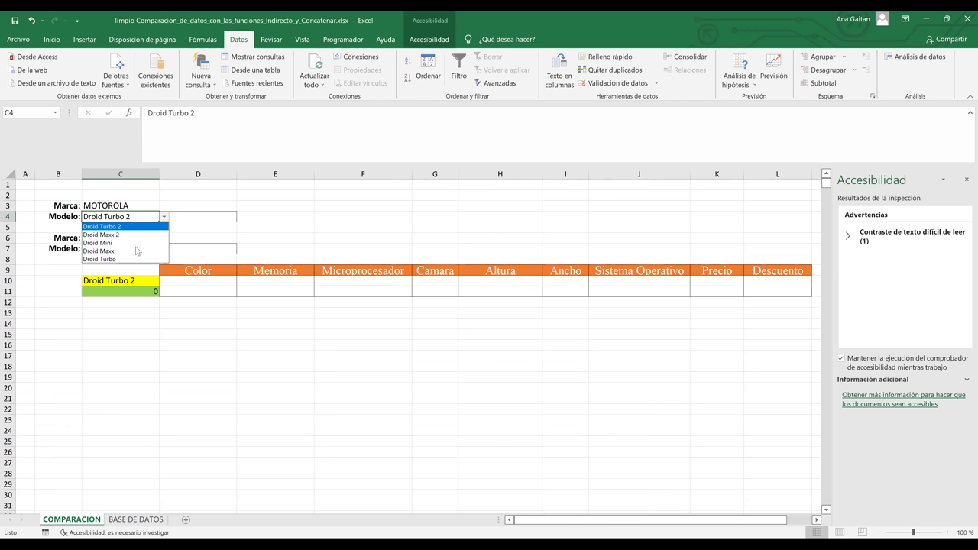
pyautogui.click(135, 246)
pyautogui.click(163, 217)
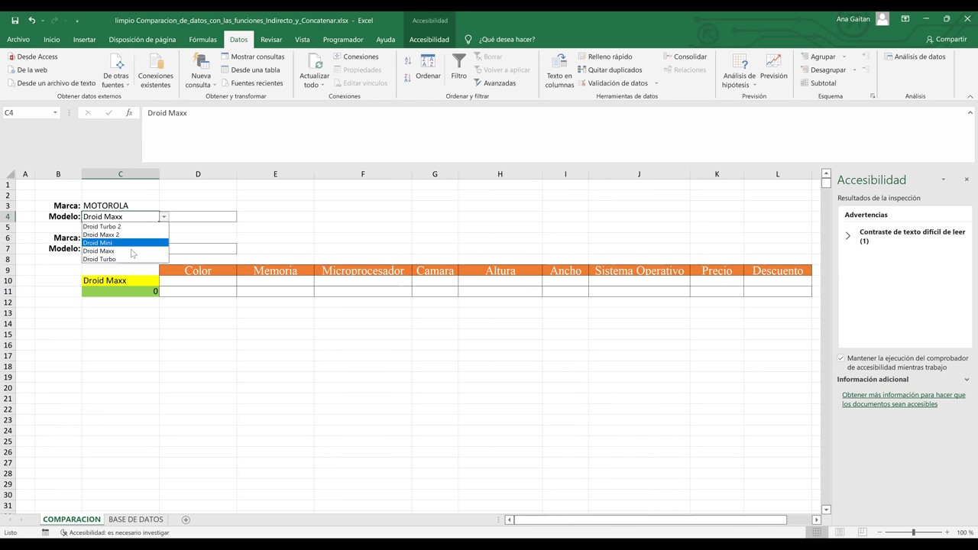
pyautogui.click(133, 250)
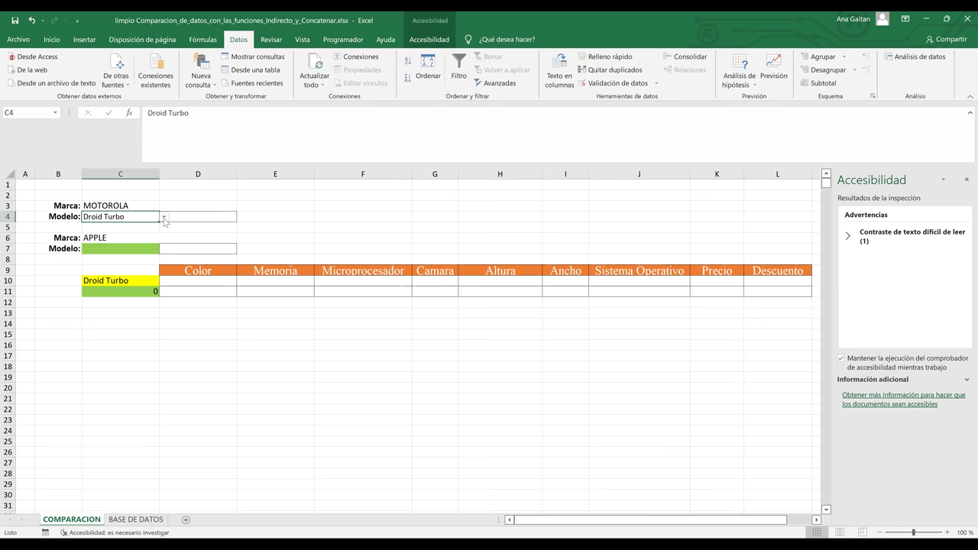
pyautogui.click(163, 217)
pyautogui.click(145, 268)
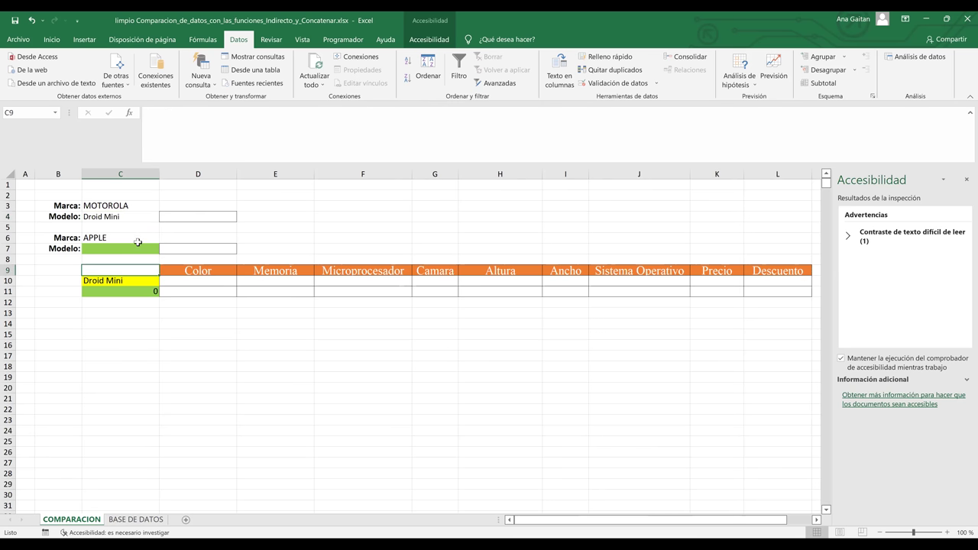
# Add a list validation to the green Modelo cell C7 with INDIRECTO of the brand cell C6 as its source
pyautogui.click(134, 249)
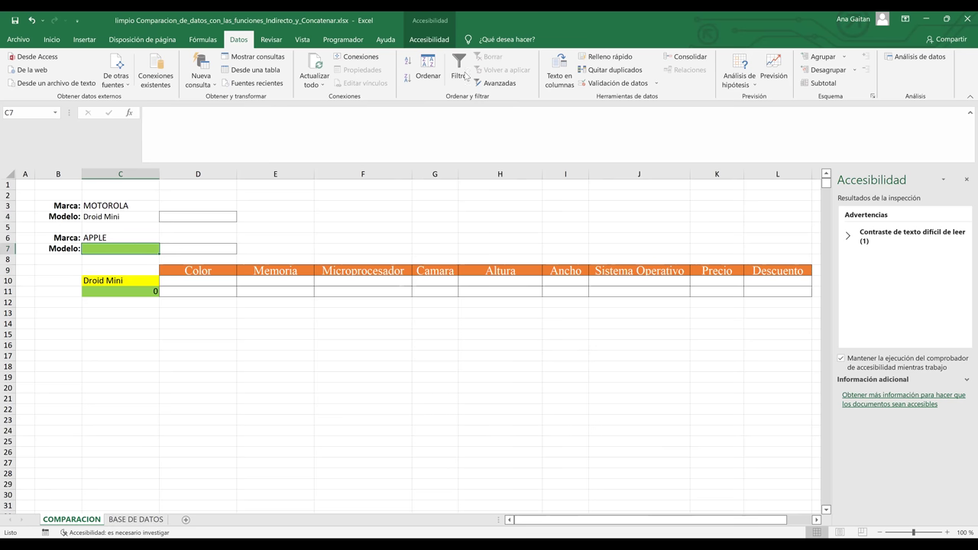
pyautogui.click(611, 84)
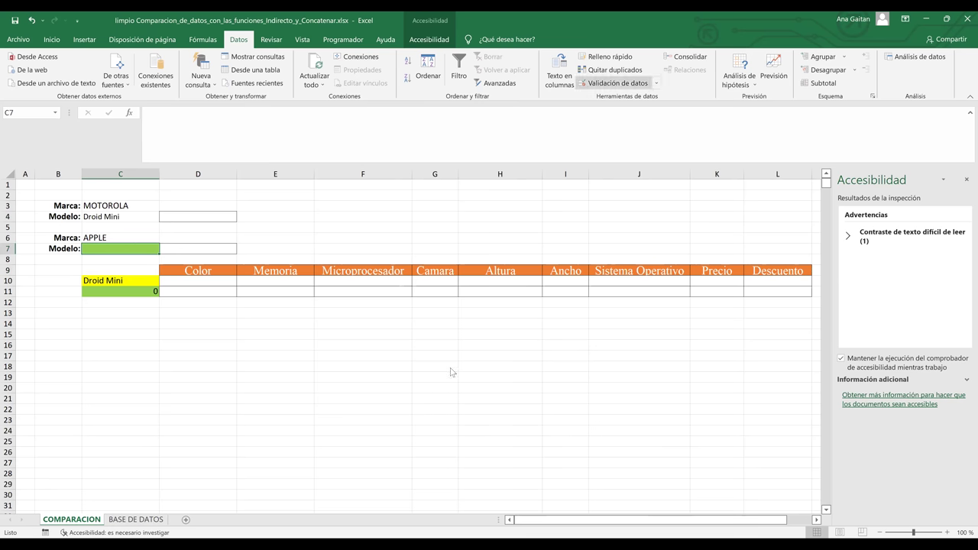
pyautogui.click(385, 405)
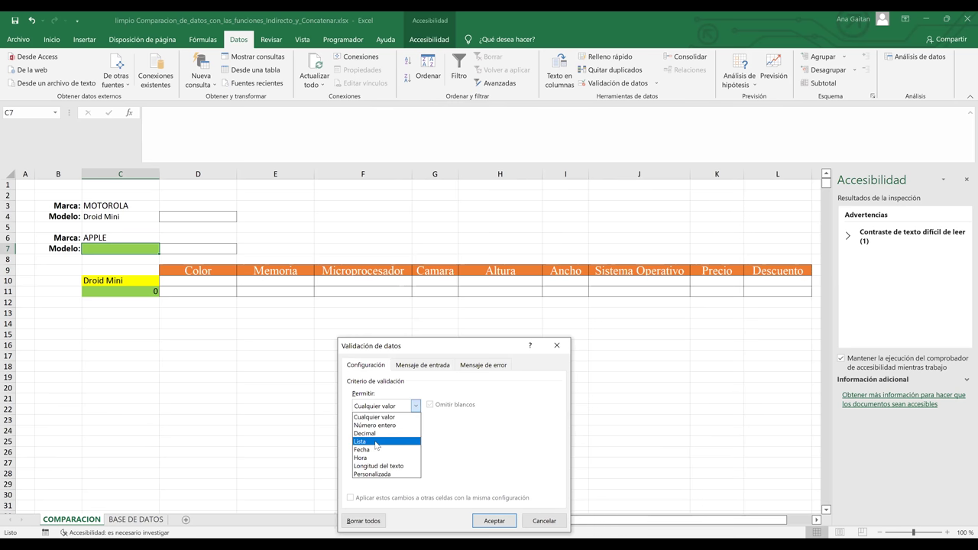
pyautogui.click(382, 453)
pyautogui.write('=INDIREC')
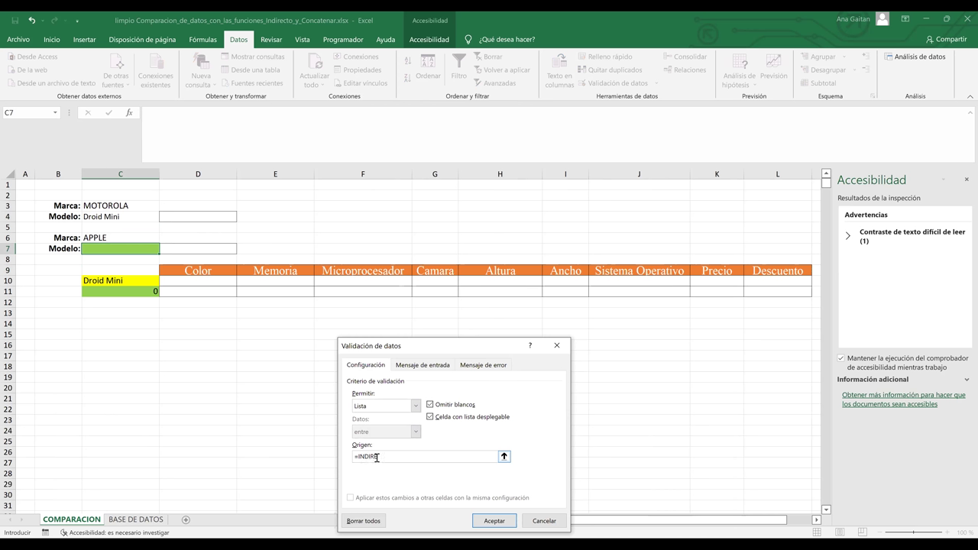
pyautogui.write('TO(')
pyautogui.click(110, 239)
pyautogui.write(')')
pyautogui.press('Return')
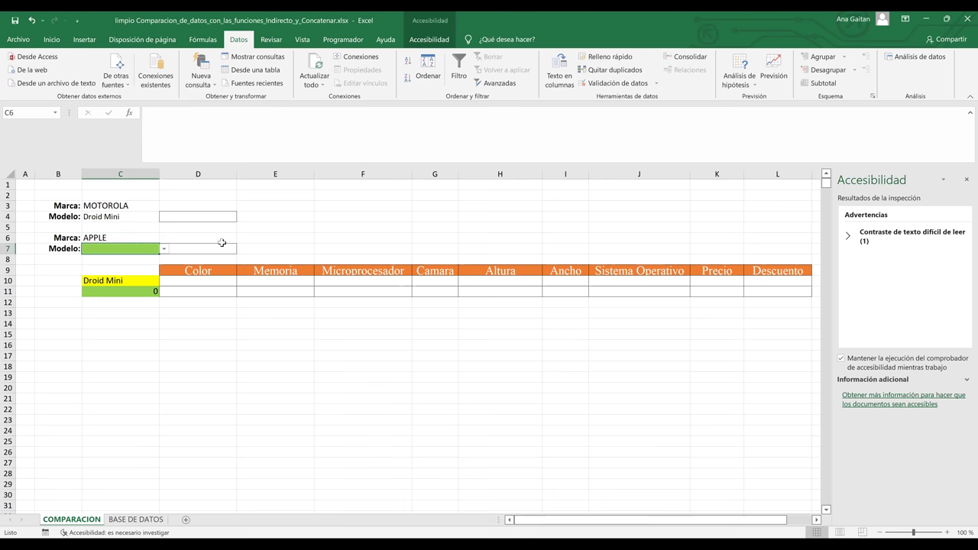
# Choose iPhone 2S as the second model in cell C7 and check the formula in the yellow cell C10
pyautogui.click(164, 249)
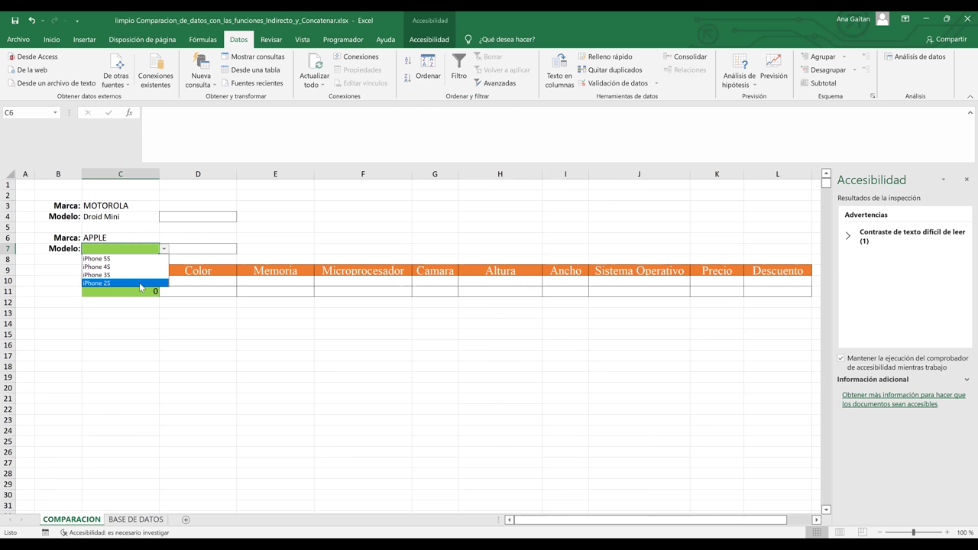
pyautogui.click(141, 284)
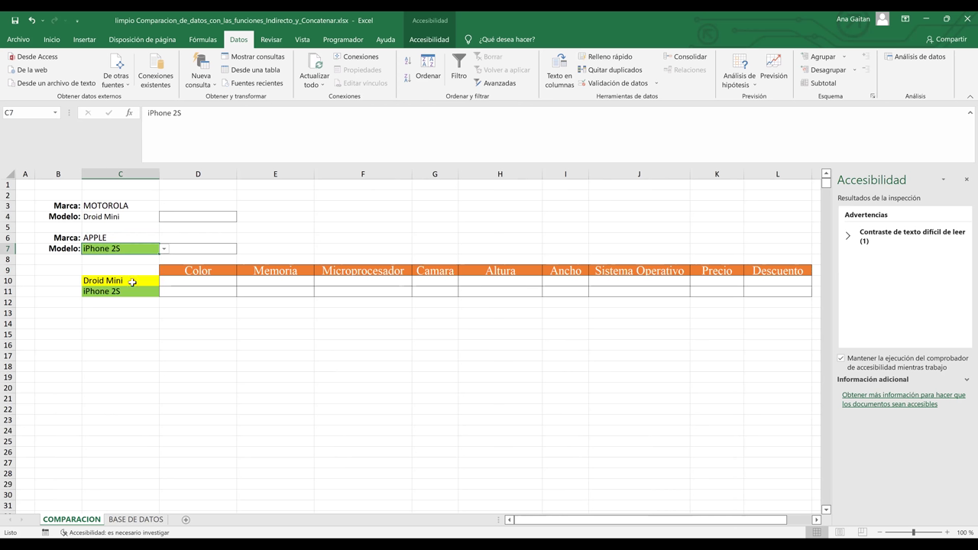
pyautogui.click(130, 280)
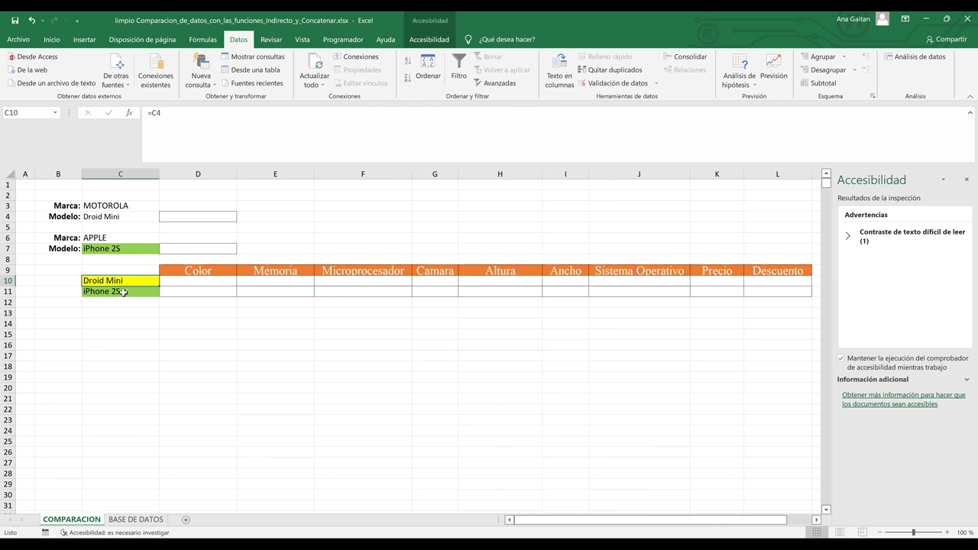
# Check the formula in the green cell C11, then re-enter the yellow cell C10 as =C4
pyautogui.click(123, 292)
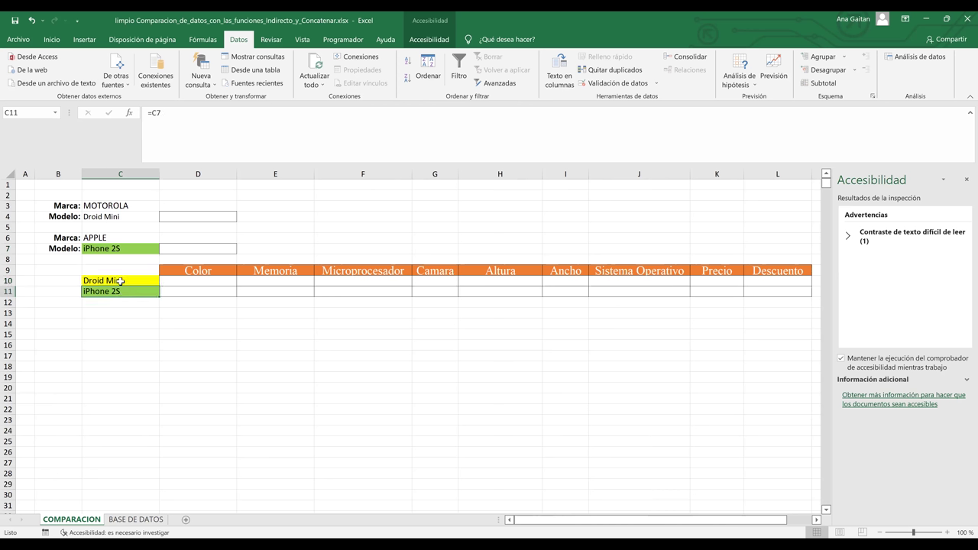
pyautogui.click(121, 281)
pyautogui.click(156, 130)
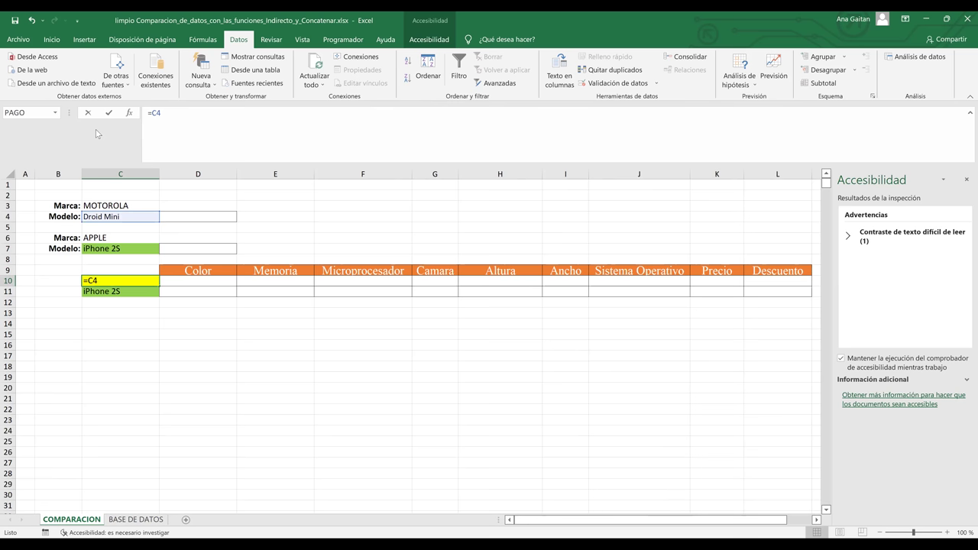
pyautogui.press('BackSpace')
pyautogui.press('BackSpace')
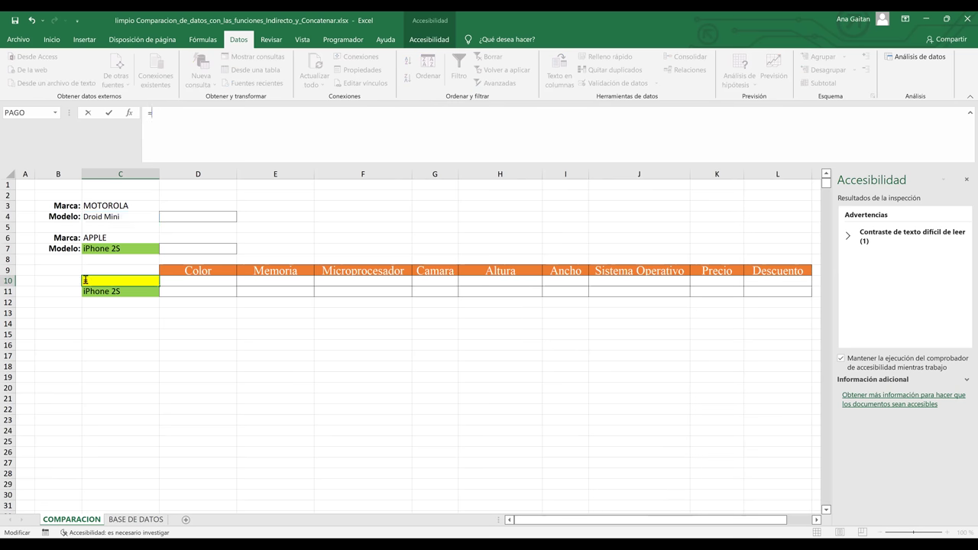
pyautogui.click(102, 216)
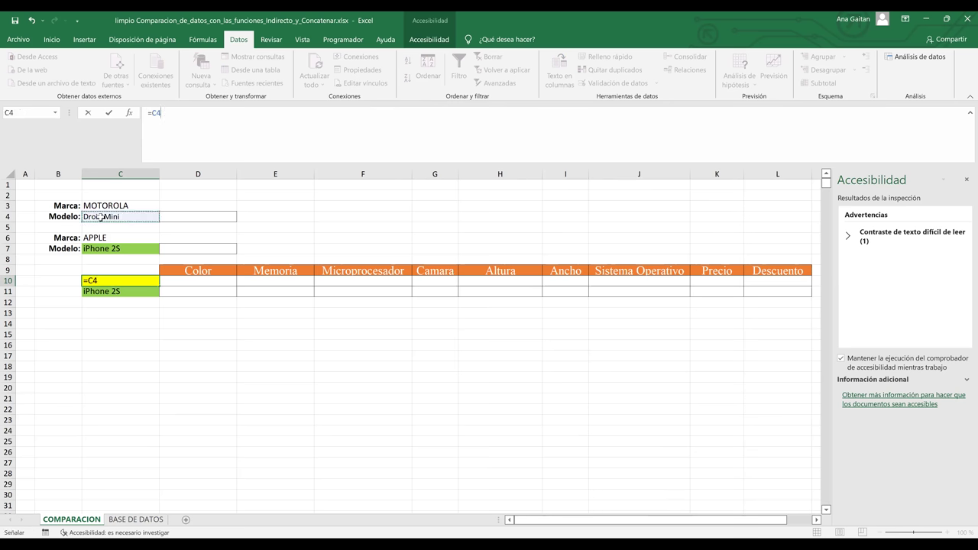
pyautogui.press('Return')
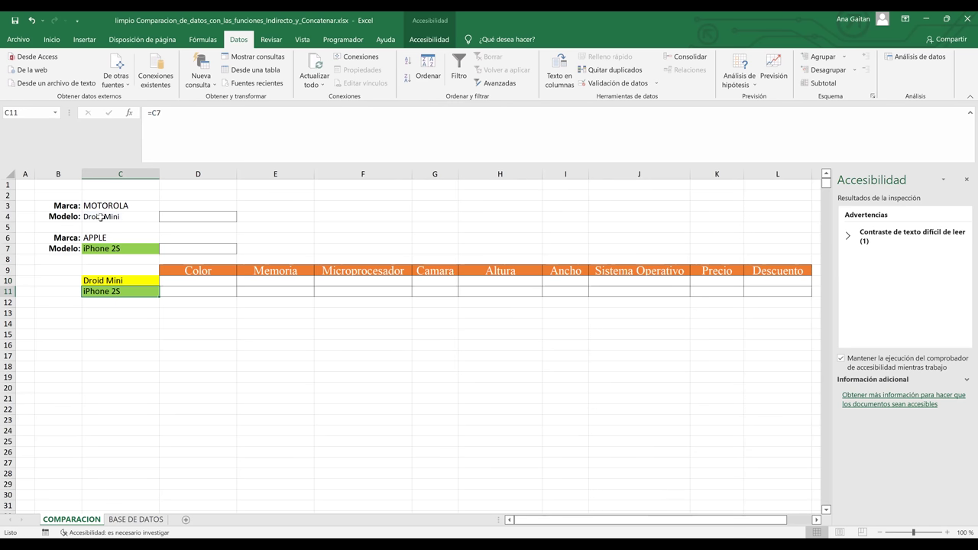
pyautogui.click(211, 296)
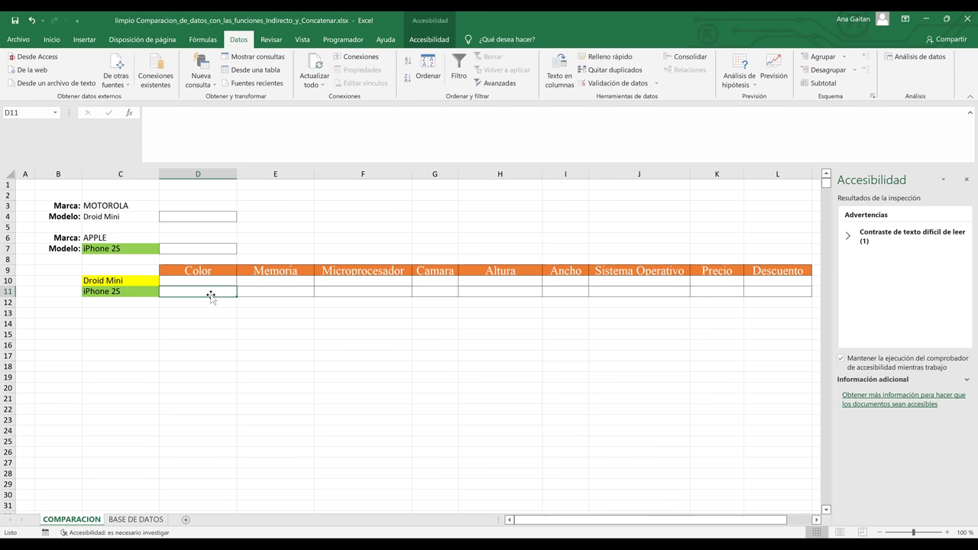
# Enter =SUSTITUIR(C4;" ";"_") in cell D4 to replace the spaces in the first model name with underscores
pyautogui.click(197, 217)
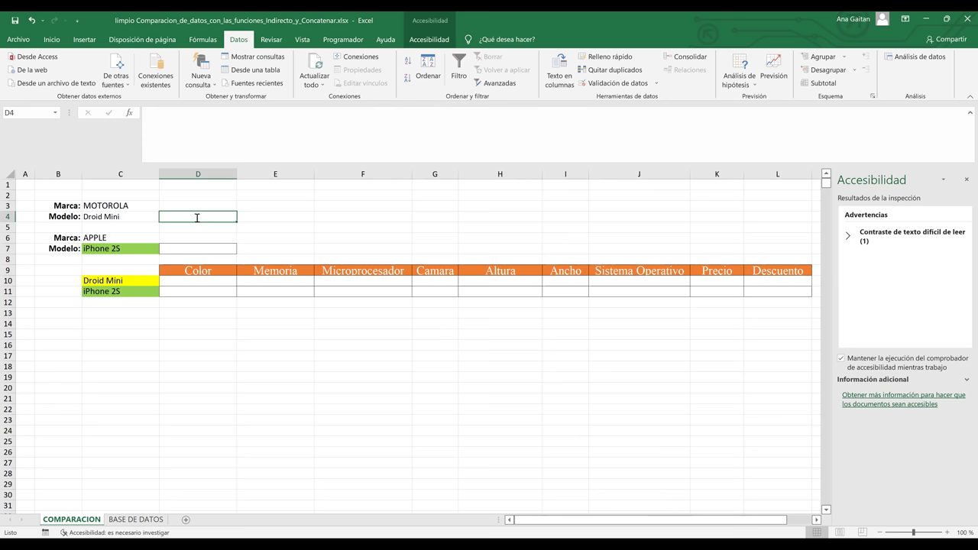
pyautogui.write('=')
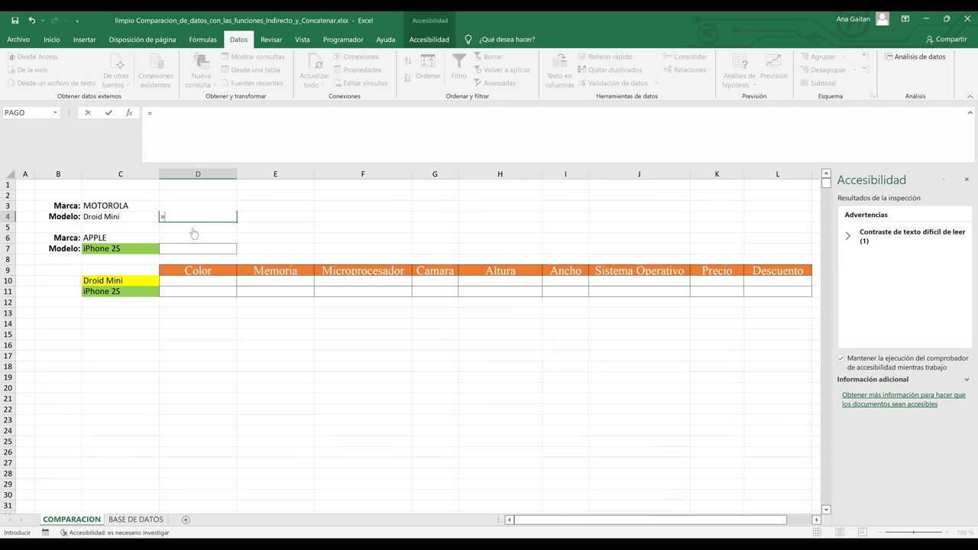
pyautogui.write('SUSTITUIR(')
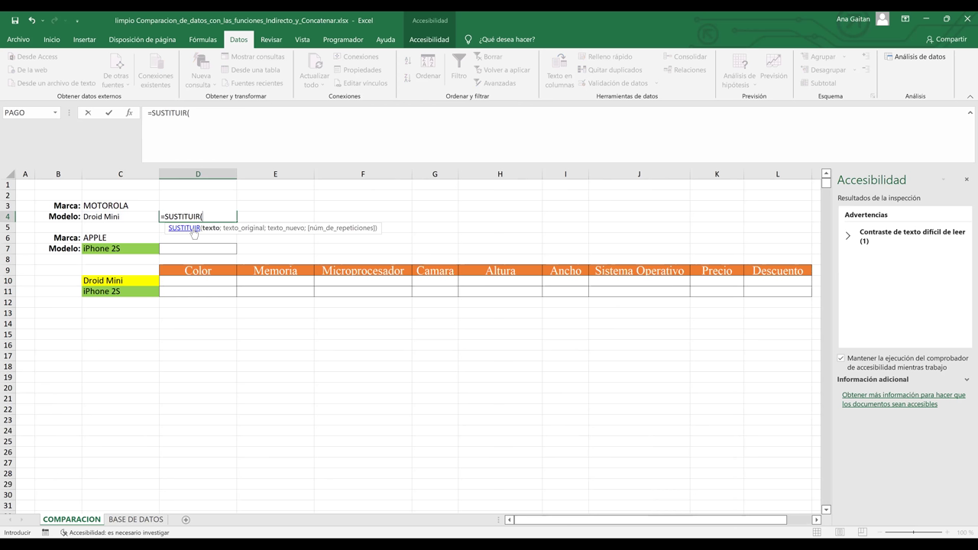
pyautogui.click(126, 218)
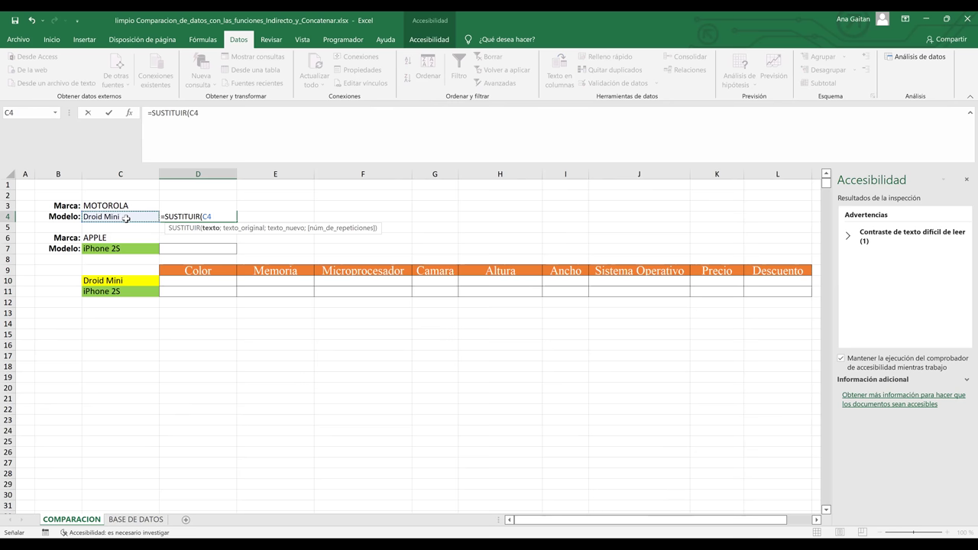
pyautogui.write(';"')
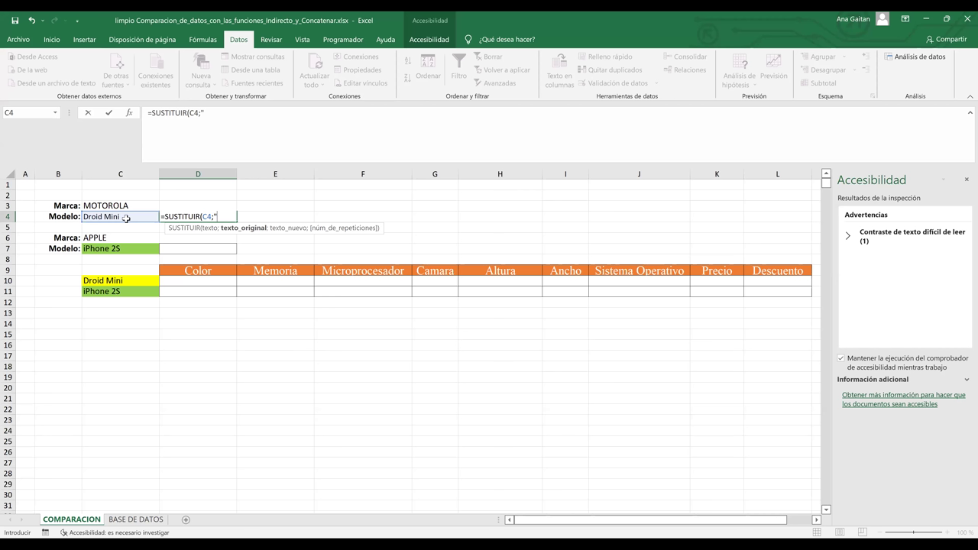
pyautogui.write('"')
pyautogui.write(';"_"')
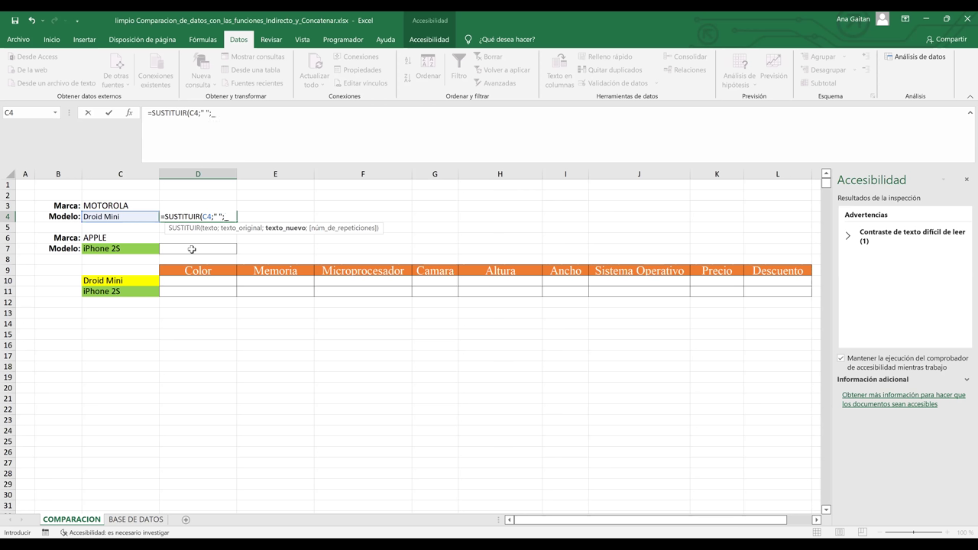
pyautogui.write('"_"')
pyautogui.write(')')
pyautogui.press('Return')
pyautogui.click(205, 217)
# Enter =SUSTITUIR(C7;" ";"_") in cell D7 to replace the spaces in the second model name with underscores
pyautogui.click(198, 248)
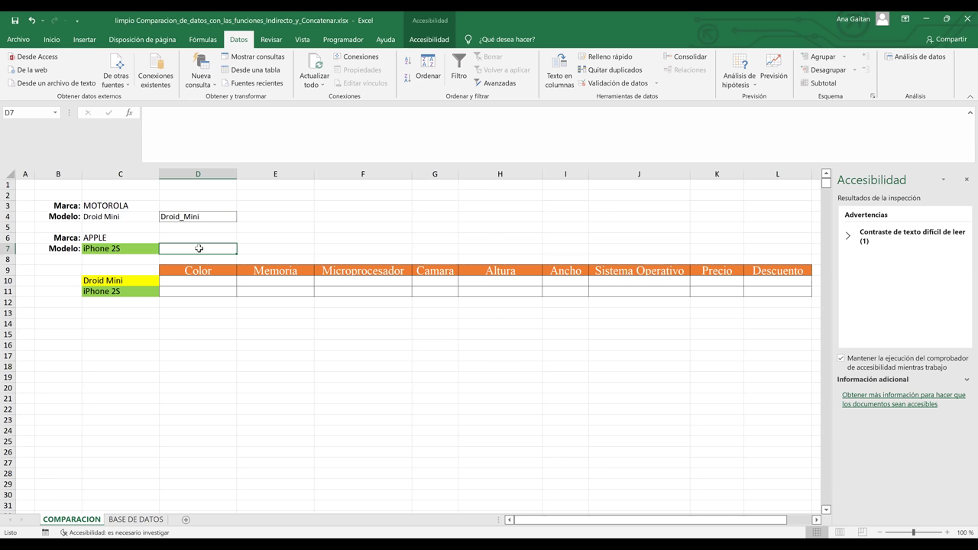
pyautogui.click(278, 204)
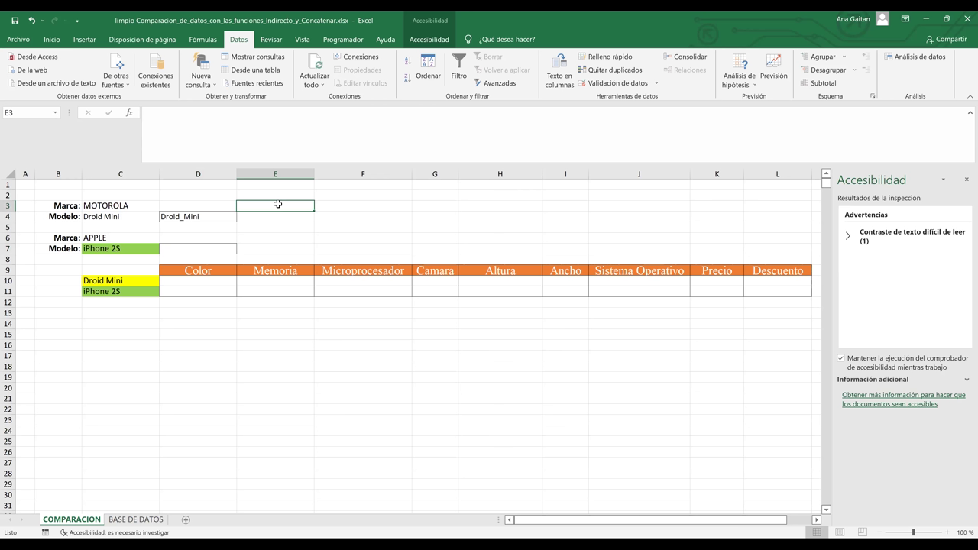
pyautogui.click(197, 248)
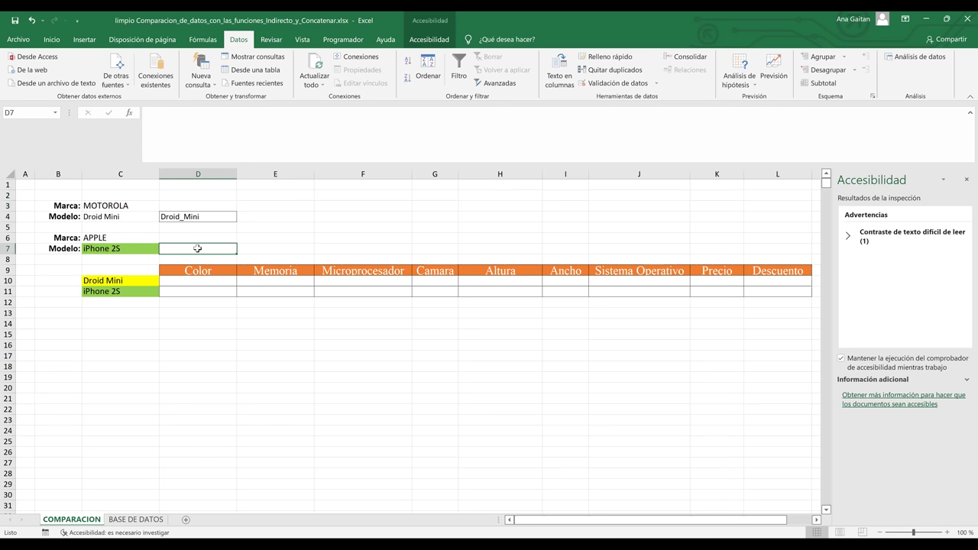
pyautogui.write('=')
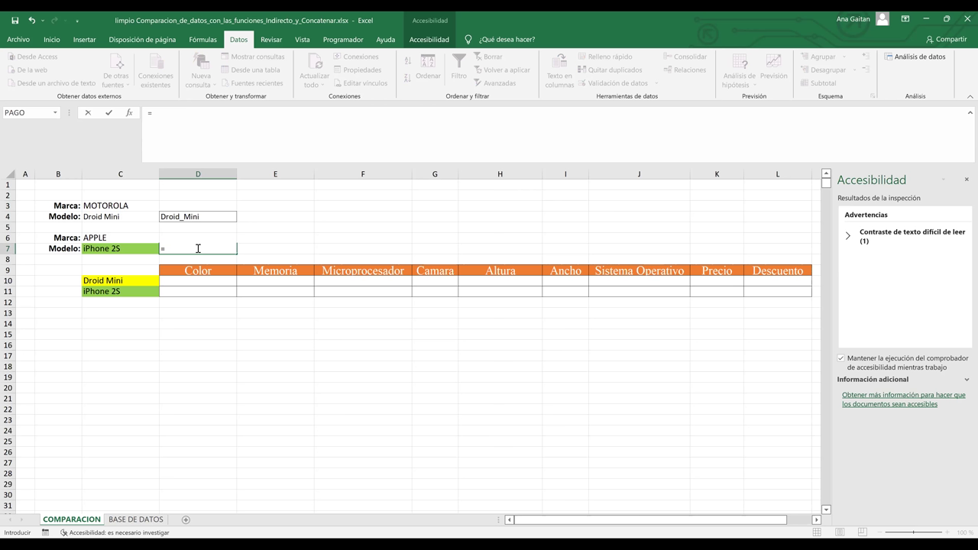
pyautogui.write('SUST')
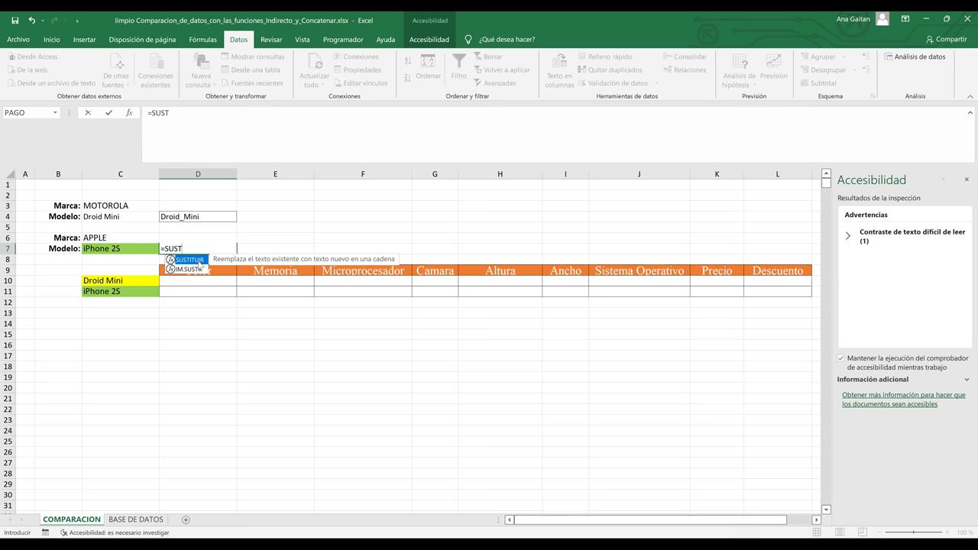
pyautogui.press('Tab')
pyautogui.click(134, 249)
pyautogui.write(';')
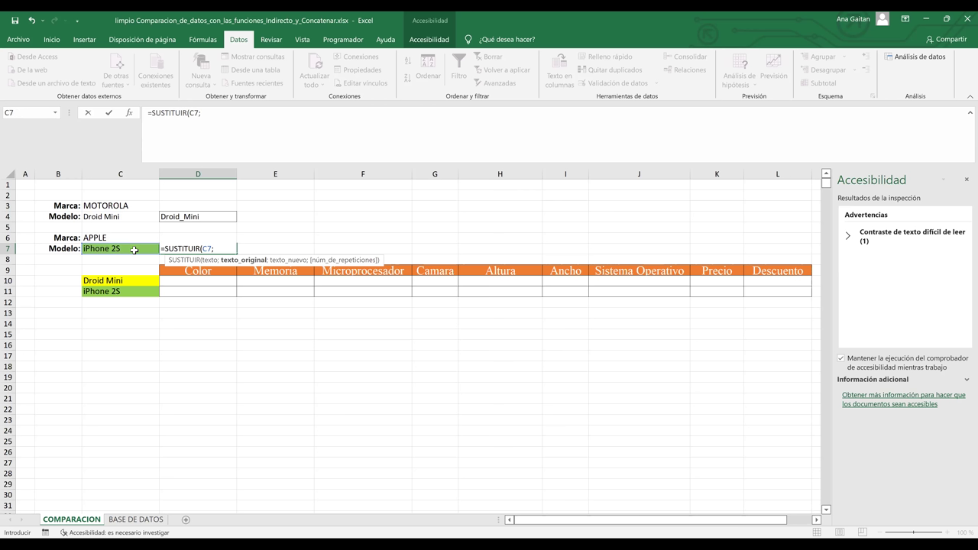
pyautogui.write('!')
pyautogui.press('BackSpace')
pyautogui.write('" ";"')
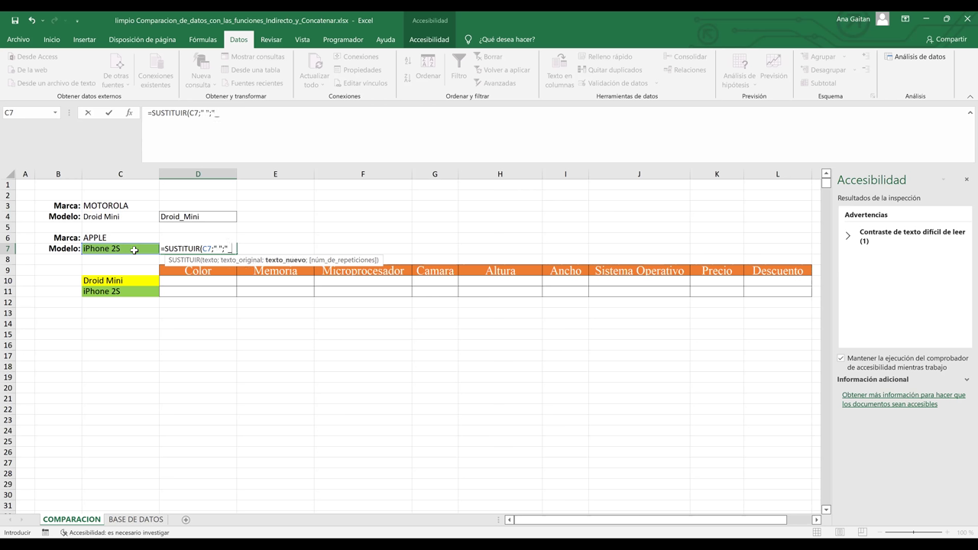
pyautogui.write('_")')
pyautogui.press('Return')
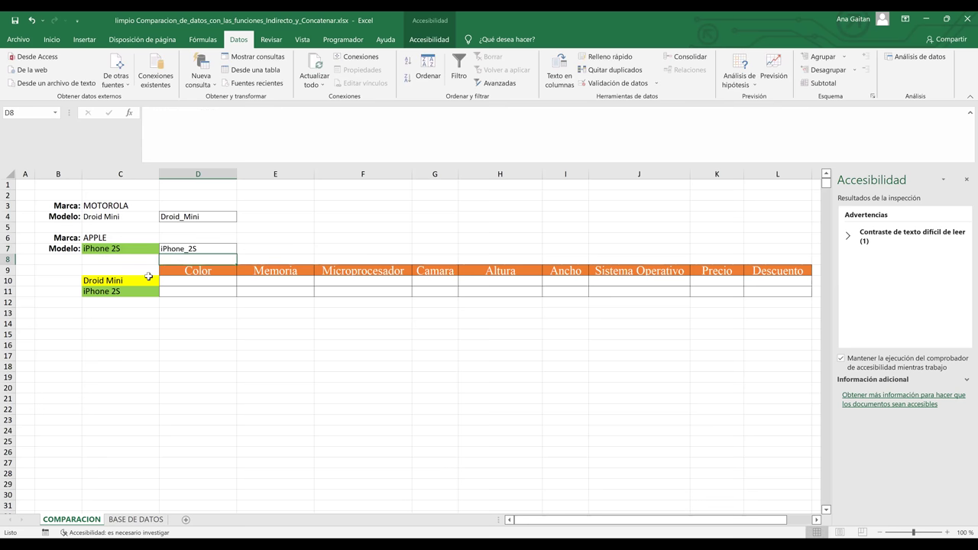
pyautogui.click(189, 279)
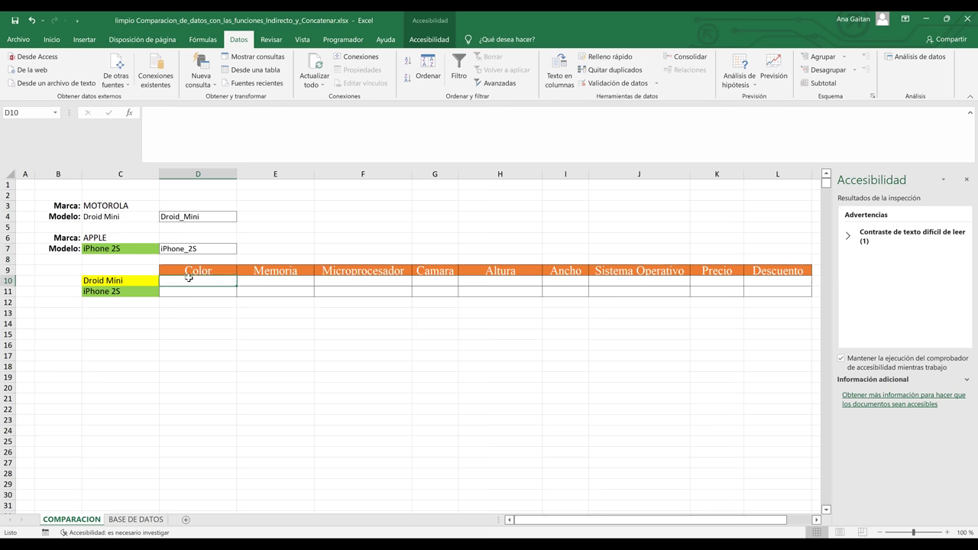
pyautogui.write('=')
pyautogui.press('BackSpace')
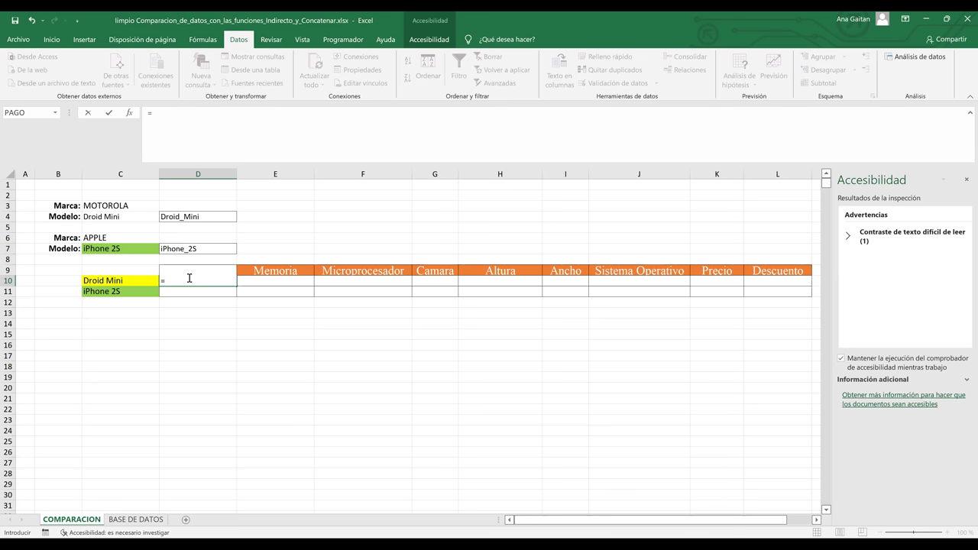
pyautogui.click(215, 321)
# Look up the first model's Color in cell D10 with the formula =INDIRECTO(D4&"_COL")
pyautogui.click(201, 281)
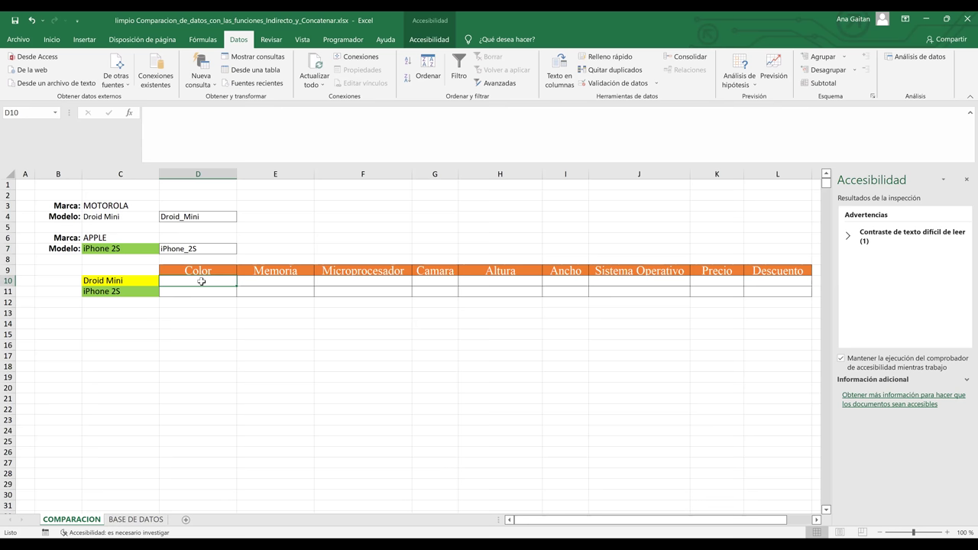
pyautogui.write('=')
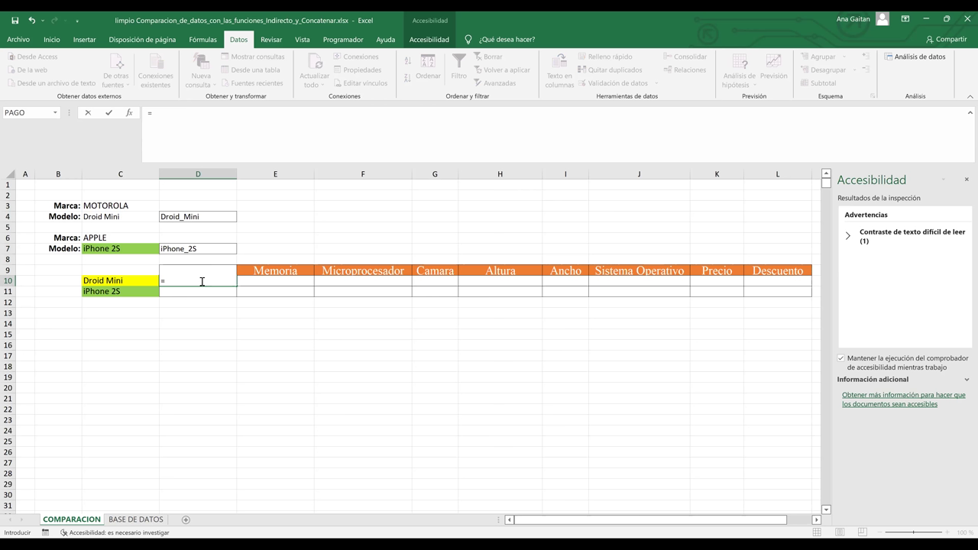
pyautogui.write('INDIRECTO(')
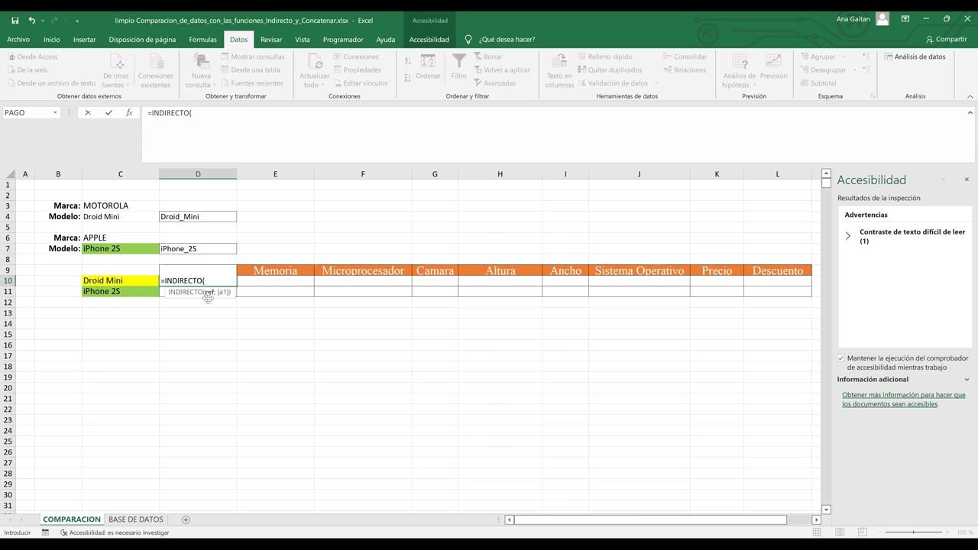
pyautogui.click(212, 215)
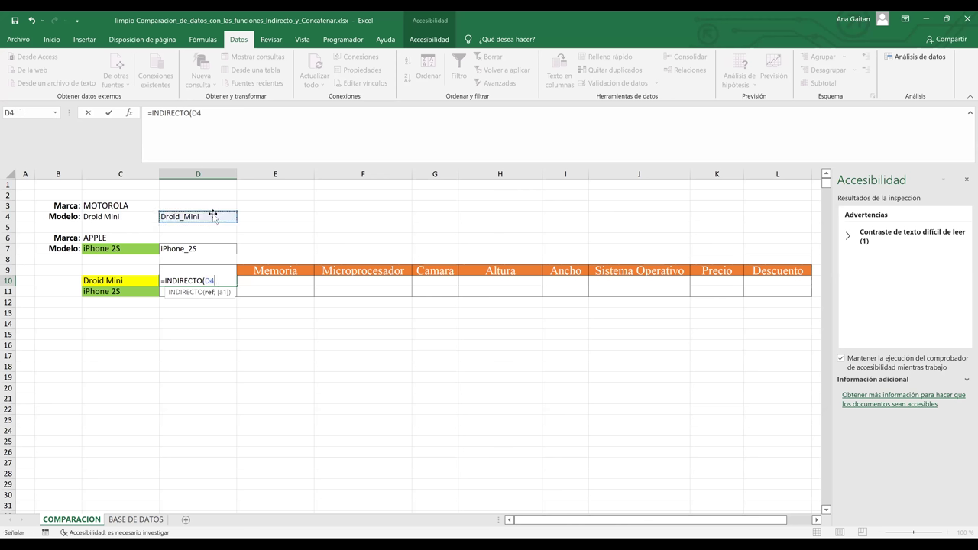
pyautogui.write('/')
pyautogui.write('&')
pyautogui.write('"')
pyautogui.write('_COL')
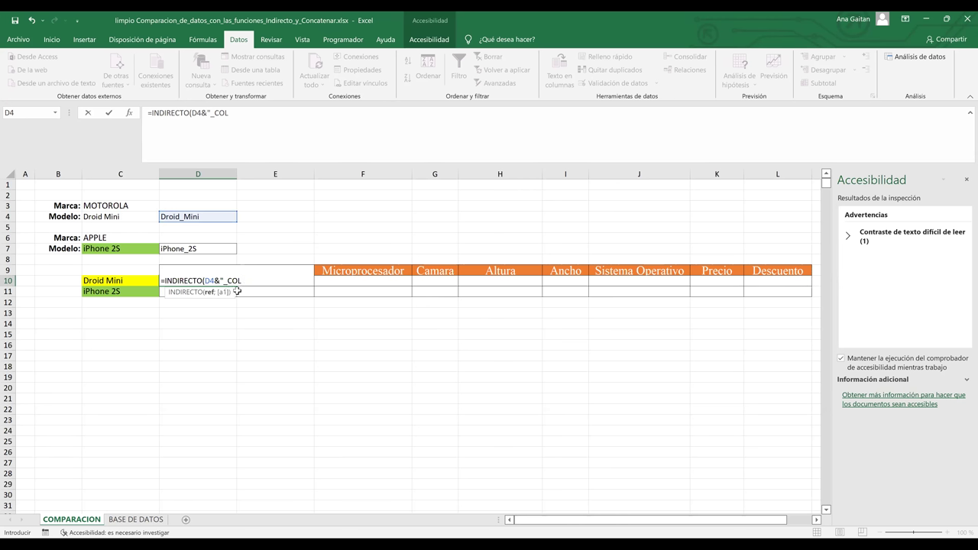
pyautogui.write('")')
pyautogui.press('Return')
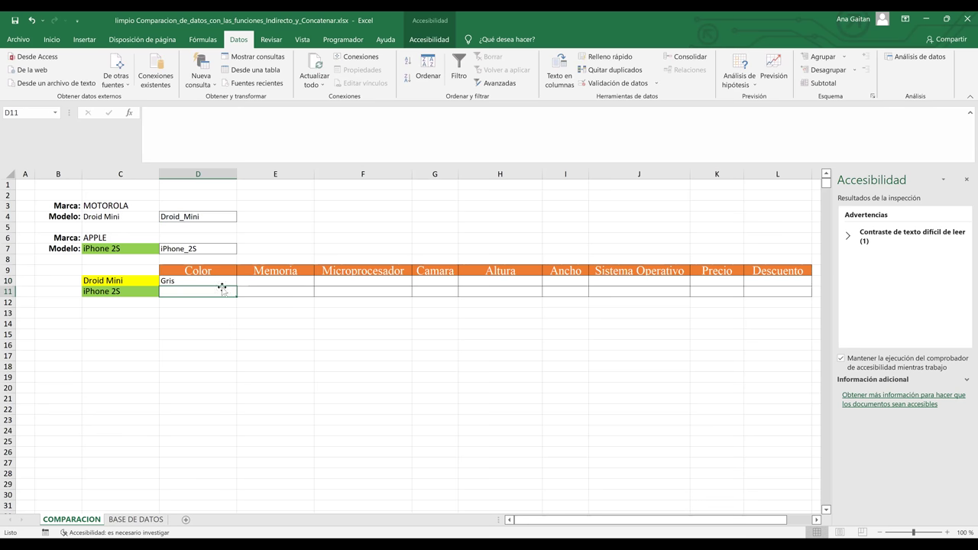
# Look up the first model's Memoria in cell E10 with the formula =INDIRECTO(D4&"_mem")
pyautogui.click(262, 280)
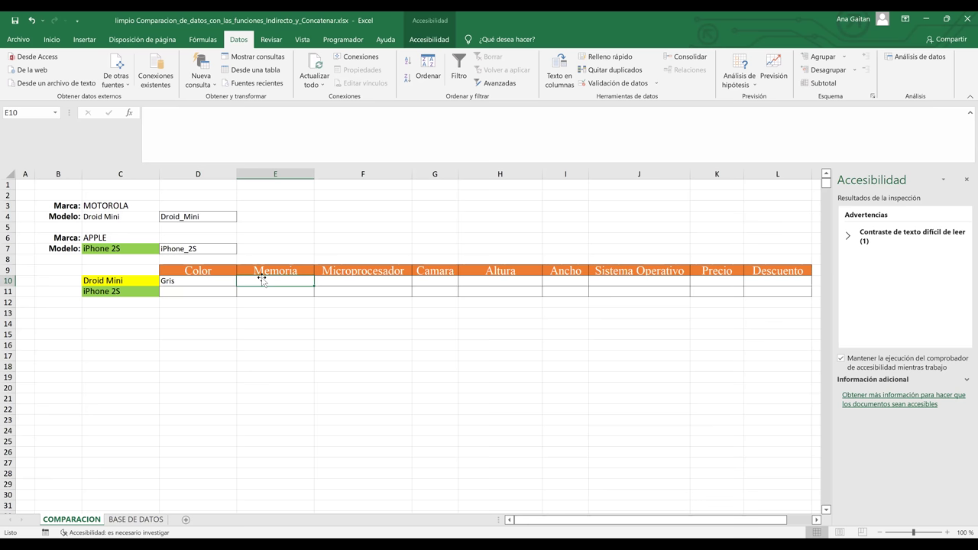
pyautogui.write('=')
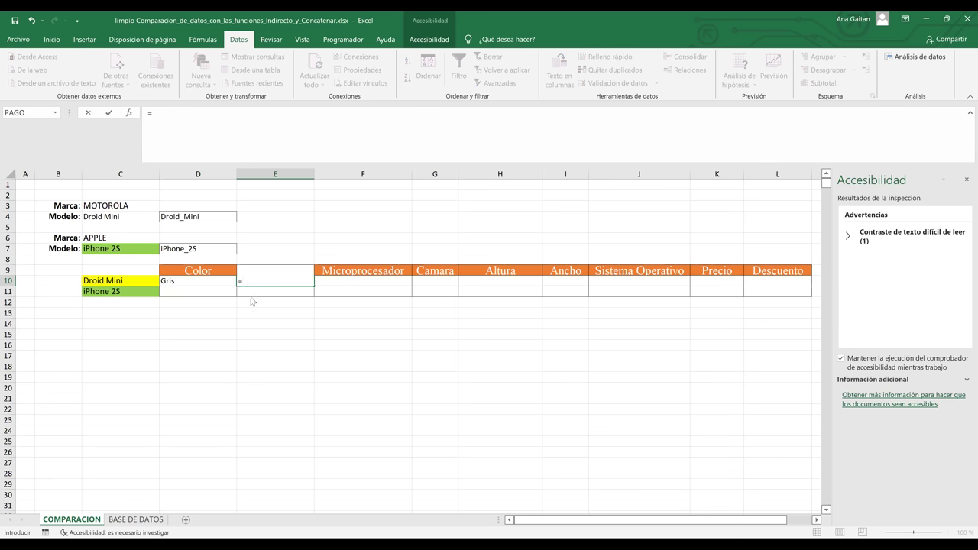
pyautogui.write('IN')
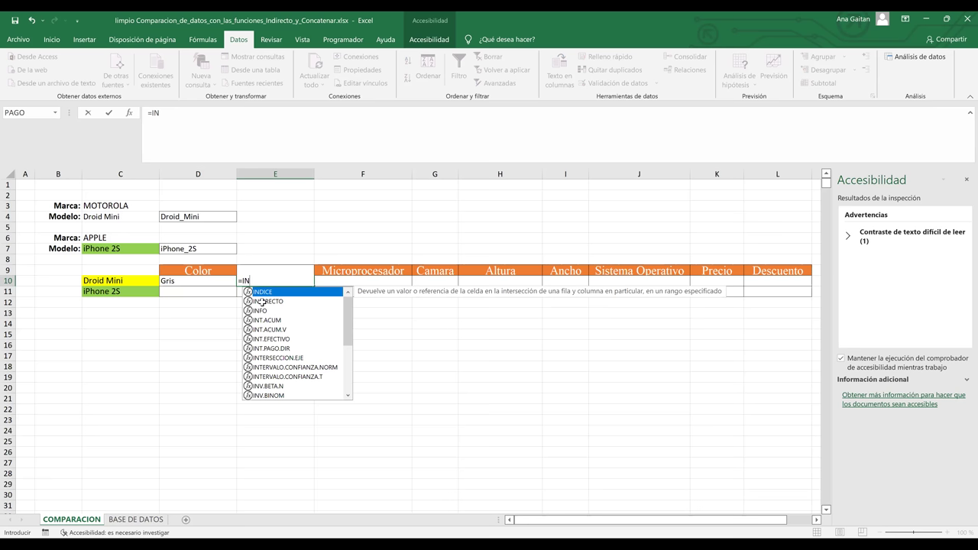
pyautogui.press('Down')
pyautogui.press('Tab')
pyautogui.click(201, 217)
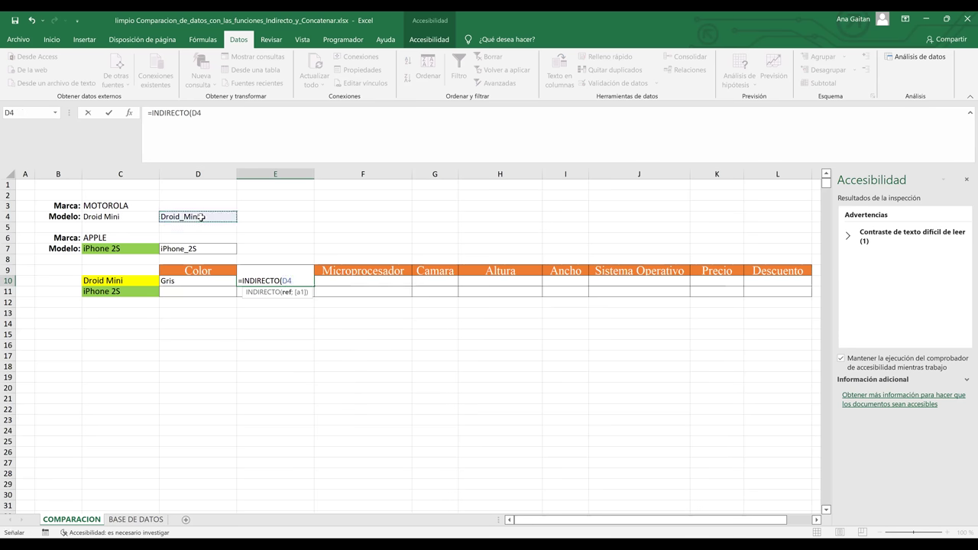
pyautogui.write('/')
pyautogui.write('&')
pyautogui.write('"')
pyautogui.write('_MEN')
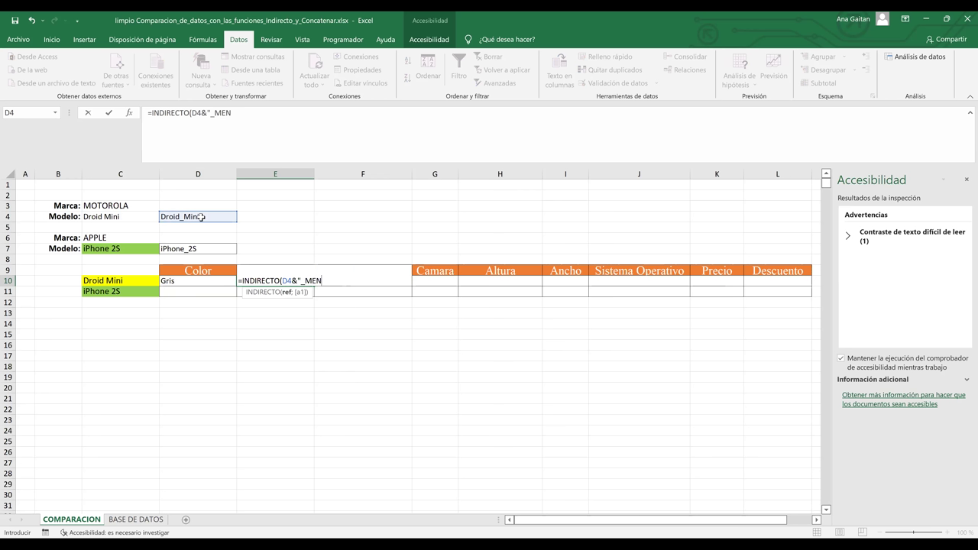
pyautogui.press('BackSpace')
pyautogui.press('BackSpace')
pyautogui.press('BackSpace')
pyautogui.write('mem")')
pyautogui.press('Return')
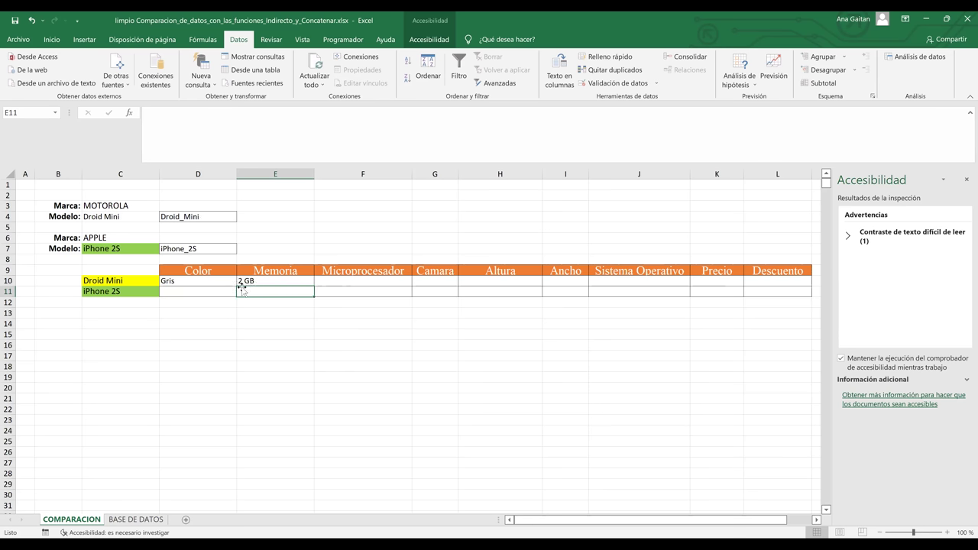
# Look up the second model's Color in cell D11 with the formula =INDIRECTO(D7&"_col")
pyautogui.click(205, 291)
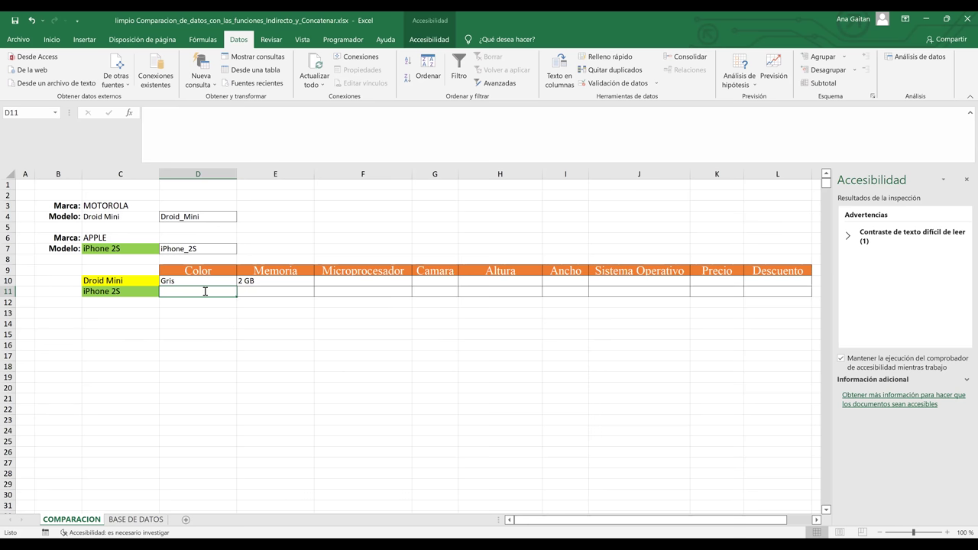
pyautogui.write('=')
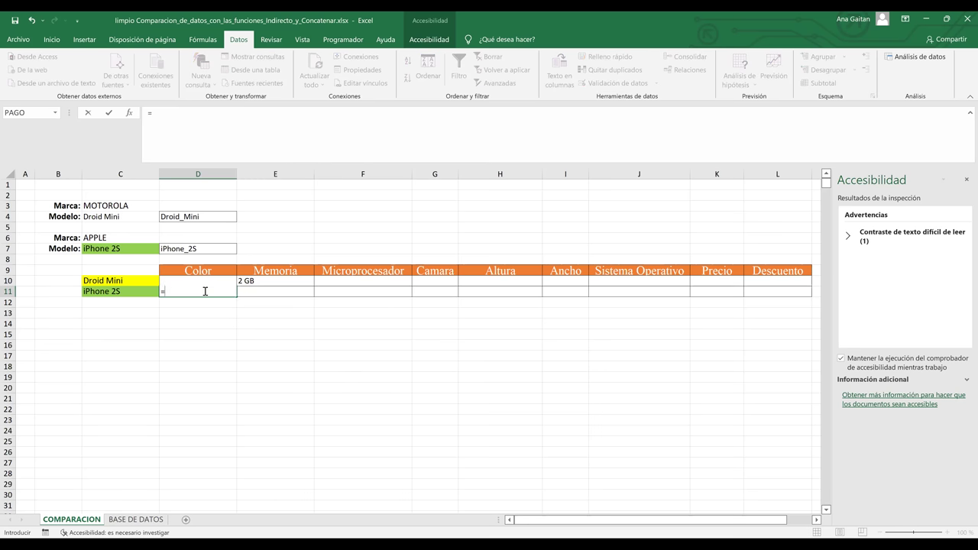
pyautogui.write('in')
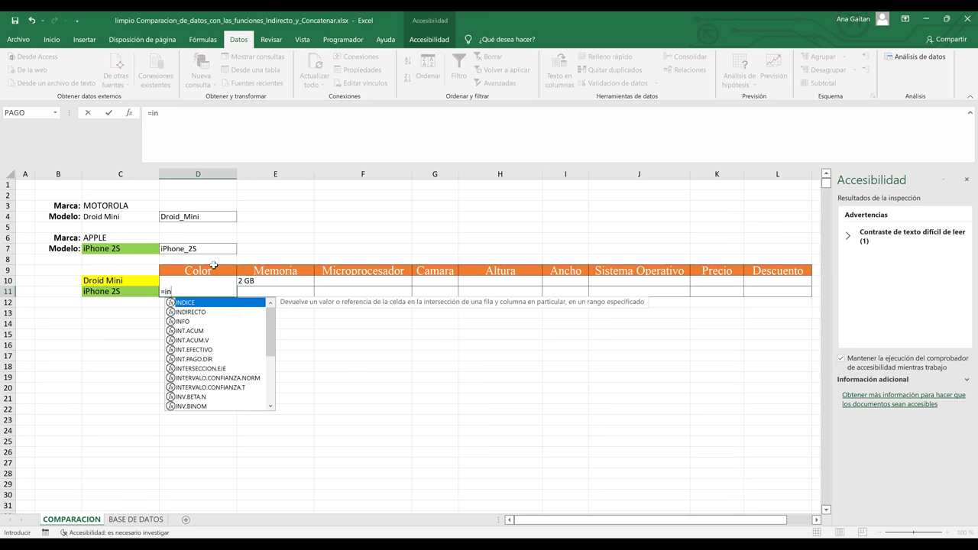
pyautogui.press('Down')
pyautogui.press('Tab')
pyautogui.click(200, 249)
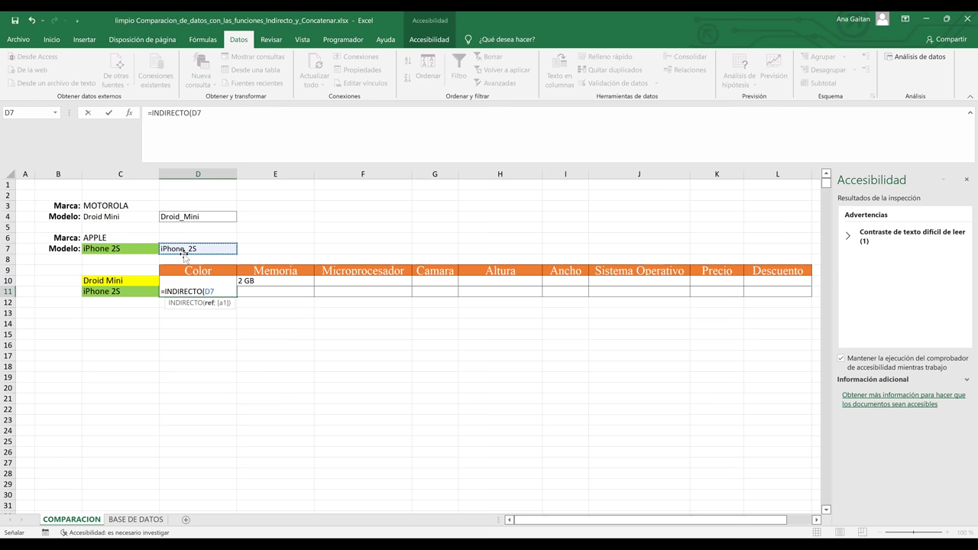
pyautogui.write(';')
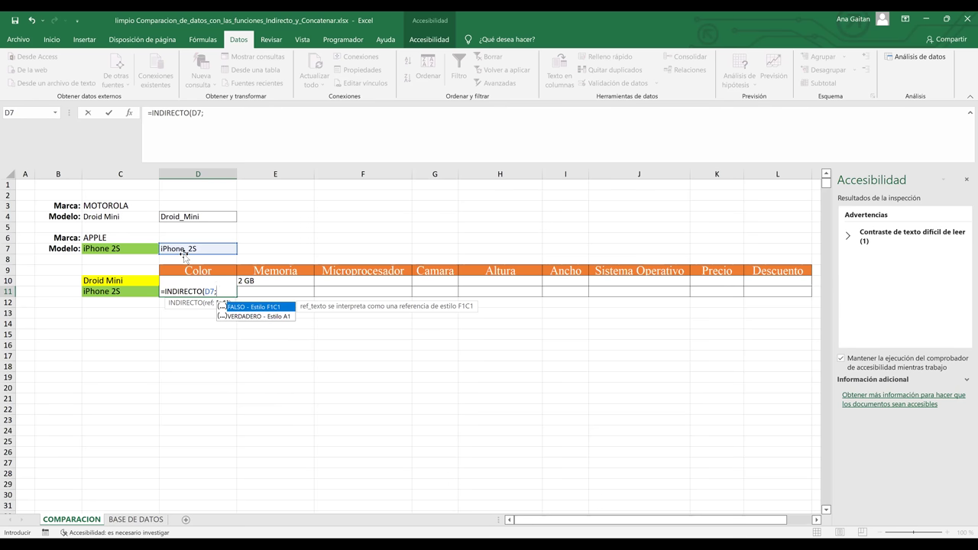
pyautogui.press('BackSpace')
pyautogui.write('&')
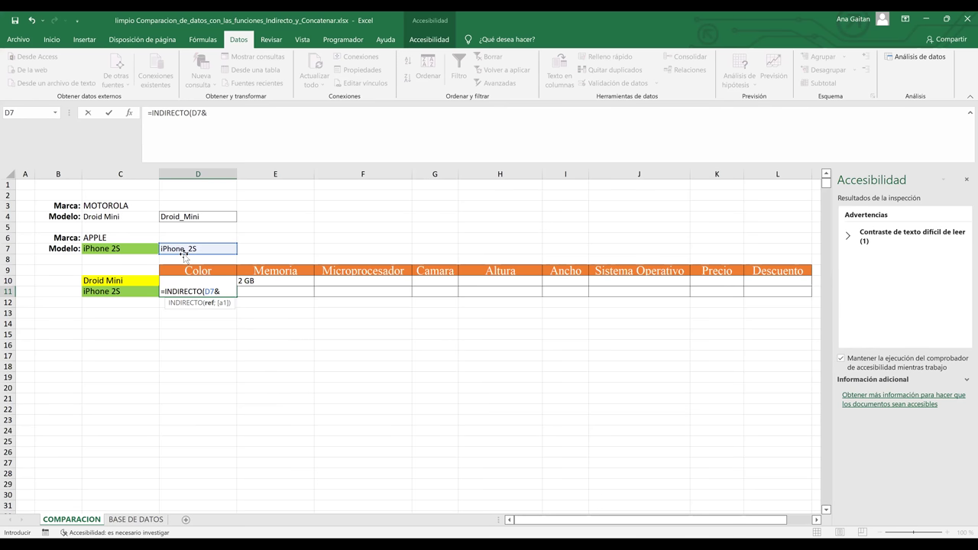
pyautogui.write('"_col')
pyautogui.press('Return')
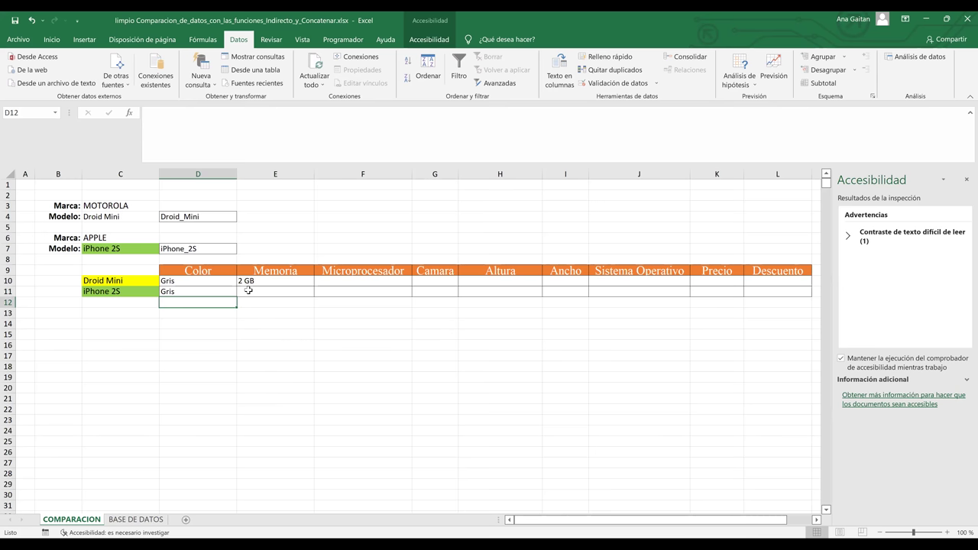
# Look up the second model's Memoria in cell E11 with the formula =INDIRECTO(D7&"_mem")
pyautogui.click(248, 290)
pyautogui.write('=')
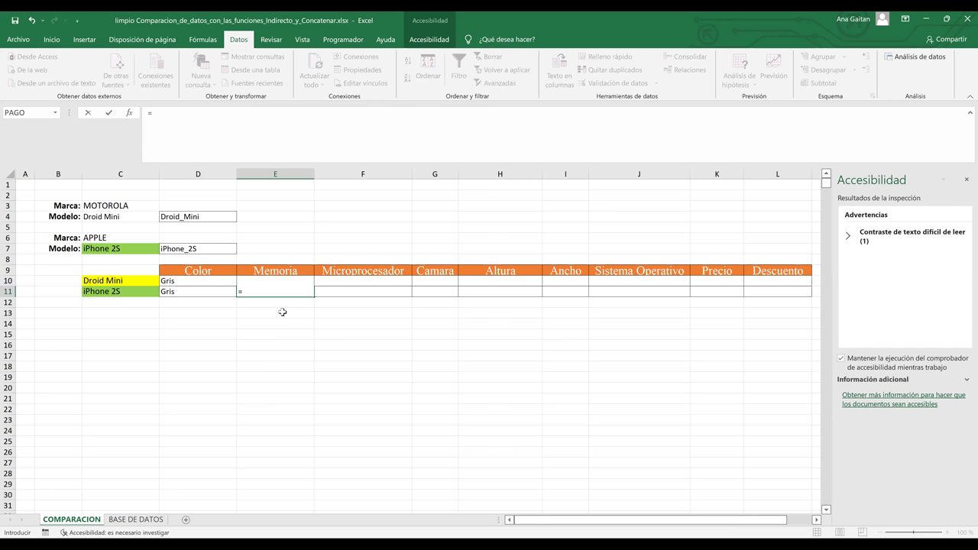
pyautogui.write('INDIRECTO(')
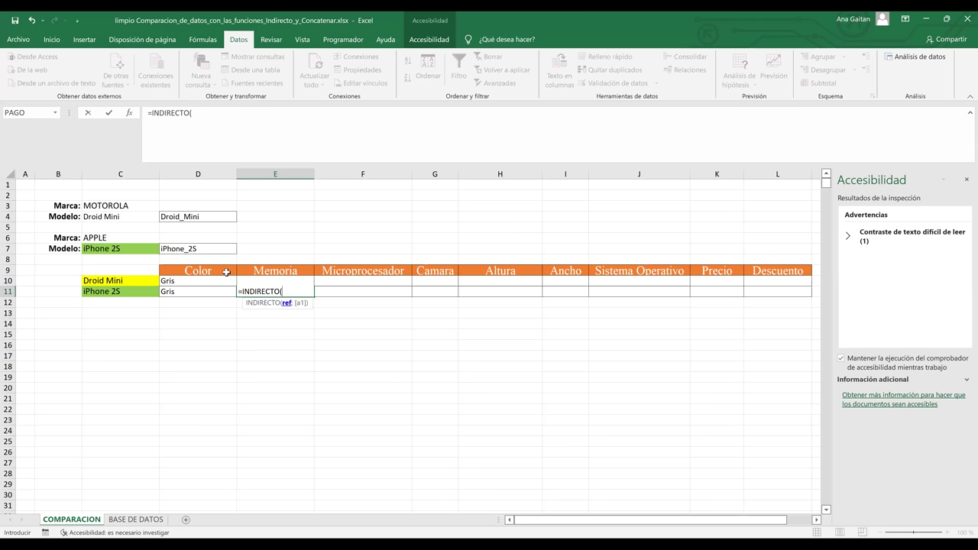
pyautogui.click(205, 248)
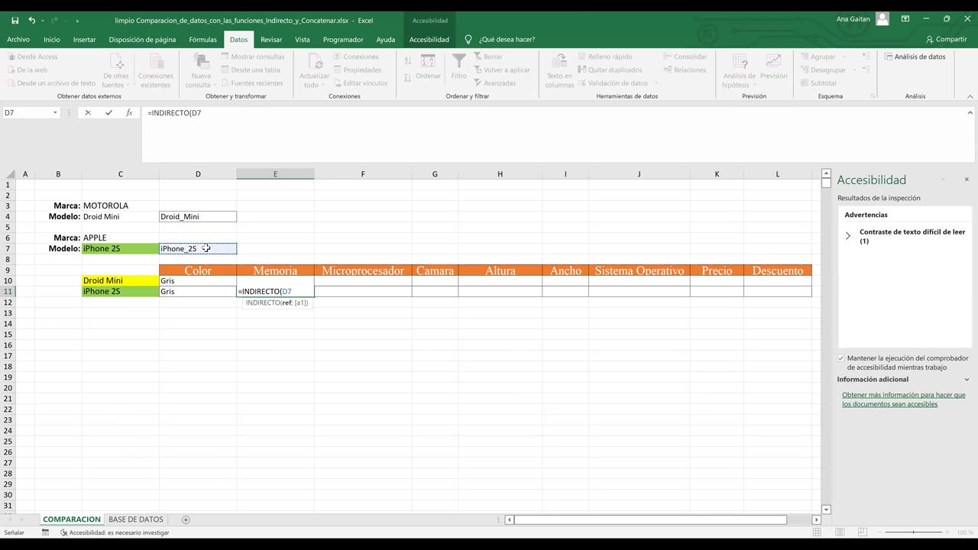
pyautogui.write('&"_mem"')
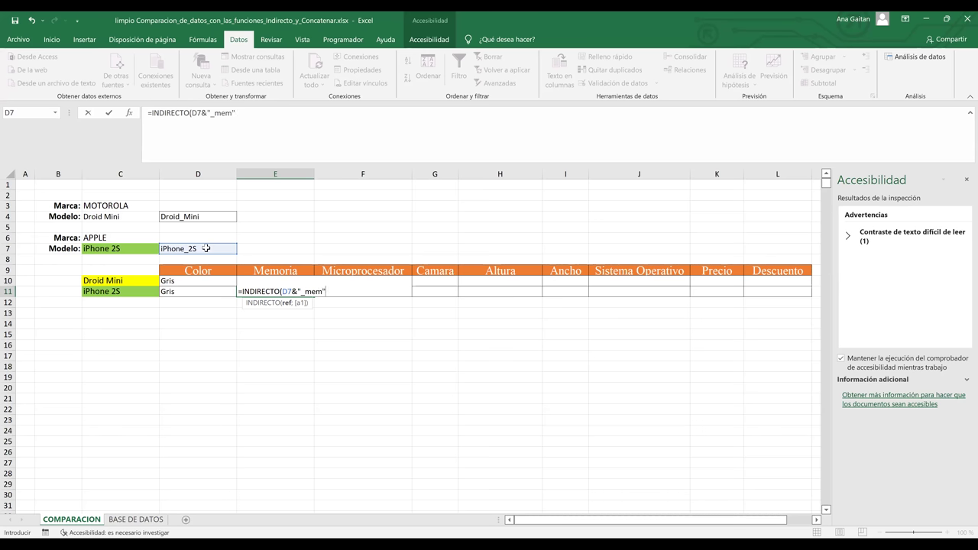
pyautogui.write(')')
pyautogui.press('Return')
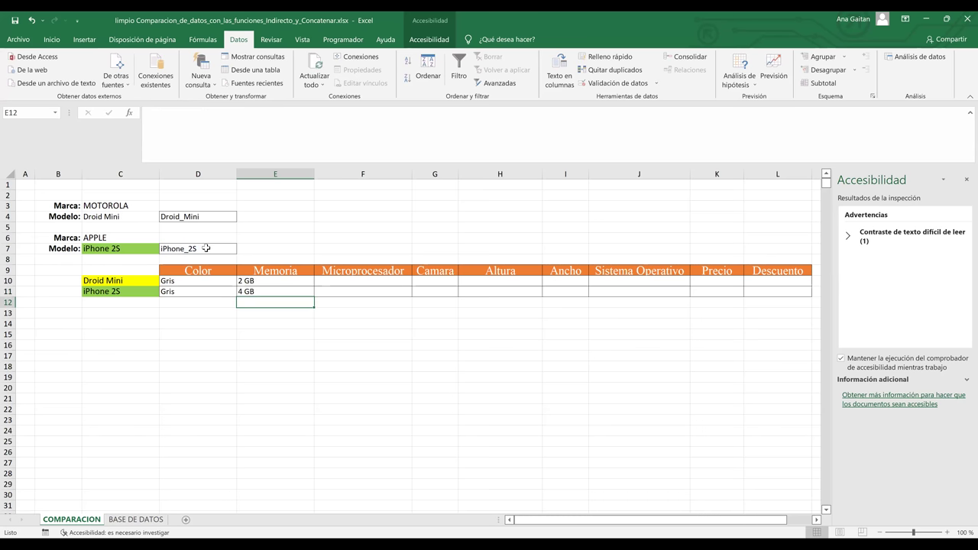
# Choose iPhone 4S as the second model in cell C7 and check the Color and Memoria lookups in the comparison table
pyautogui.click(149, 250)
pyautogui.click(164, 249)
pyautogui.click(152, 265)
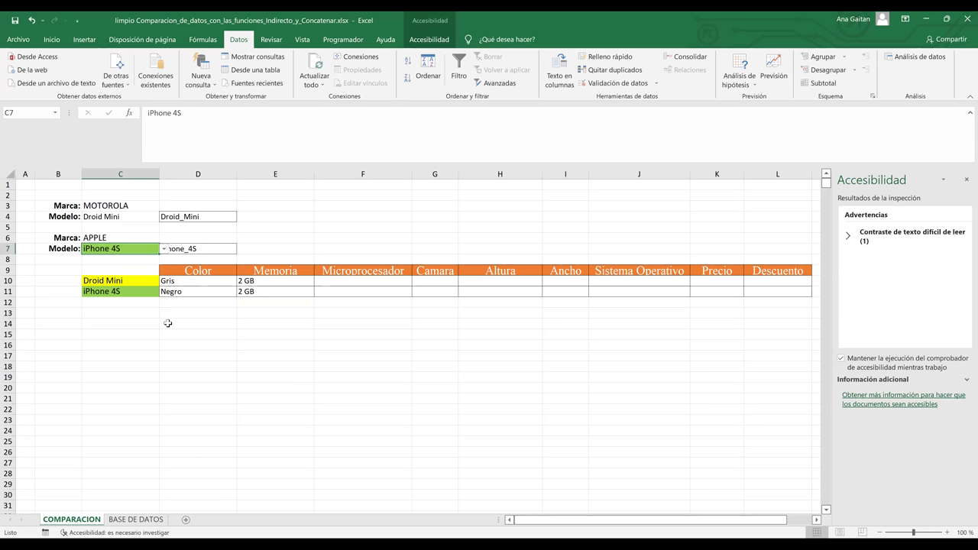
pyautogui.click(168, 323)
pyautogui.moveTo(201, 284); pyautogui.dragTo(250, 292)
pyautogui.click(246, 281)
pyautogui.click(250, 292)
pyautogui.click(259, 323)
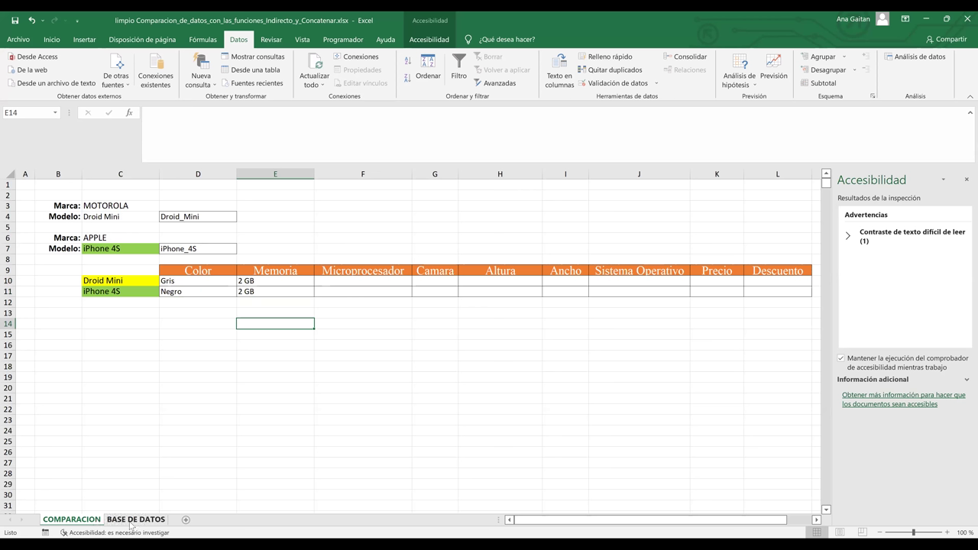
# Check the iPhone 4S row's Color and Memoria on the BASE DE DATOS sheet against the COMPARACION sheet
pyautogui.click(131, 519)
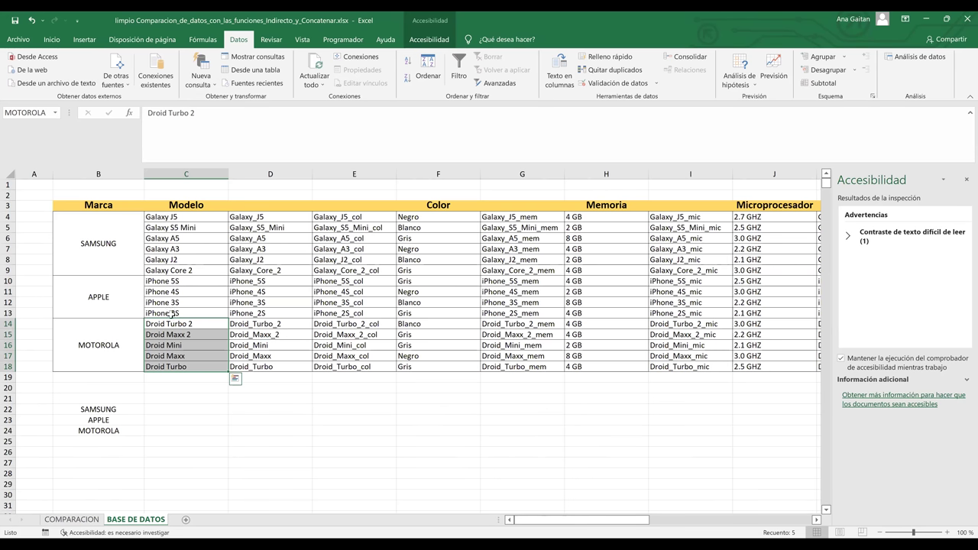
pyautogui.click(184, 292)
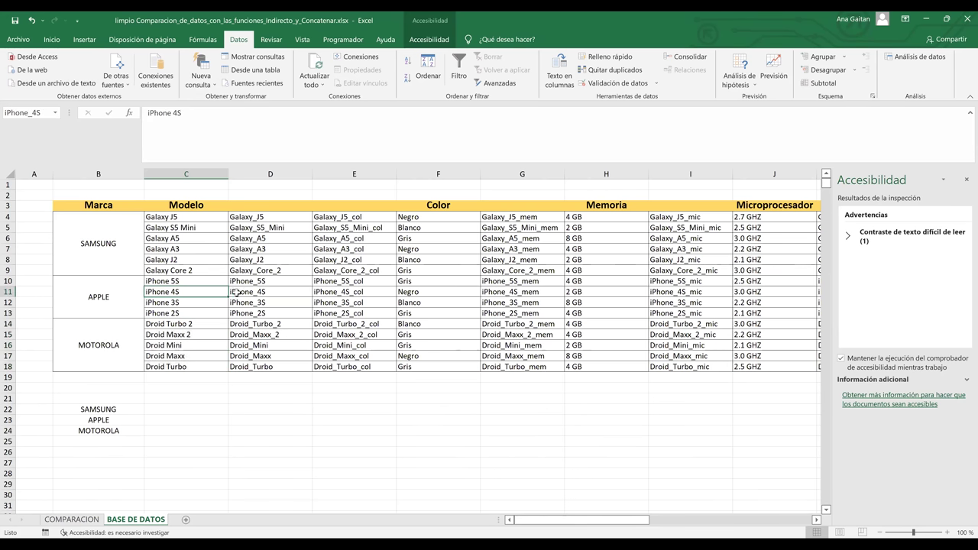
pyautogui.press('Right')
pyautogui.press('Right')
pyautogui.press('Right')
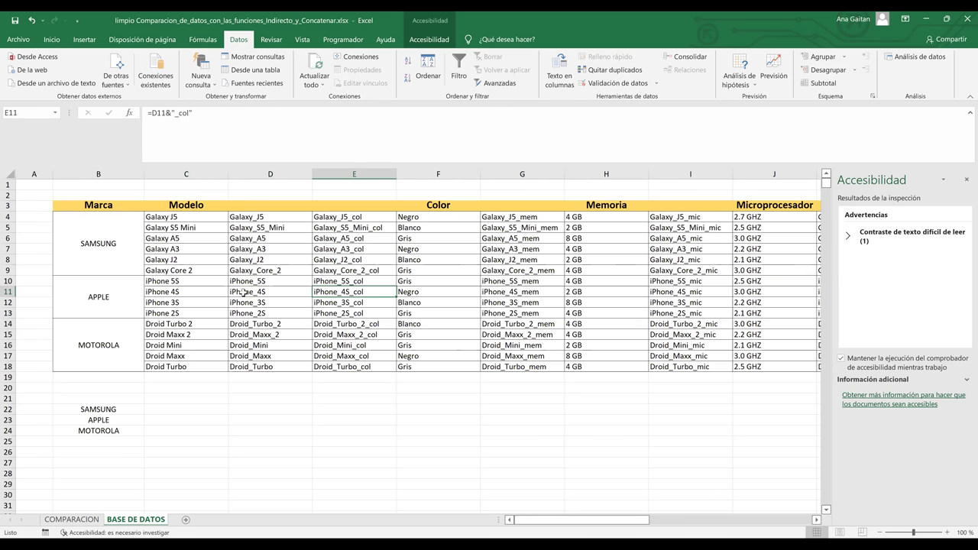
pyautogui.press('Right')
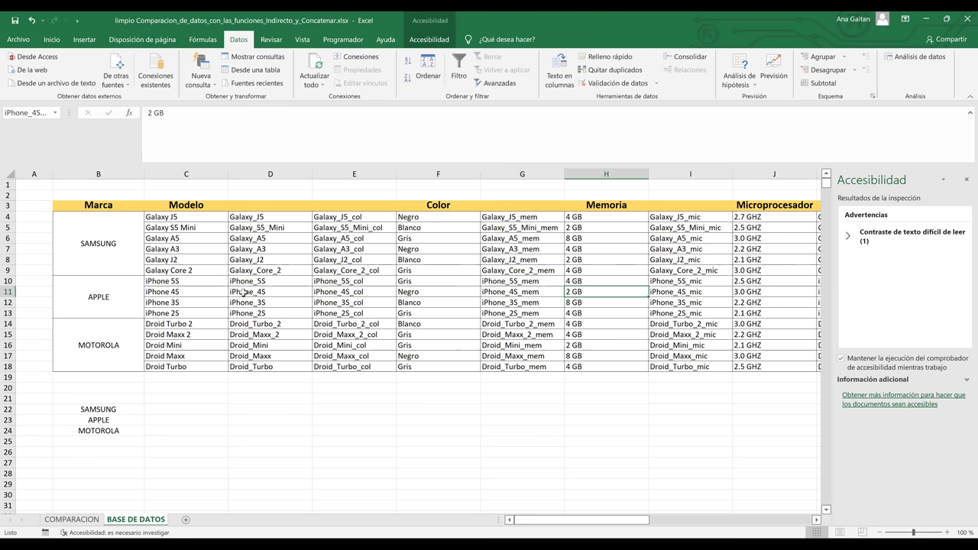
pyautogui.click(73, 519)
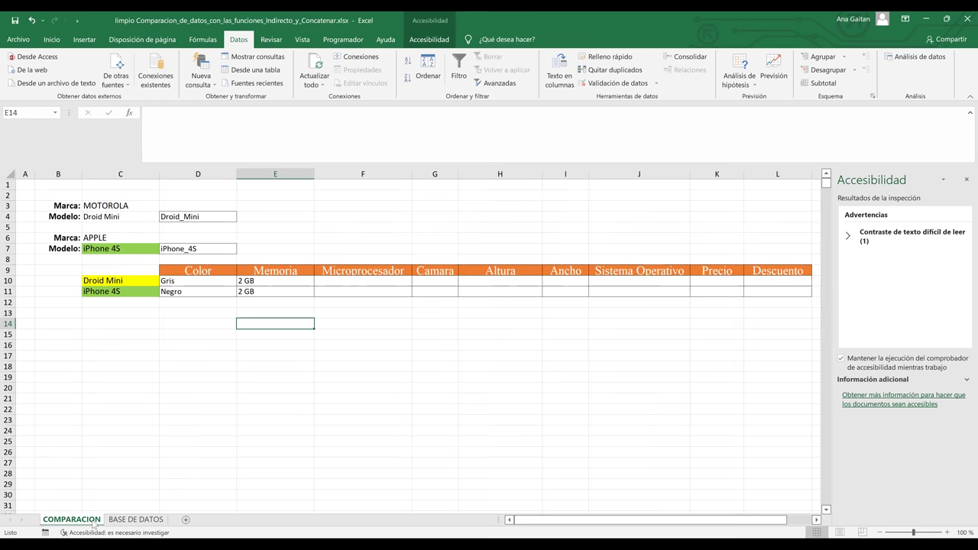
# Check the Droid Mini row's Color and Memoria on the BASE DE DATOS sheet and return to the COMPARACION sheet
pyautogui.click(136, 519)
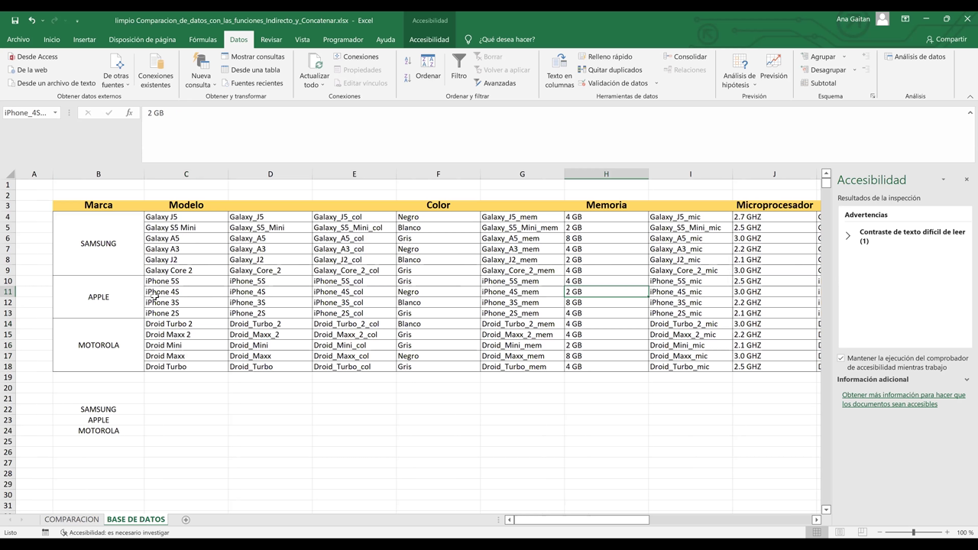
pyautogui.click(157, 346)
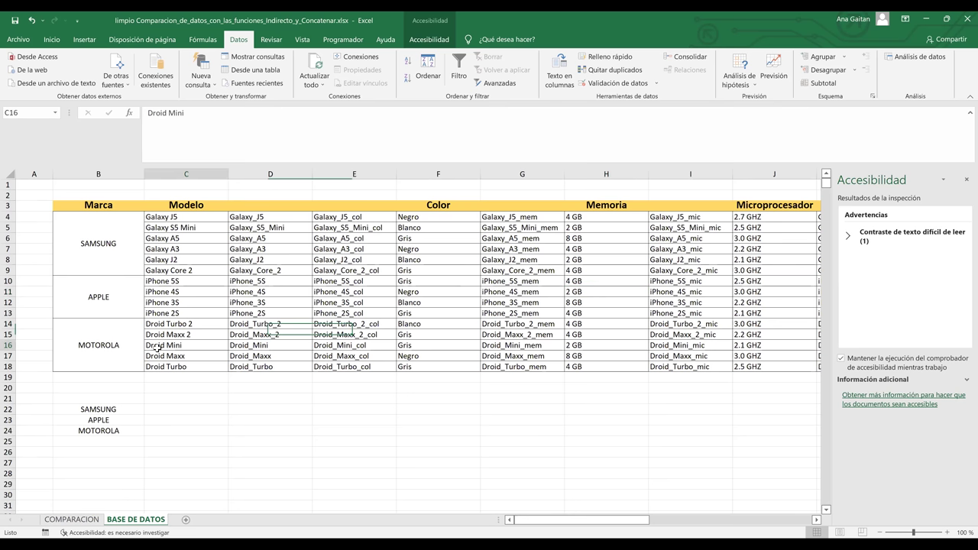
pyautogui.press('Right')
pyautogui.press('Right')
pyautogui.press('Right')
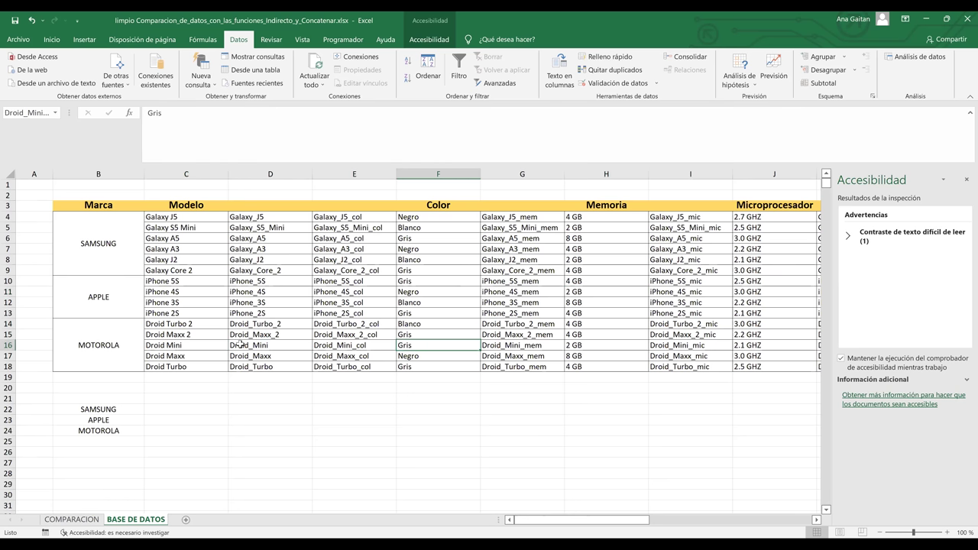
pyautogui.press('Right')
pyautogui.press('Right')
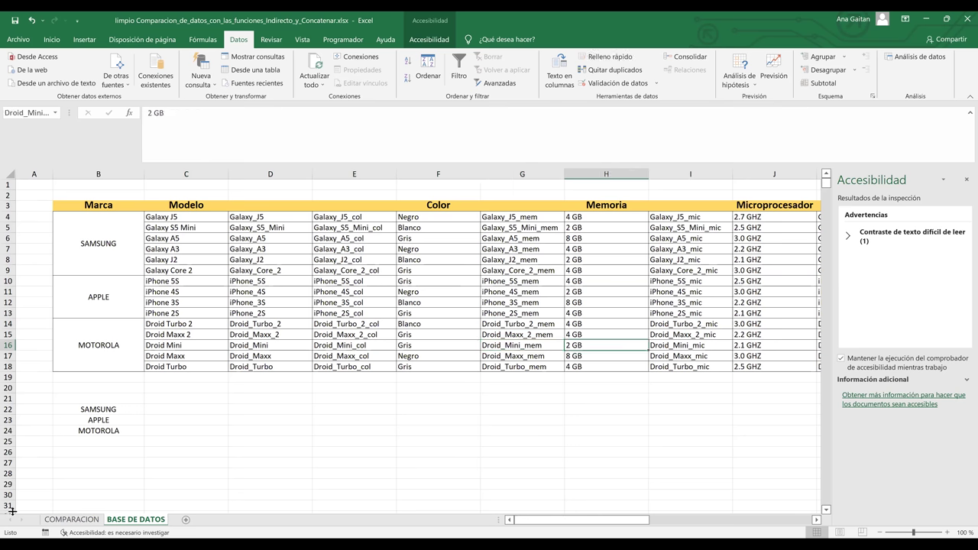
pyautogui.click(51, 522)
pyautogui.click(164, 483)
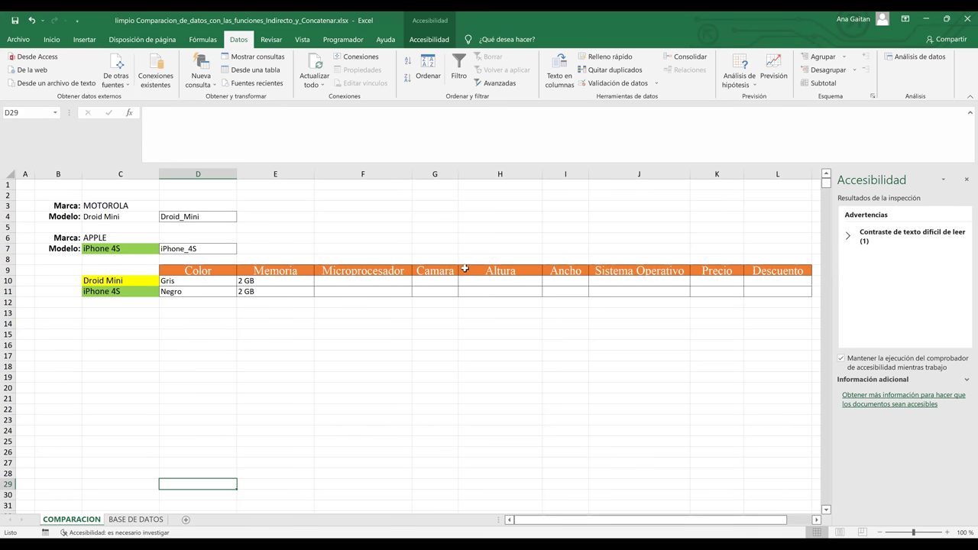
pyautogui.click(500, 366)
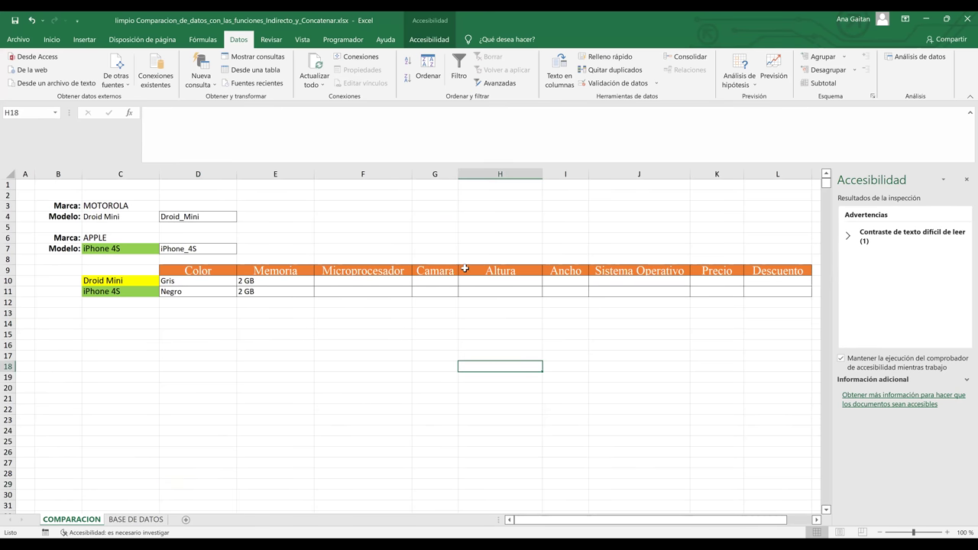